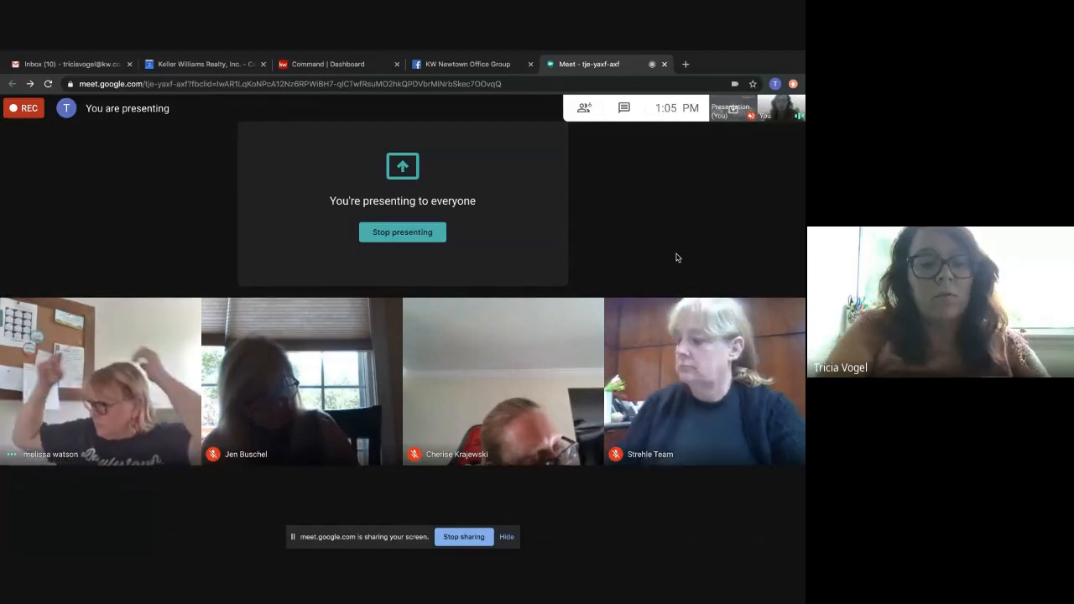
Mute the only participant with a live microphone for everyone in the call.
mouse_move(102, 380)
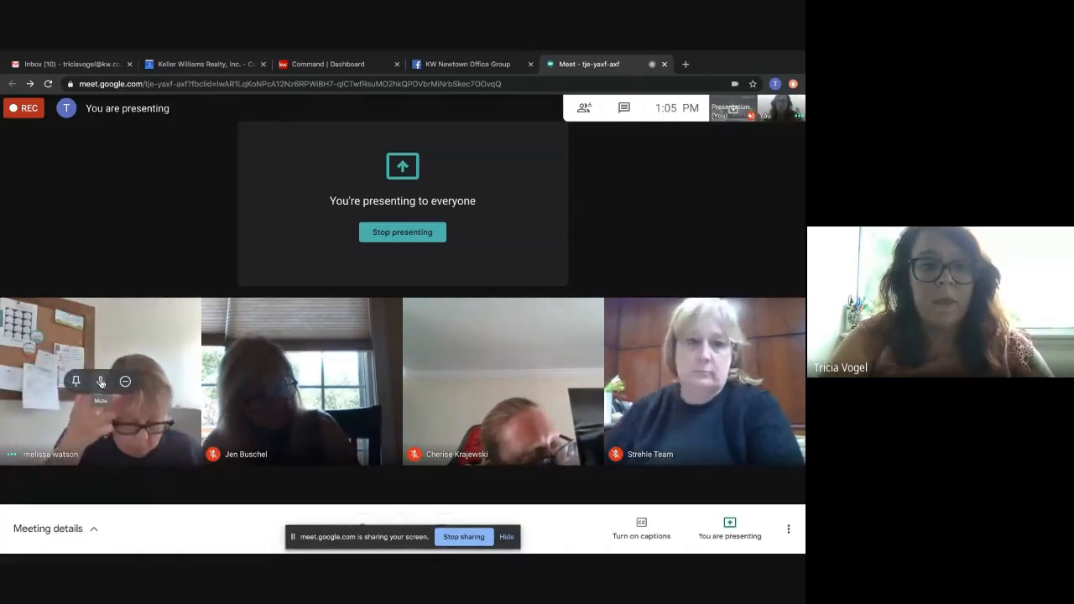
click(101, 380)
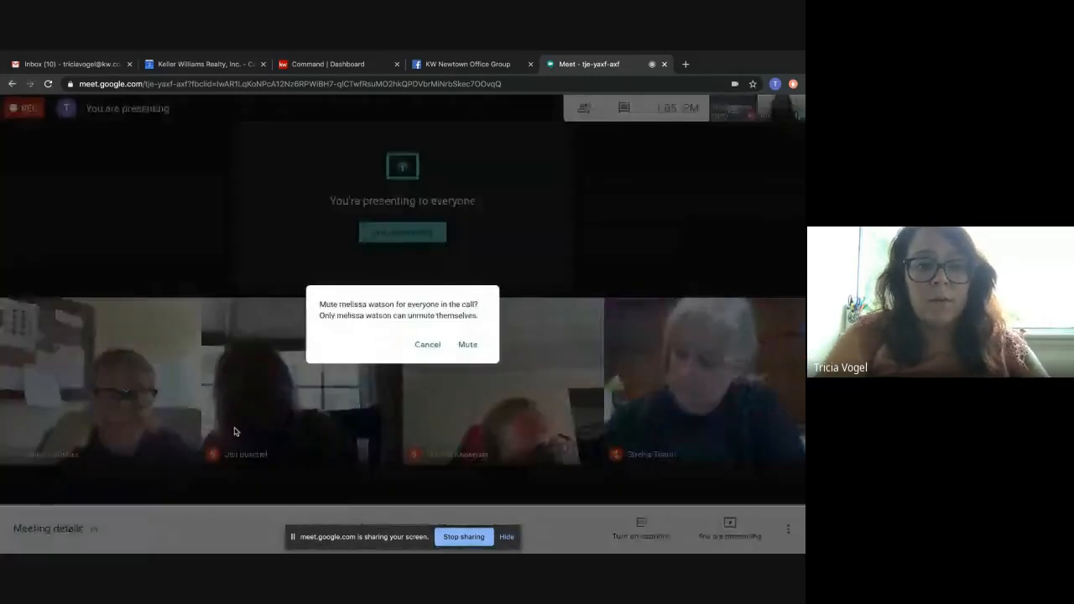
click(467, 344)
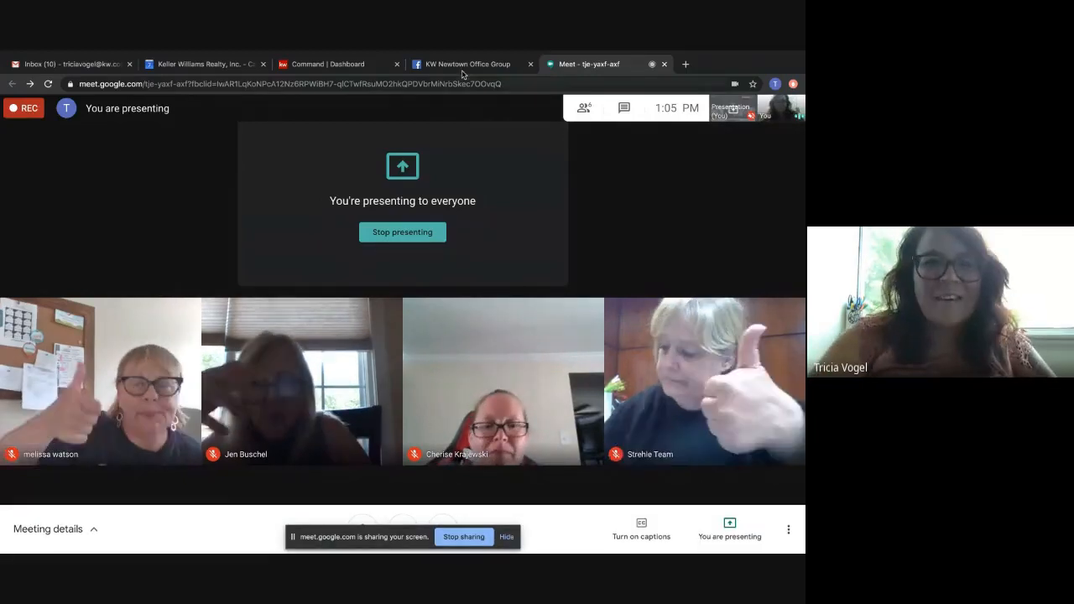
Switch to KW Command's contacts, enter the new contact's primary email and mobile phone number, and try to create the contact.
click(312, 65)
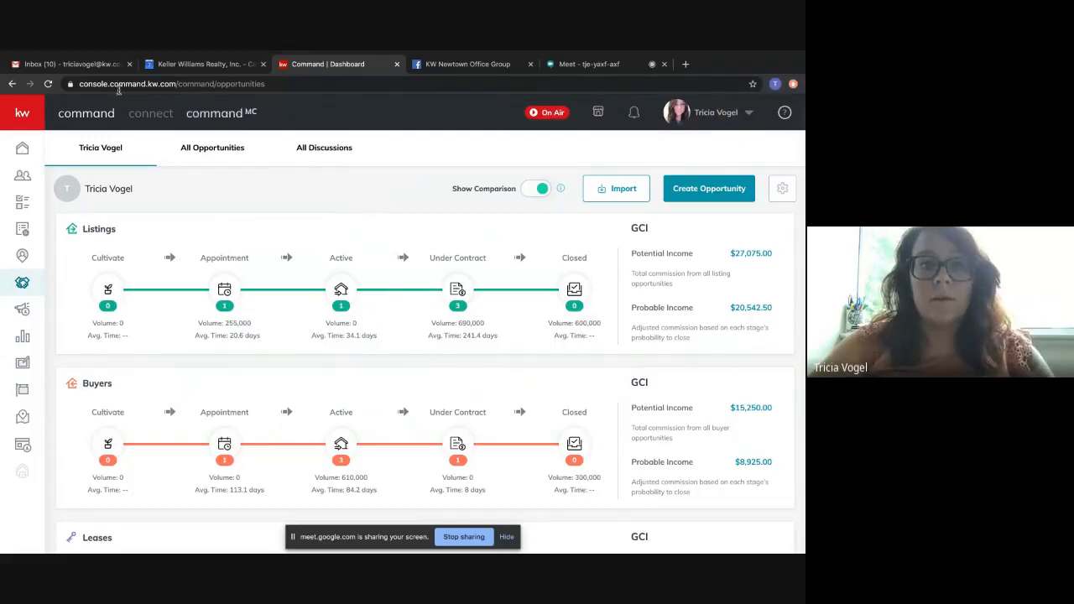
click(23, 179)
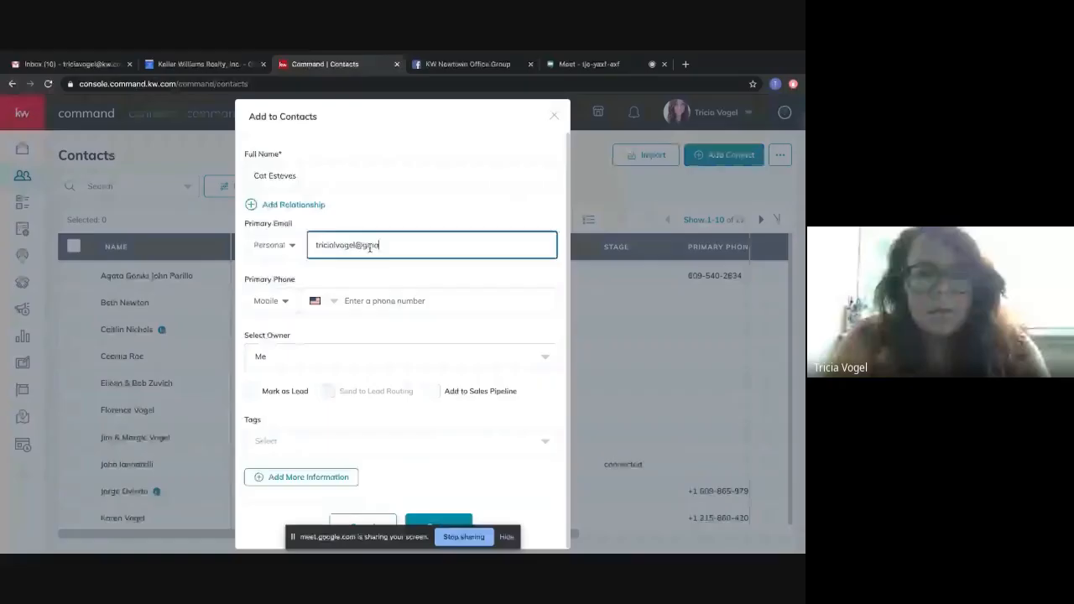
text(il.com)
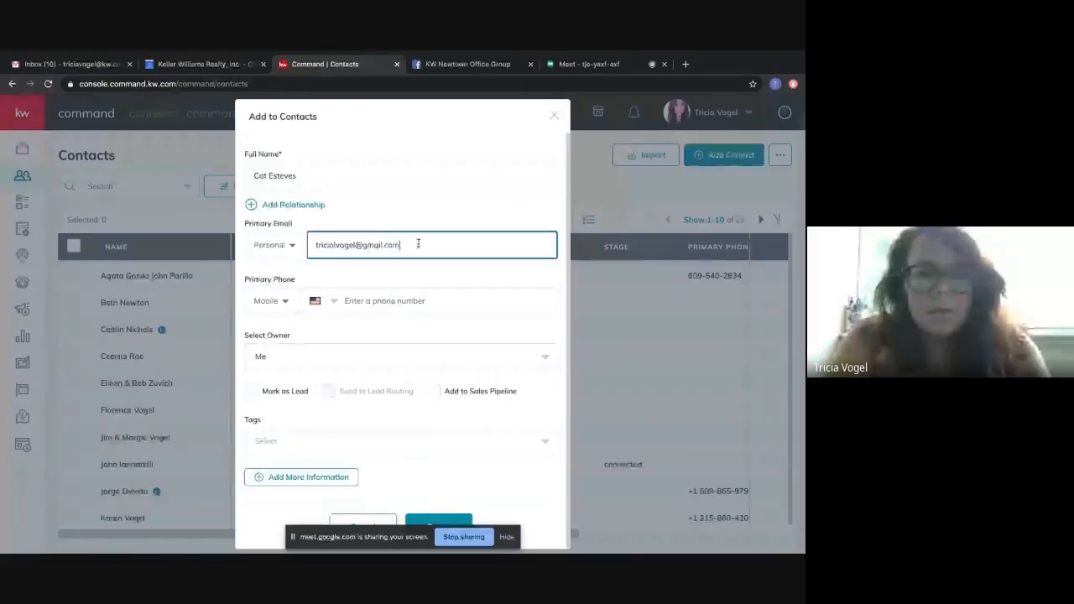
click(370, 304)
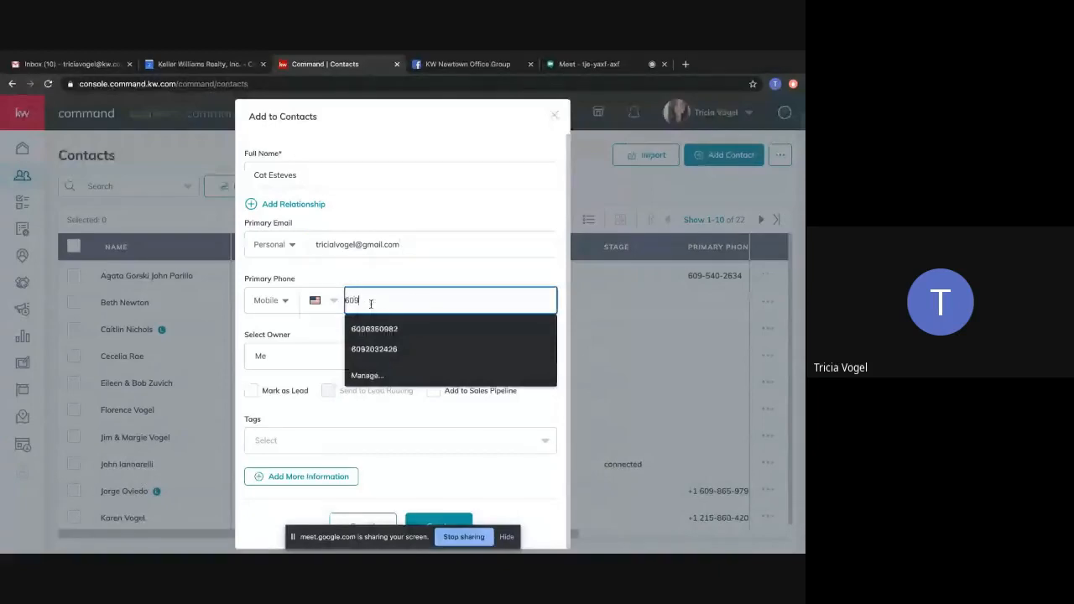
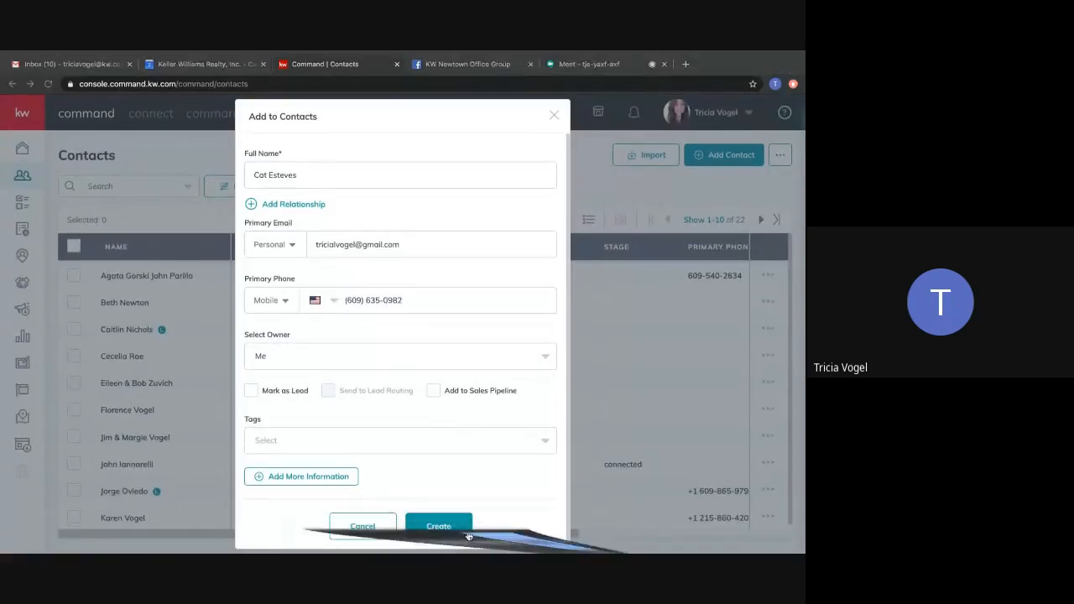
click(438, 526)
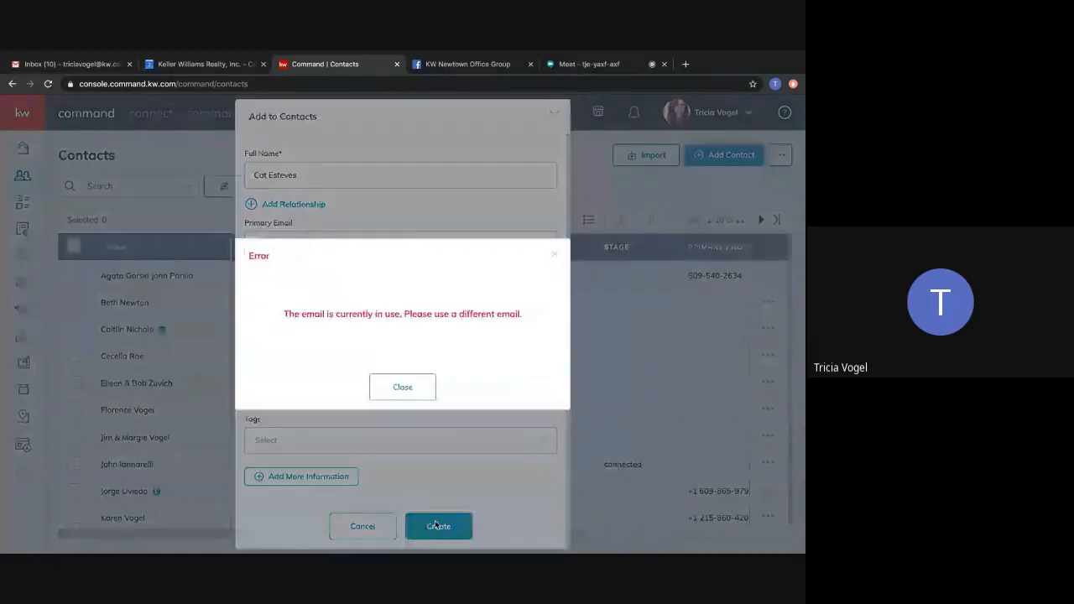
click(391, 387)
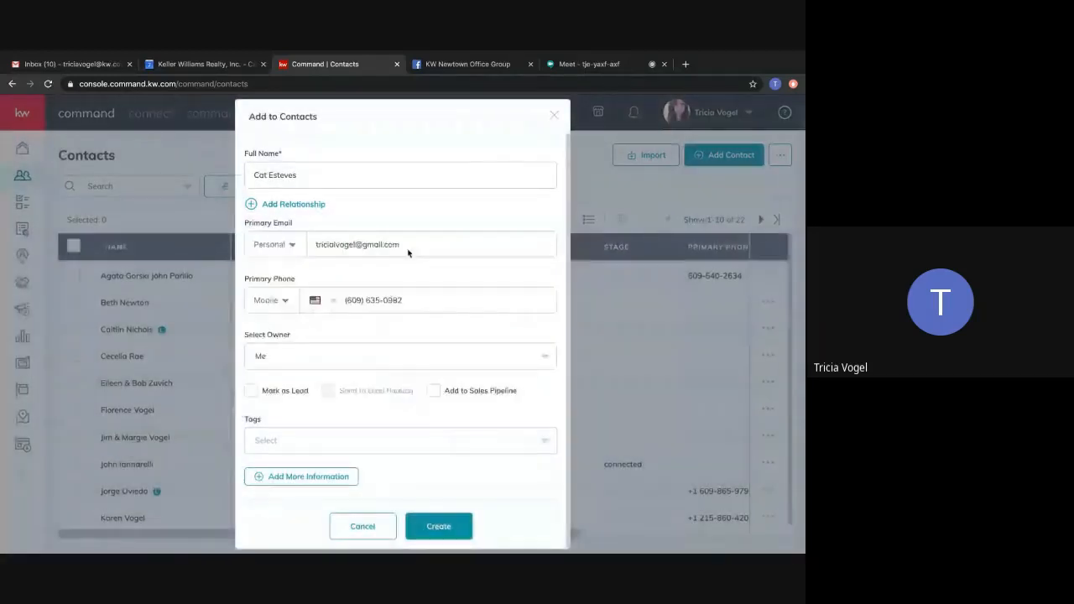
Try to create the contact with an alternative primary email address.
drag(406, 249, 329, 248)
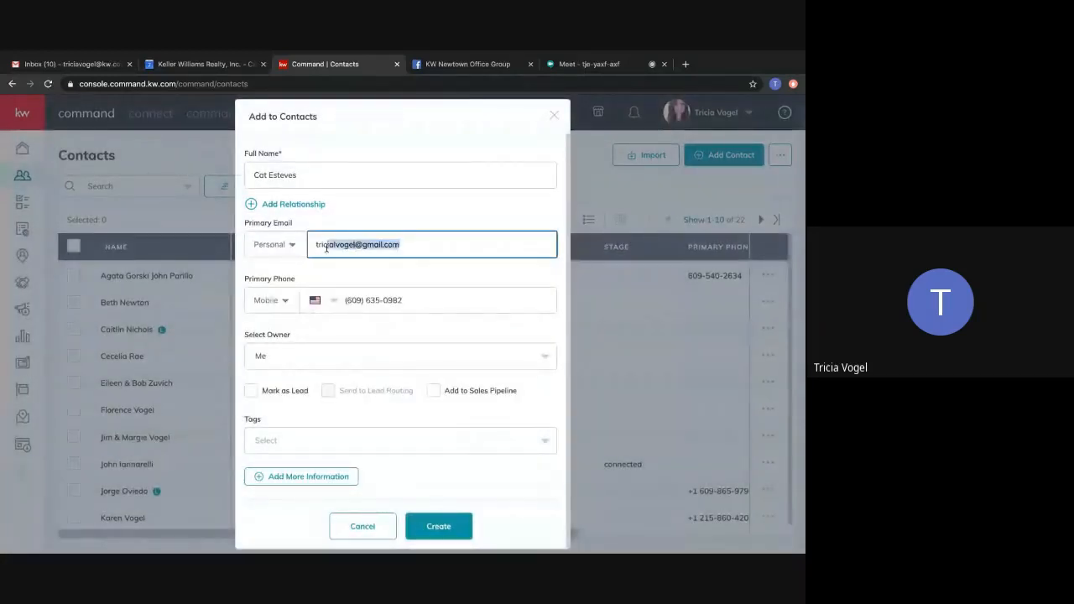
key(BackSpace)
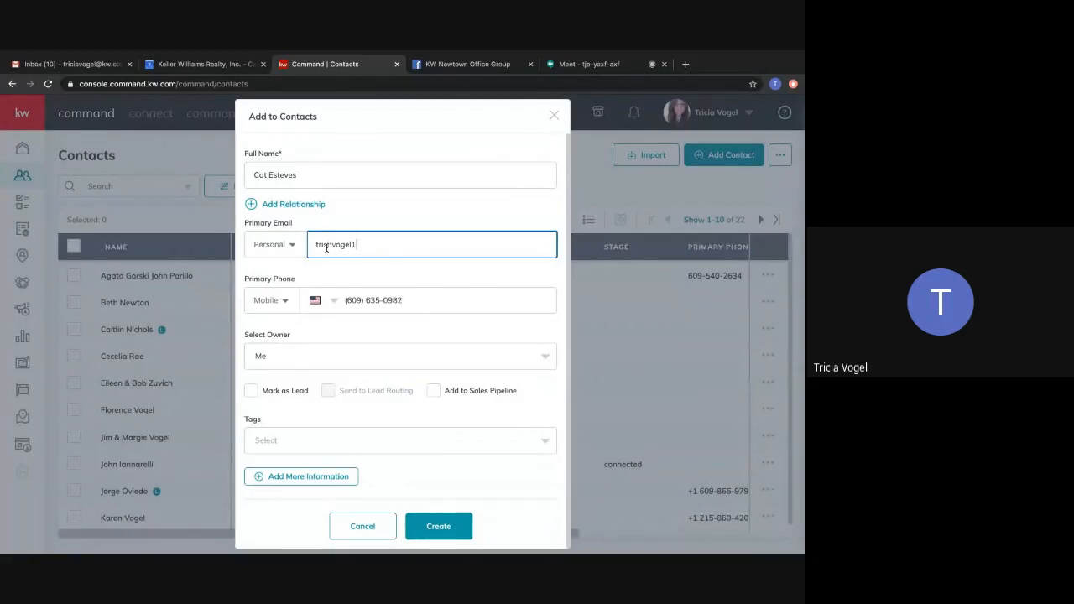
click(438, 526)
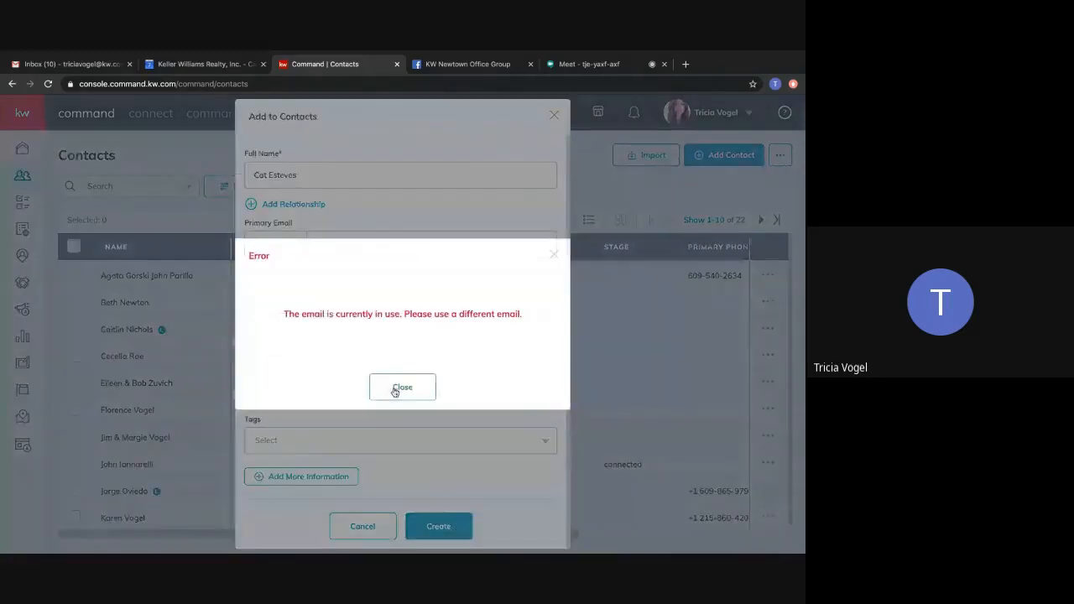
click(396, 388)
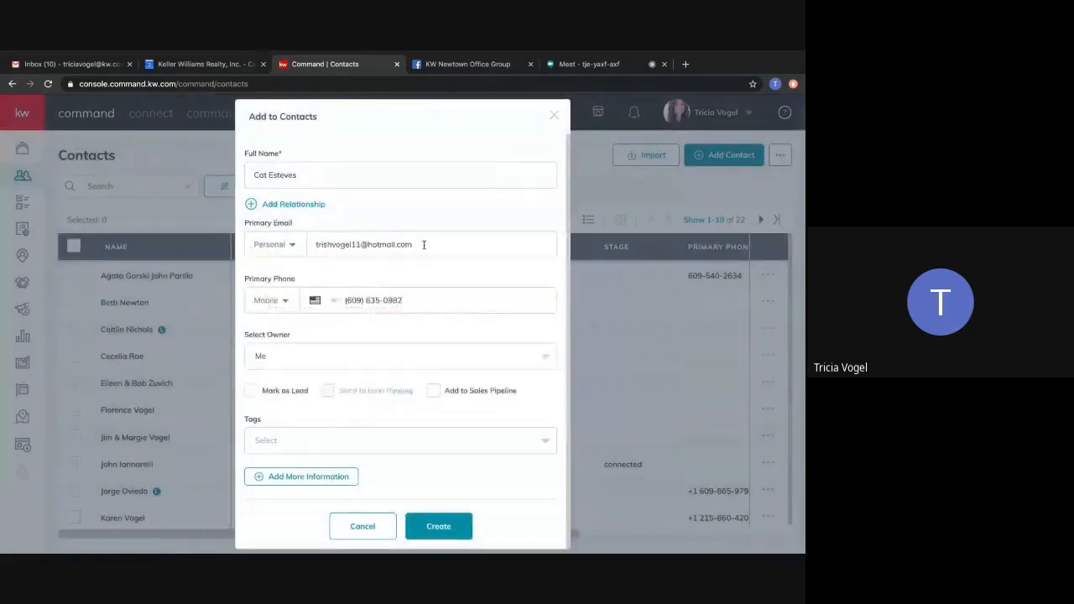
Replace the whole primary email with the contact's own address and create the contact.
drag(424, 244, 307, 244)
key(BackSpace)
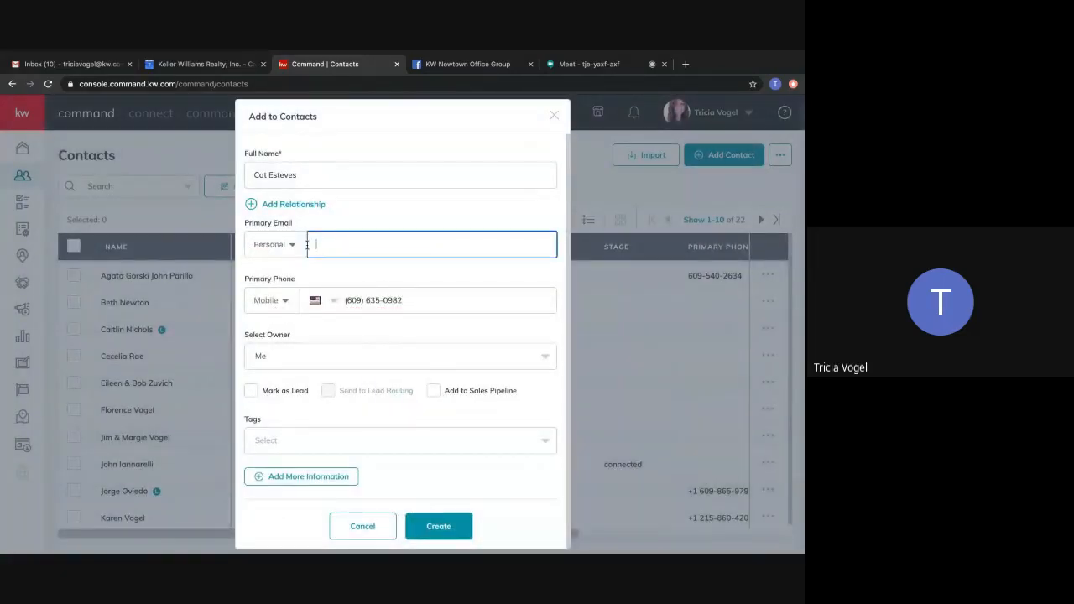
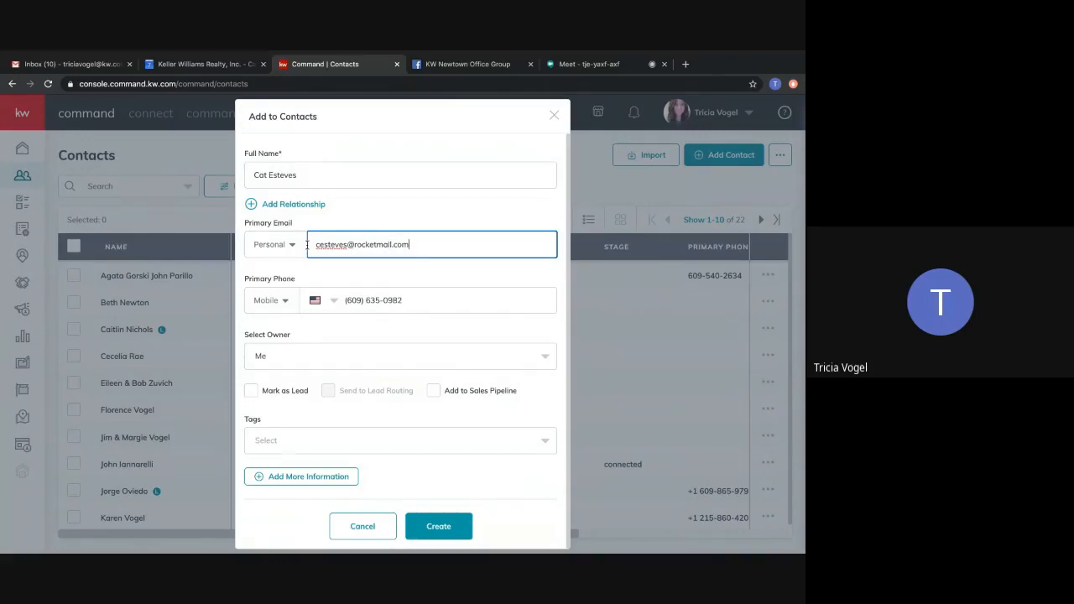
click(449, 521)
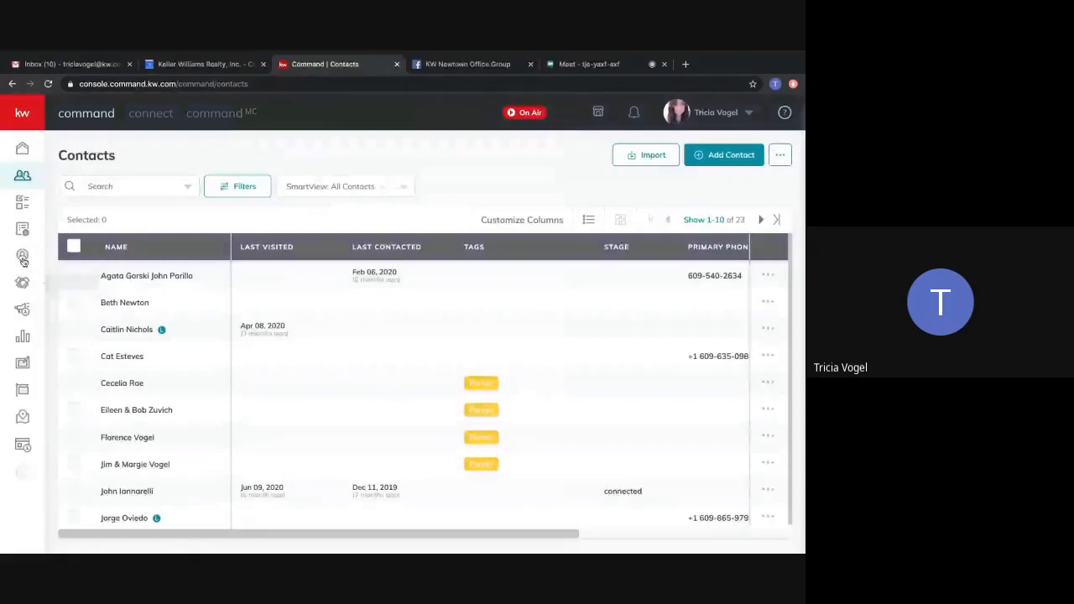
Start a new opportunity in the sales pipeline and set its opportunity type to Buyer.
click(23, 284)
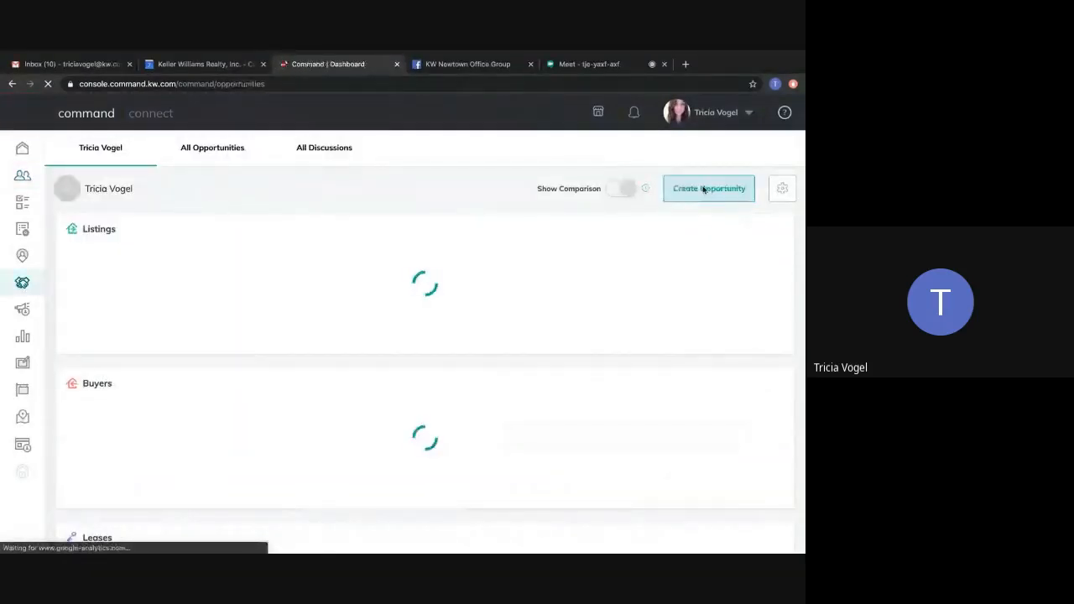
click(700, 191)
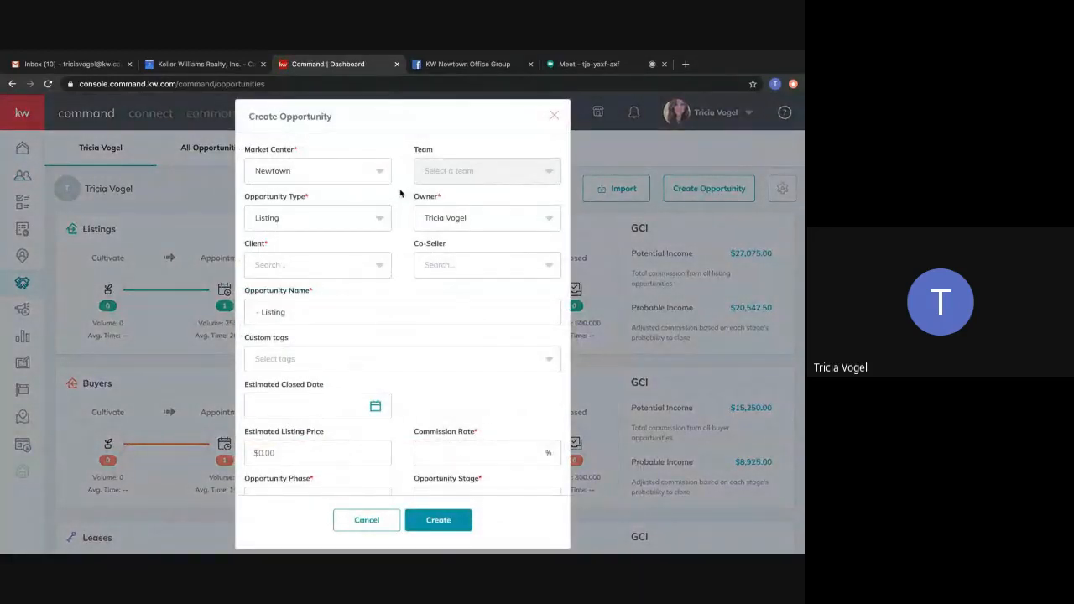
click(333, 218)
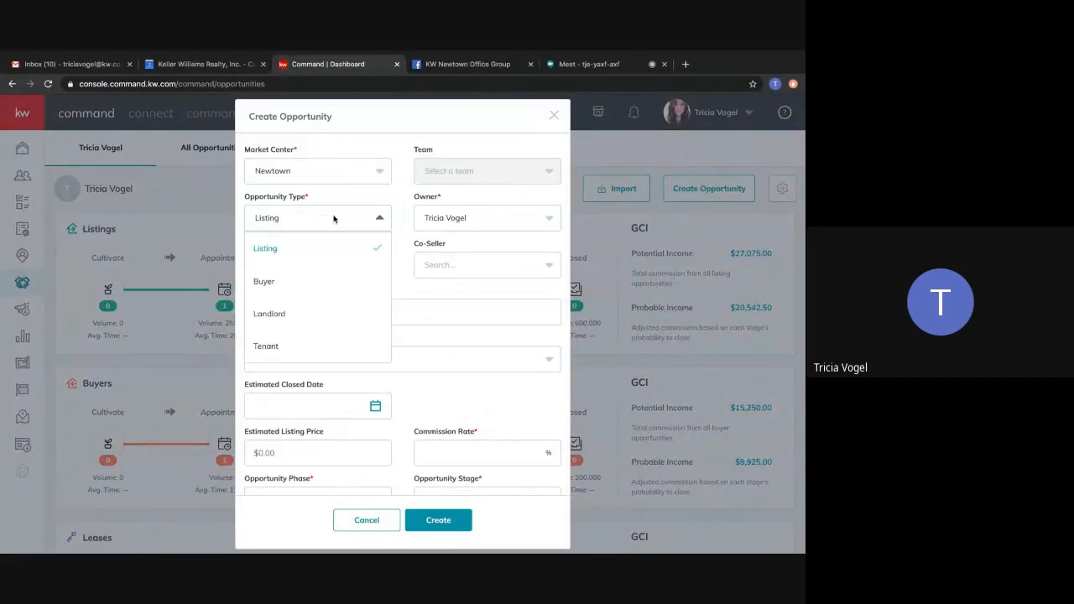
click(285, 287)
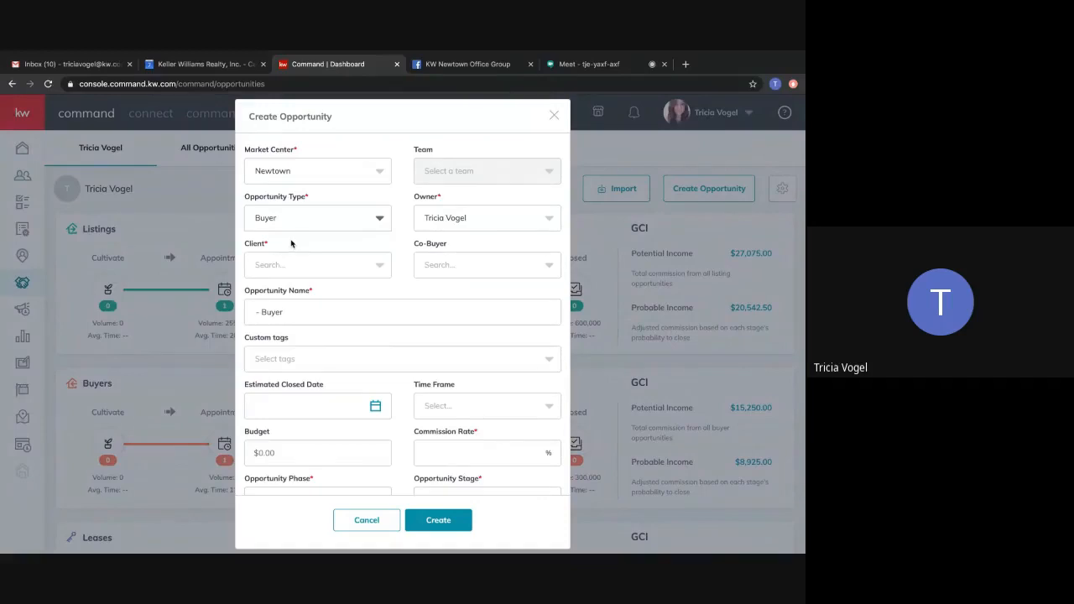
Search for "cat" and assign the newly created contact as the opportunity's client, leaving the co-buyer empty.
click(303, 267)
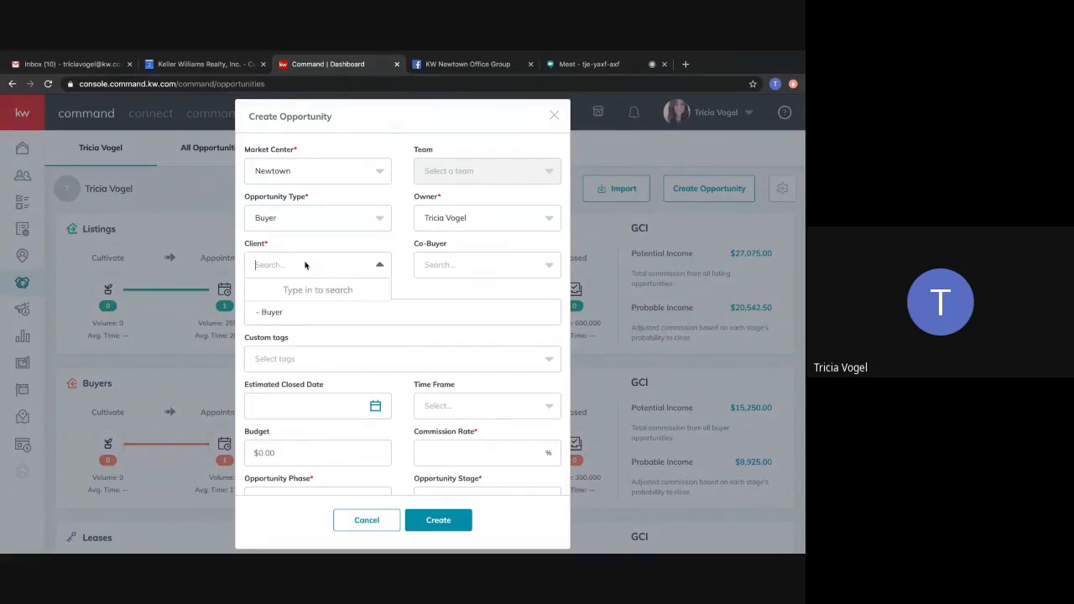
text(cat)
click(295, 292)
click(345, 315)
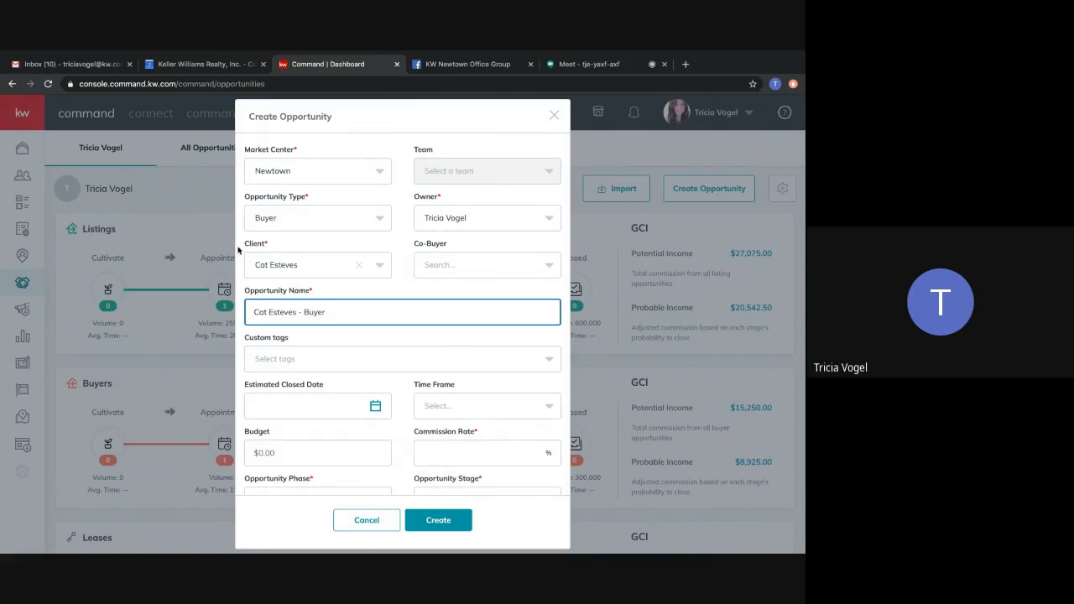
click(469, 271)
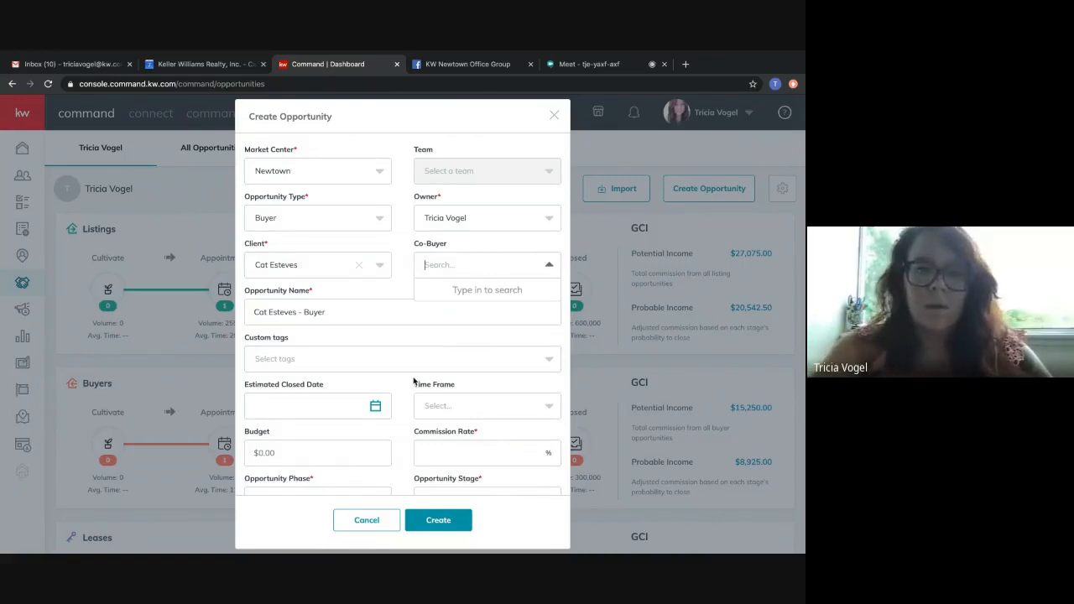
Set the opportunity's commission rate to 3% and its phase to Appointment.
scroll(414, 382, down, 1)
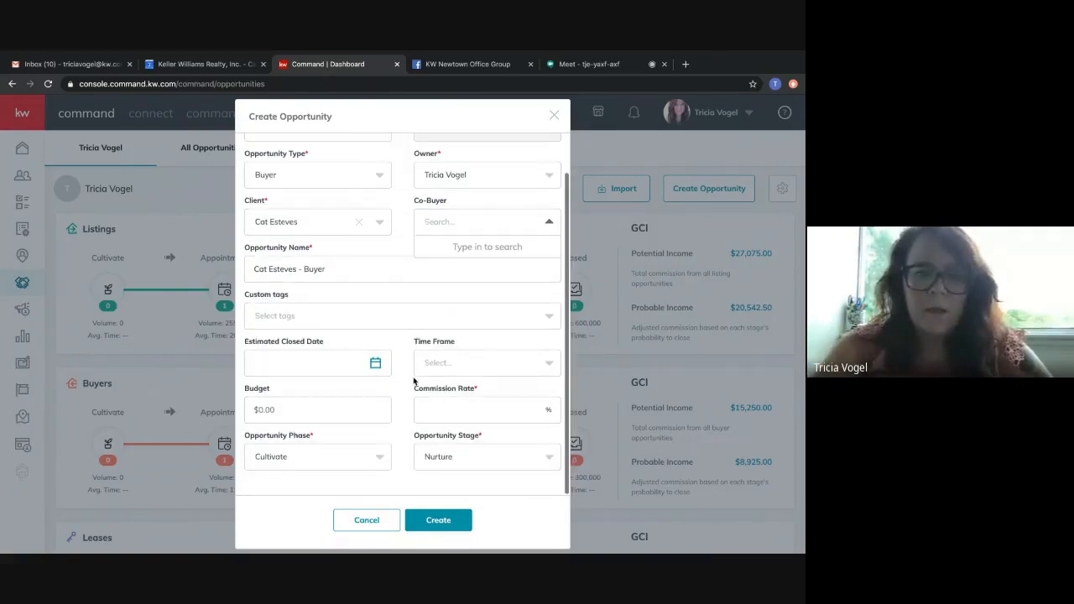
click(467, 408)
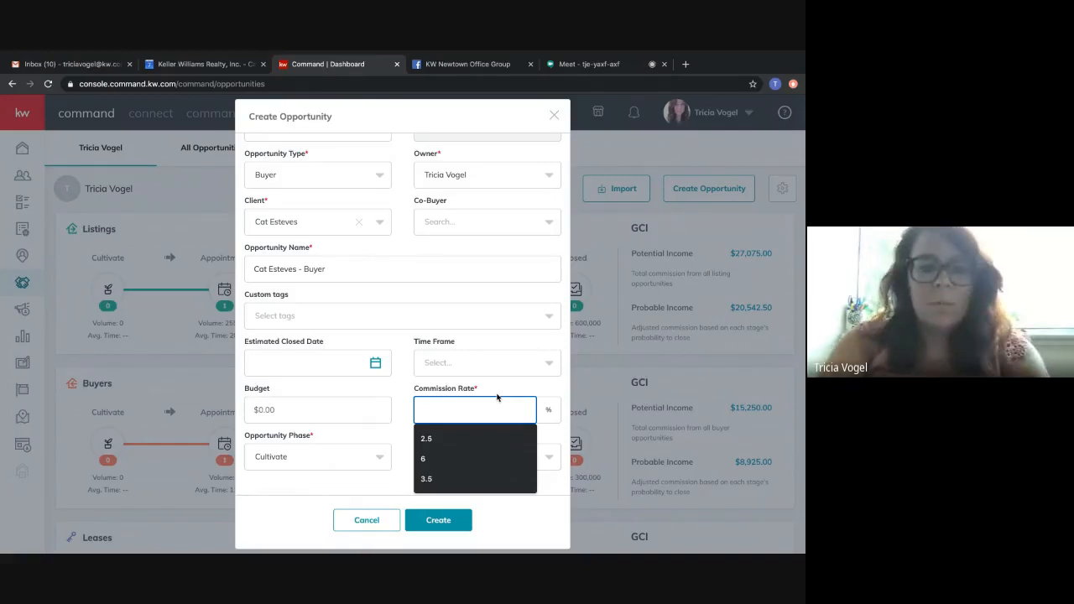
text(3)
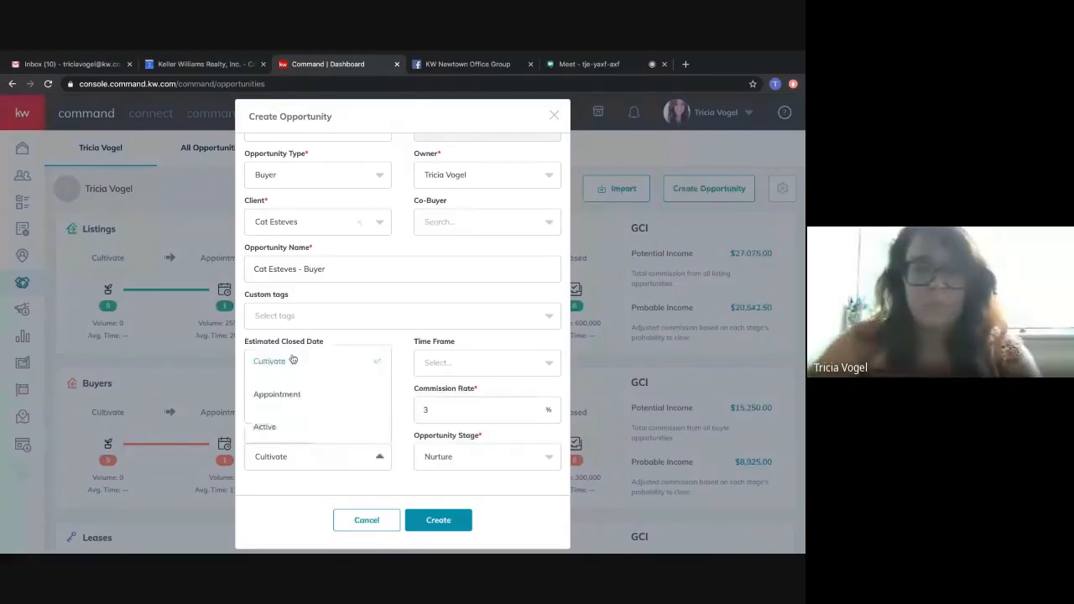
click(298, 395)
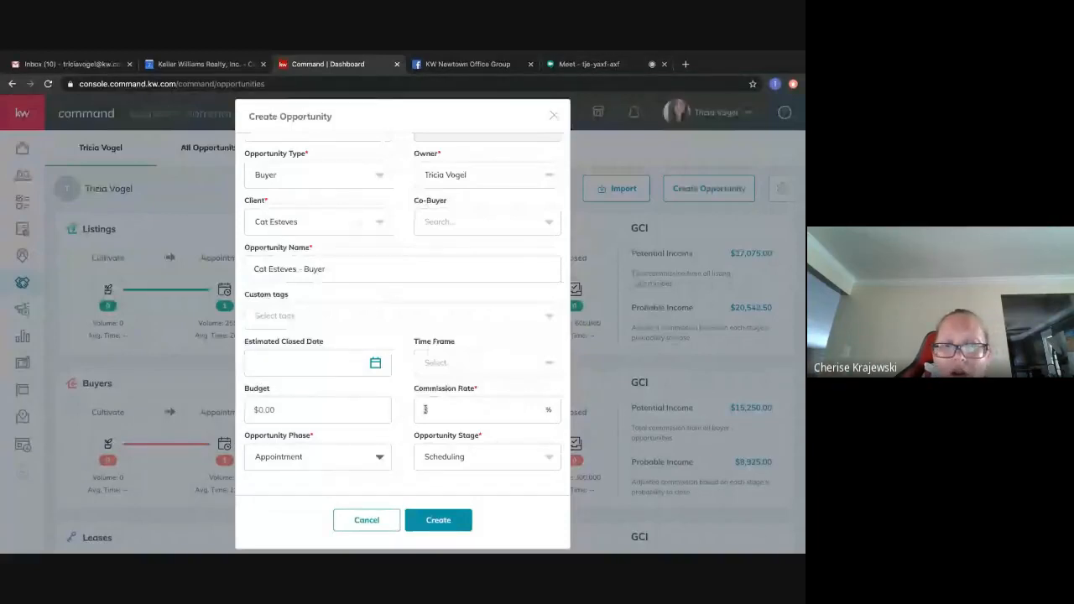
text(3)
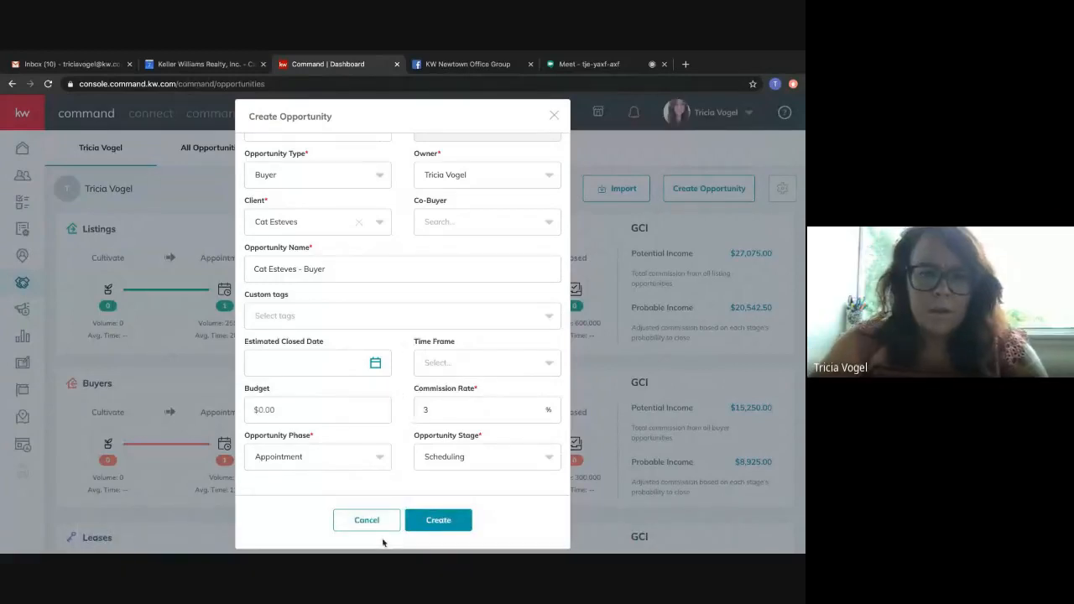
Set the opportunity stage to Scheduled and create the buyer opportunity.
click(474, 457)
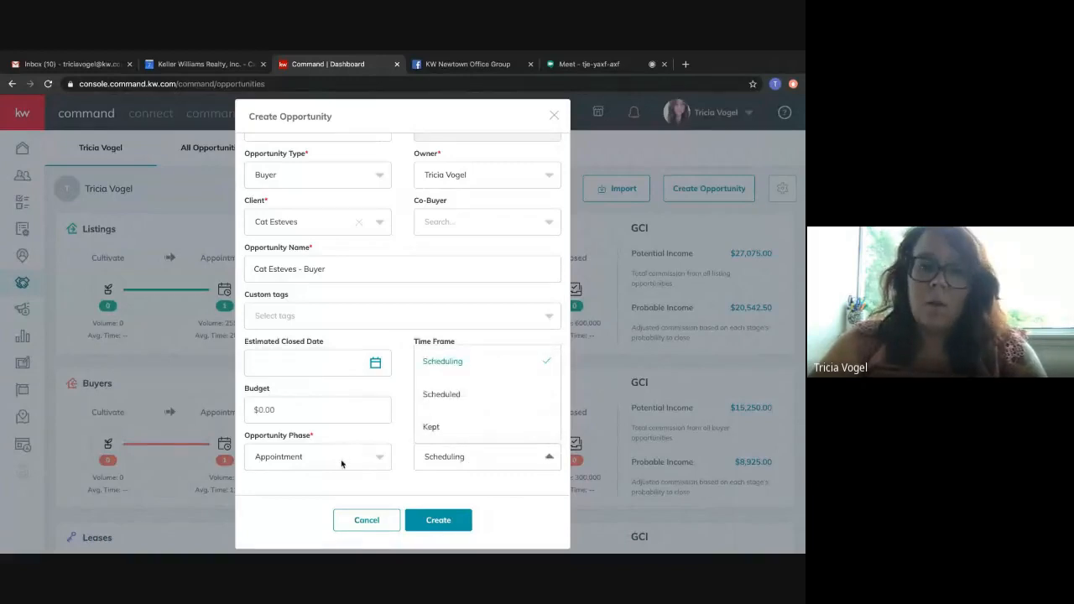
click(442, 394)
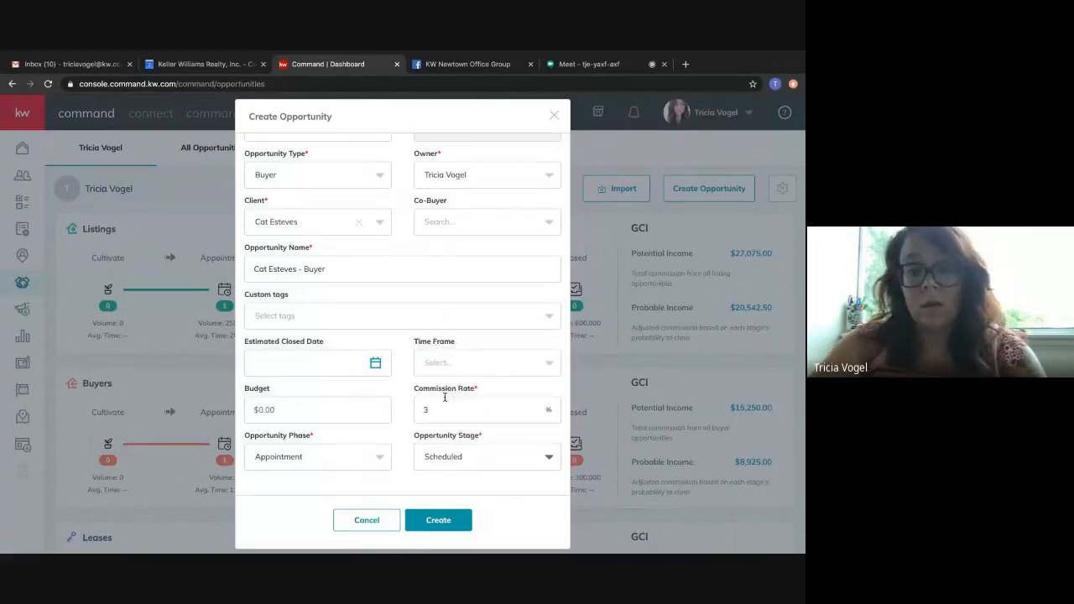
click(446, 518)
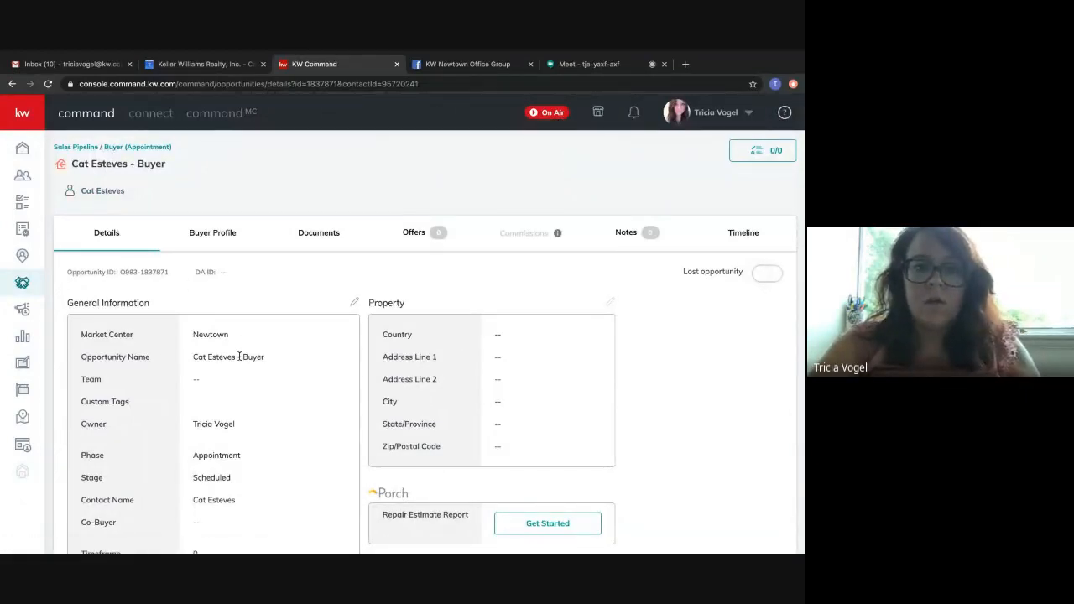
Review the new buyer opportunity's general information, including the phase, dates, budget and commission fields.
scroll(298, 402, down, 2)
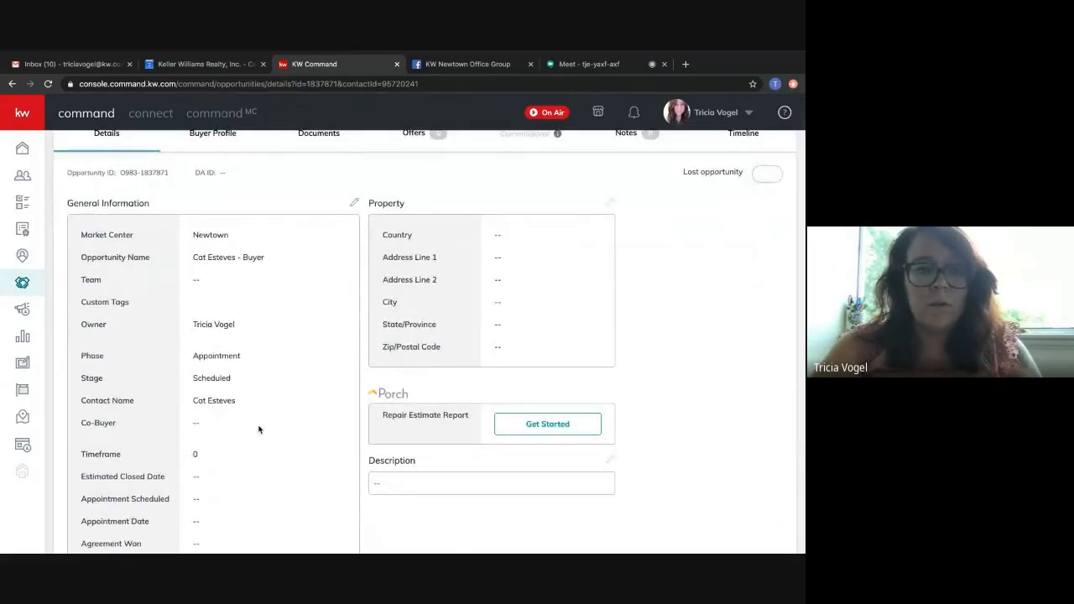
scroll(258, 429, down, 1)
scroll(258, 430, down, 3)
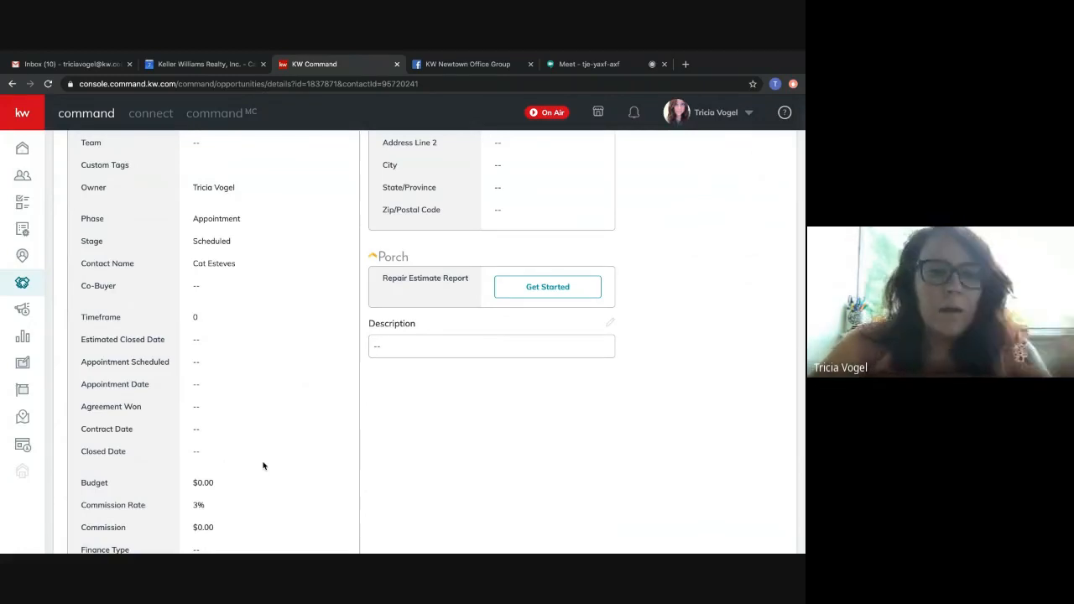
drag(194, 480, 216, 485)
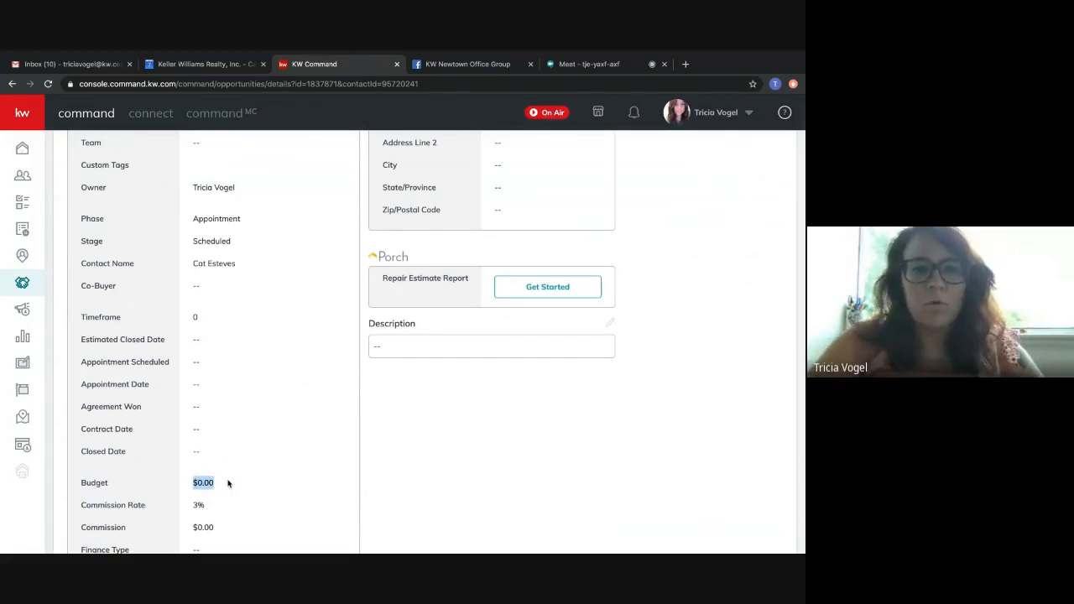
click(243, 476)
scroll(244, 476, up, 5)
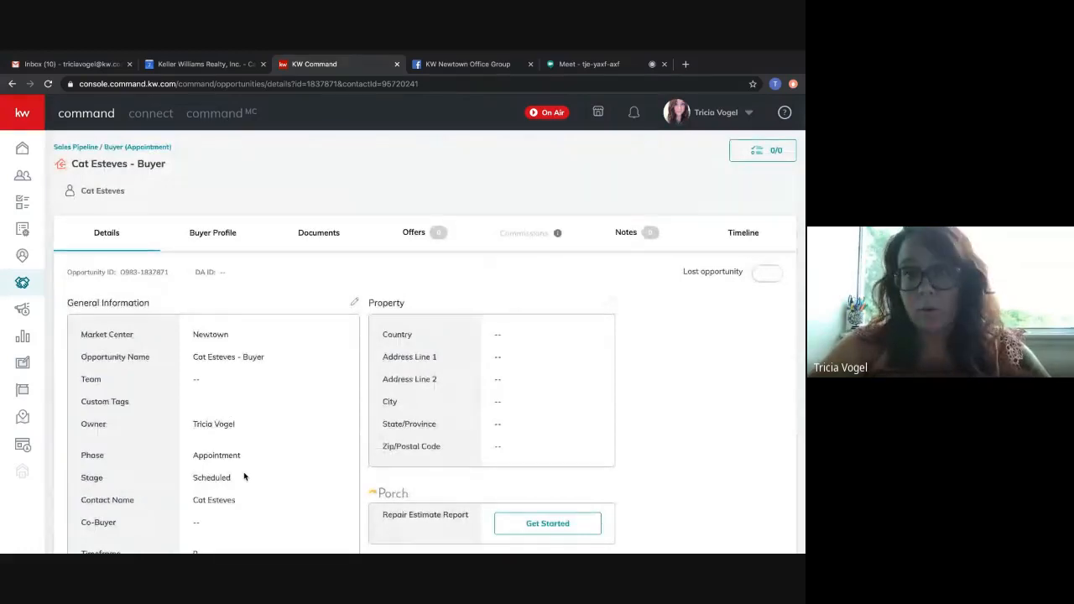
scroll(277, 497, down, 3)
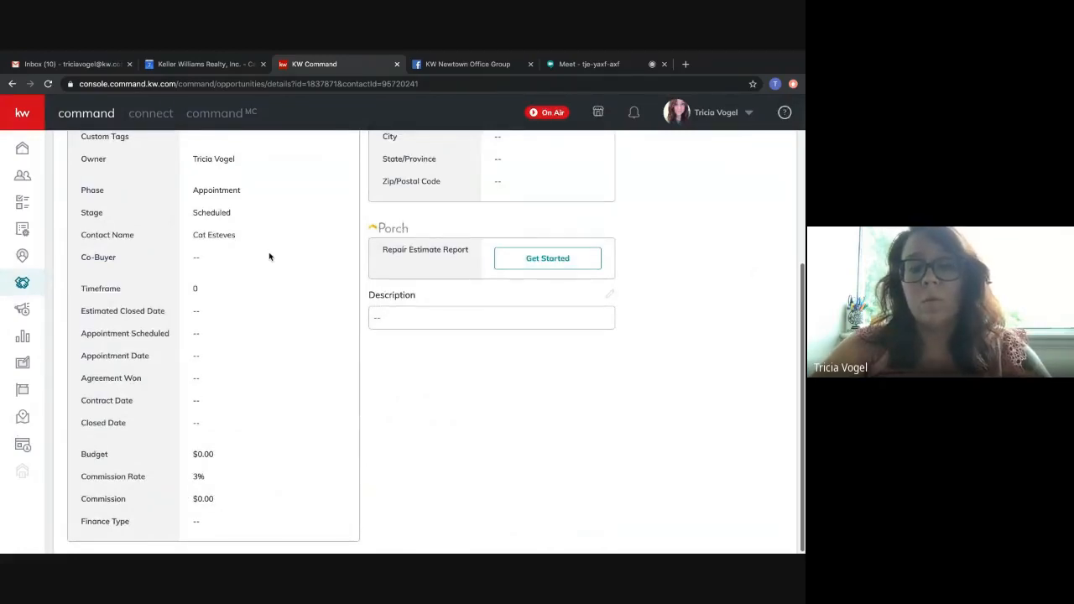
scroll(269, 256, up, 3)
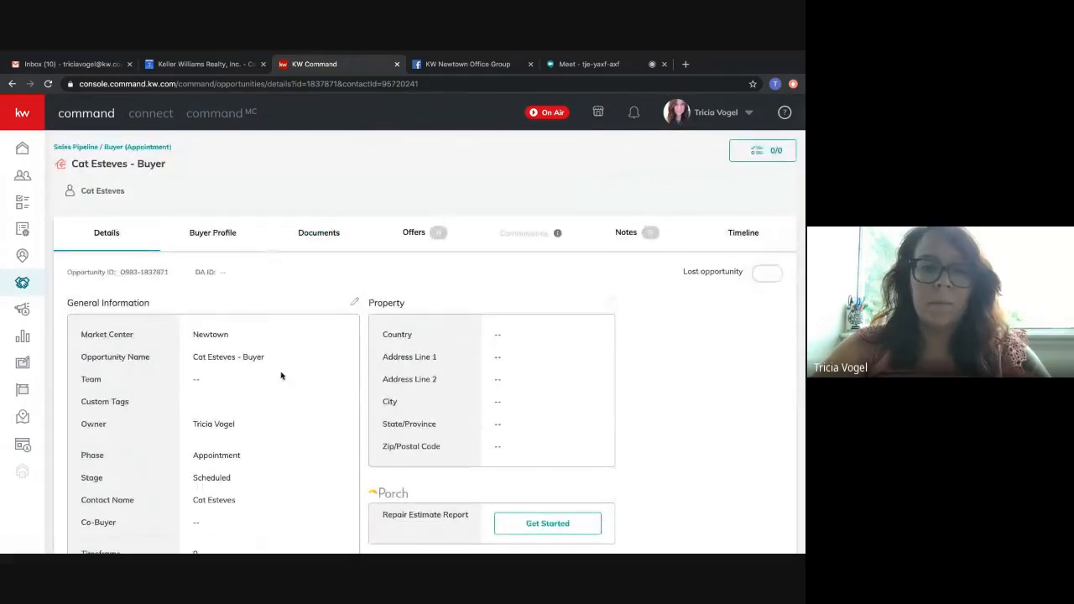
Open the opportunity's documents and set the checklist type to Residential.
click(319, 234)
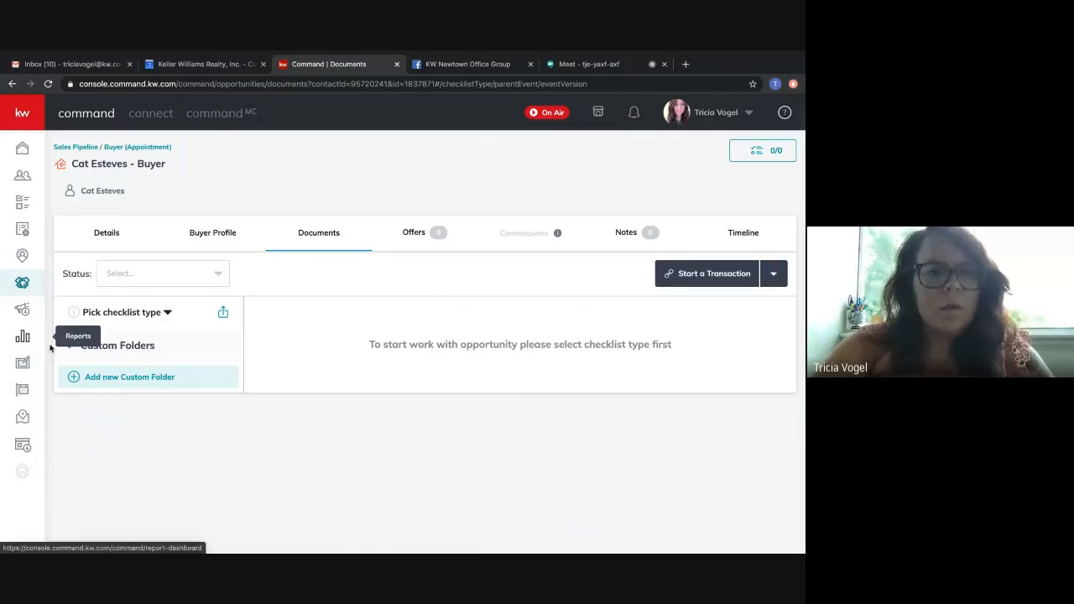
click(106, 322)
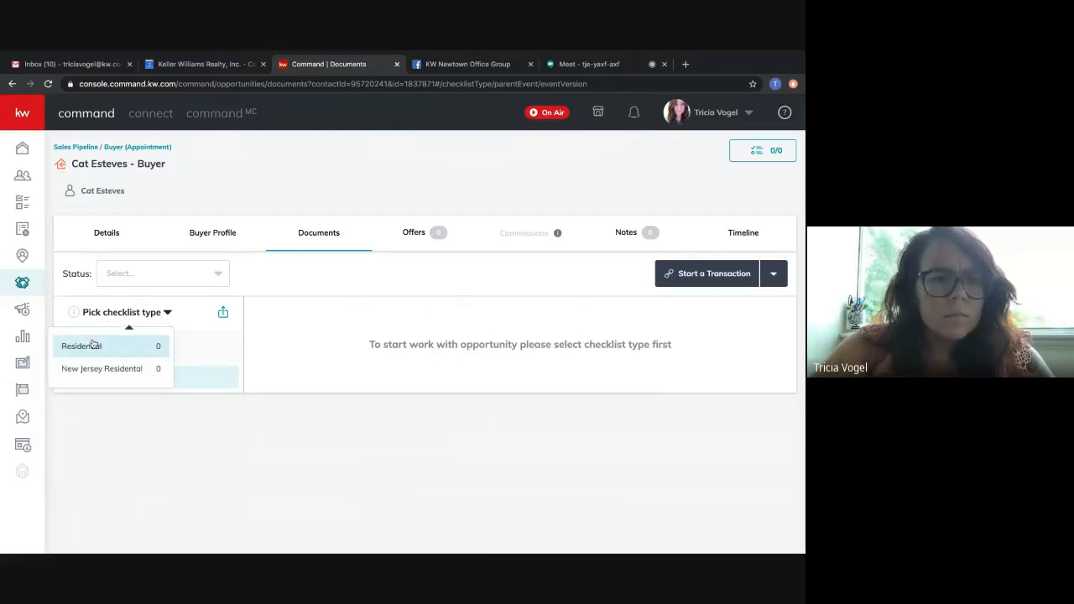
click(147, 349)
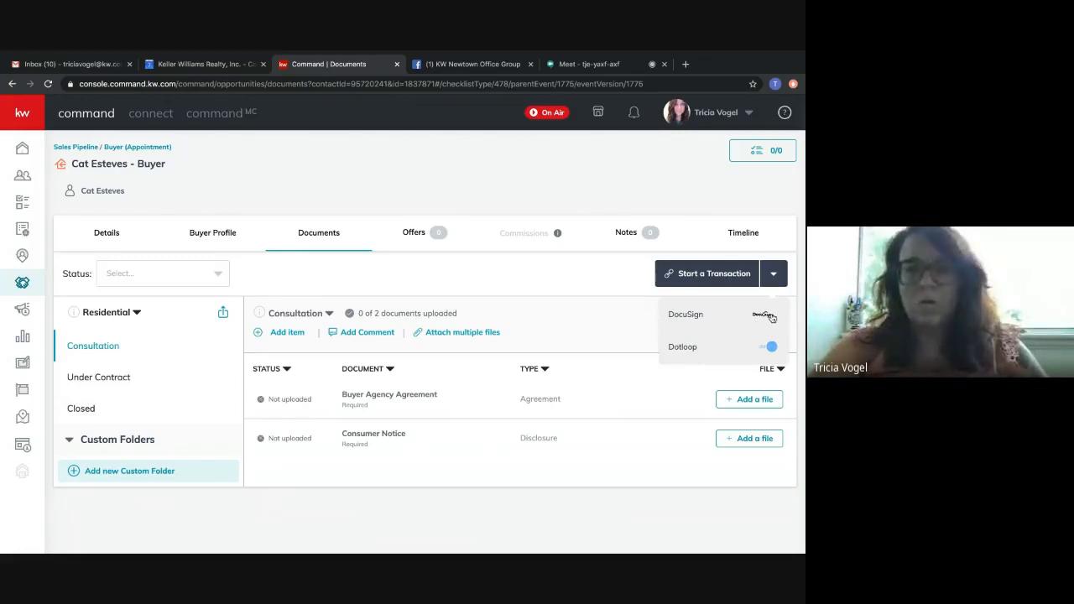
Start a DocuSign transaction for the opportunity, signing in with the account e-mail, and check the opportunity's documents in KW Command before returning to the room.
click(687, 314)
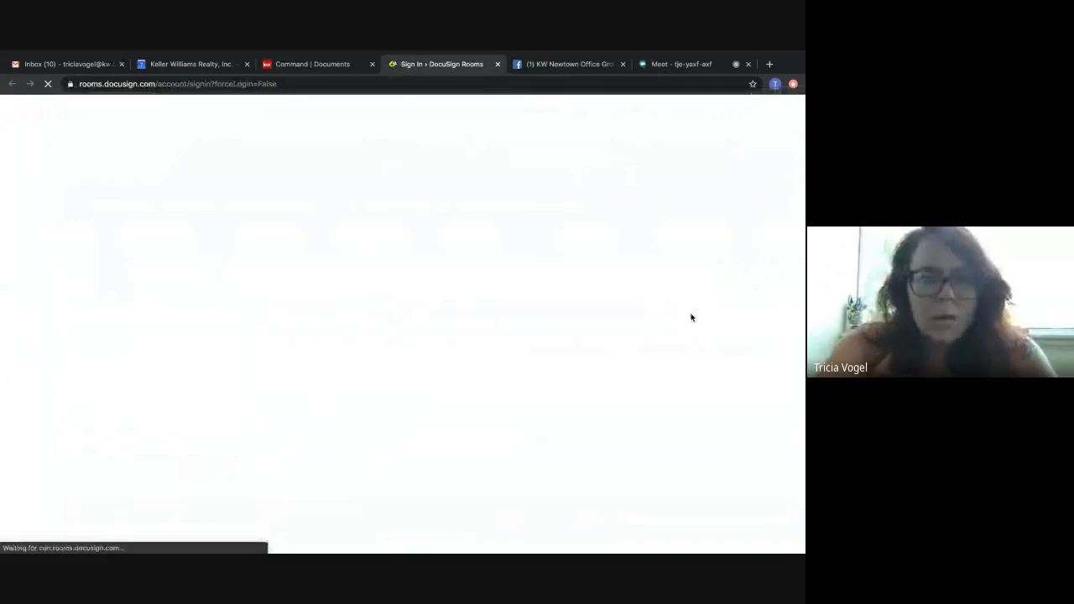
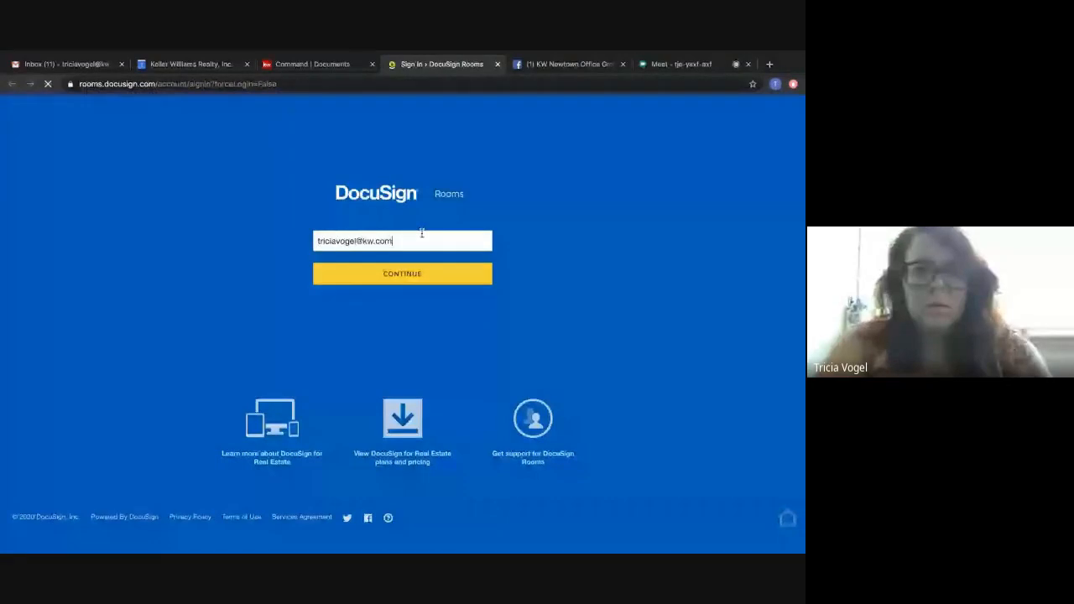
key(Return)
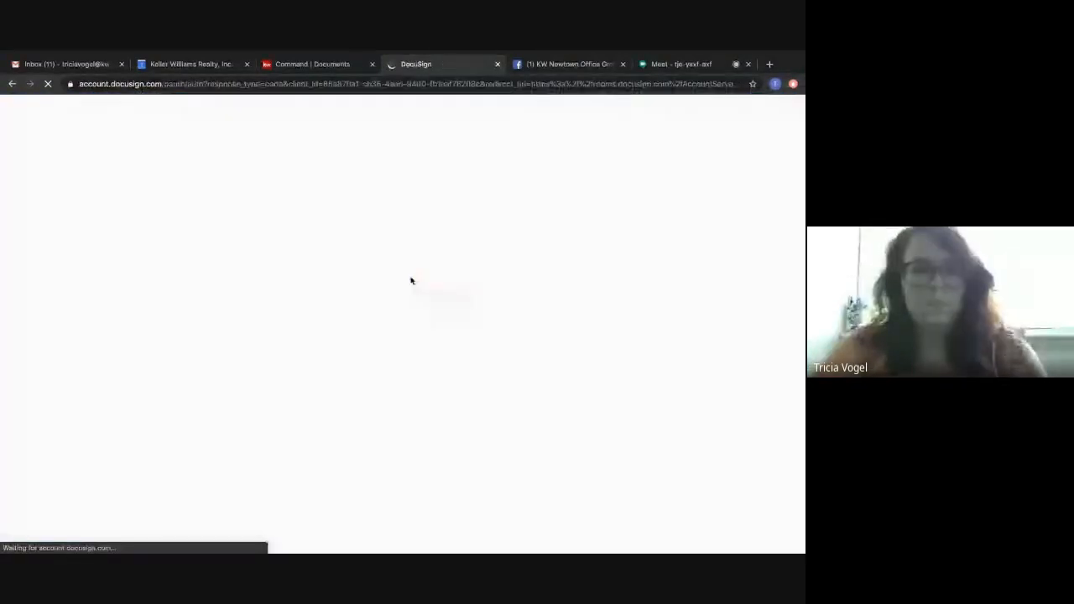
click(400, 316)
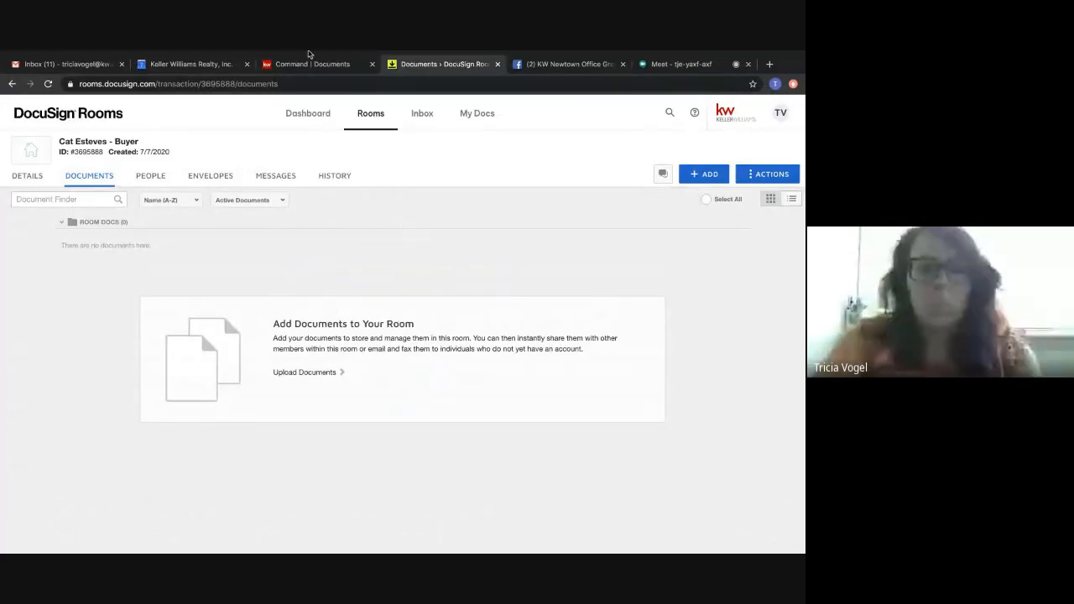
click(310, 66)
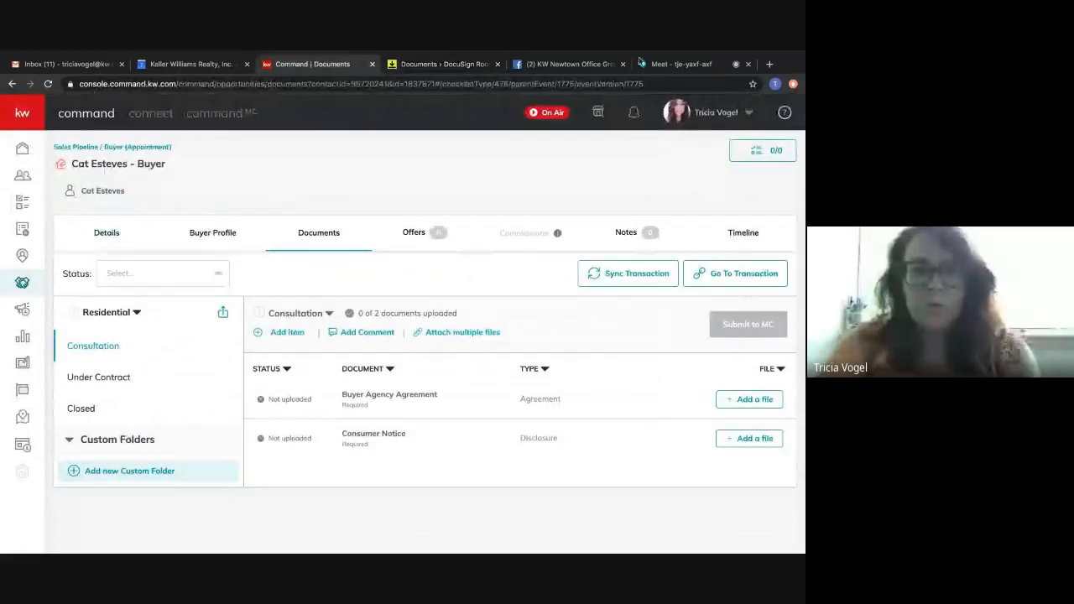
click(454, 65)
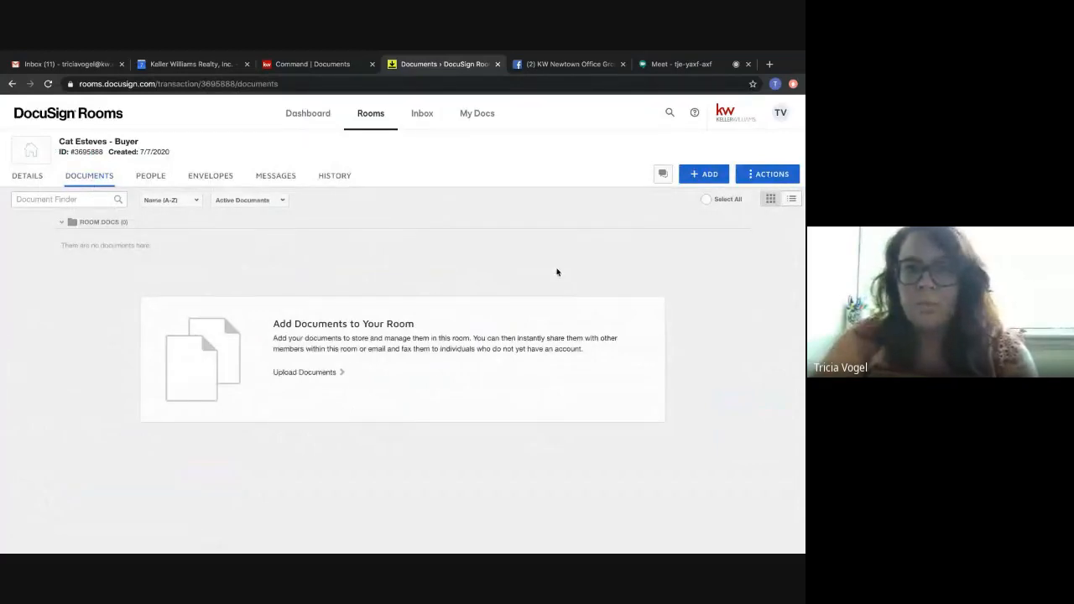
click(706, 178)
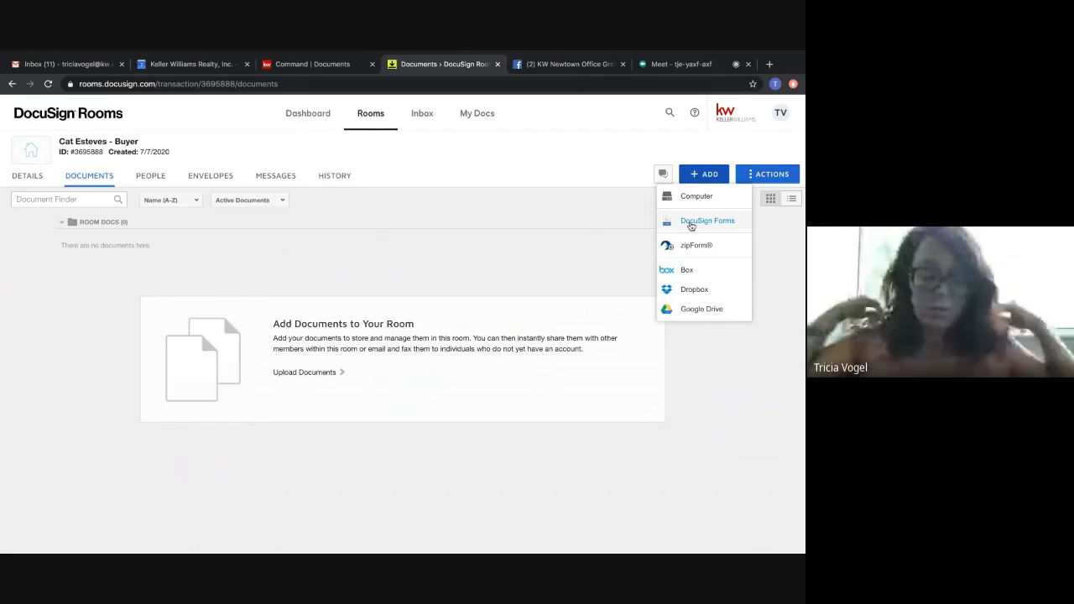
click(691, 223)
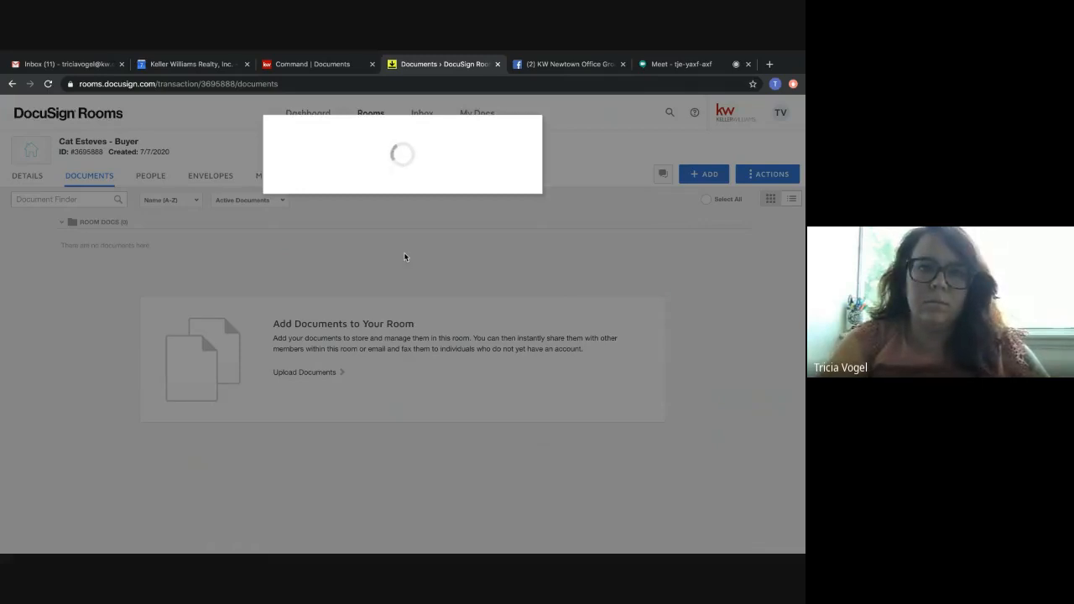
click(48, 84)
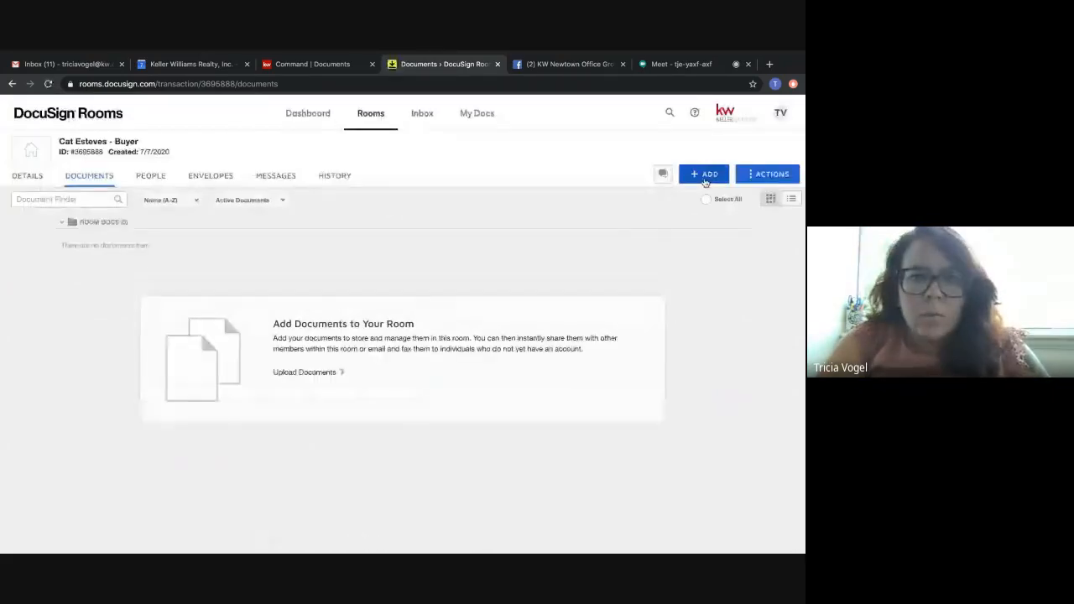
Start adding DocuSign Forms to the room and view the choices available under DocuSign Forms Group.
click(704, 173)
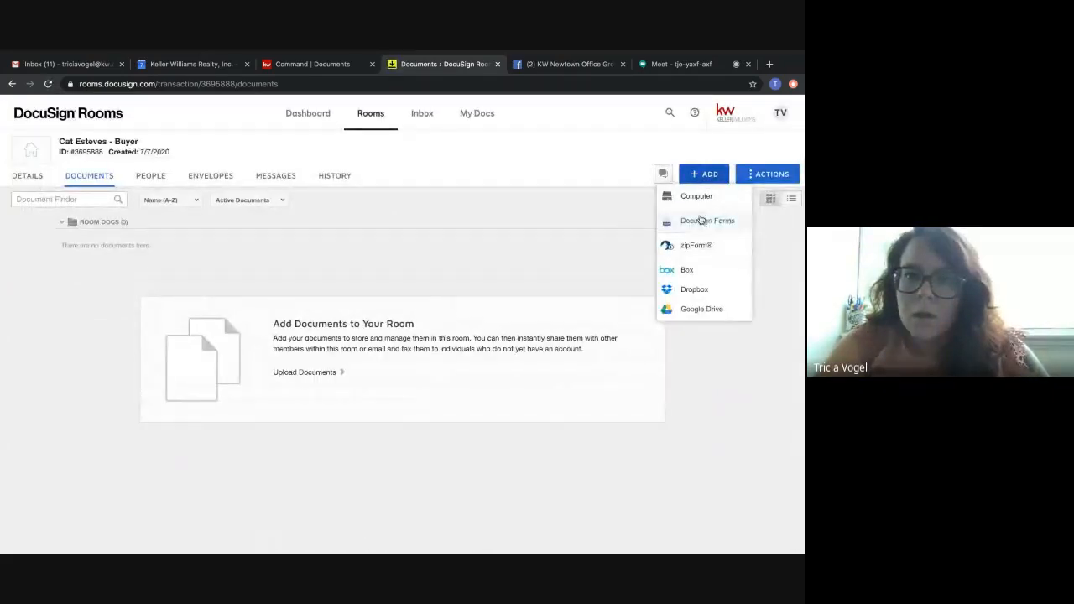
click(701, 220)
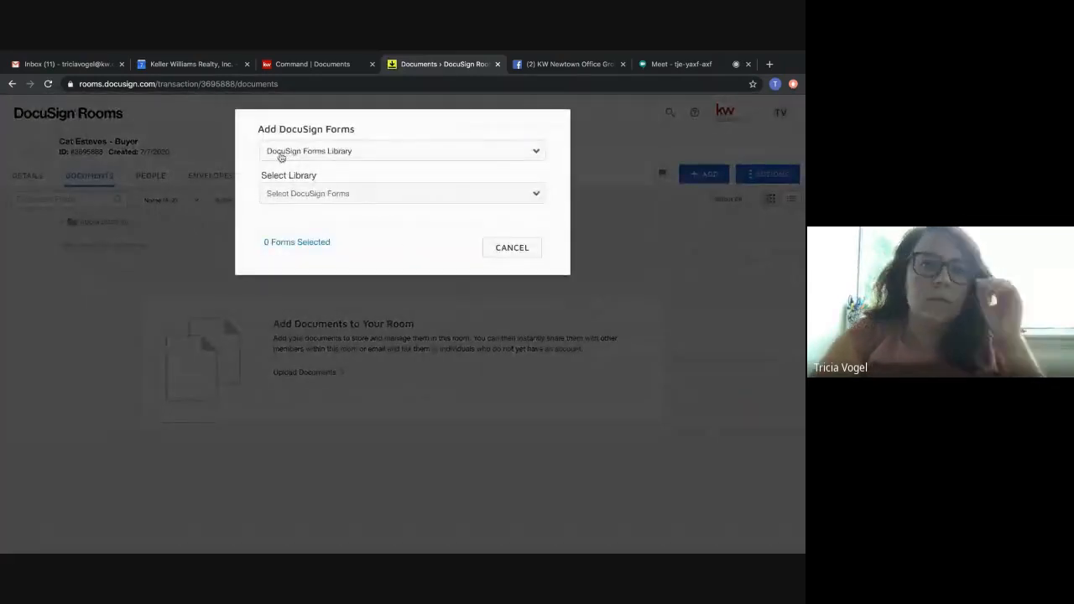
click(350, 156)
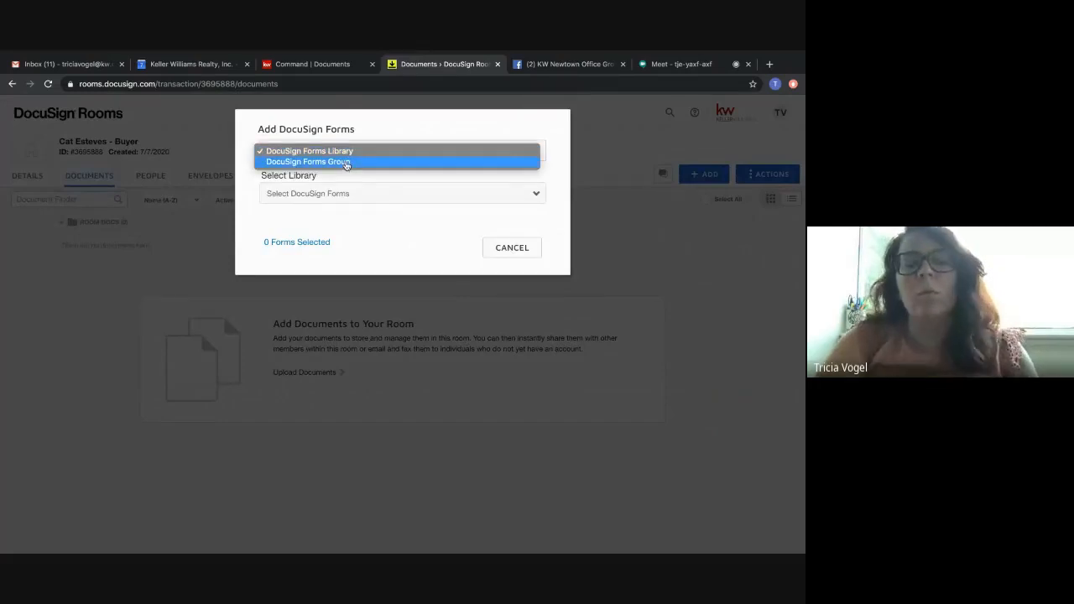
click(346, 162)
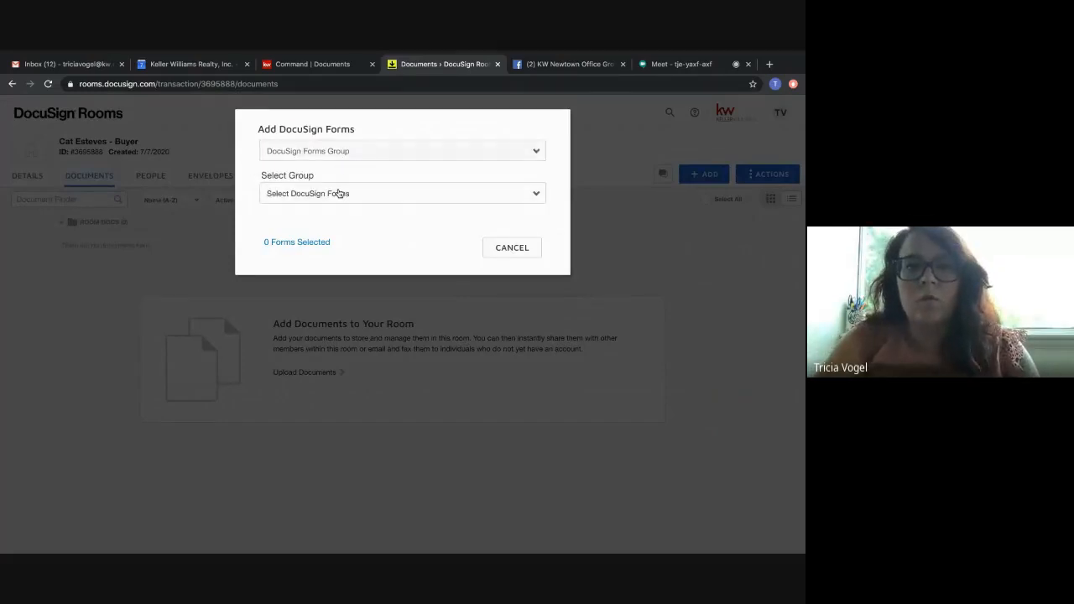
click(337, 194)
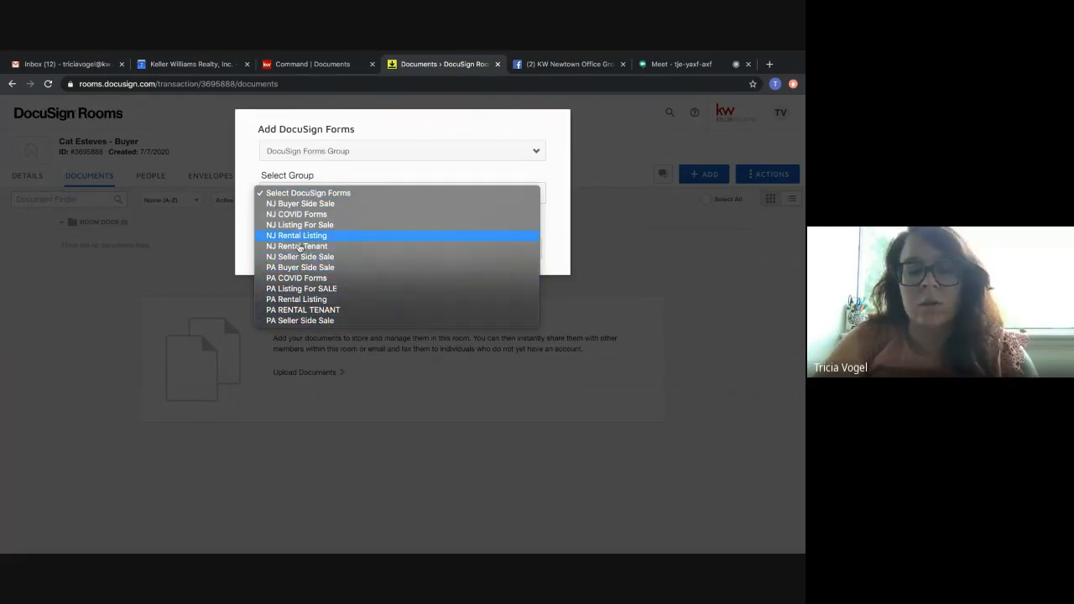
Return the form source to DocuSign Forms Library, look at CAR - CORE Association of Realtors (NJ), and choose the KW 983 - PA library.
click(353, 153)
click(354, 152)
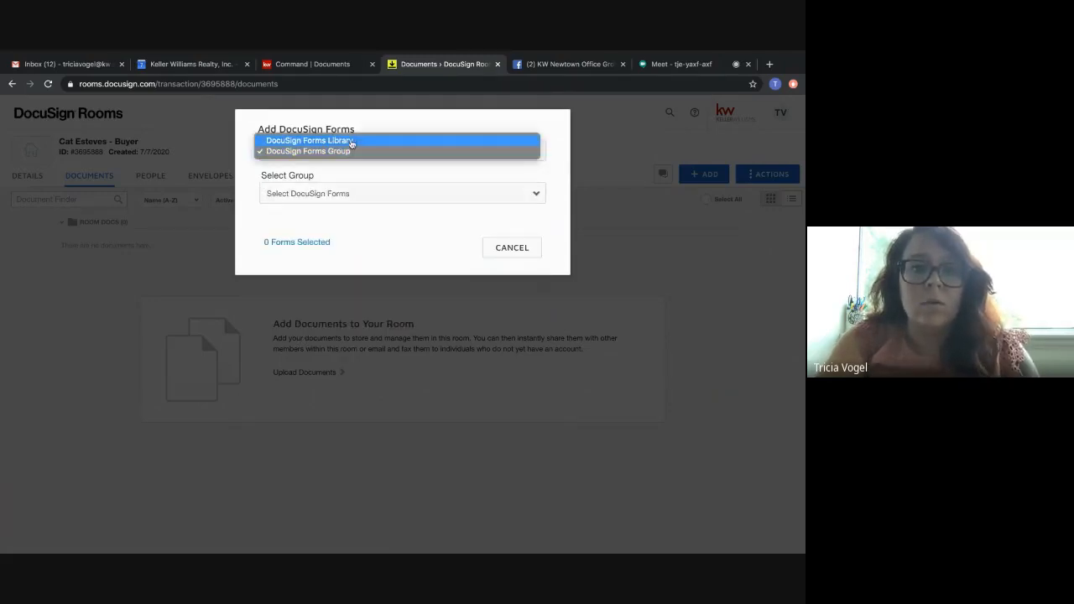
click(351, 141)
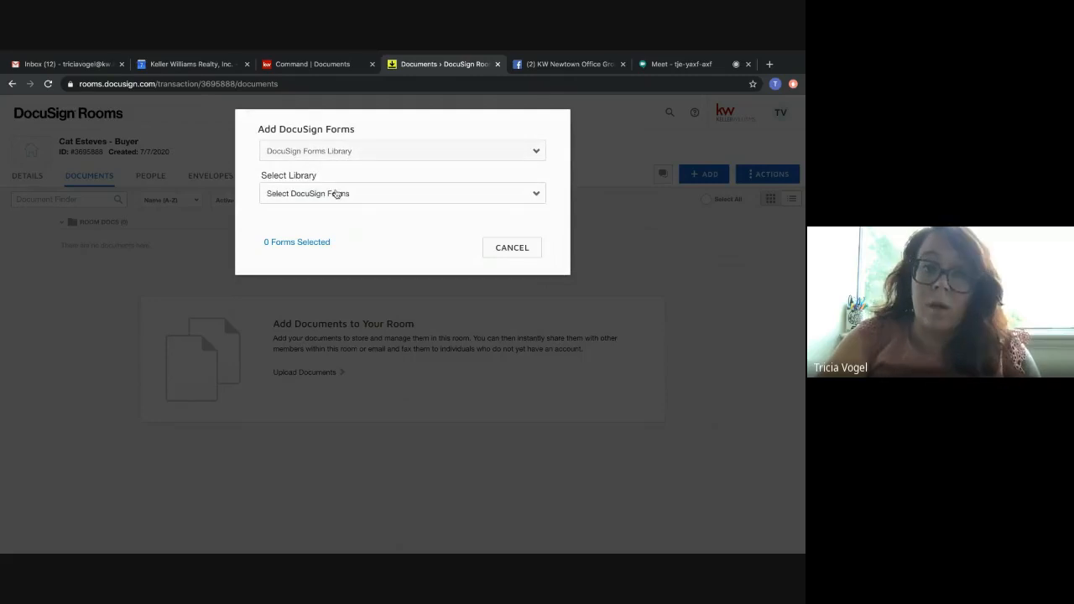
click(336, 195)
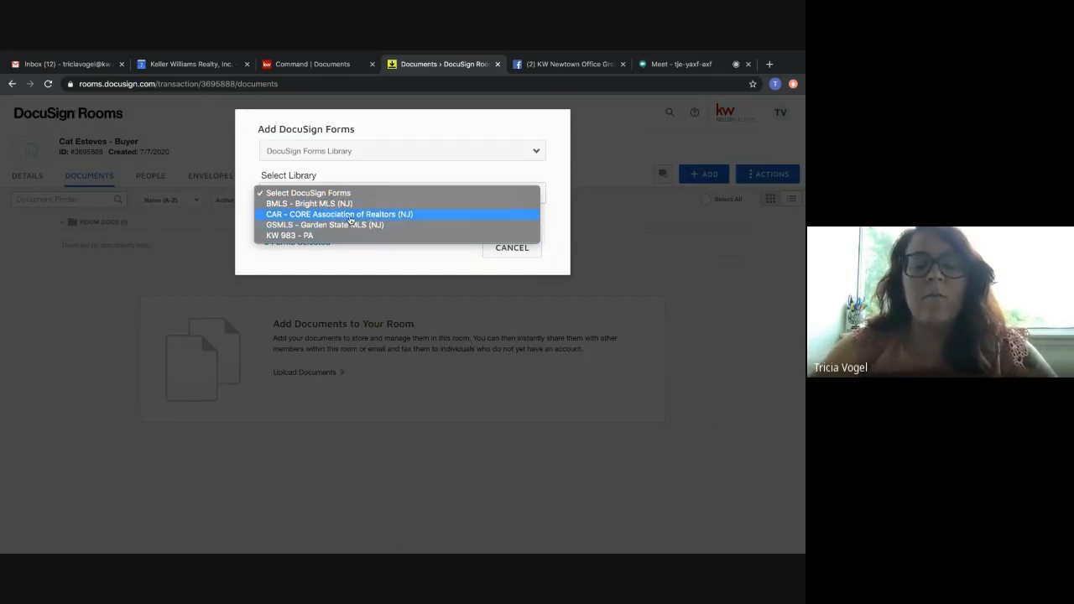
click(349, 215)
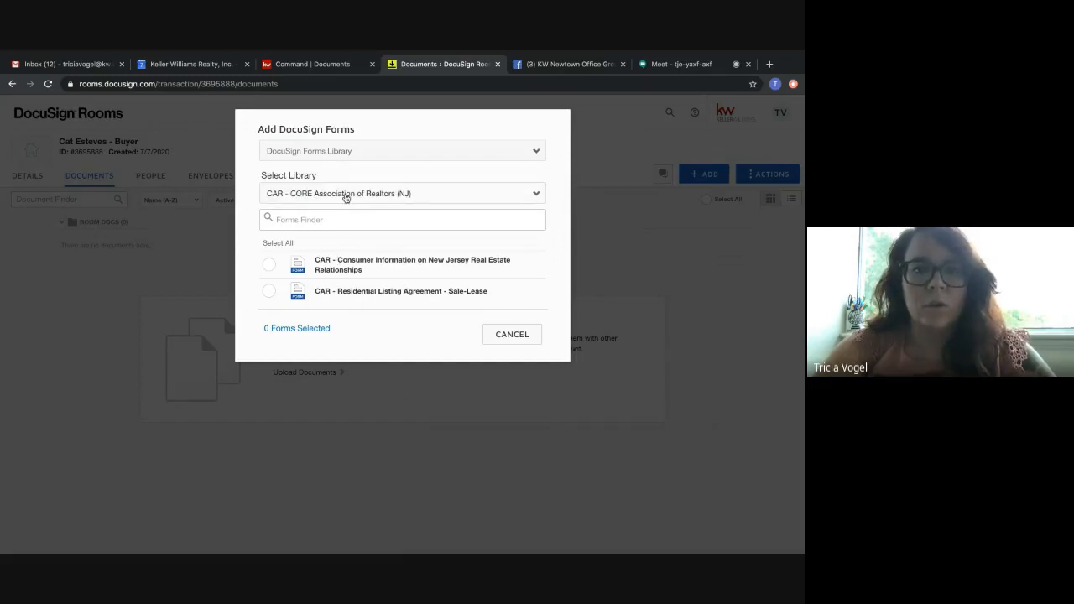
click(345, 200)
click(334, 217)
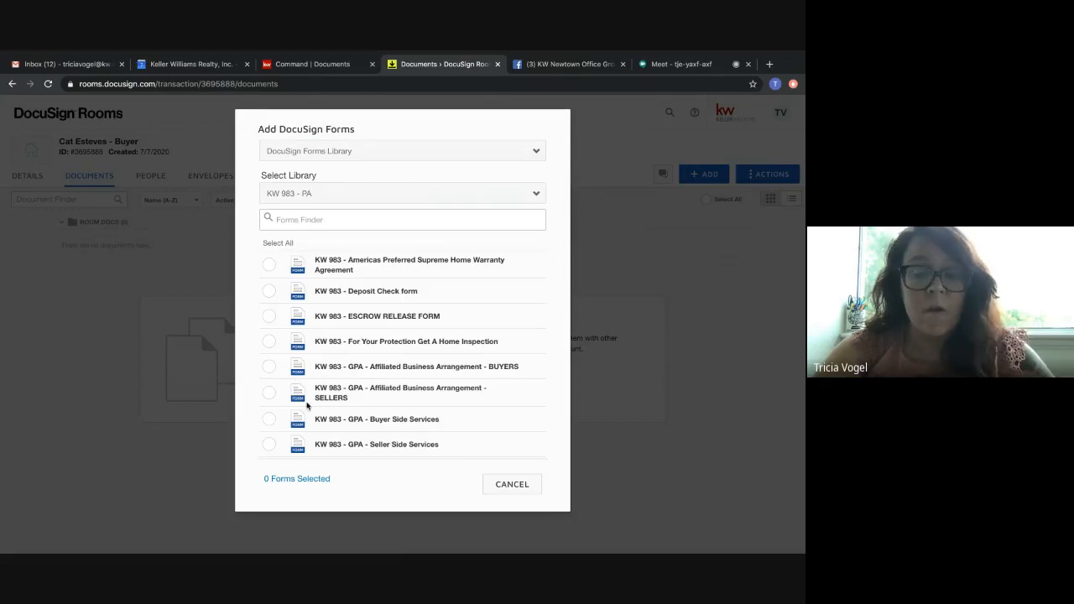
Look through the KW 983 - PA forms and add the GPA - Affiliated Business Arrangement - BUYERS form to the room.
scroll(306, 405, down, 6)
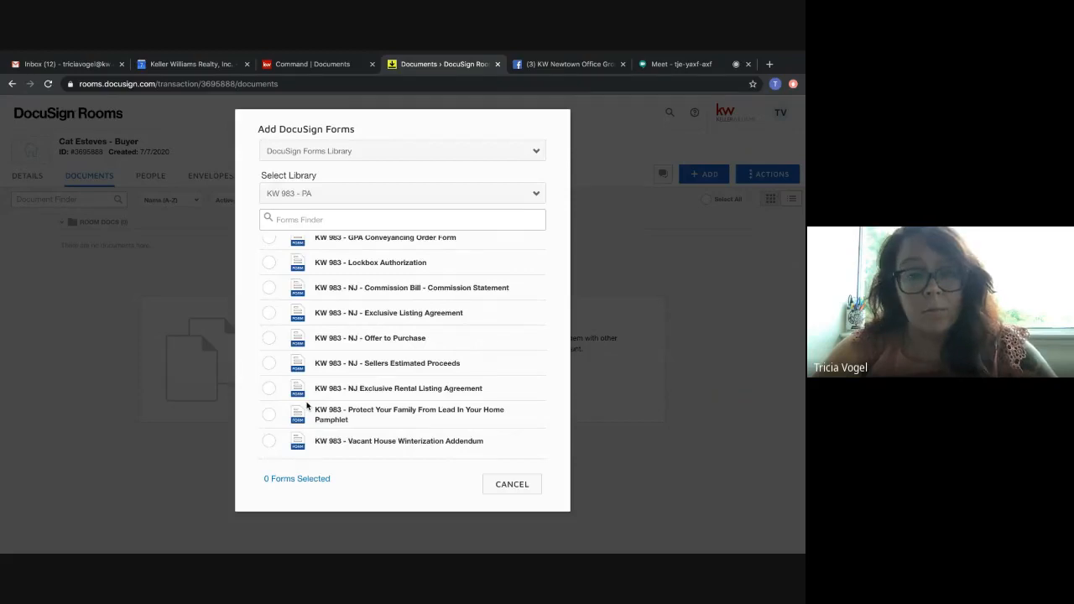
scroll(307, 405, up, 6)
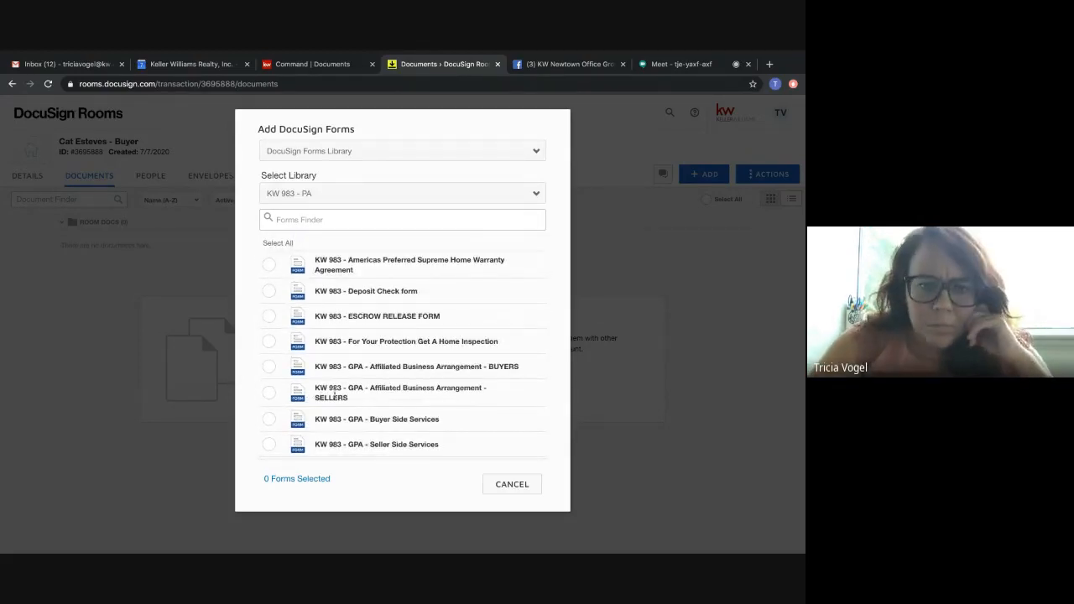
scroll(334, 394, down, 1)
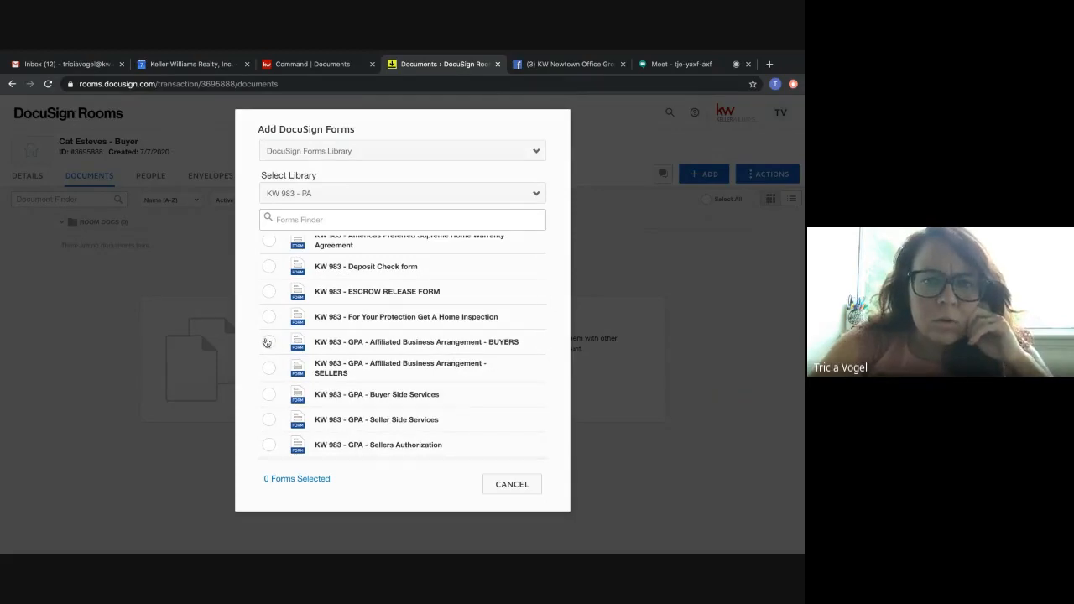
click(268, 342)
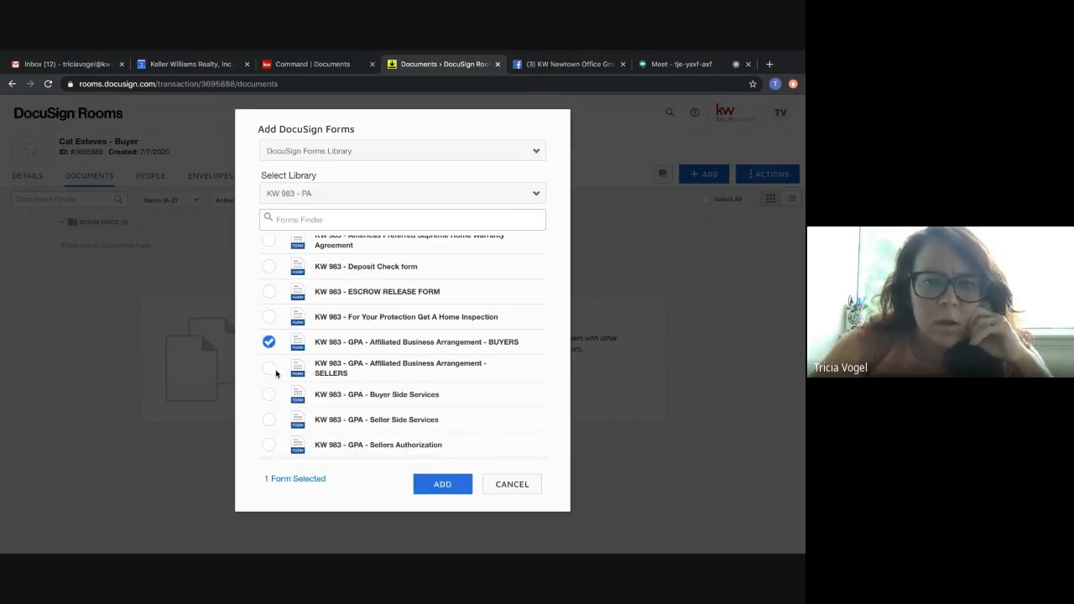
scroll(275, 372, down, 4)
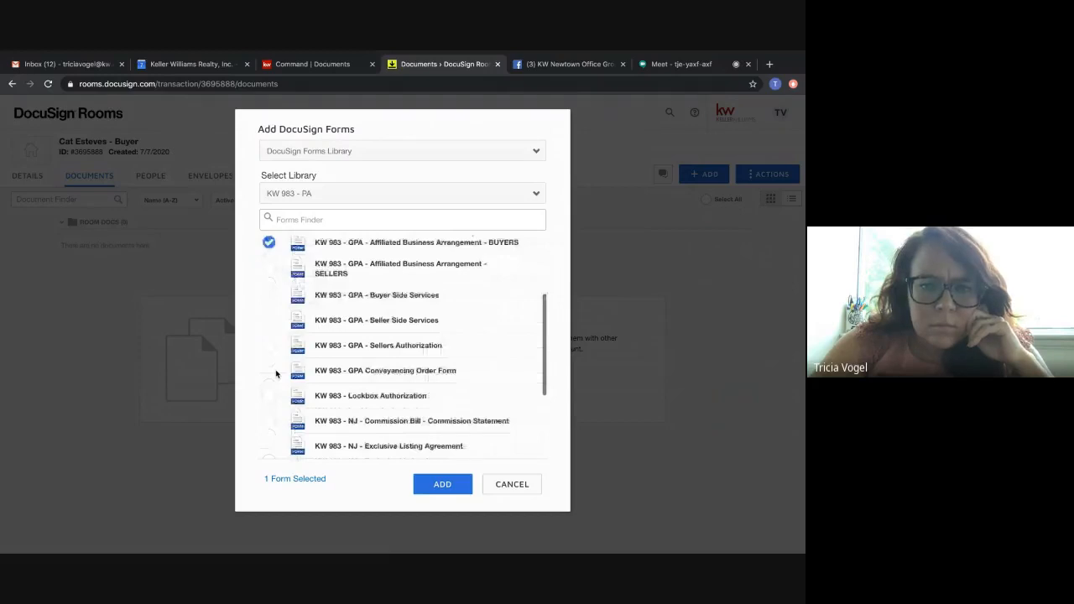
scroll(275, 373, down, 5)
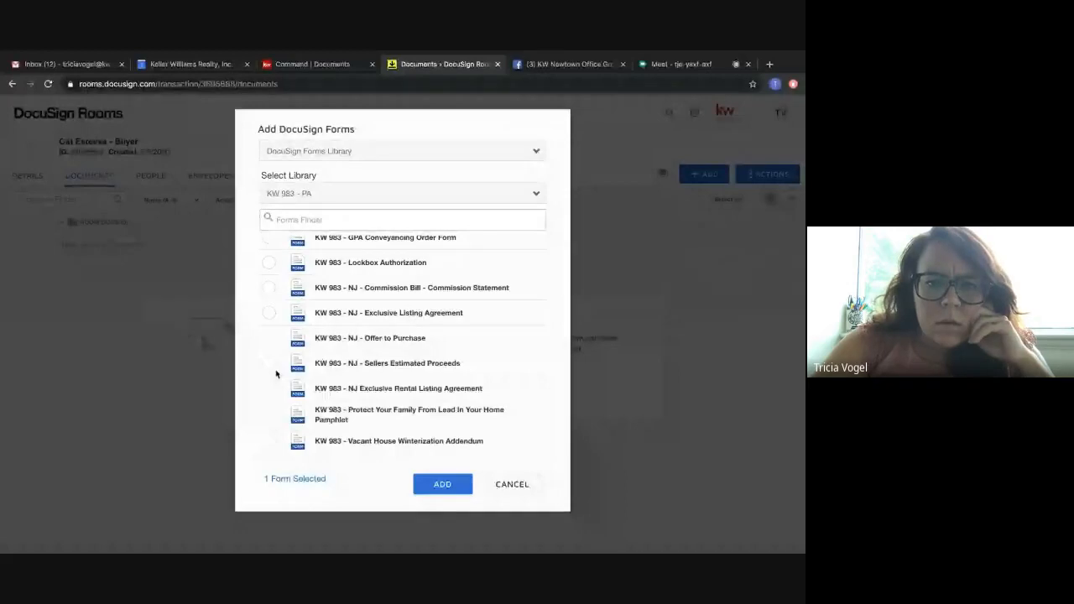
scroll(275, 372, up, 2)
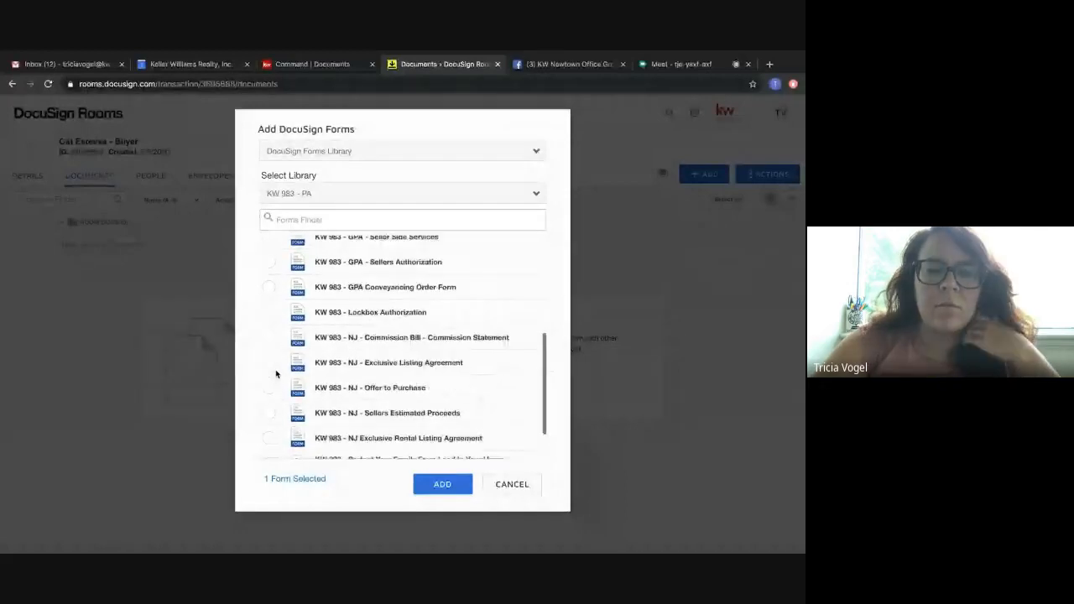
click(424, 484)
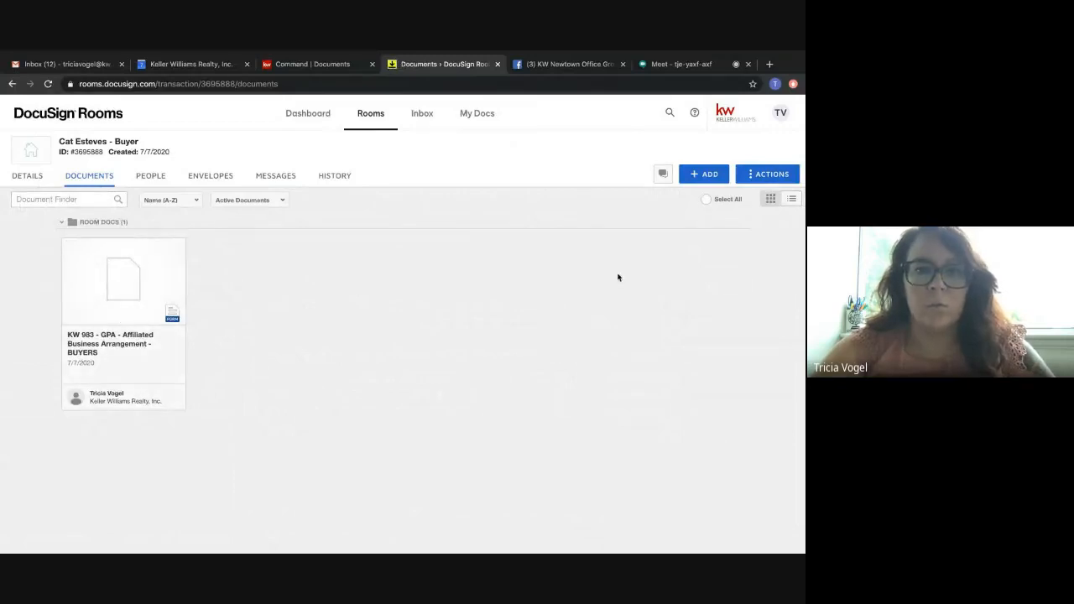
Add the Consumer Information on New Jersey Real Estate Relationships form from the CAR - CORE Association of Realtors (NJ) library, after checking BMLS - Bright MLS (NJ).
click(705, 173)
click(689, 223)
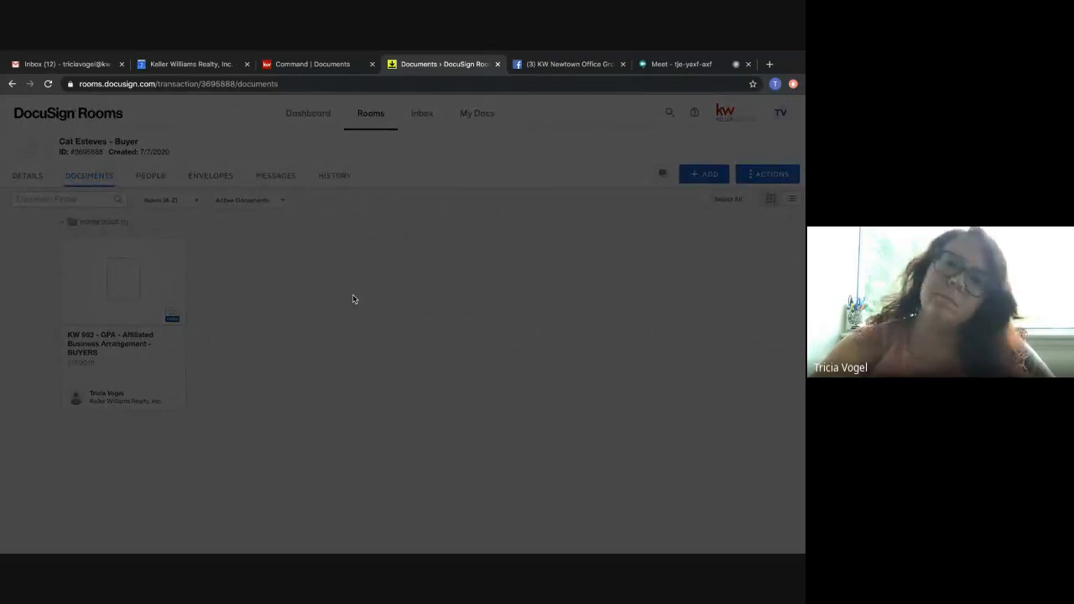
click(337, 193)
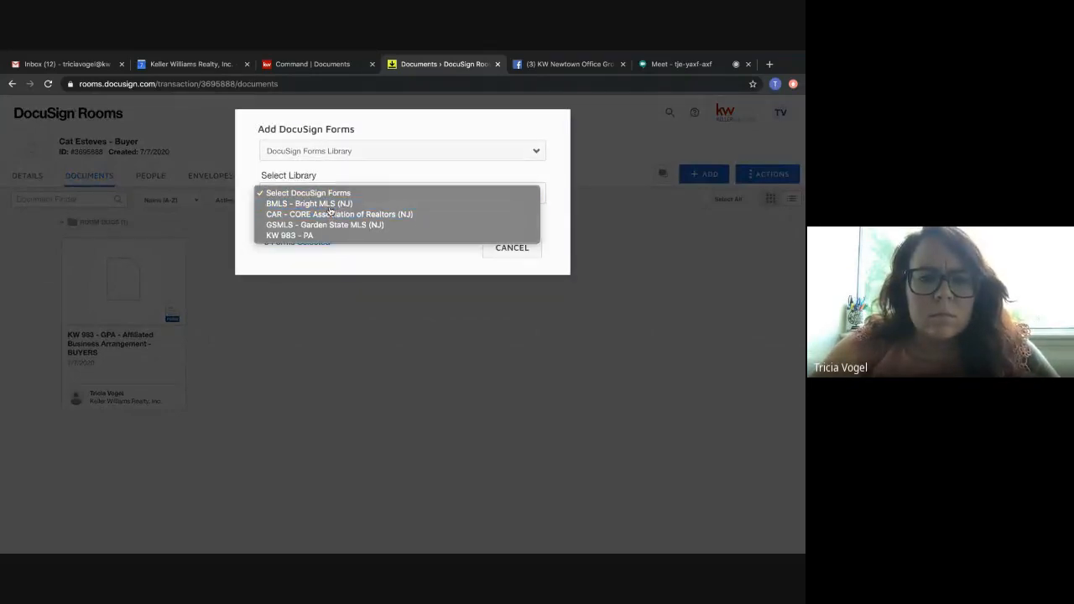
click(330, 206)
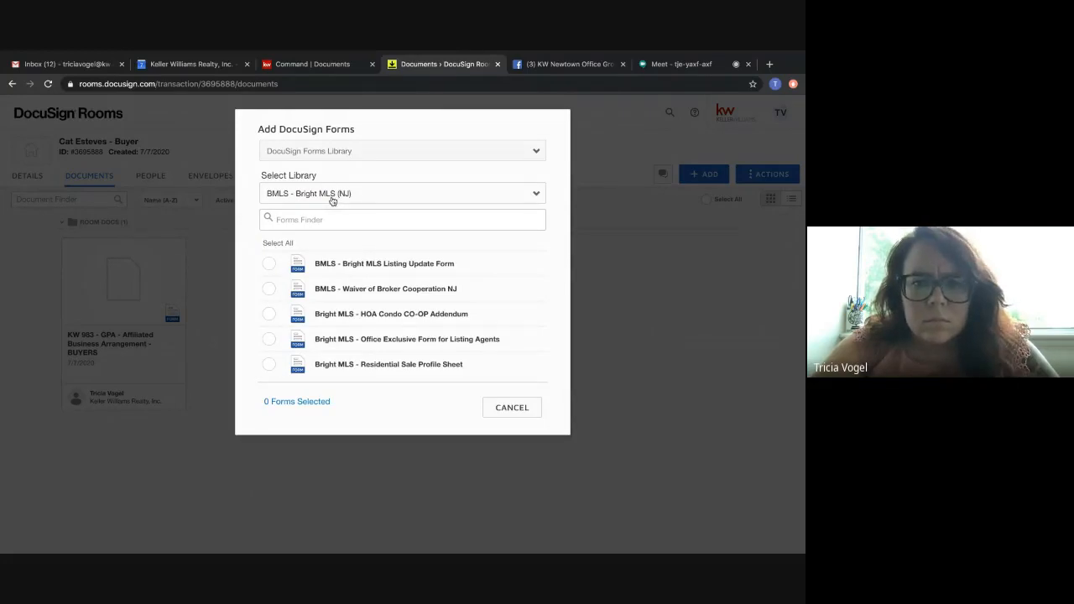
click(332, 201)
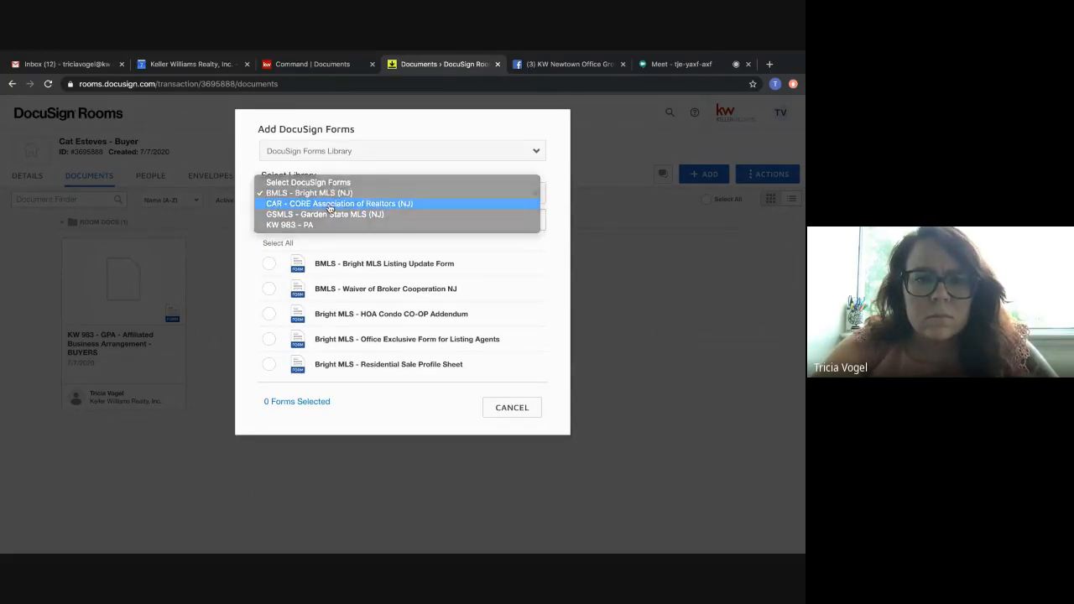
click(330, 208)
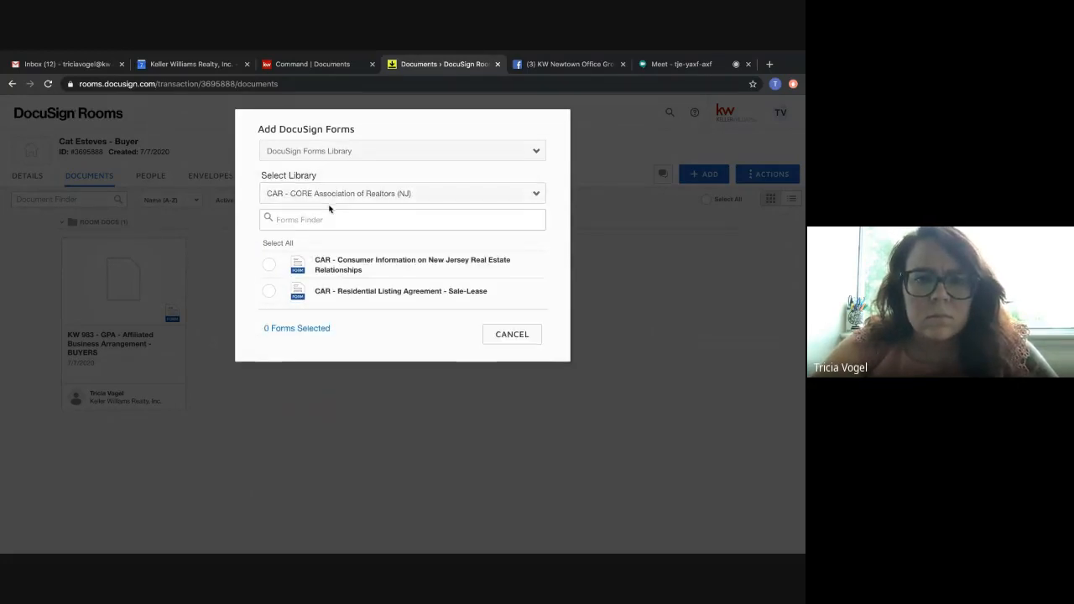
click(270, 266)
click(442, 335)
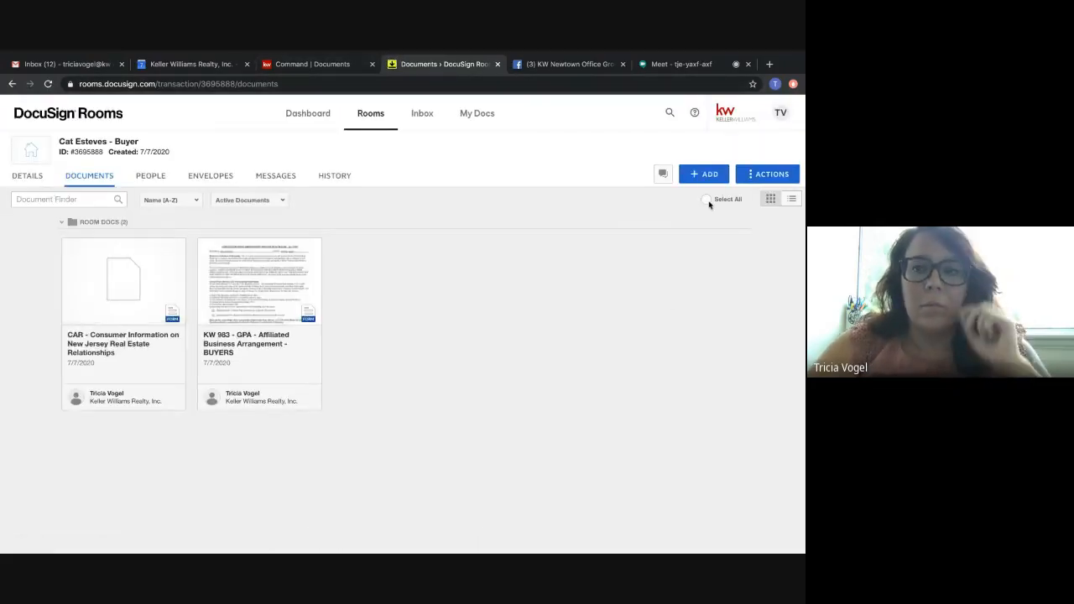
Start adding more DocuSign Forms and view the PA Buyer Side Sale forms under DocuSign Forms Group.
click(707, 175)
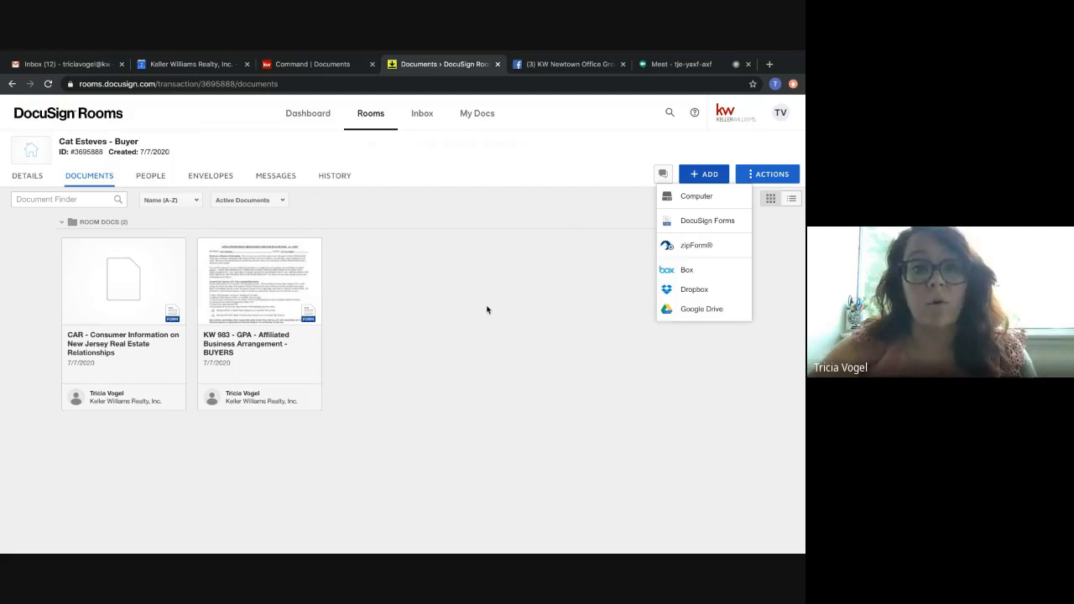
click(447, 329)
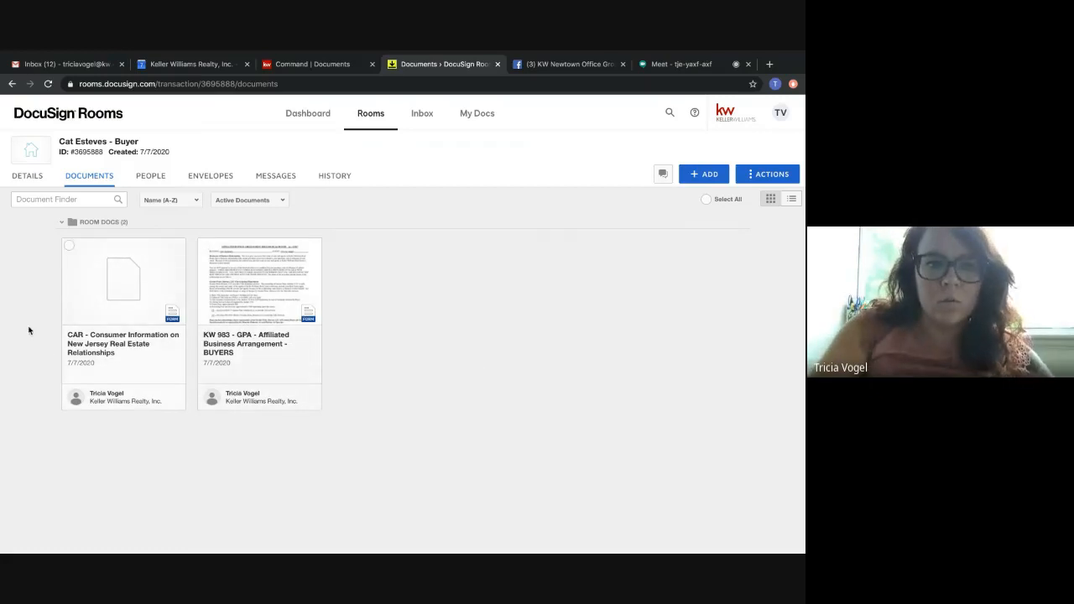
click(708, 175)
click(690, 225)
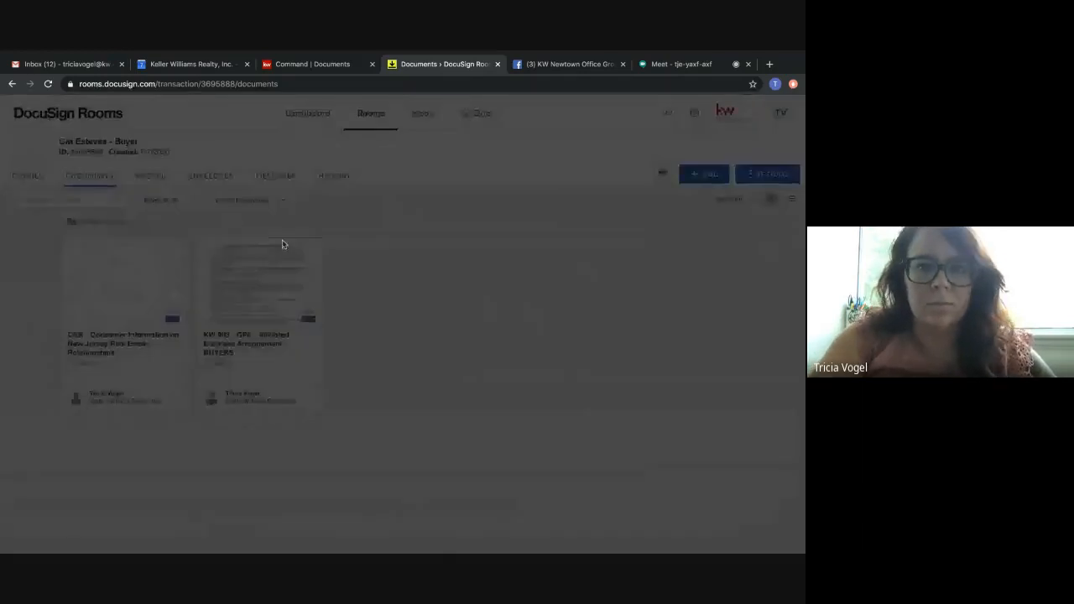
click(287, 154)
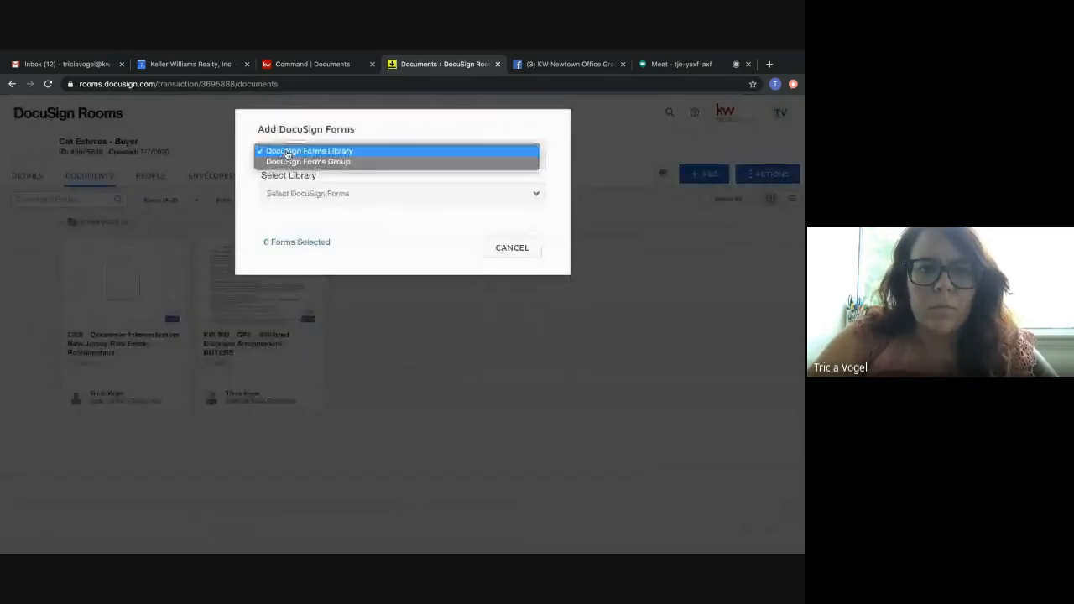
click(289, 161)
click(293, 191)
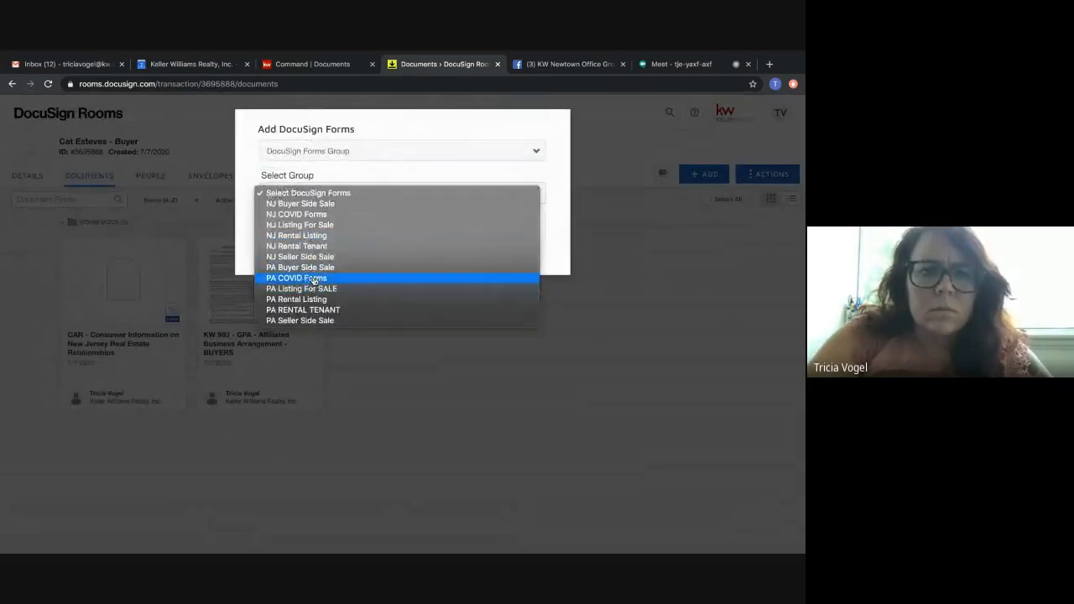
click(317, 269)
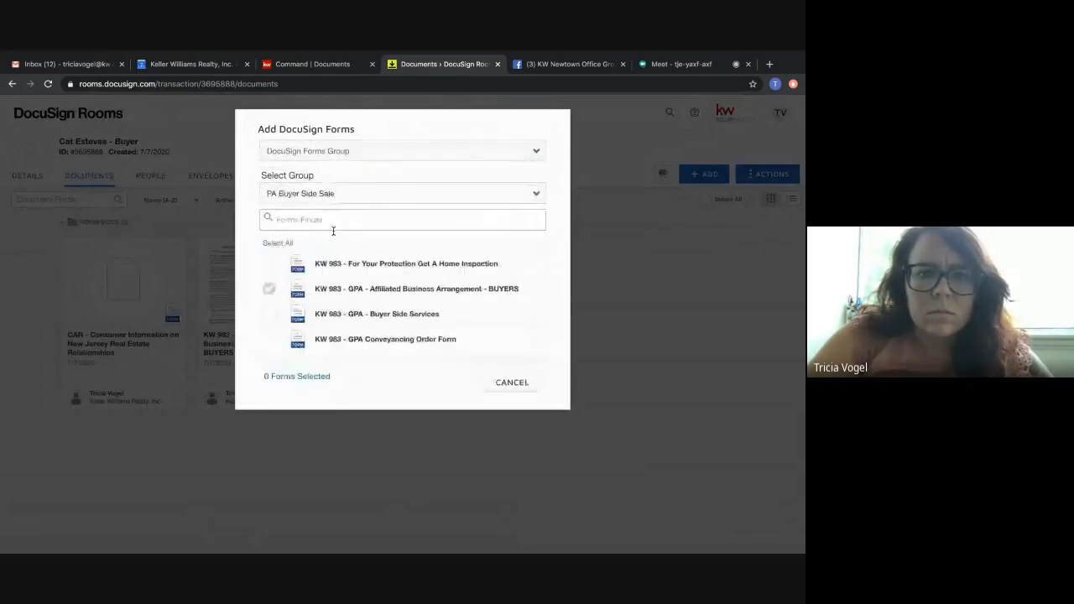
Return the form source to DocuSign Forms Library and look through the GSMLS - Garden State MLS (NJ) forms.
click(346, 152)
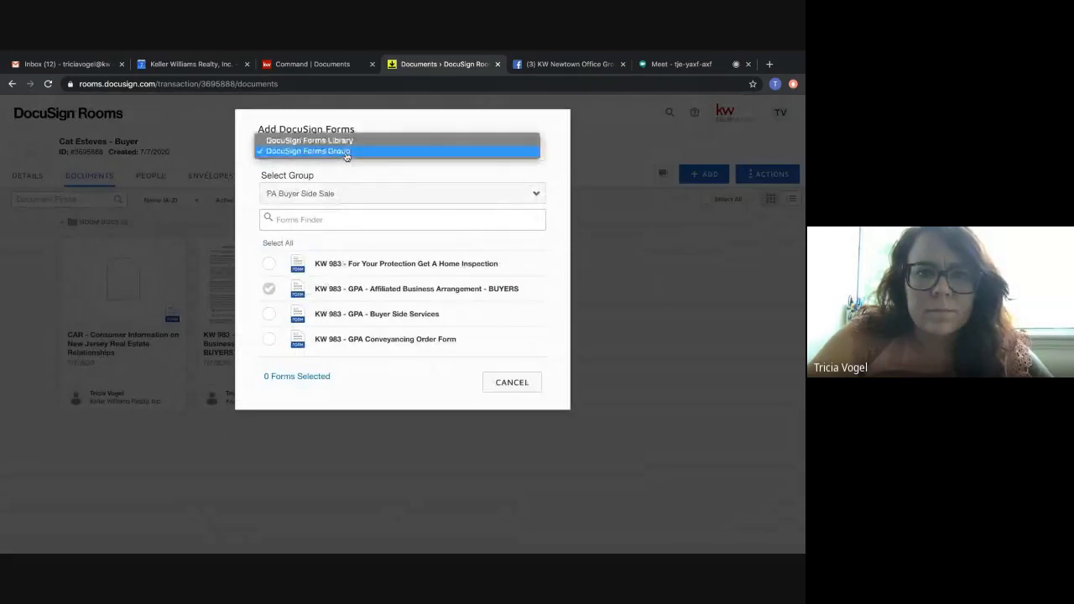
click(346, 141)
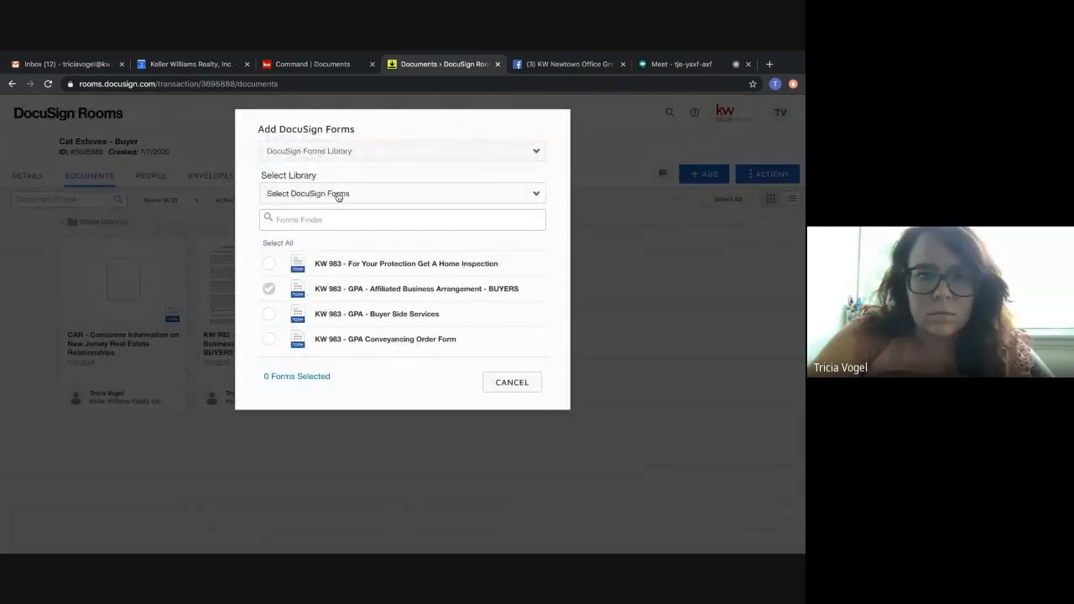
click(338, 195)
click(337, 223)
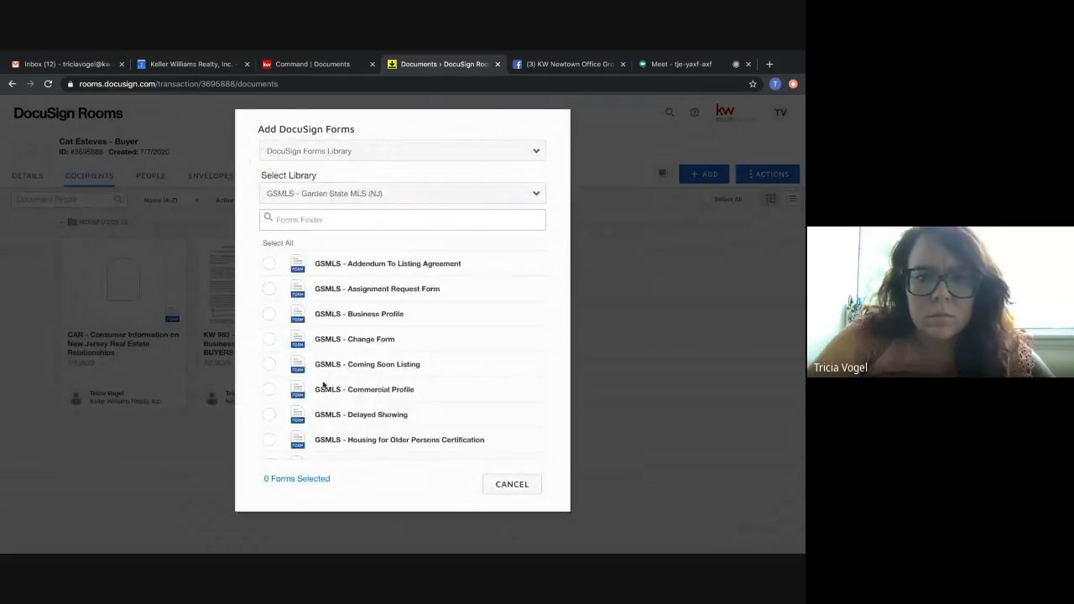
scroll(320, 403, down, 5)
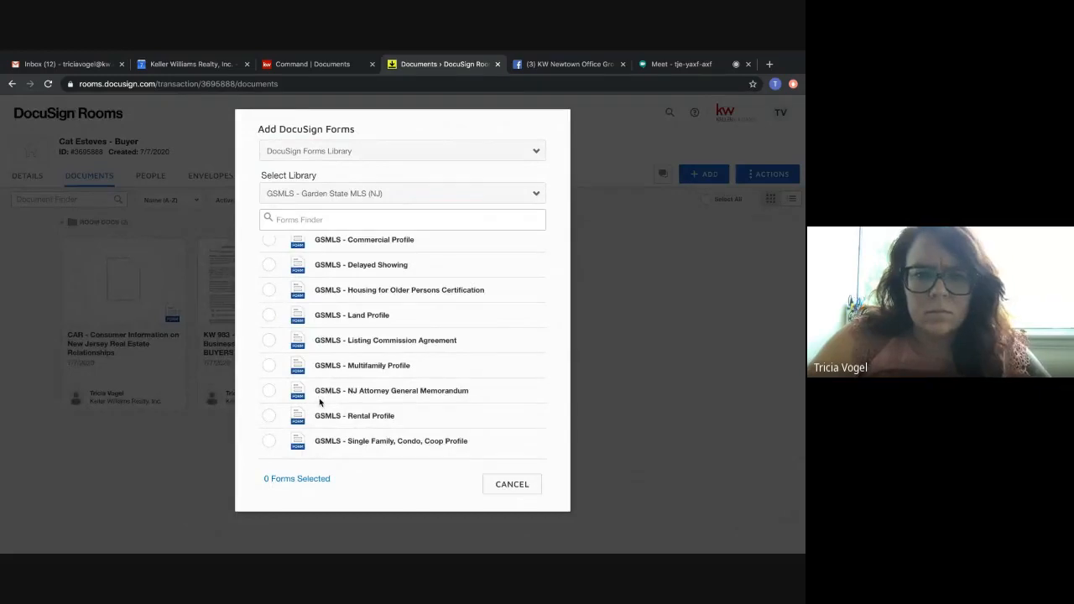
Add the Residential Listing Agreement - Sale-Lease form from the CAR - CORE Association of Realtors (NJ) library to the room.
click(325, 194)
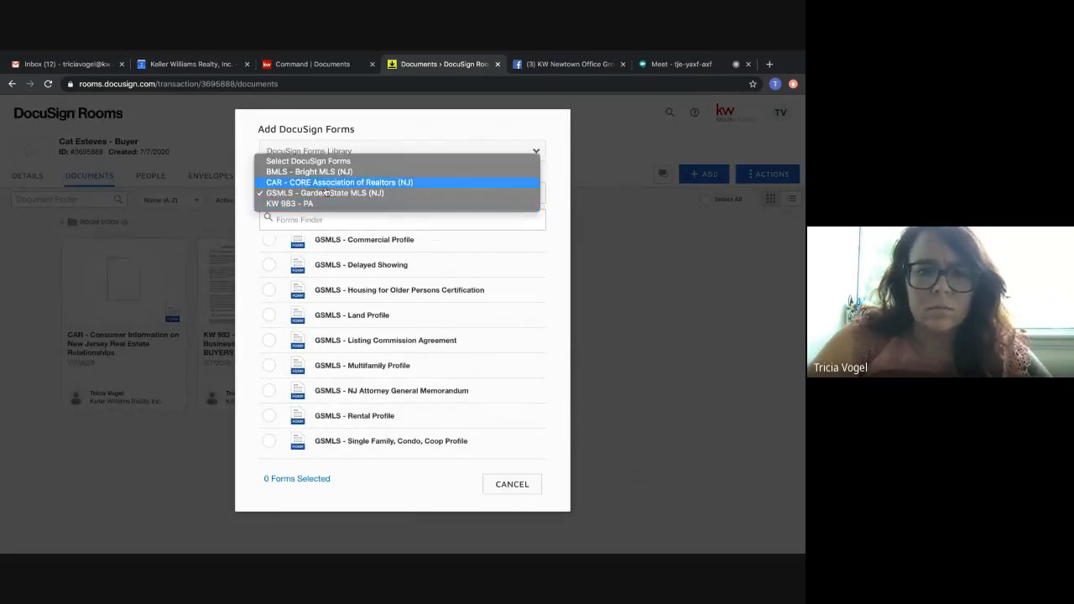
click(327, 180)
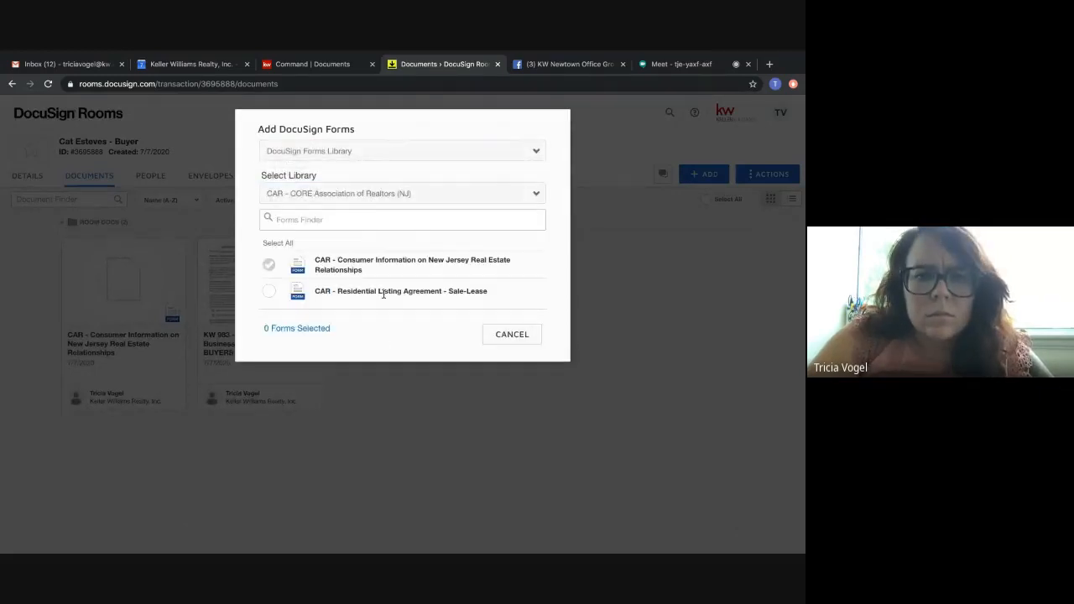
click(268, 292)
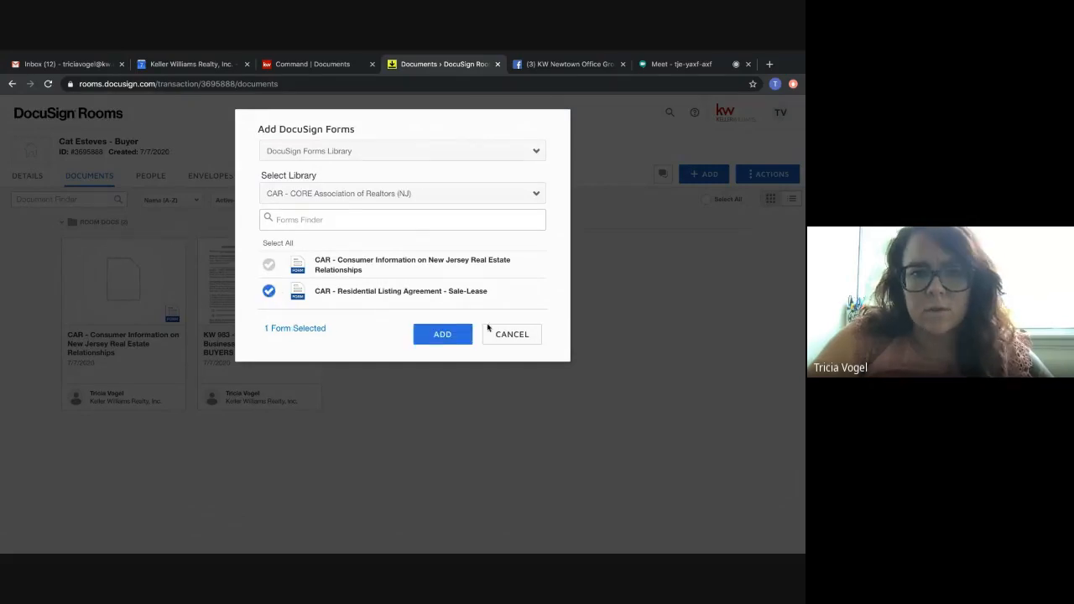
click(446, 334)
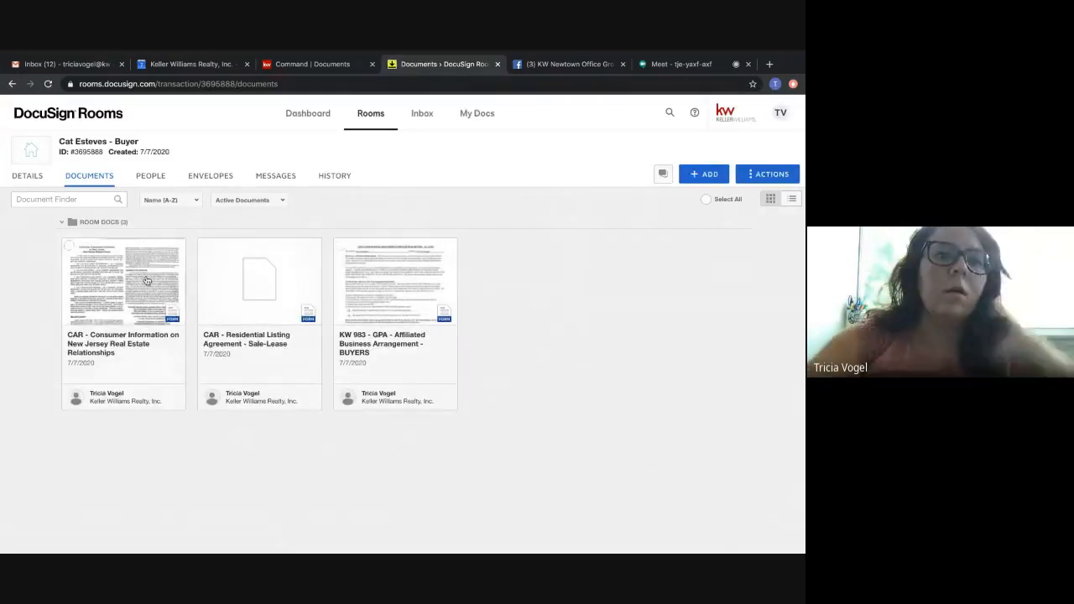
Open the list of people in the buyer's room.
click(151, 176)
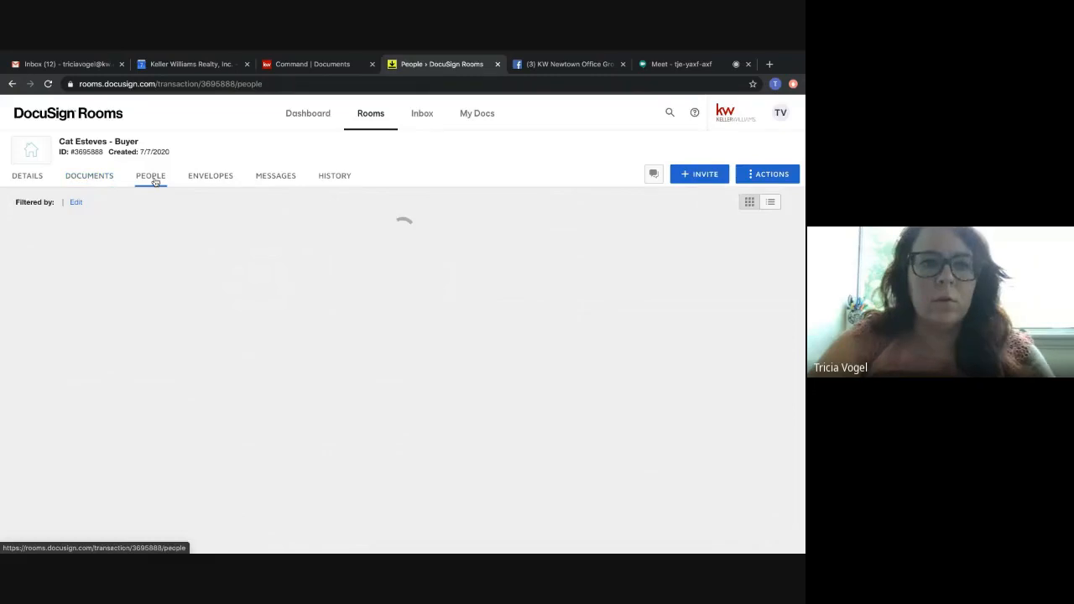
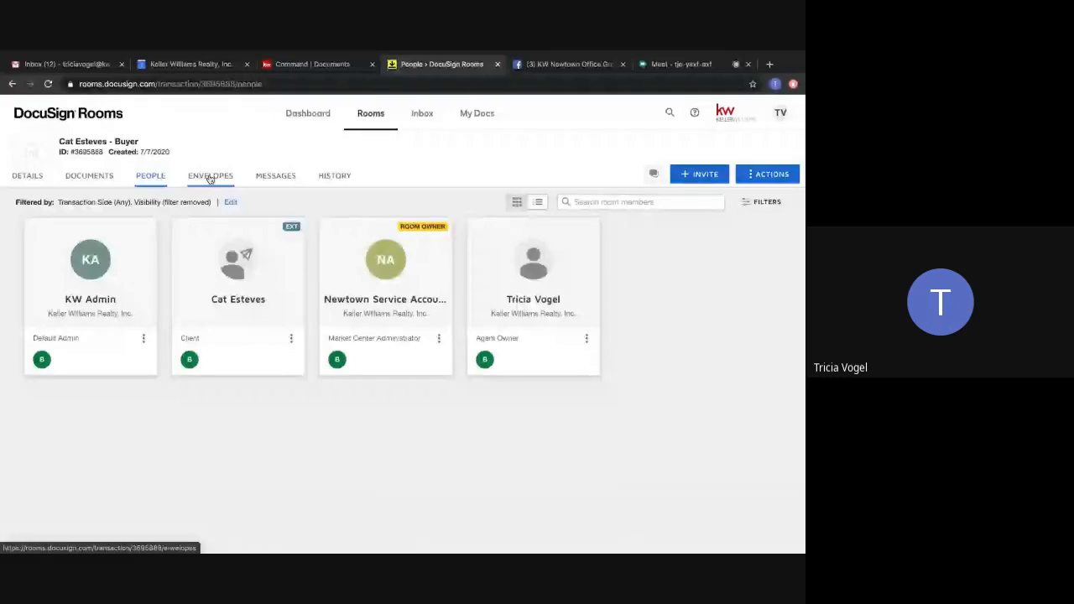
Reload the room's documents and open the CAR - Consumer Information on New Jersey Real Estate Relationships form.
click(210, 178)
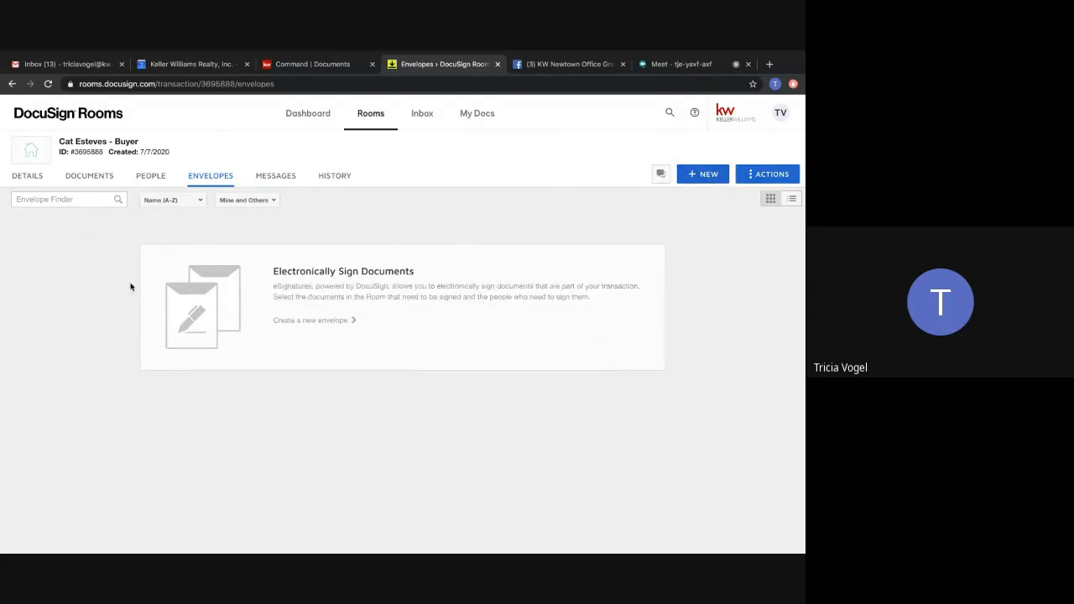
click(89, 175)
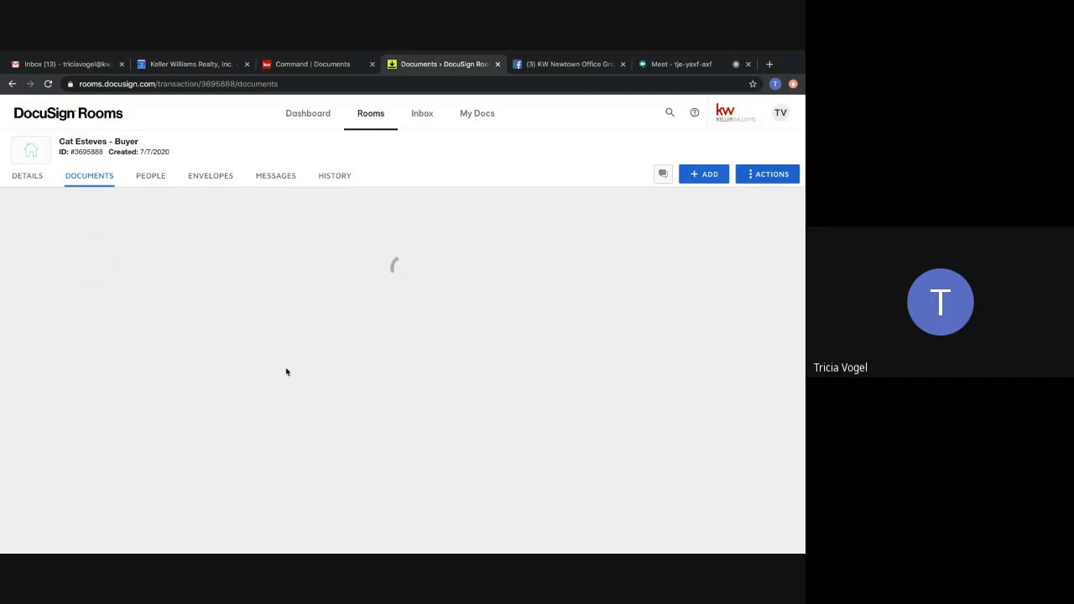
click(651, 65)
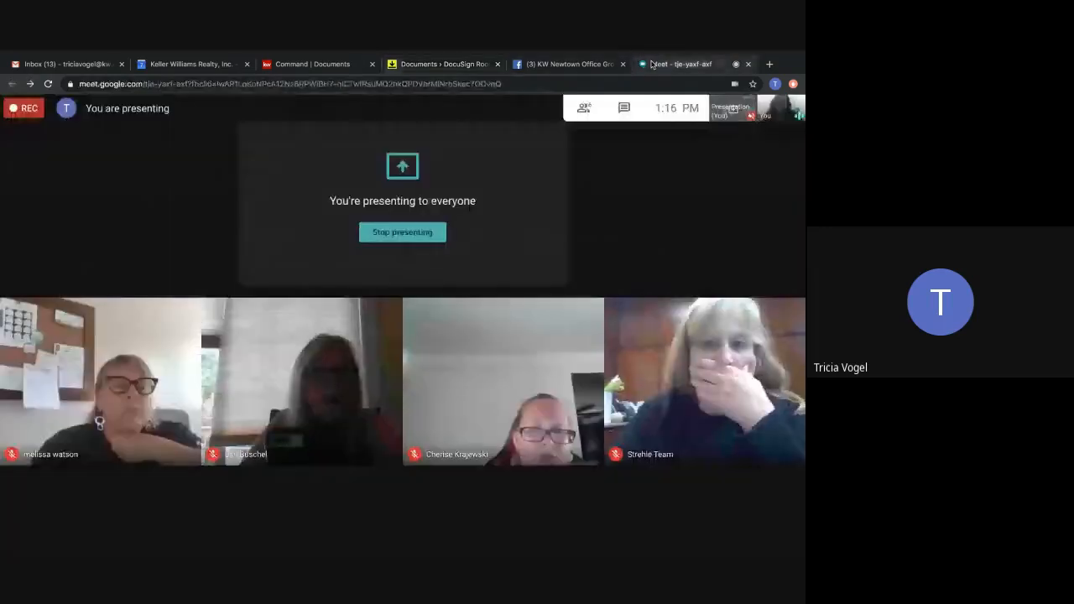
click(419, 67)
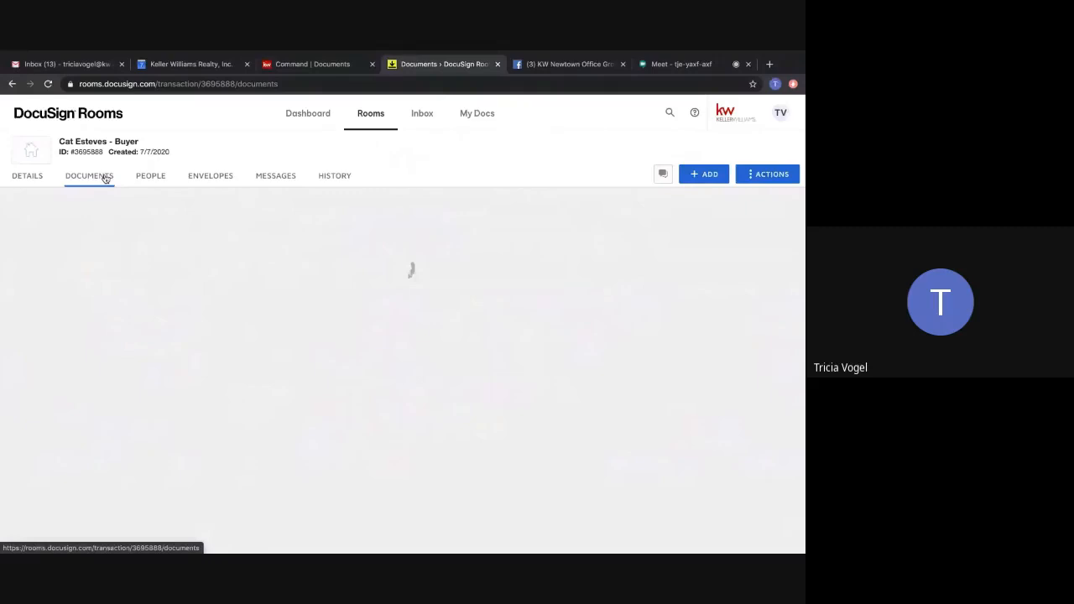
click(48, 84)
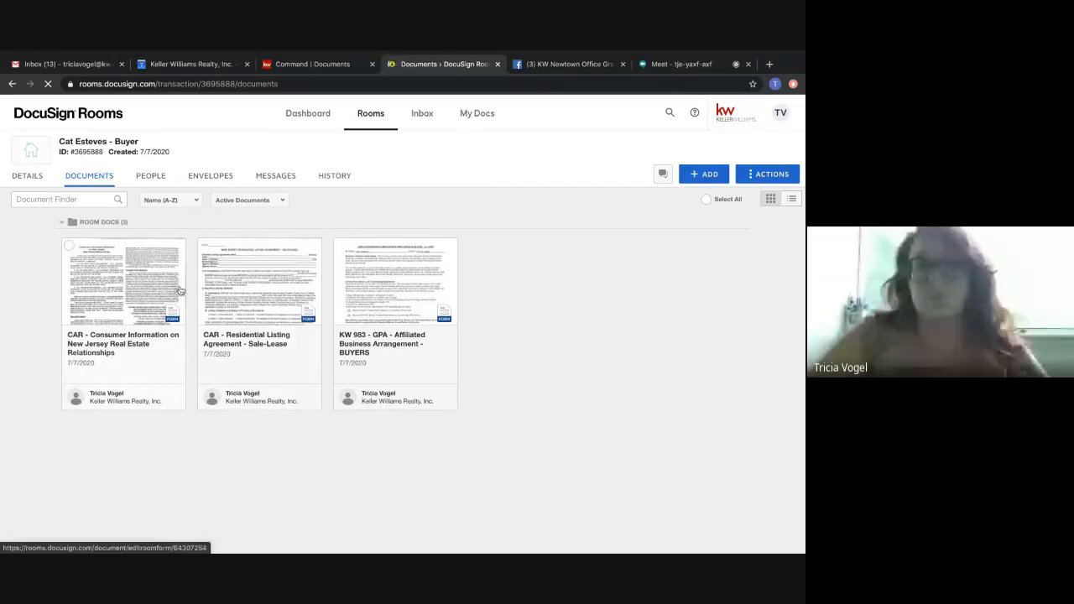
click(131, 285)
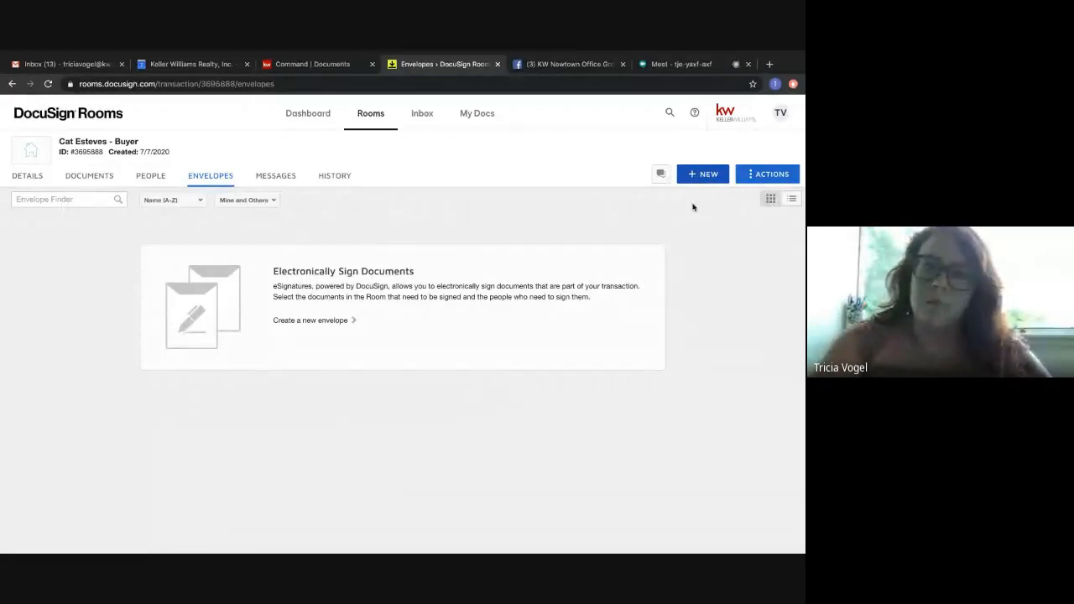
Create a new envelope in the buyer's room and name it Buyer Docs.
click(691, 173)
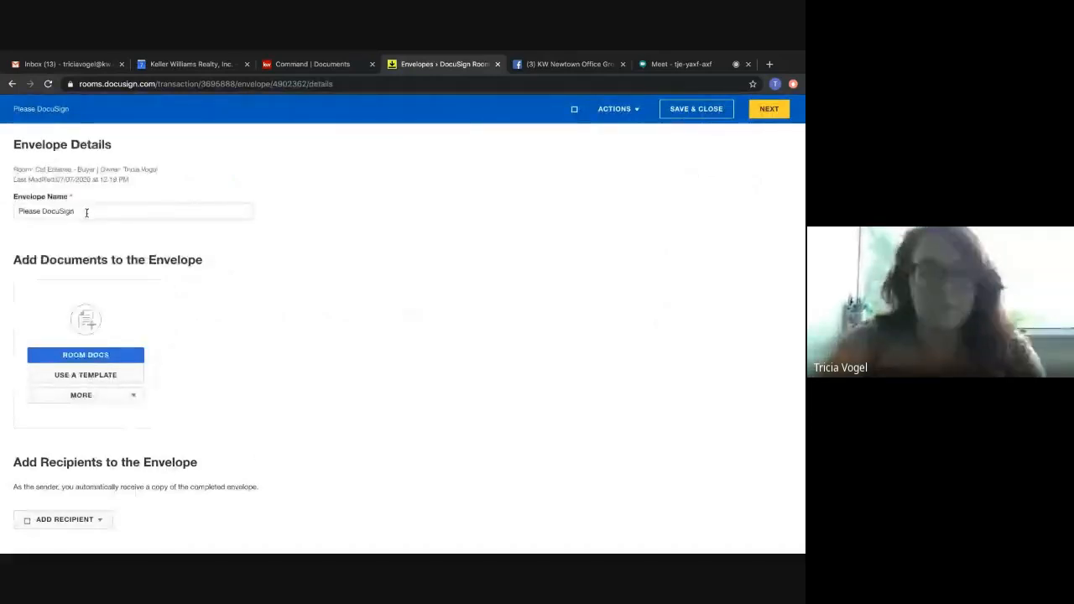
drag(86, 212, 1, 209)
text(Buyer )
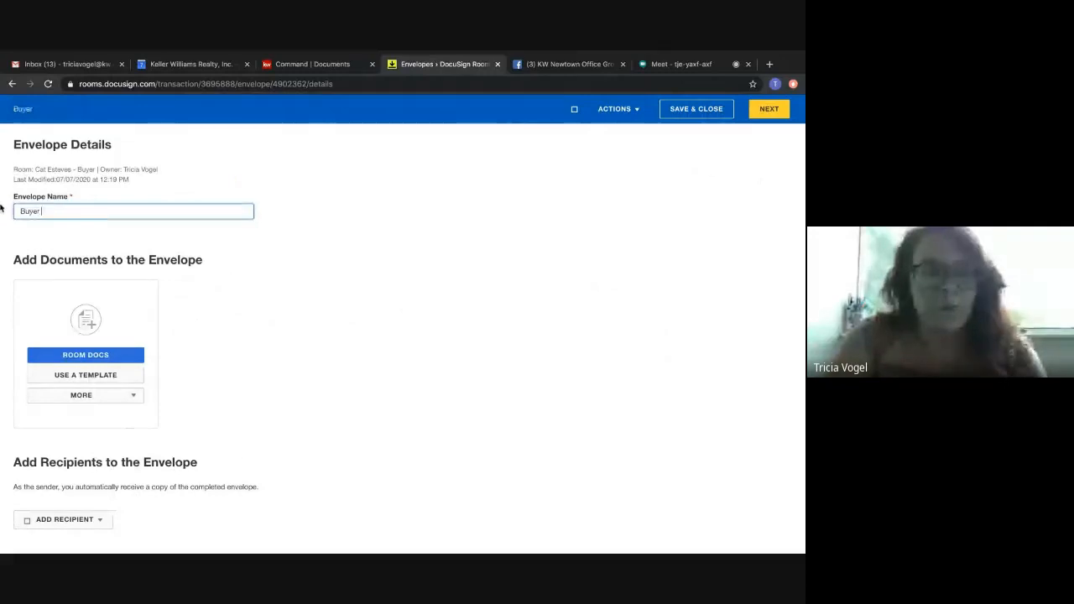
text(Docs)
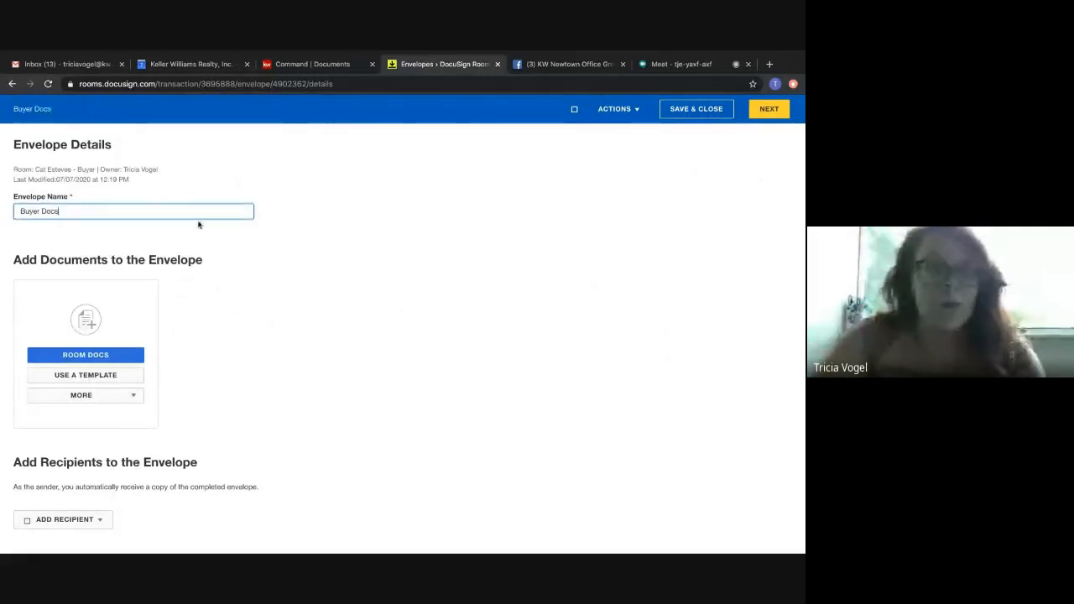
Add the room's Consumer Information, Residential Listing Agreement - Sale-Lease and KW 983 Affiliated Business Arrangement - BUYERS forms to the envelope.
scroll(246, 279, down, 1)
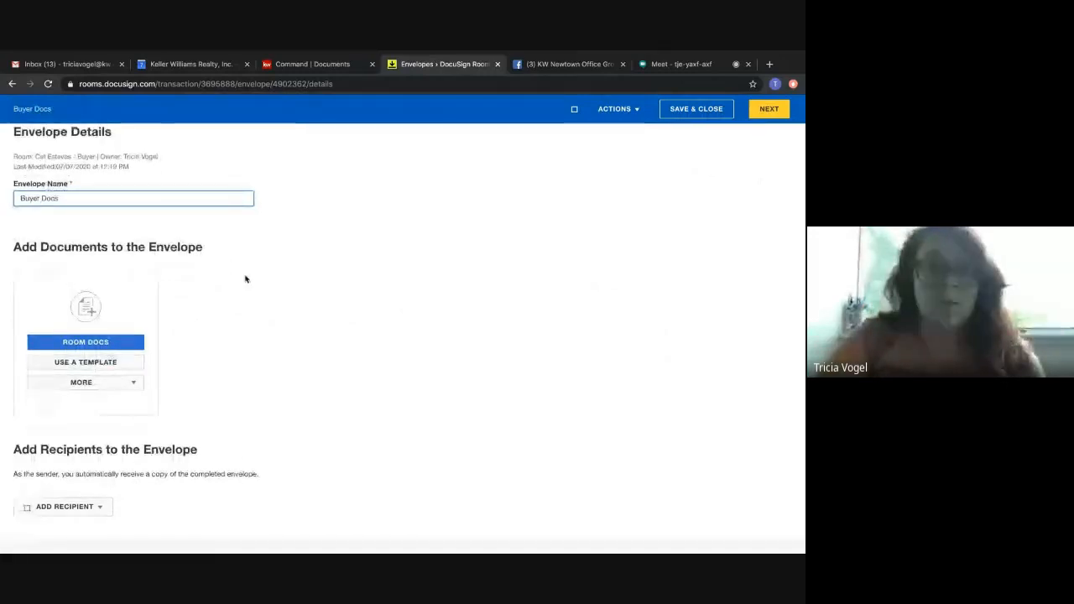
scroll(168, 293, down, 2)
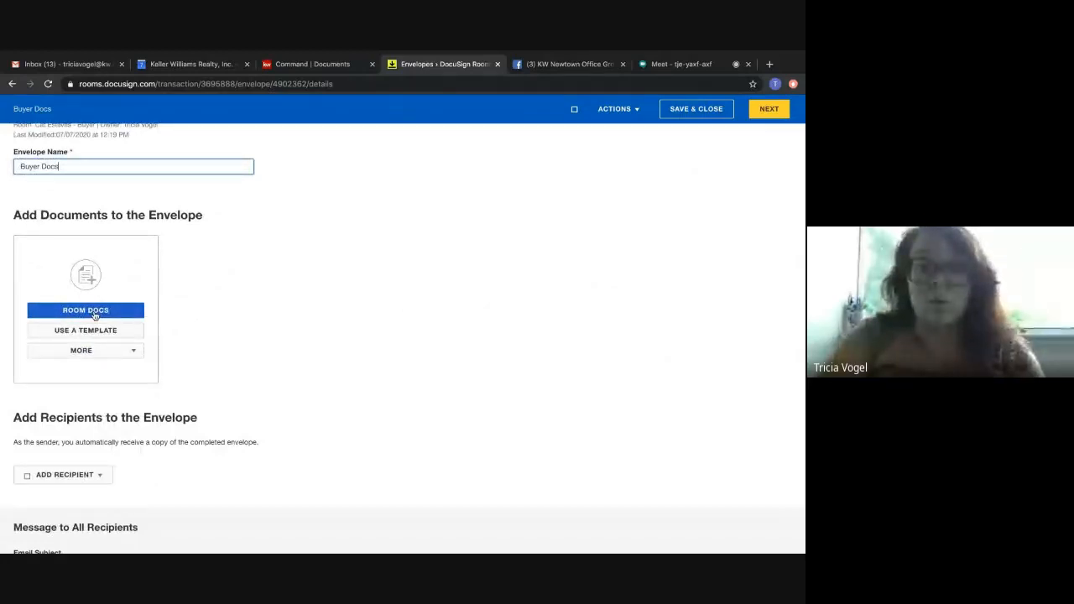
click(95, 312)
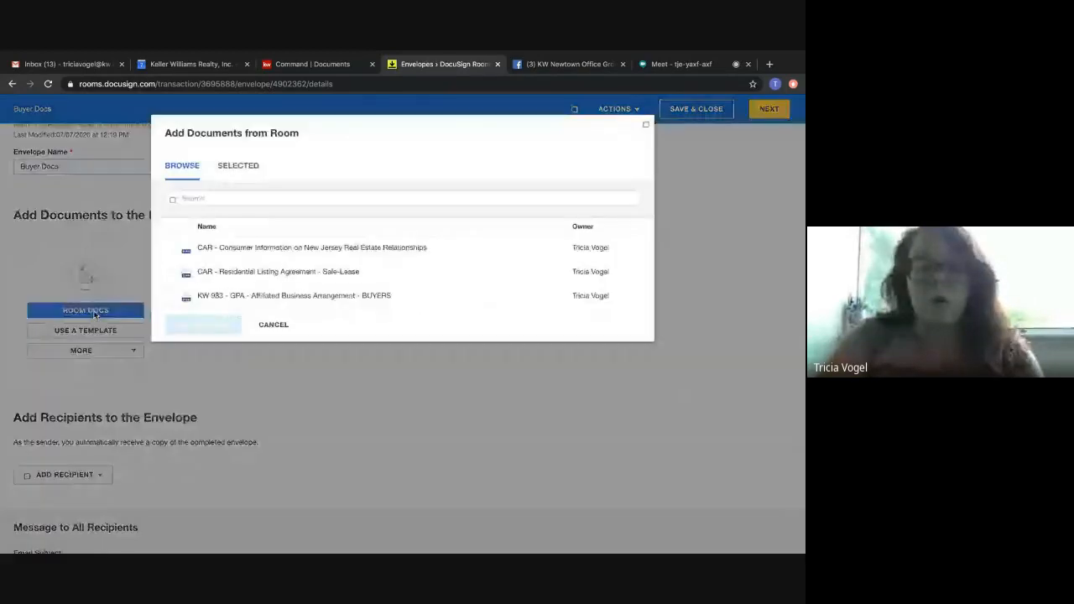
click(169, 248)
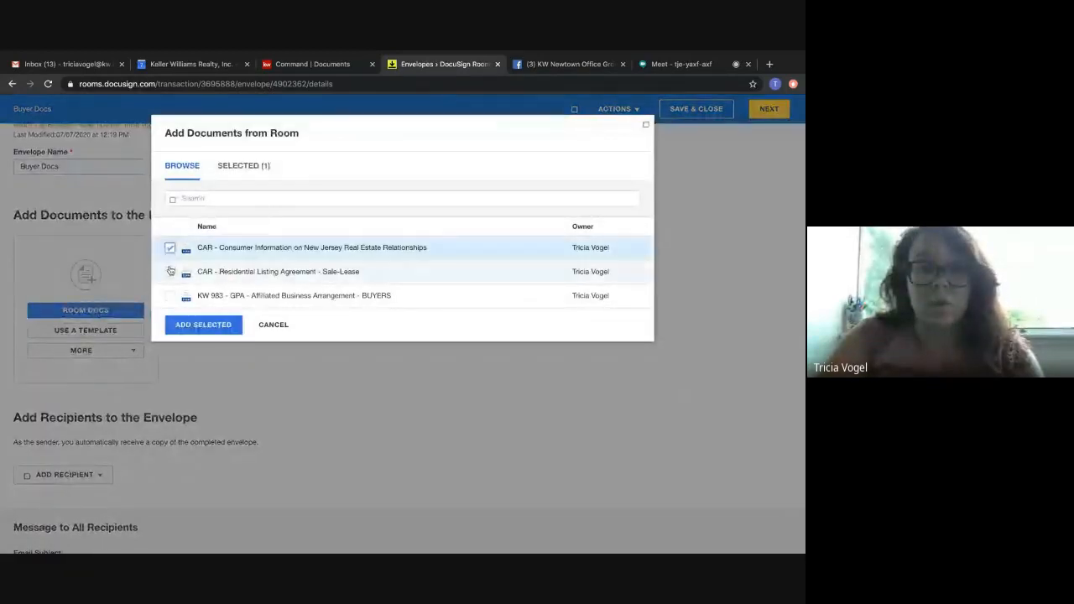
click(170, 271)
click(170, 295)
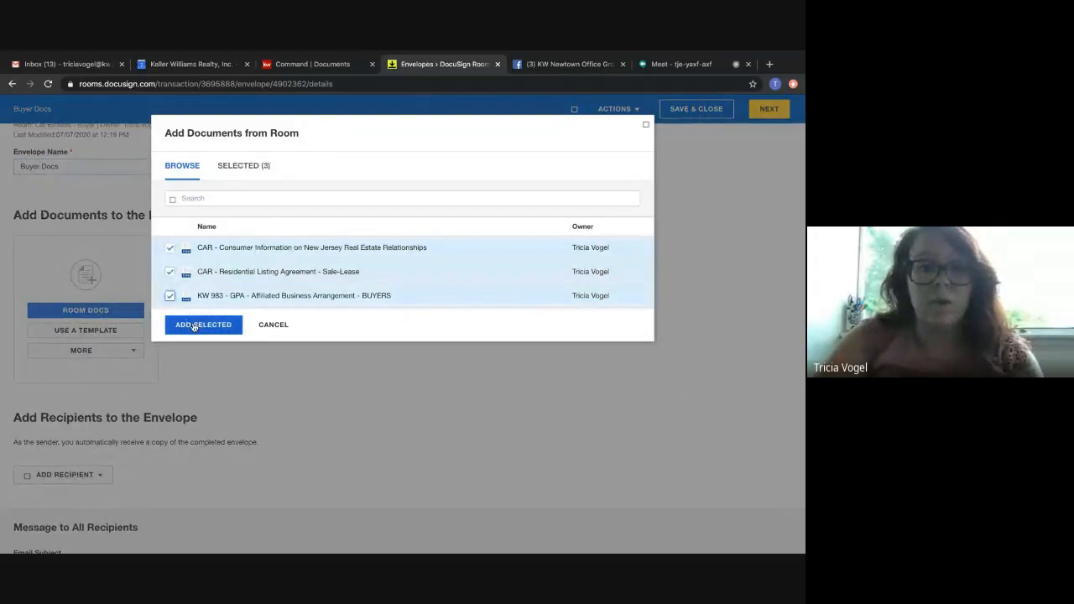
click(194, 325)
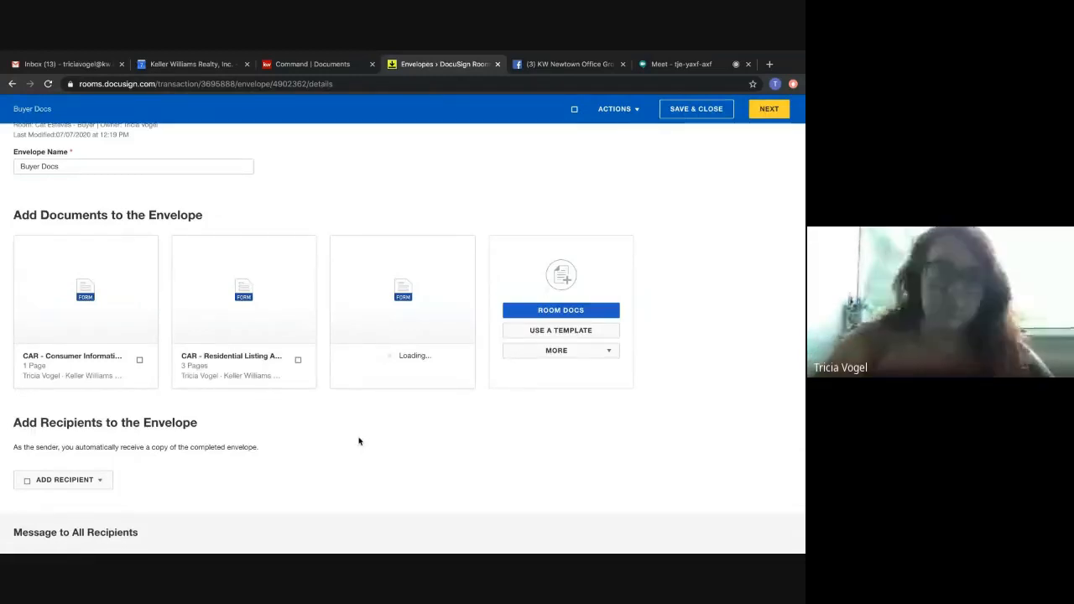
Add the pre-tagged Buyer role to the envelope with the client as recipient, set to Needs to Sign.
scroll(359, 441, down, 1)
scroll(359, 440, down, 2)
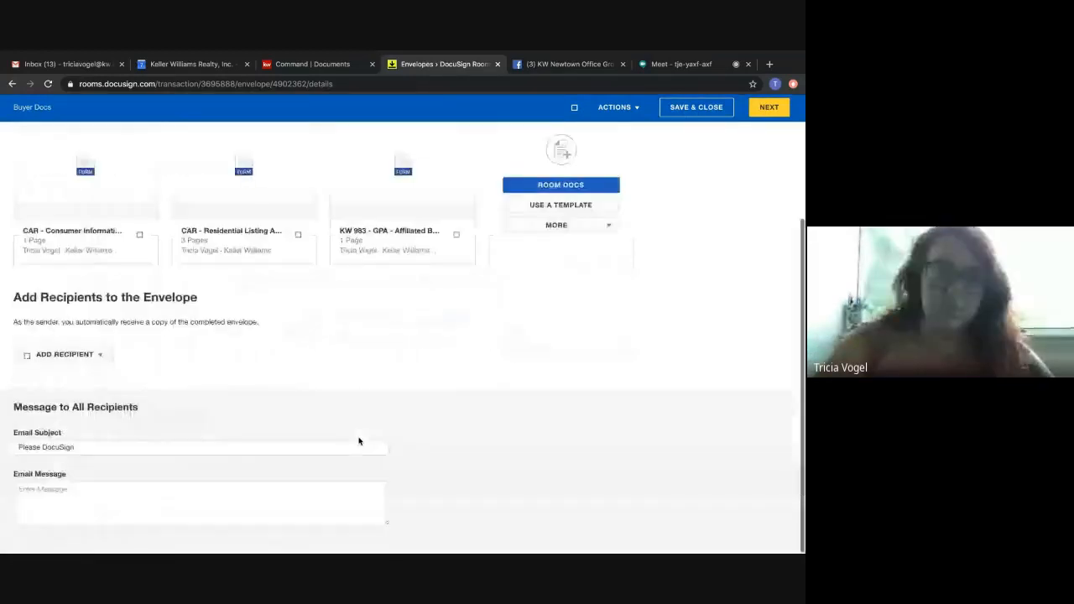
click(84, 356)
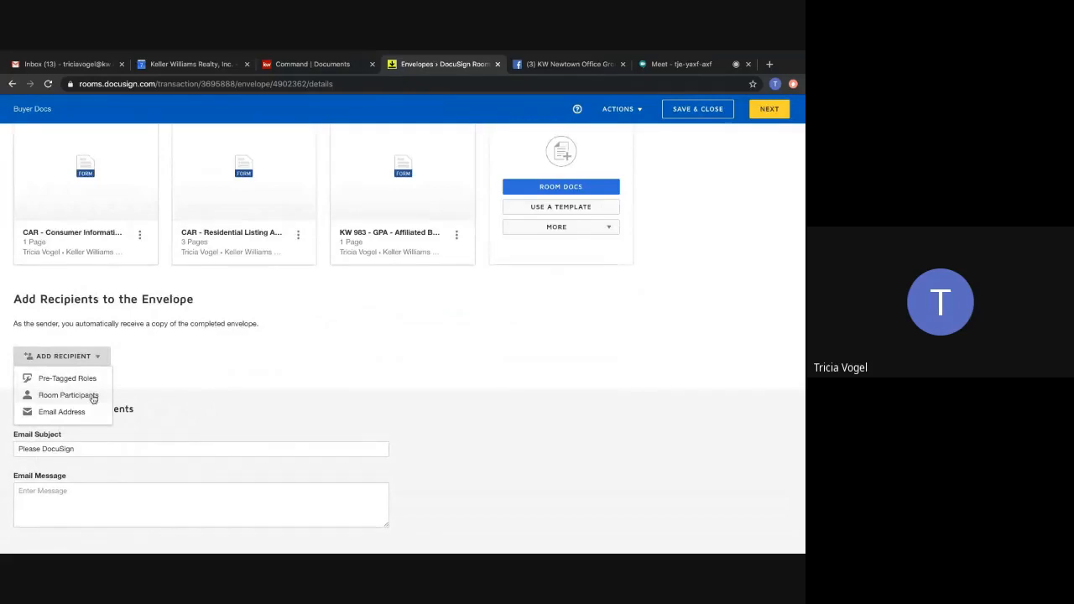
click(92, 379)
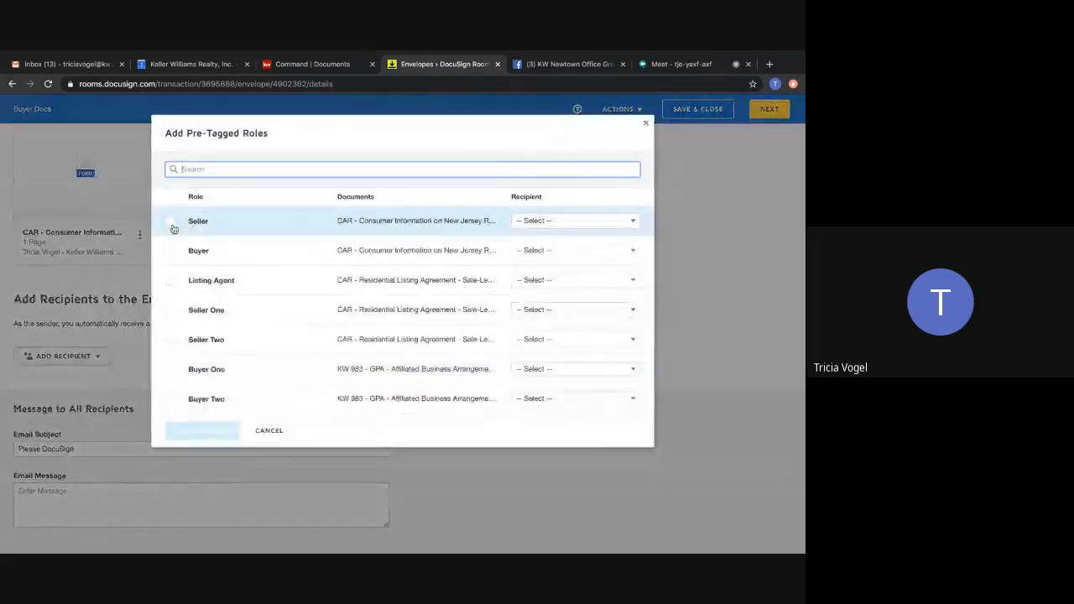
click(169, 250)
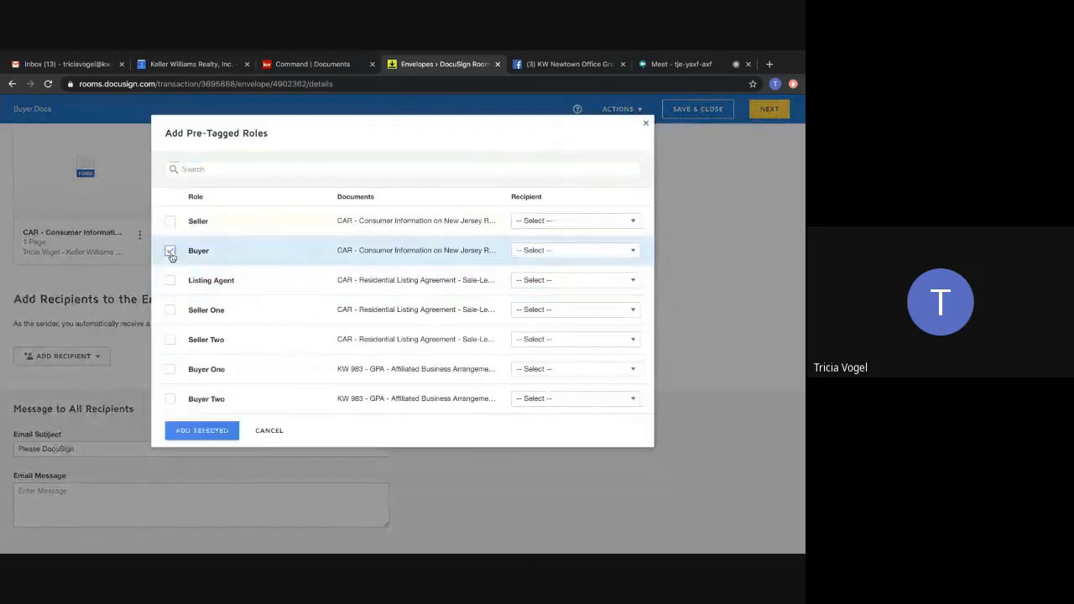
click(560, 250)
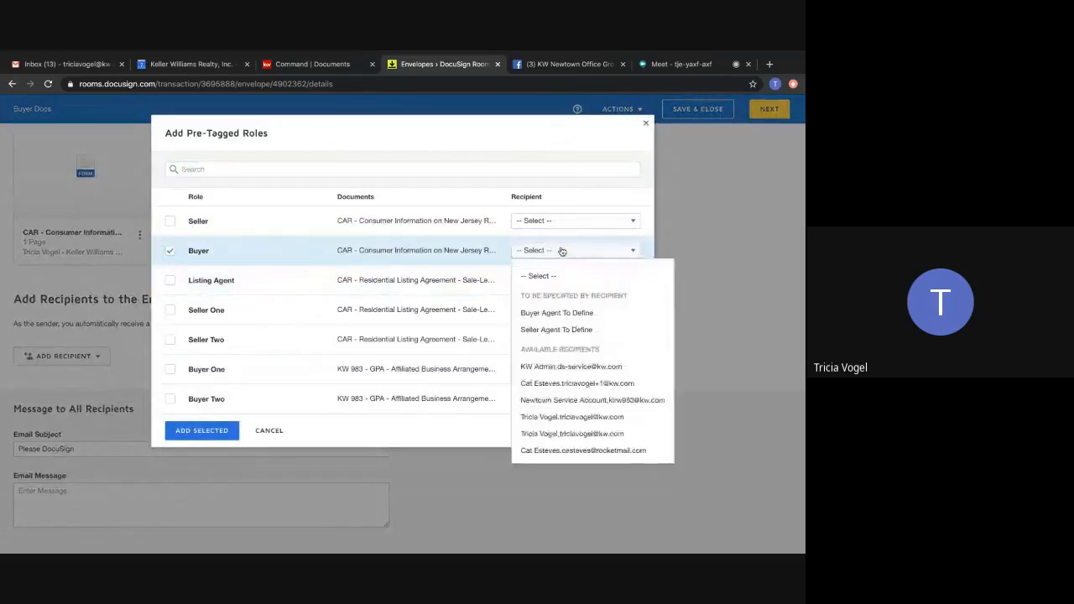
click(547, 382)
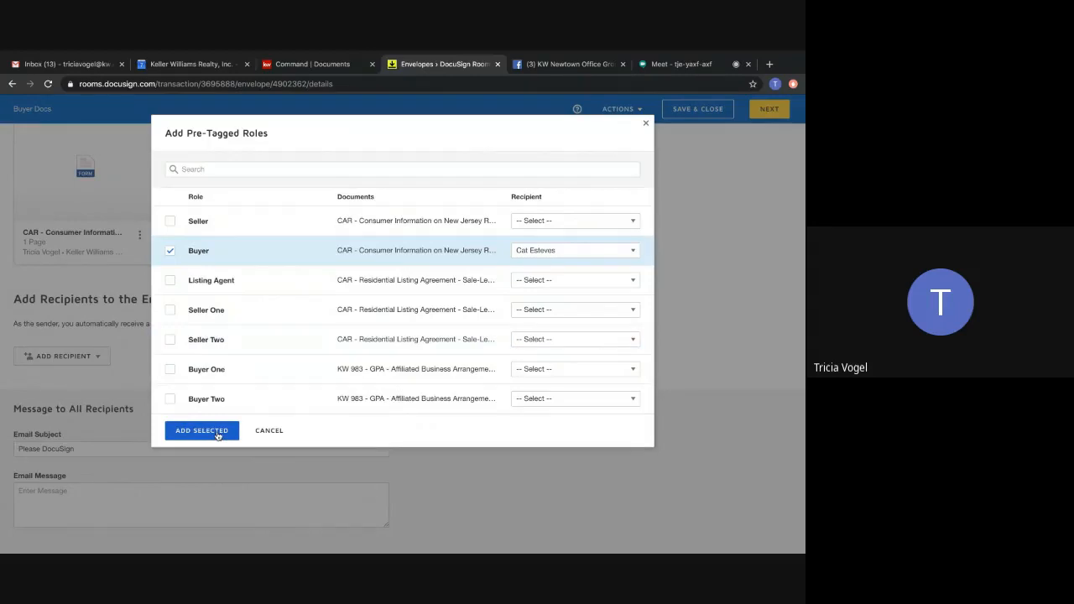
click(216, 434)
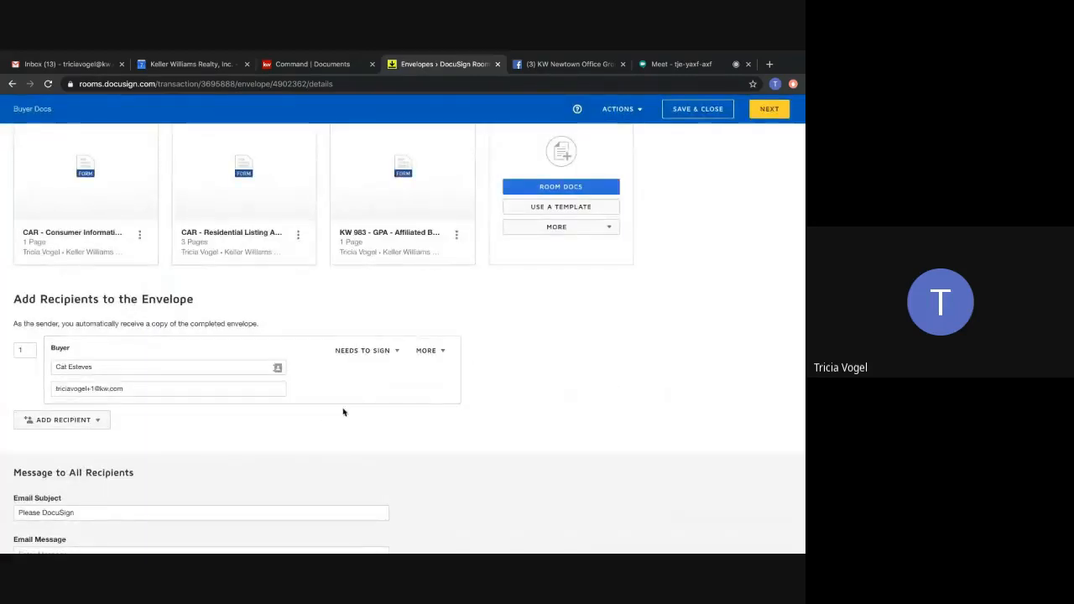
click(366, 353)
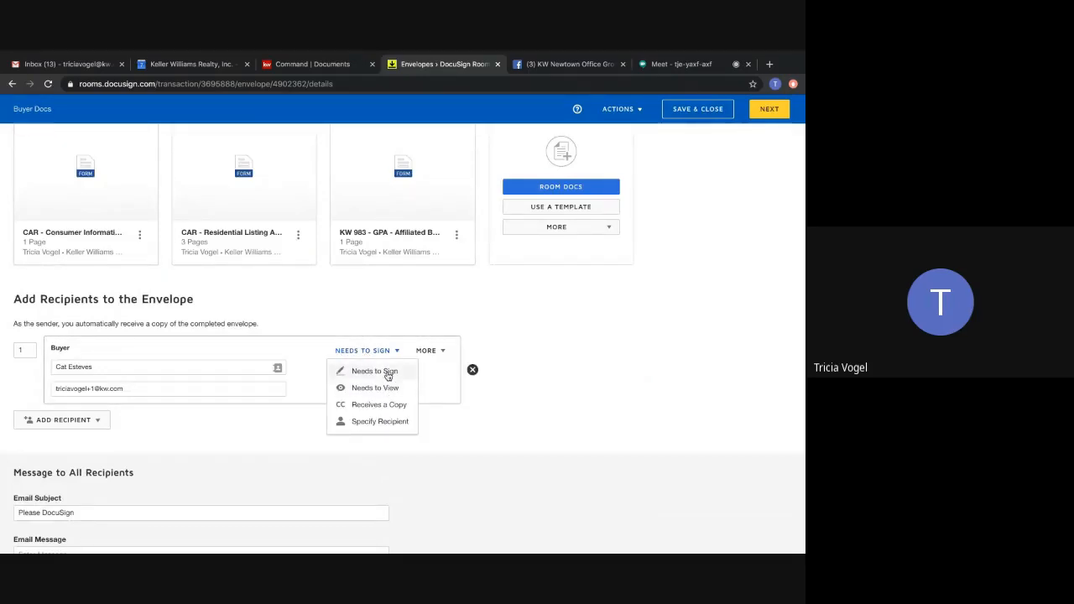
click(388, 376)
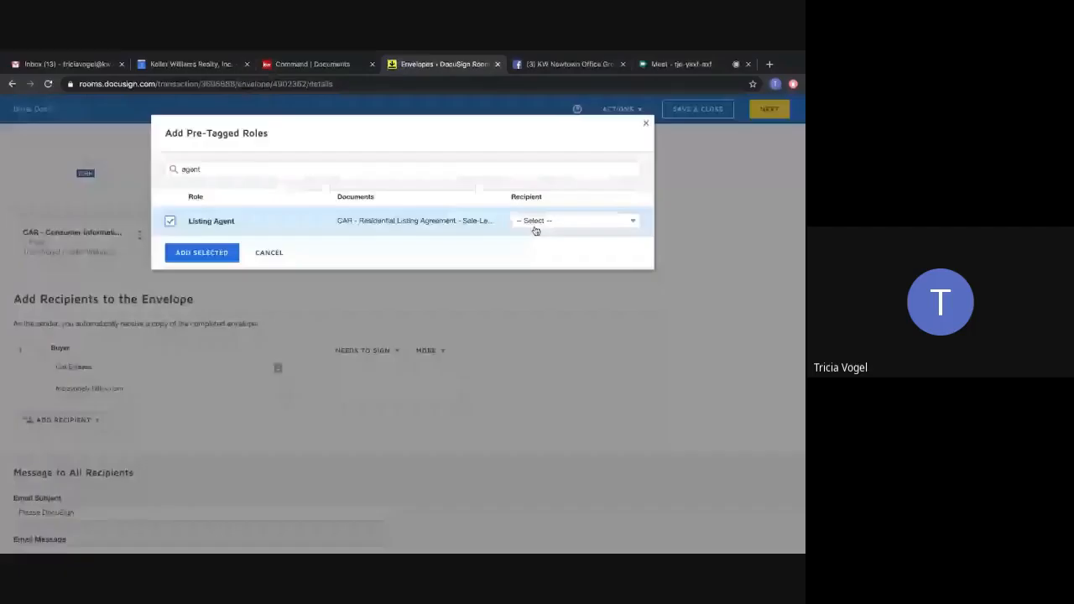
Assign the agent as recipient of the pre-tagged Listing Agent role and add that role to the envelope.
click(535, 222)
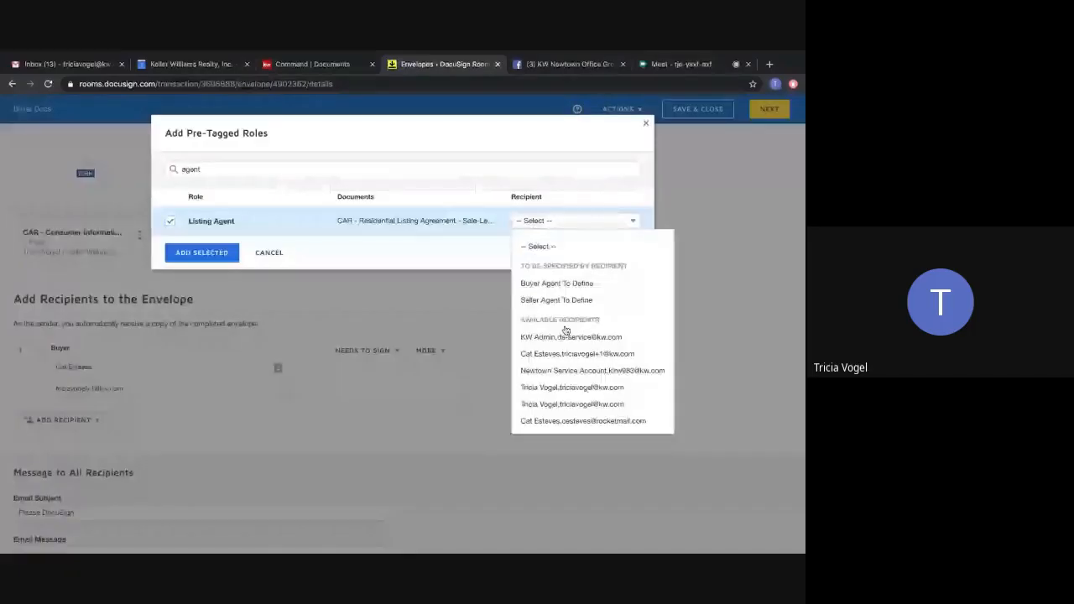
click(578, 388)
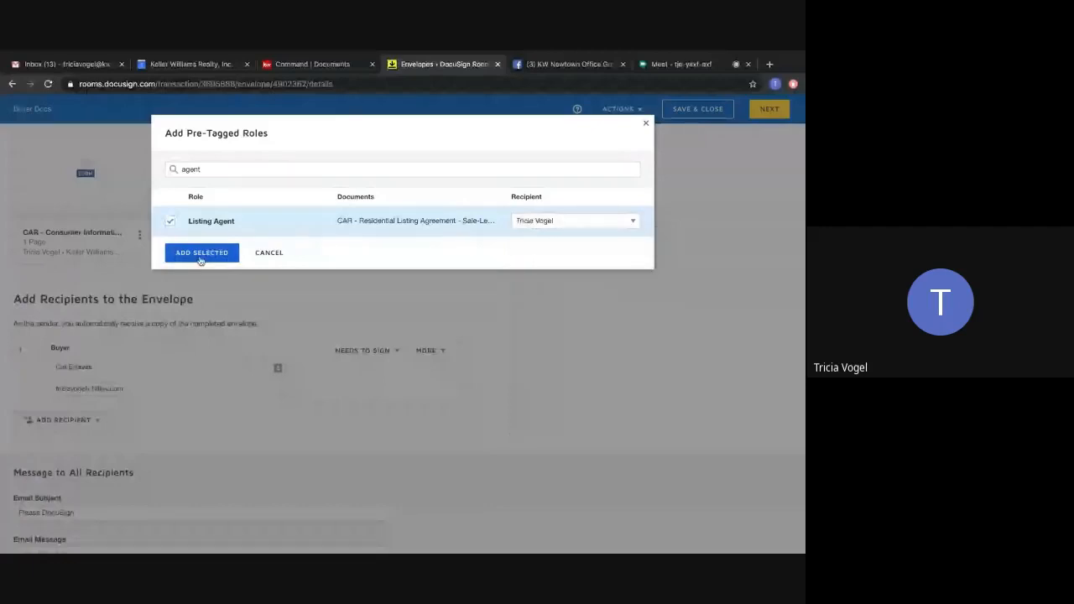
click(201, 254)
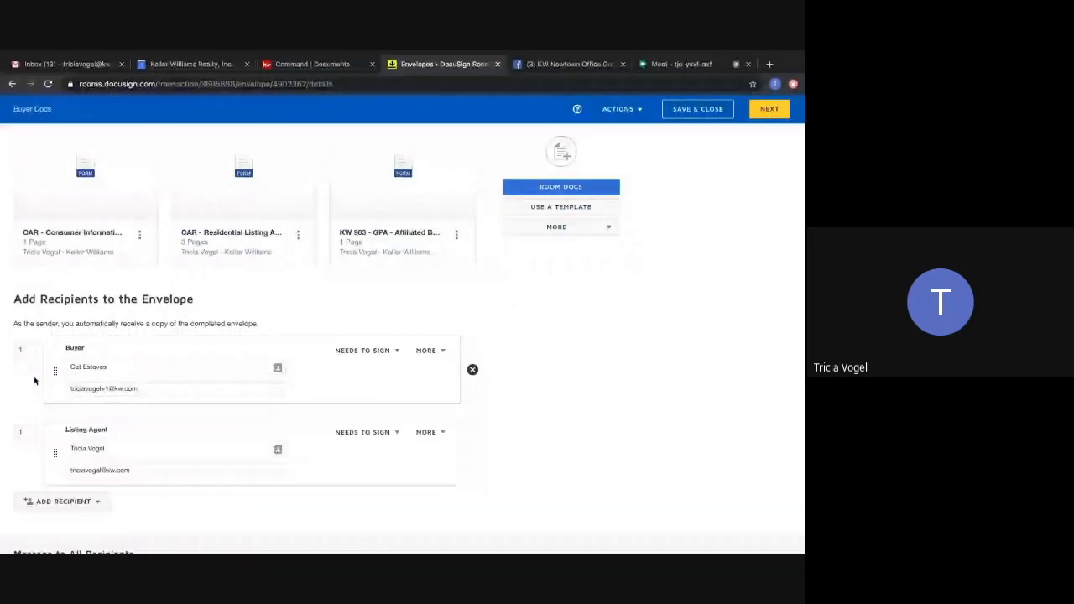
Set the Listing Agent's signing order to 2 so the agent signs after the buyer.
click(24, 351)
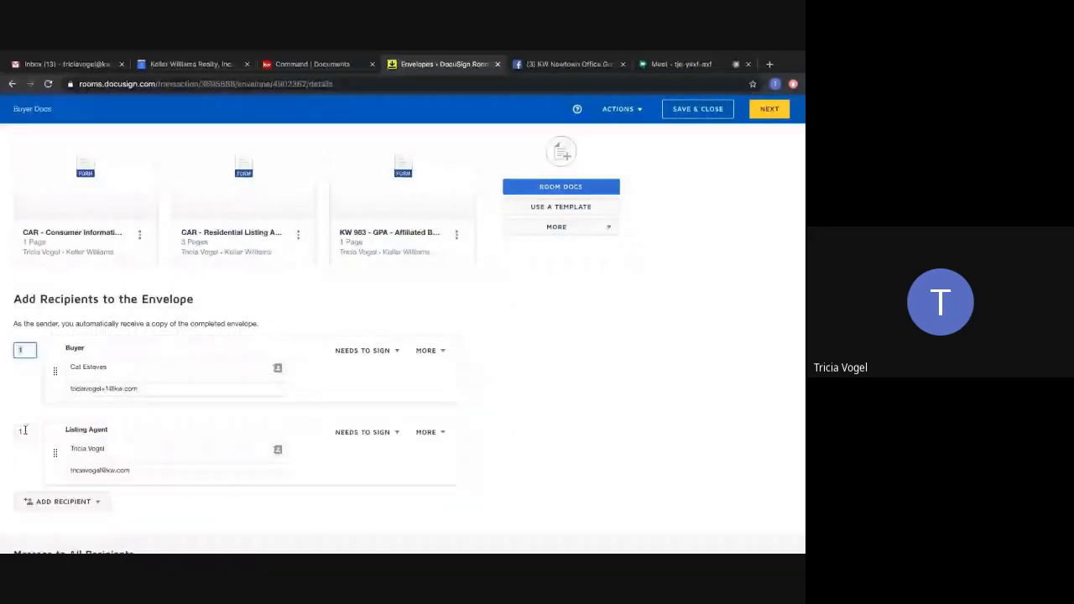
click(33, 400)
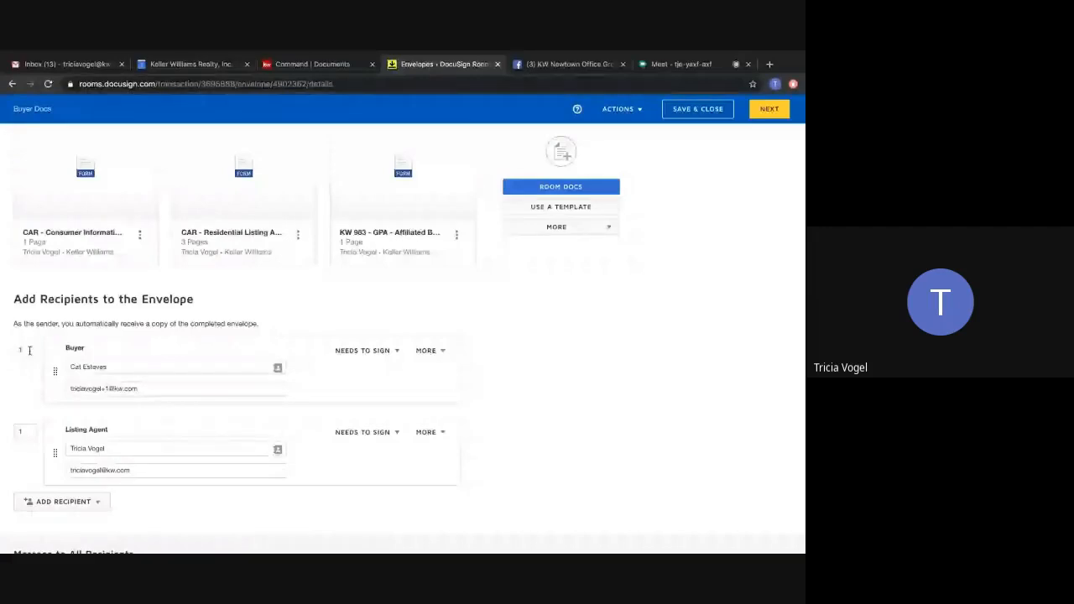
click(16, 431)
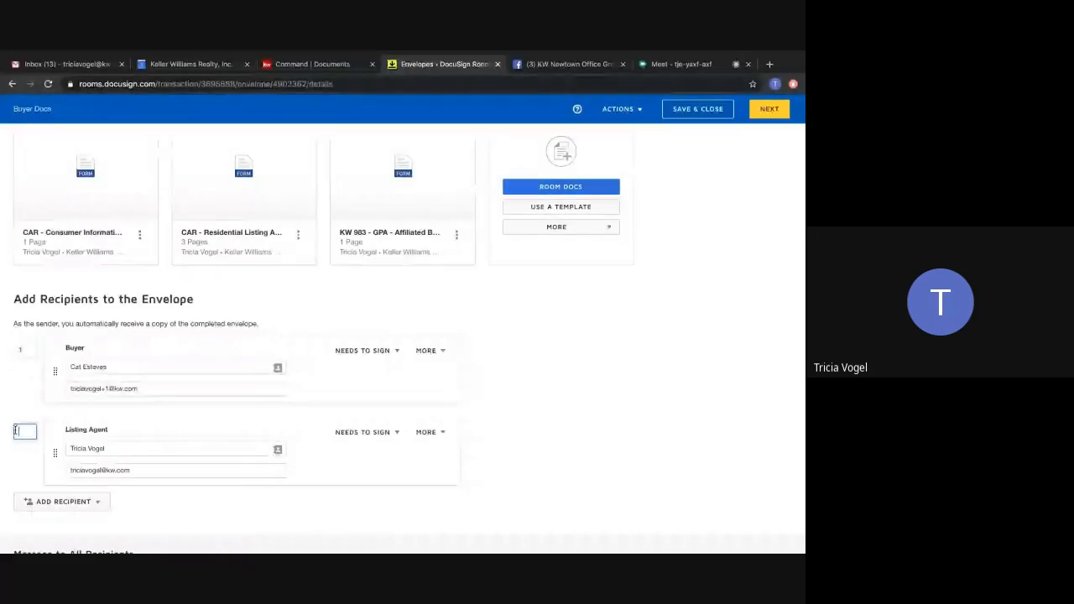
text(2)
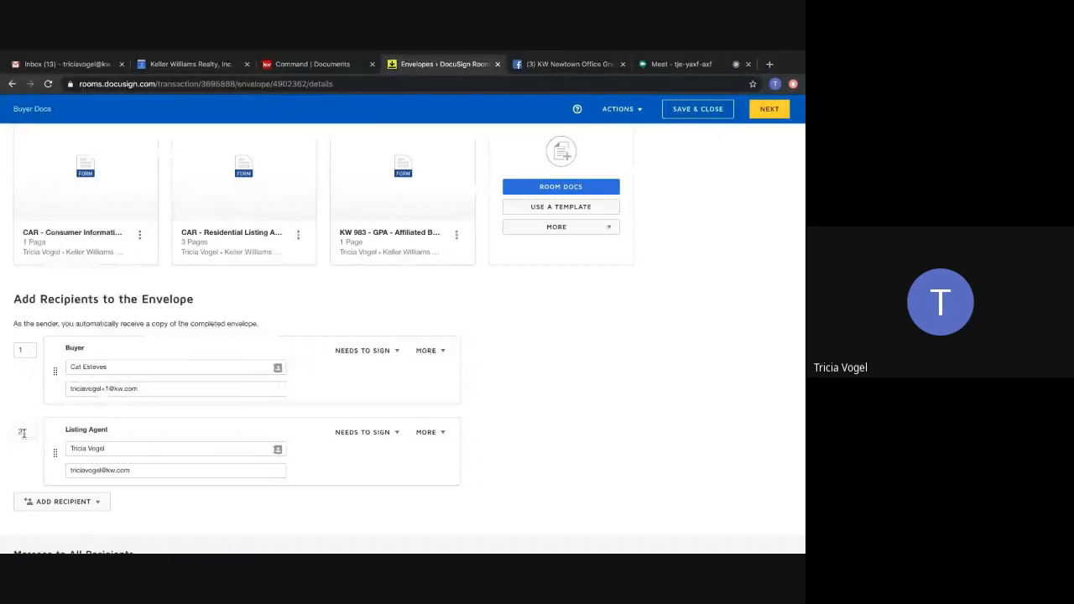
Set the email subject to "Please DocuSign These Forms" and the message to "Let me know if you have any questions.".
scroll(590, 440, down, 1)
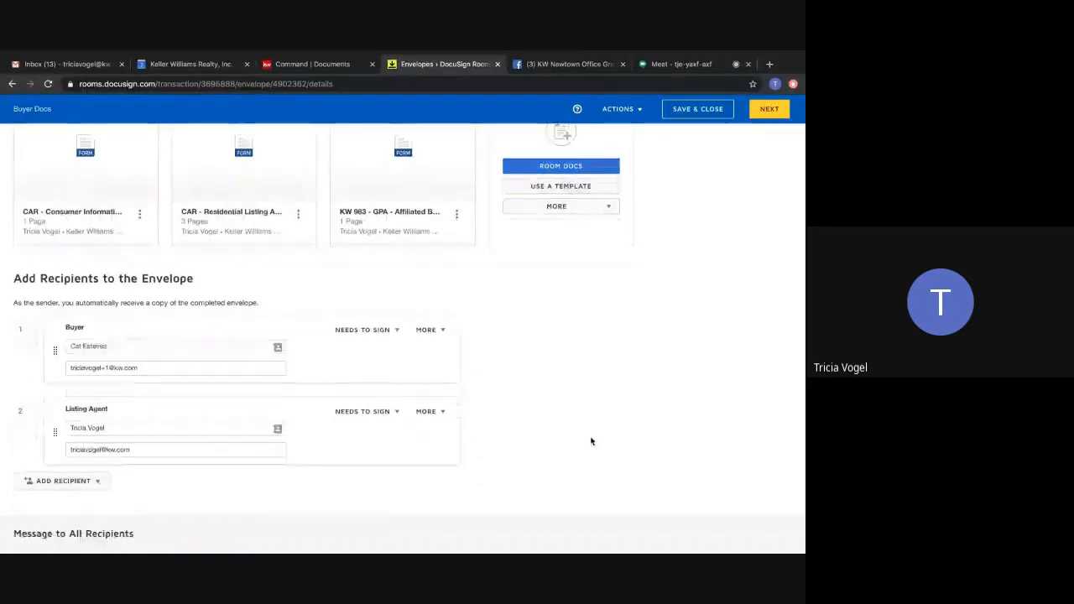
scroll(591, 442, down, 3)
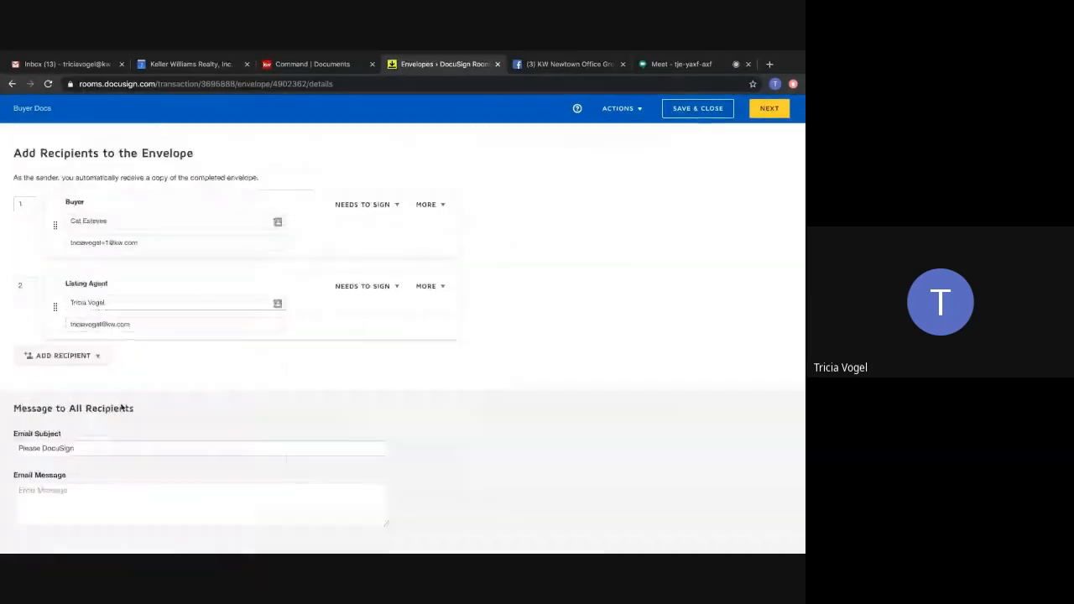
click(91, 448)
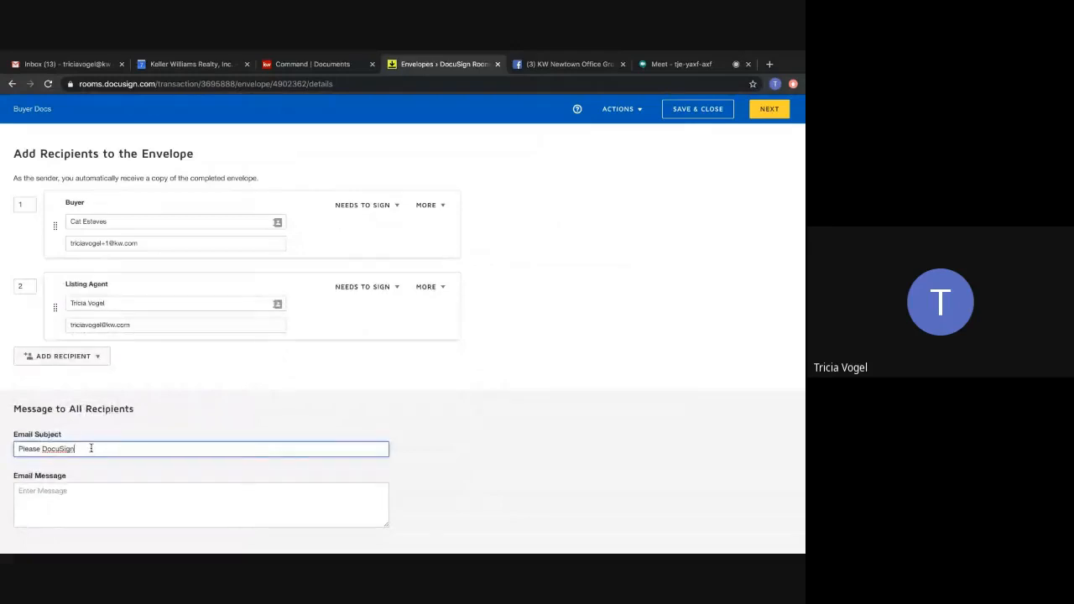
text(these Forms)
click(106, 493)
text(L)
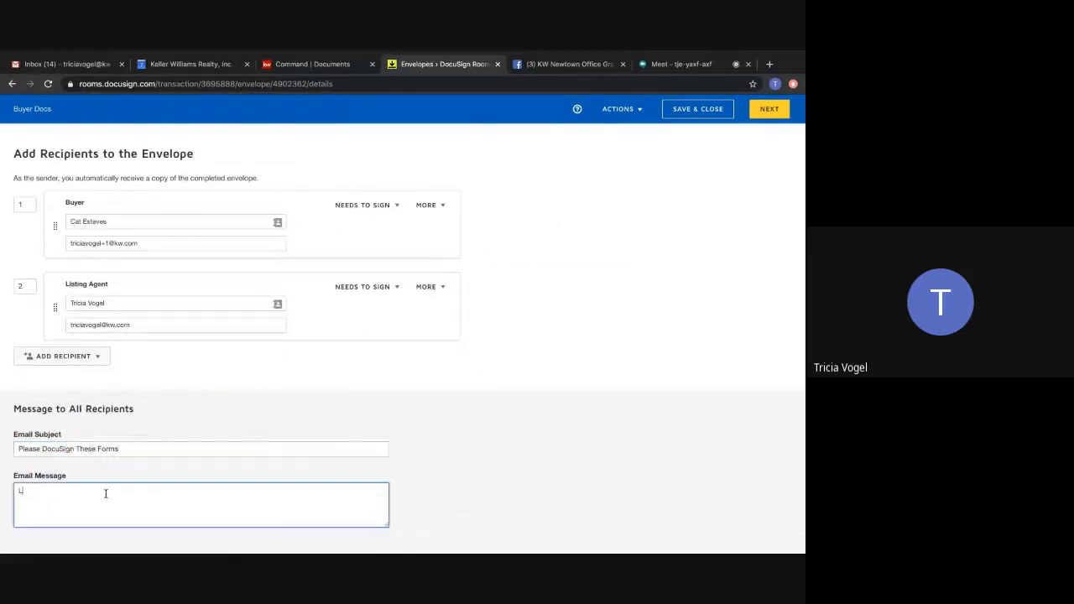
text(et me know if you have any q)
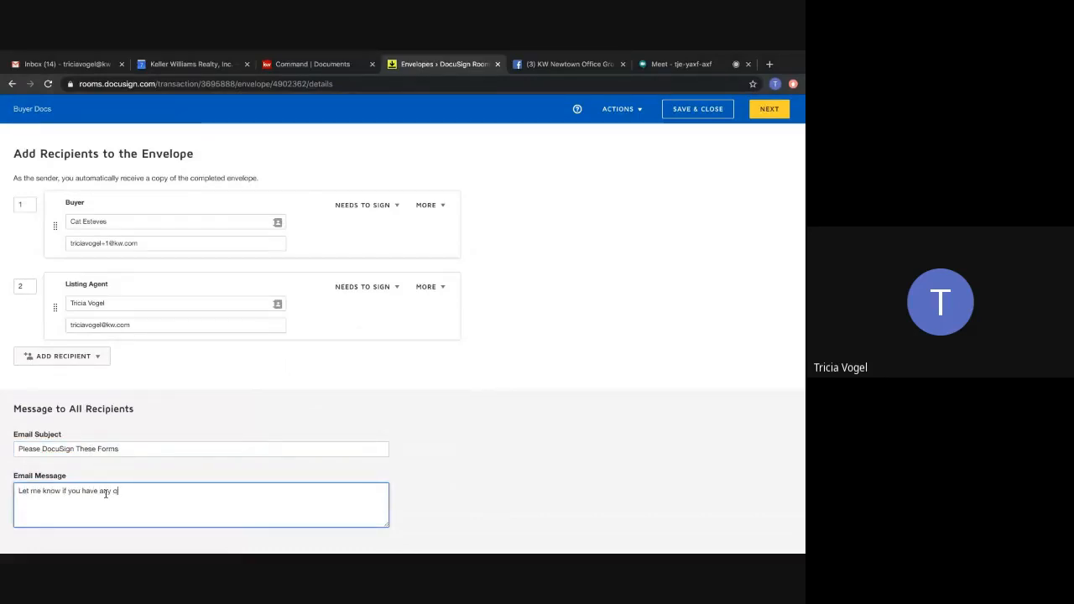
text(uestions.)
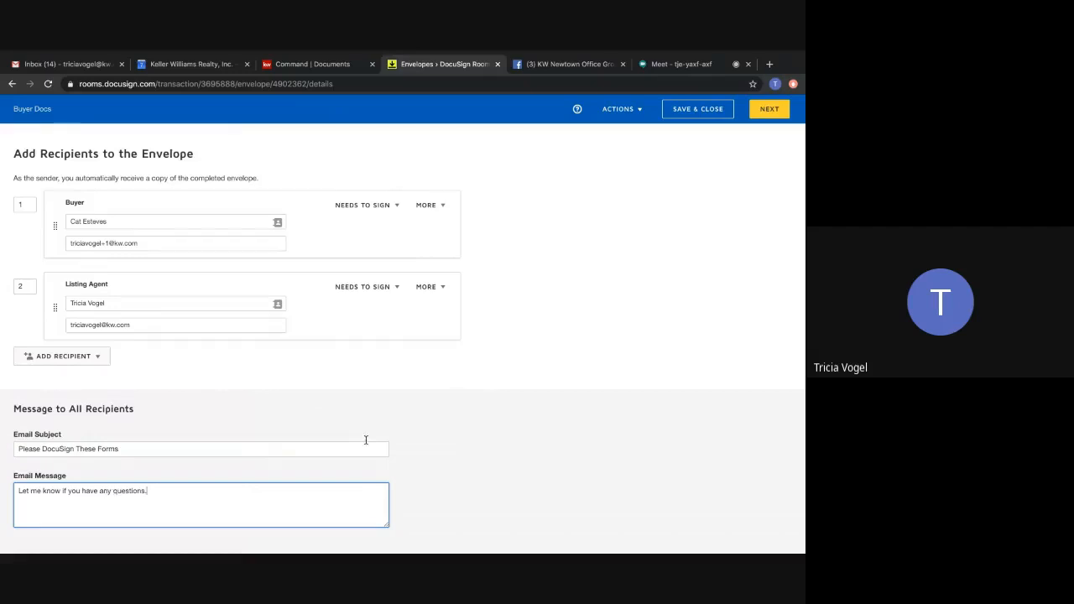
click(575, 411)
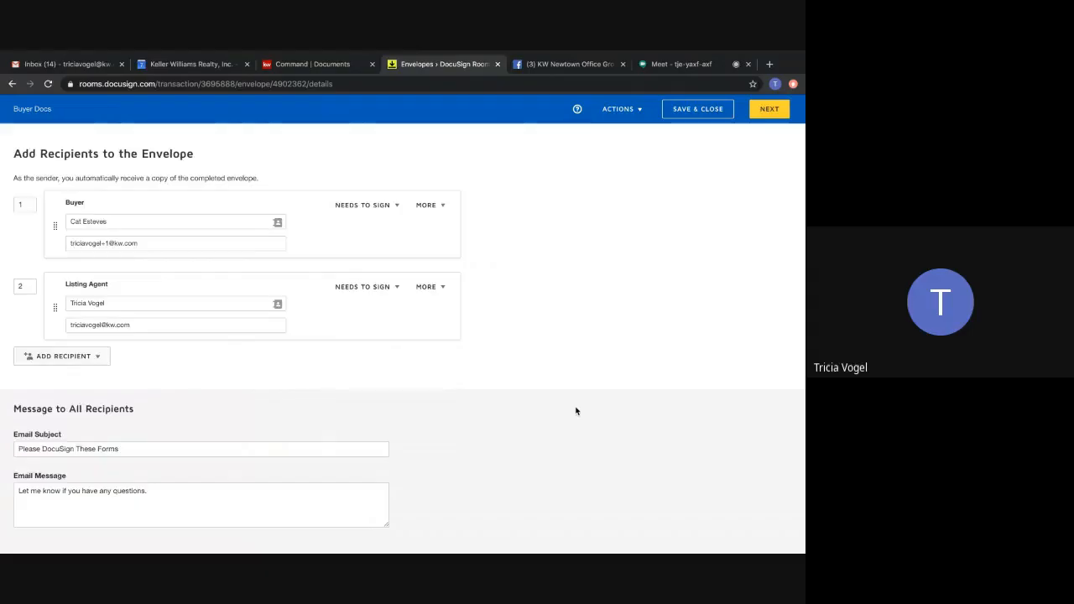
scroll(575, 411, up, 4)
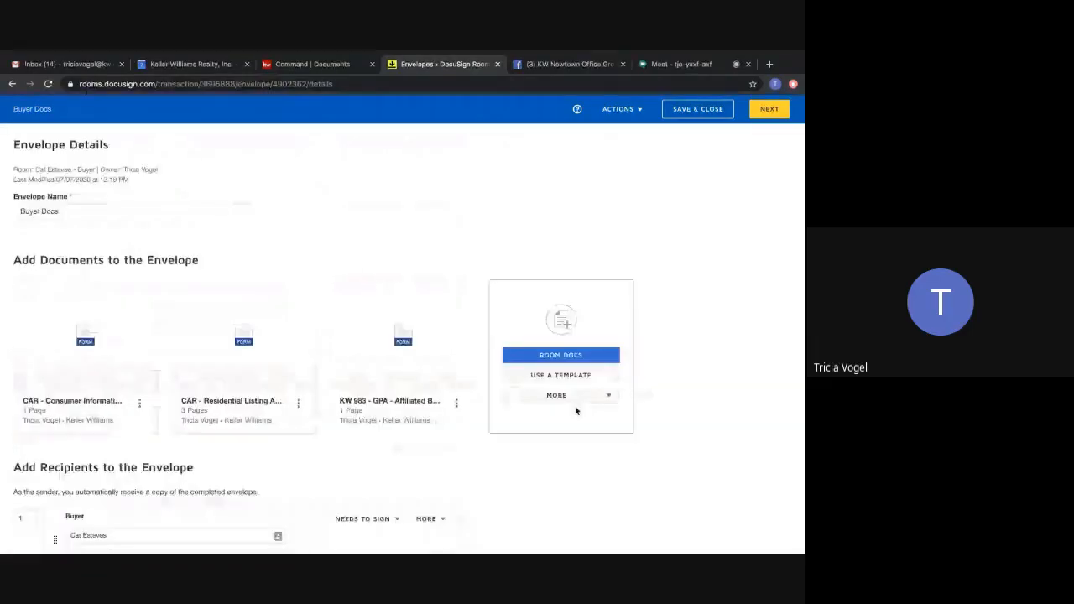
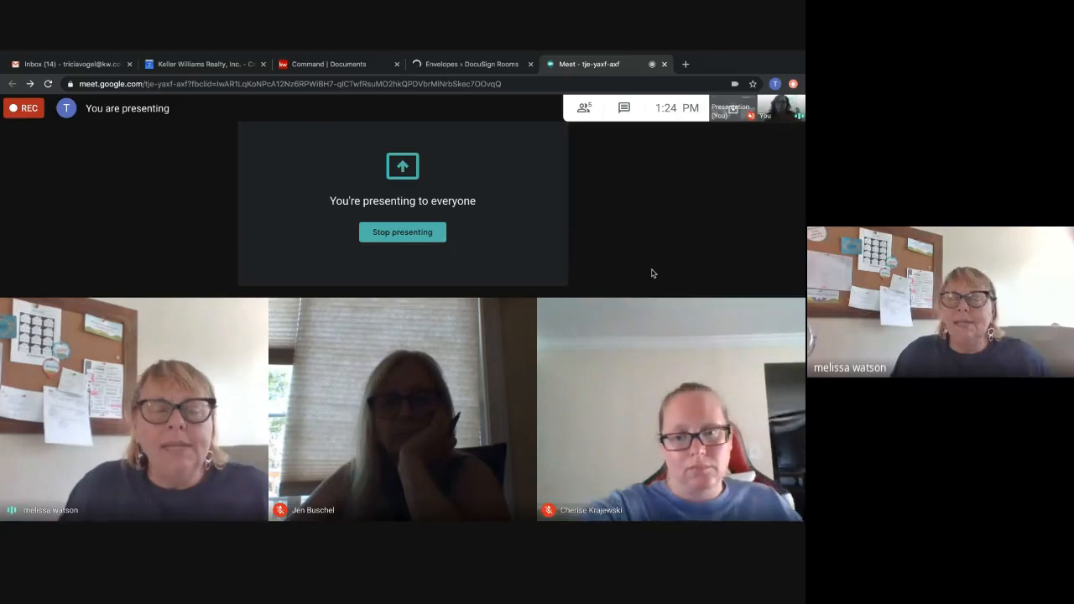
Return to the Buyer Docs envelope in DocuSign Rooms, reload it and continue to placing the signing fields.
click(449, 65)
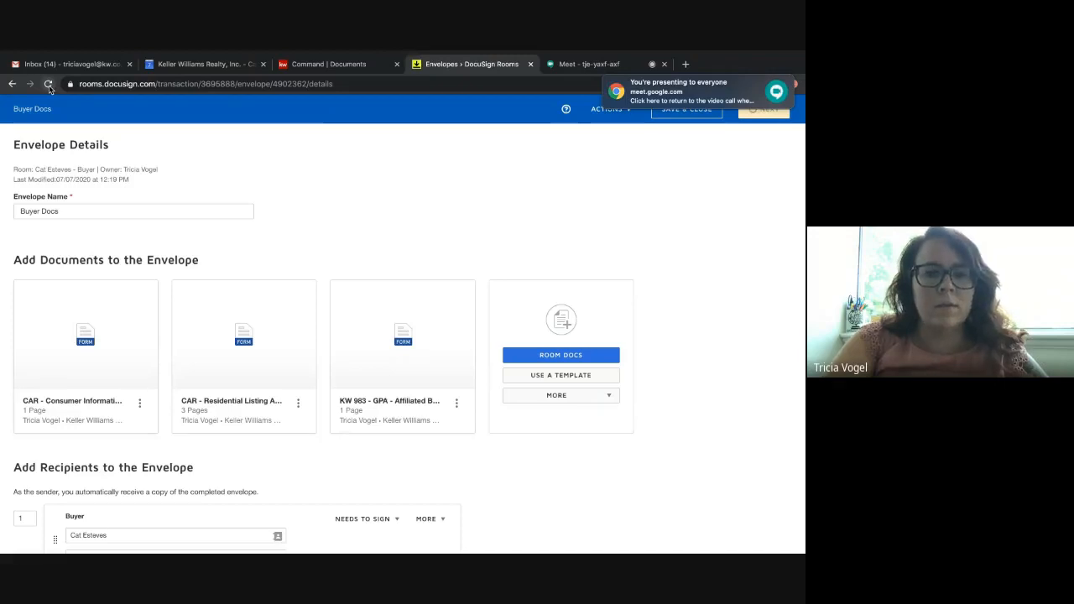
click(49, 87)
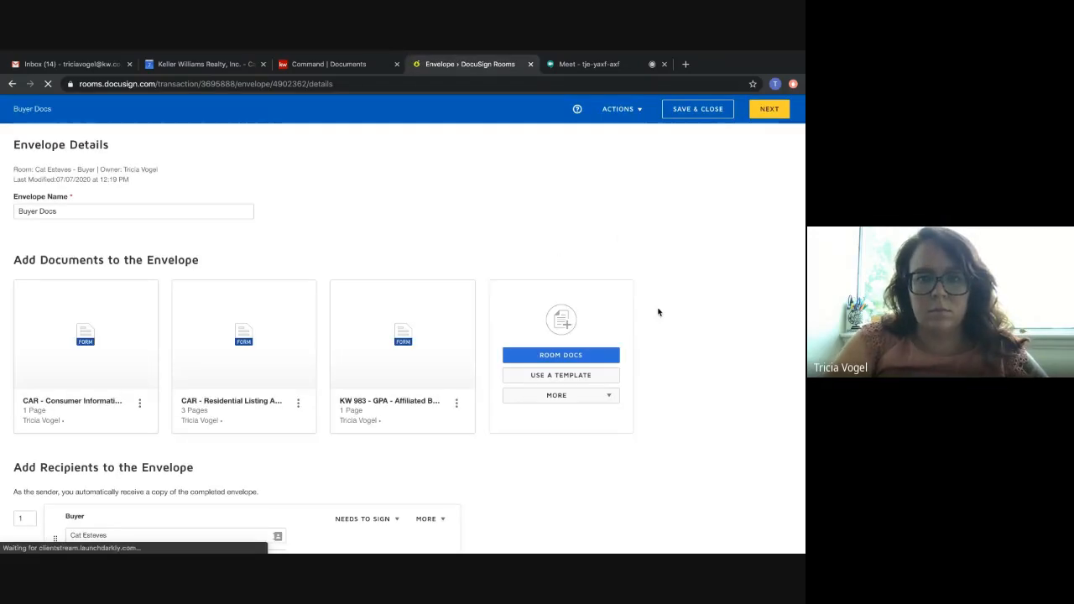
scroll(680, 322, down, 3)
scroll(682, 323, up, 3)
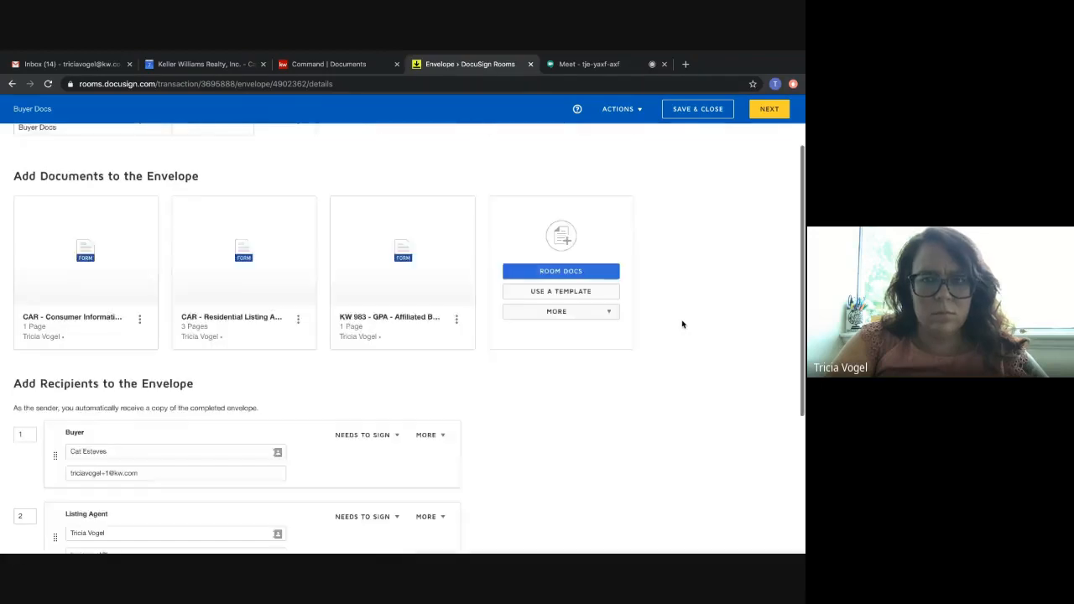
click(765, 112)
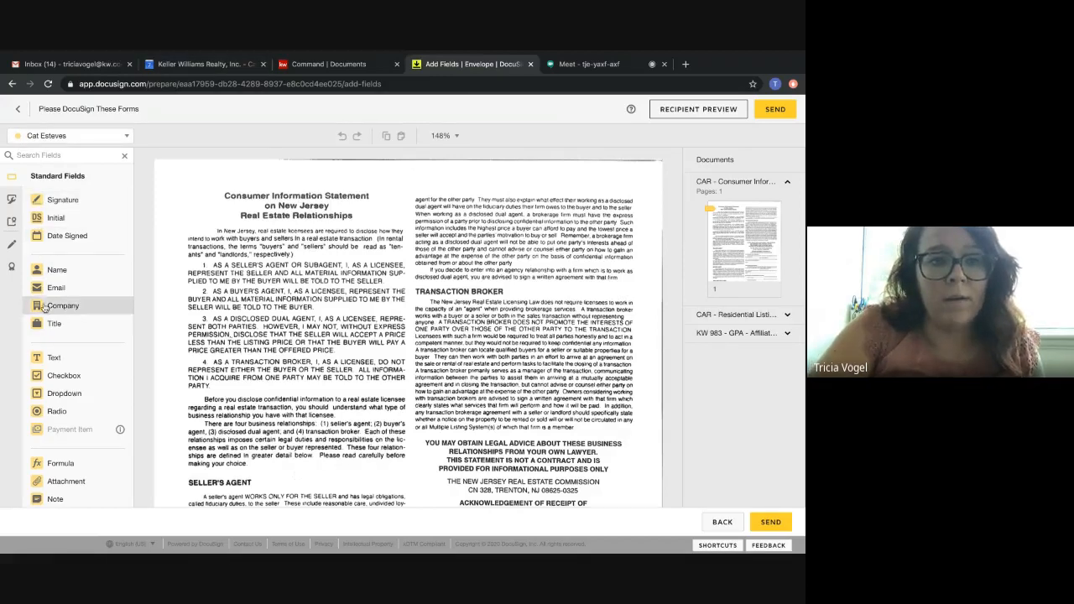
Examine the recipient choices and the buyer's pre-placed signing fields on the Consumer Information Statement.
click(63, 136)
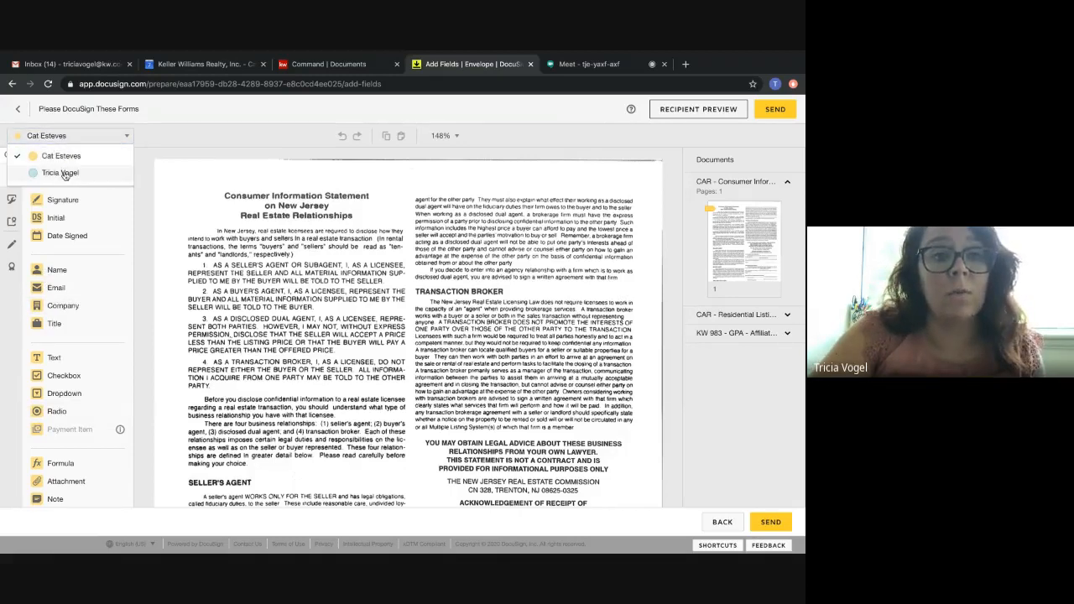
click(63, 171)
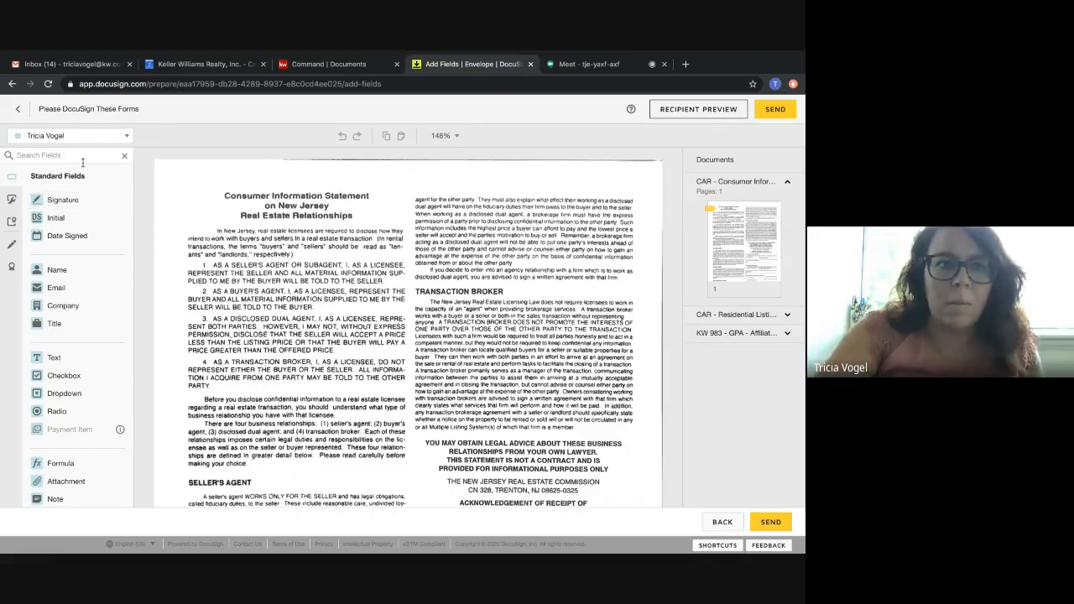
click(88, 135)
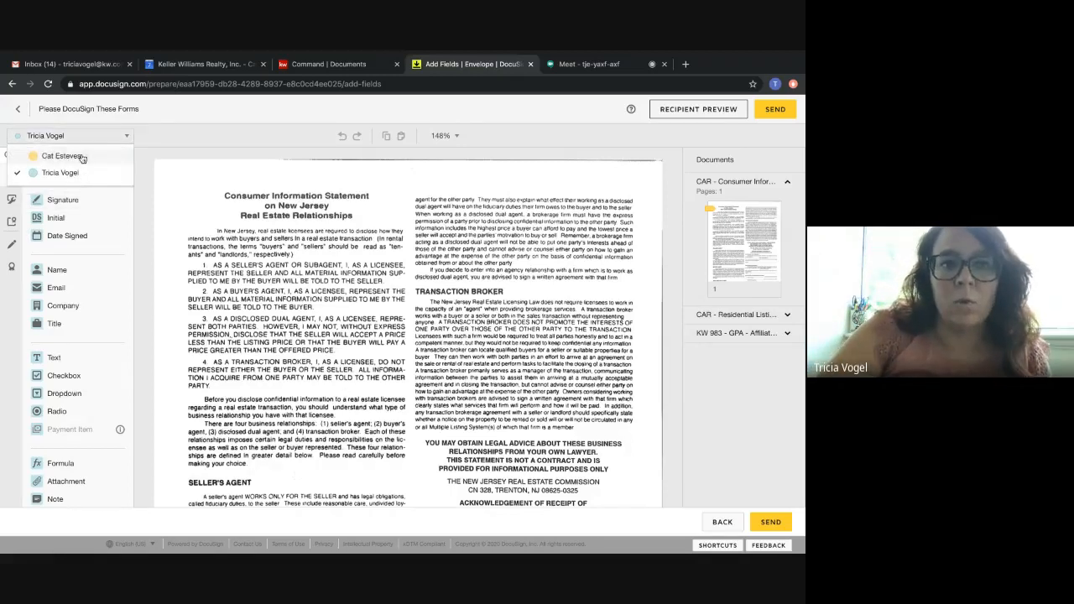
click(38, 156)
scroll(377, 368, down, 1)
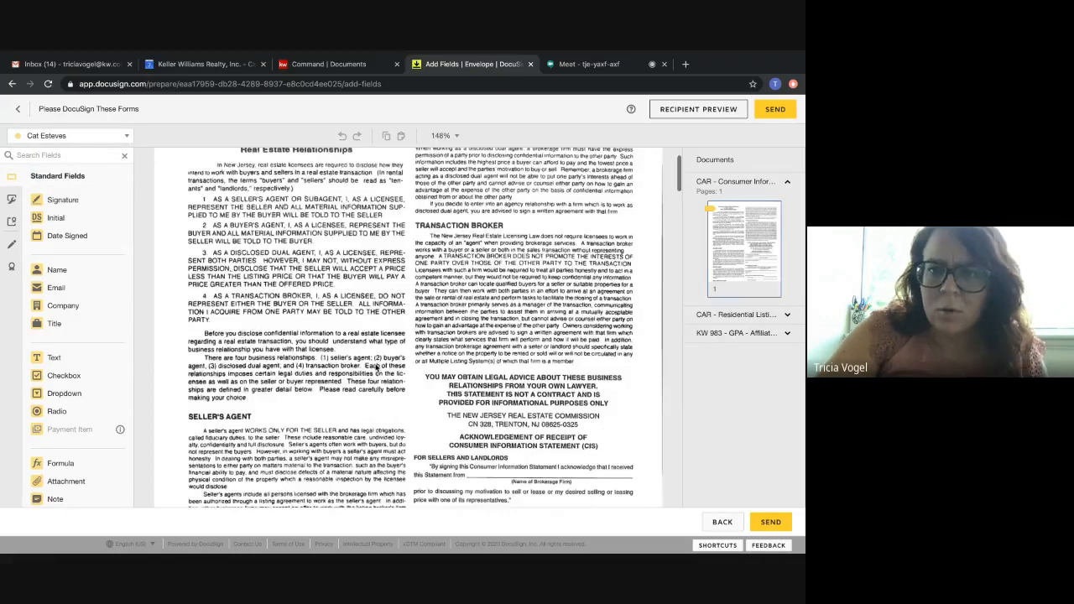
scroll(376, 367, down, 3)
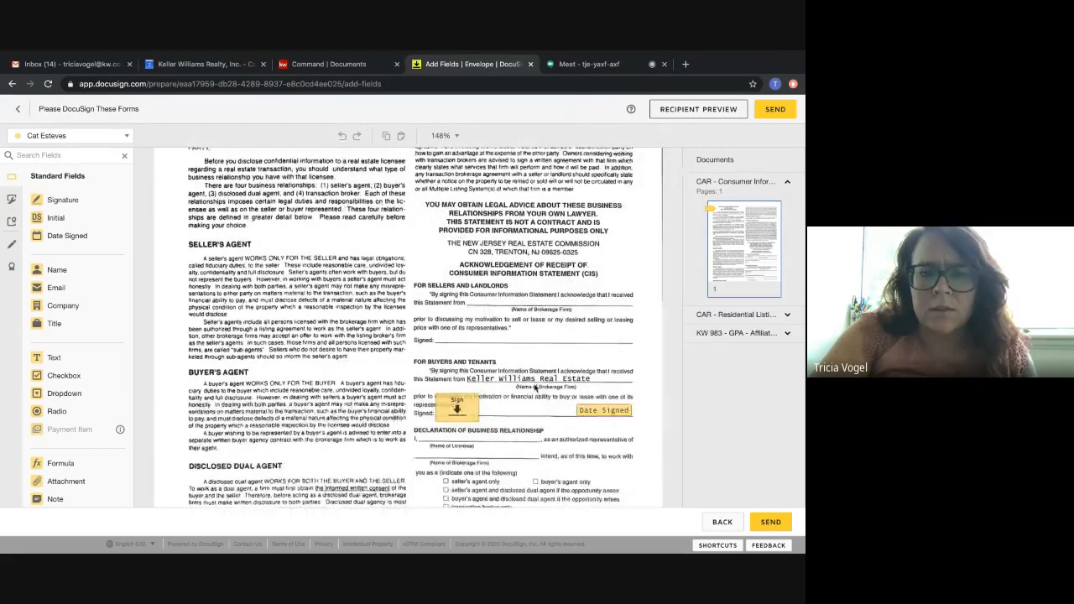
scroll(469, 357, down, 3)
scroll(503, 344, up, 2)
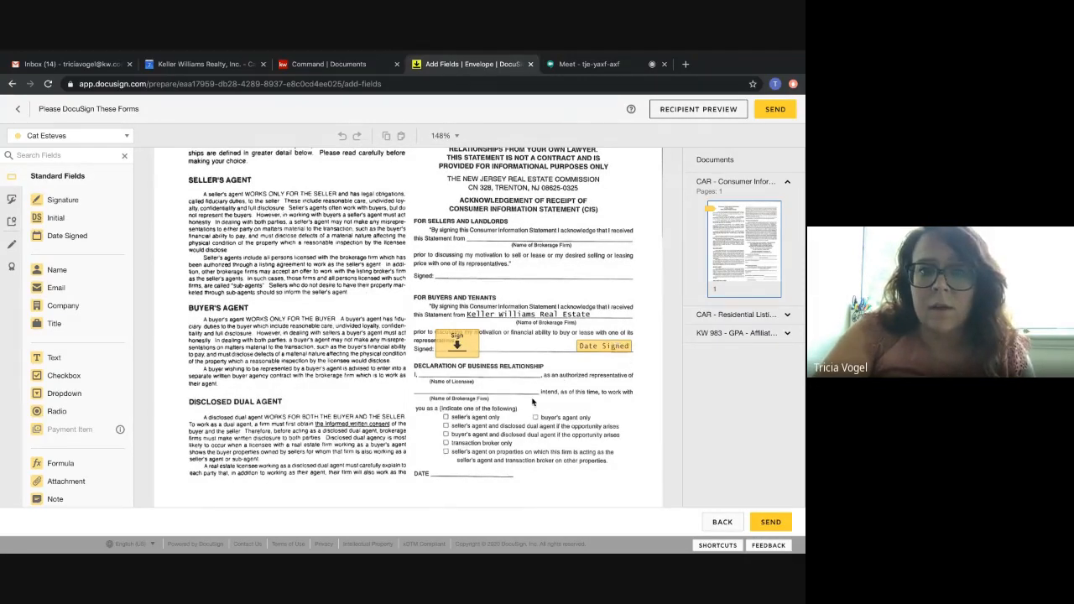
scroll(532, 402, down, 1)
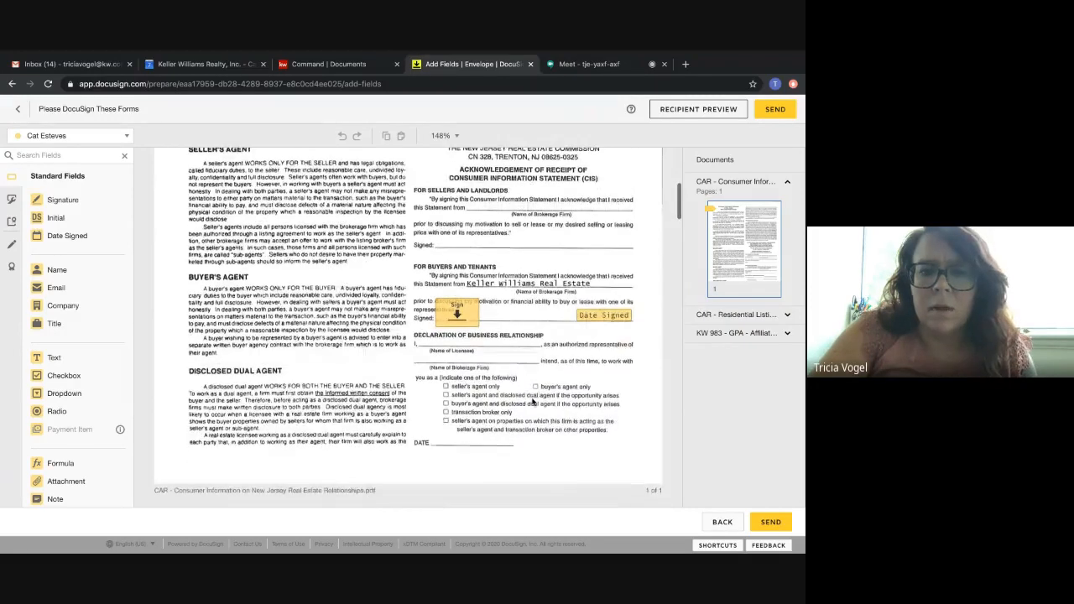
Place the agent's Full Name field on the licensee line and a Company field on the brokerage firm line of the business relationship declaration.
click(59, 135)
click(52, 172)
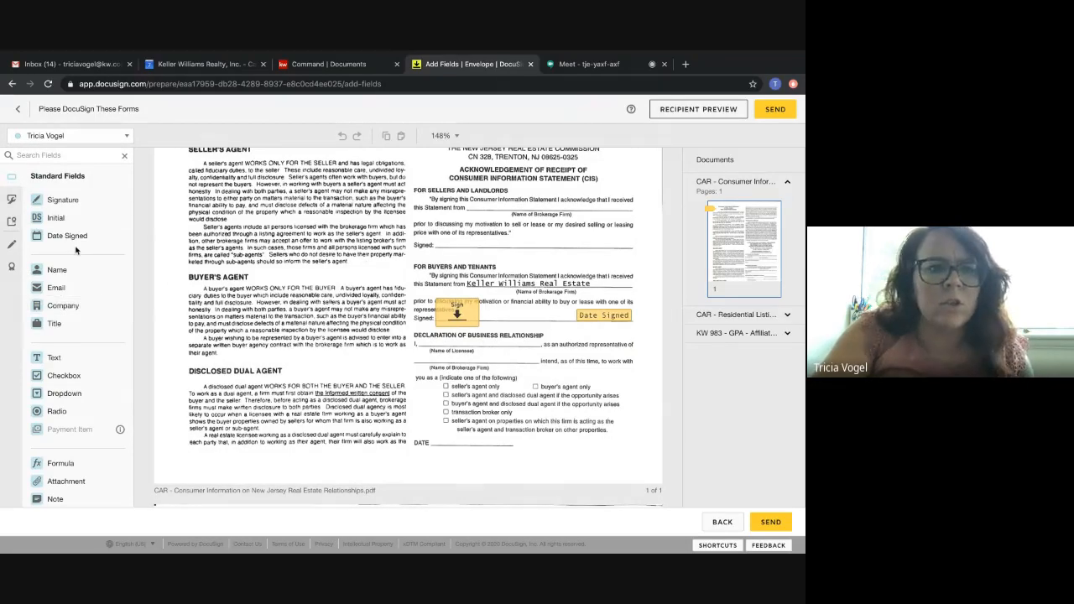
drag(62, 270, 433, 342)
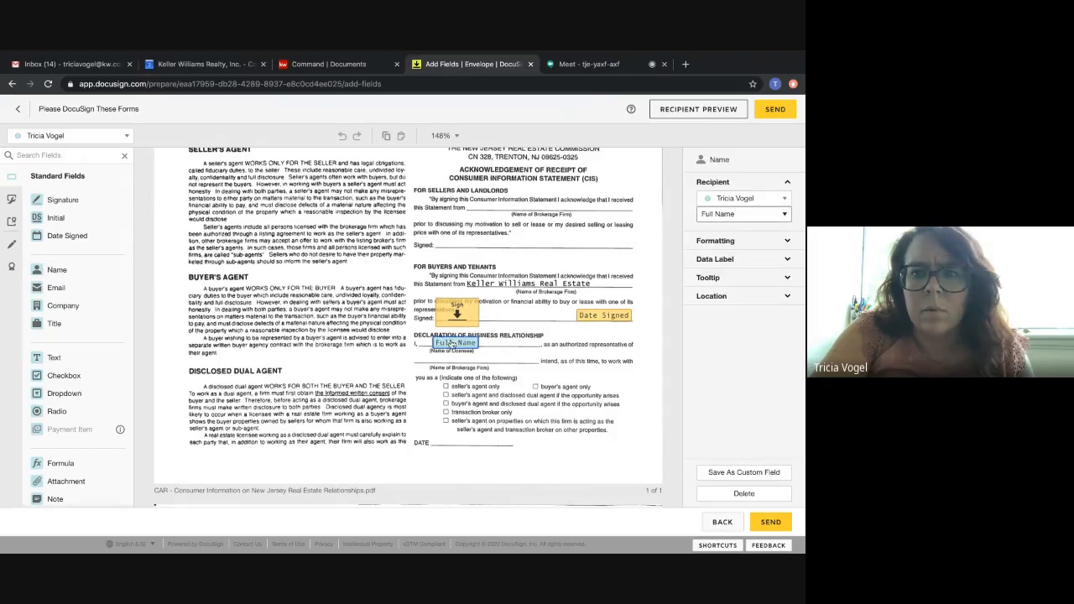
click(720, 216)
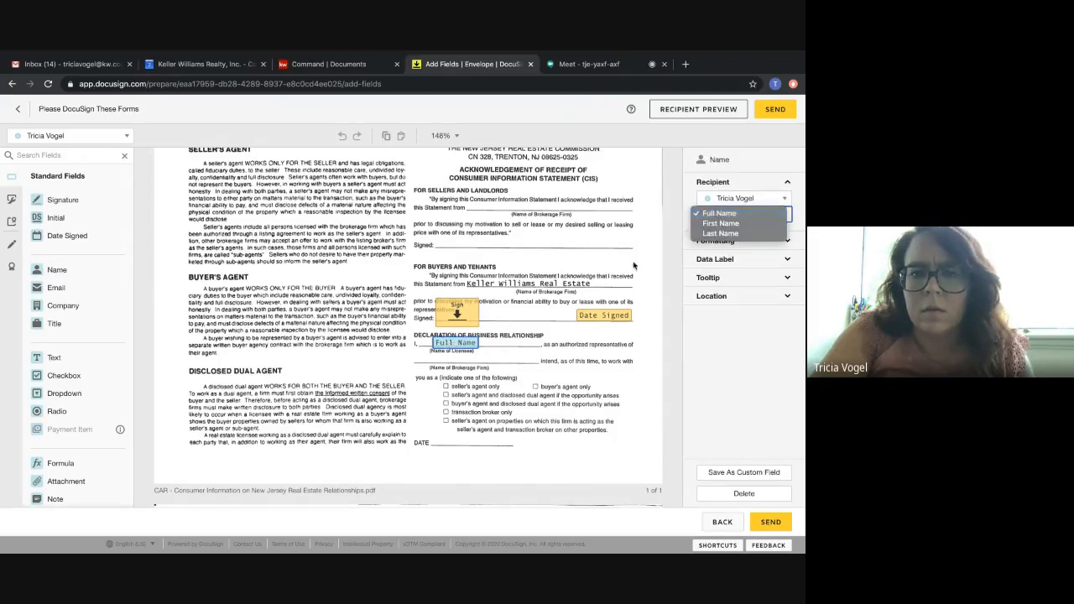
click(731, 215)
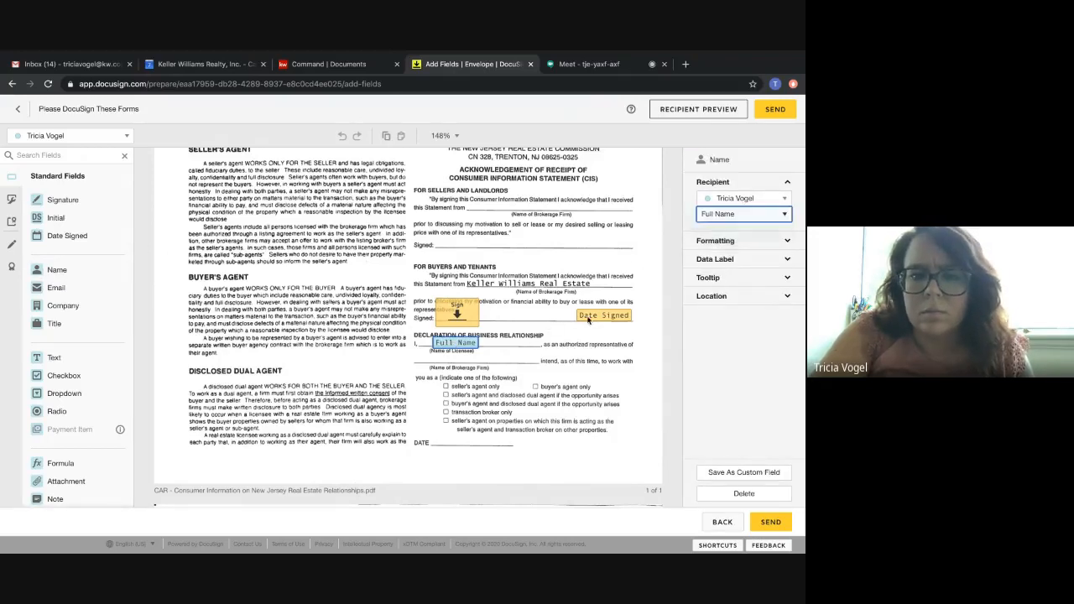
click(542, 354)
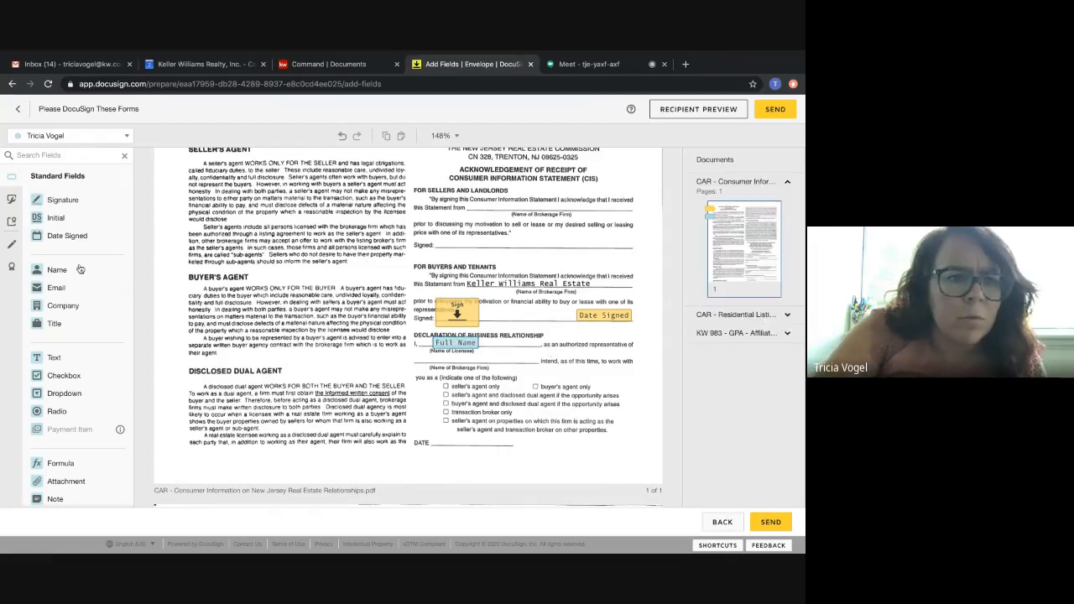
drag(63, 305, 434, 352)
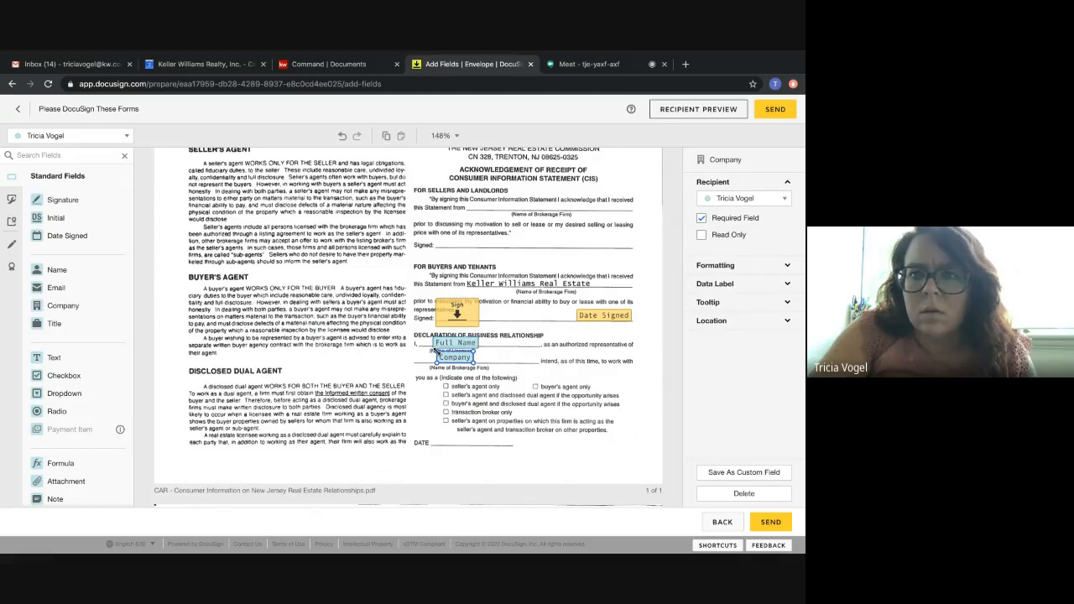
click(613, 390)
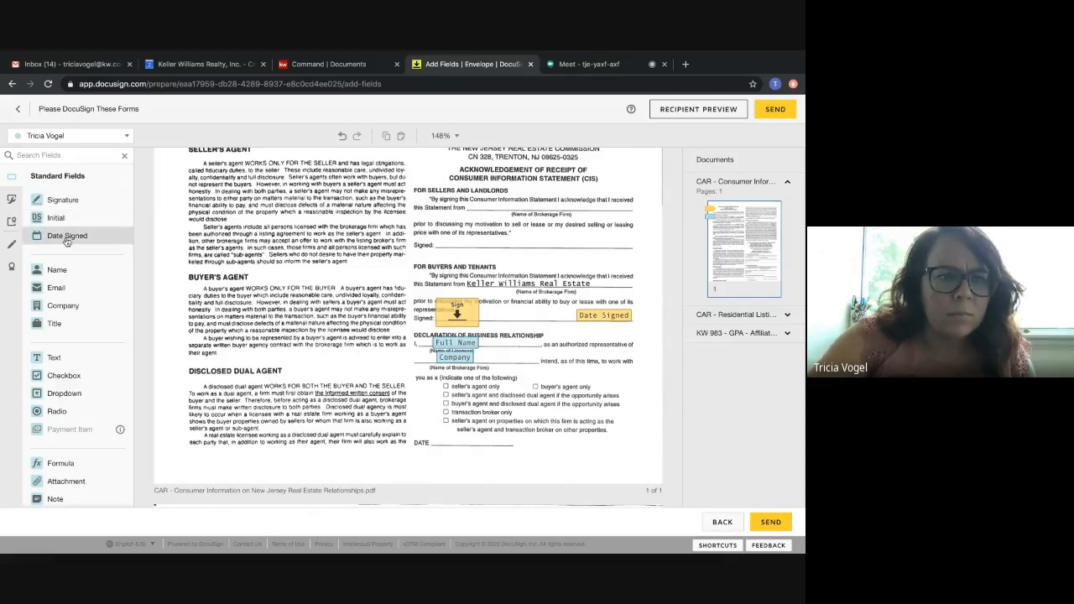
Add the agent's Date Signed field on the DATE line and a checkbox at "buyer's agent and disclosed dual agent if the opportunity arises".
drag(67, 236, 444, 441)
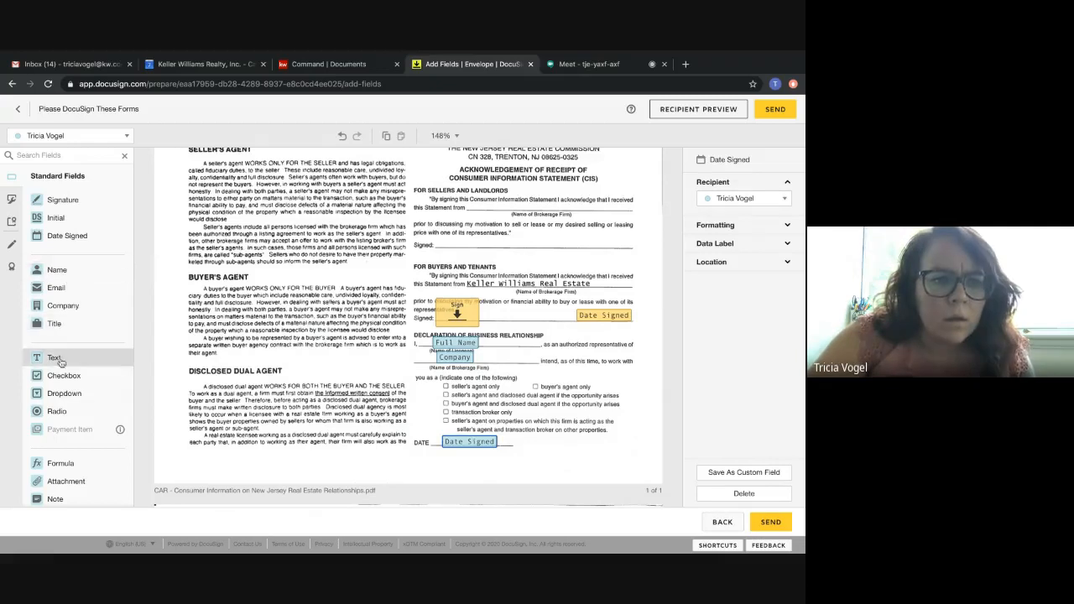
drag(64, 380, 532, 387)
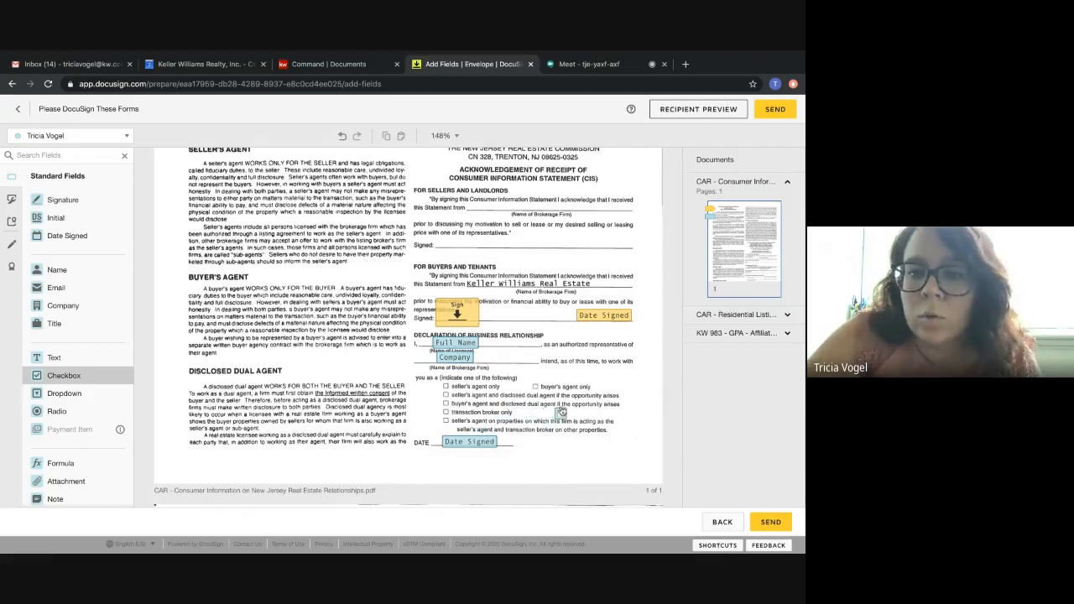
click(443, 404)
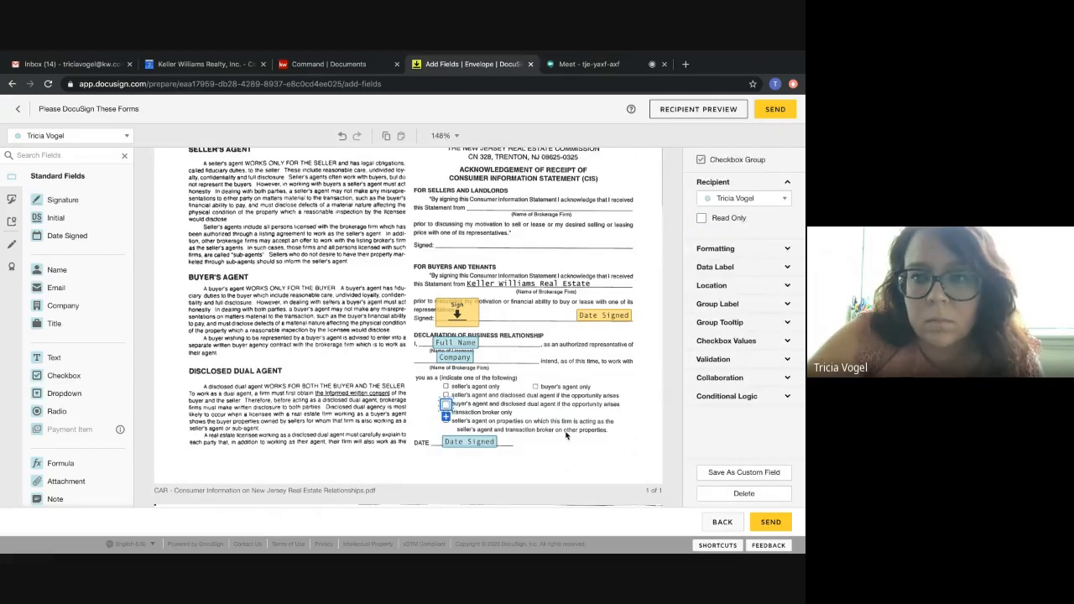
click(520, 477)
Place a Company field for the agent on the Broker(Agency) line of the New Jersey Residential Listing Agreement.
scroll(519, 477, down, 5)
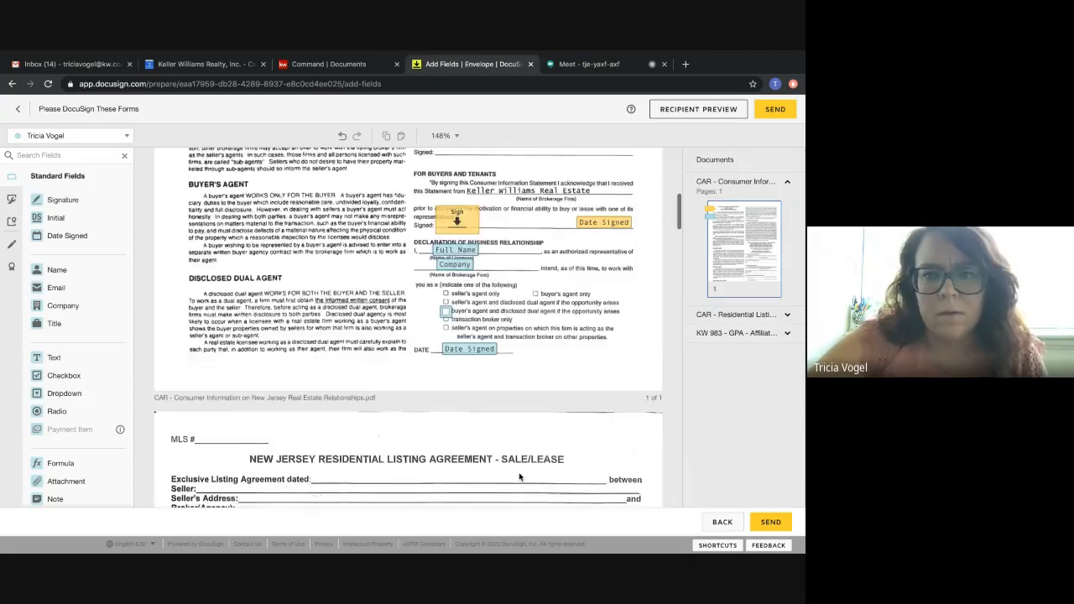
scroll(519, 477, down, 5)
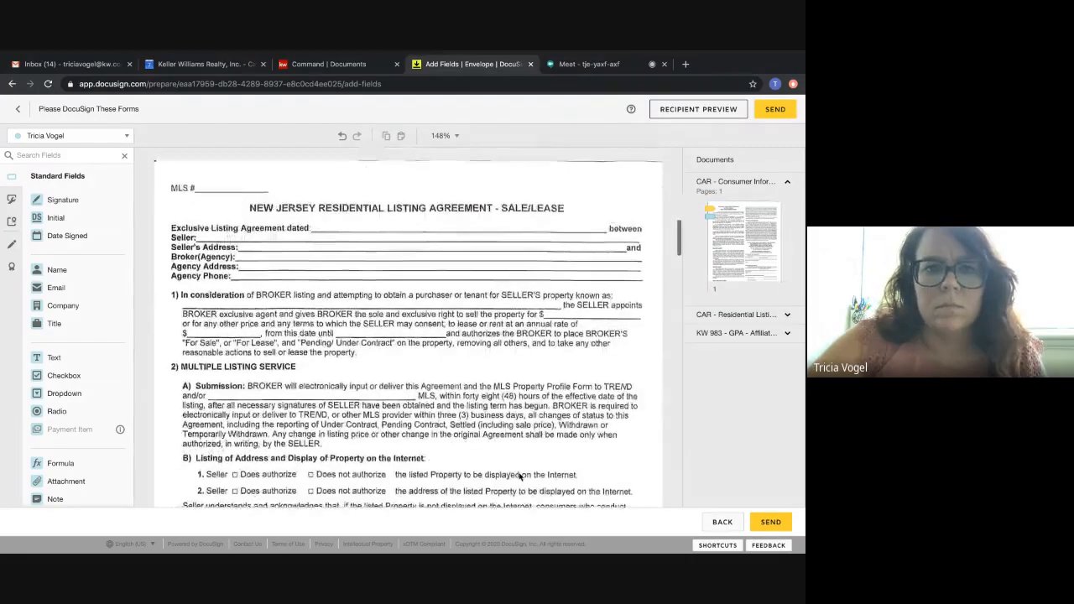
scroll(519, 477, down, 4)
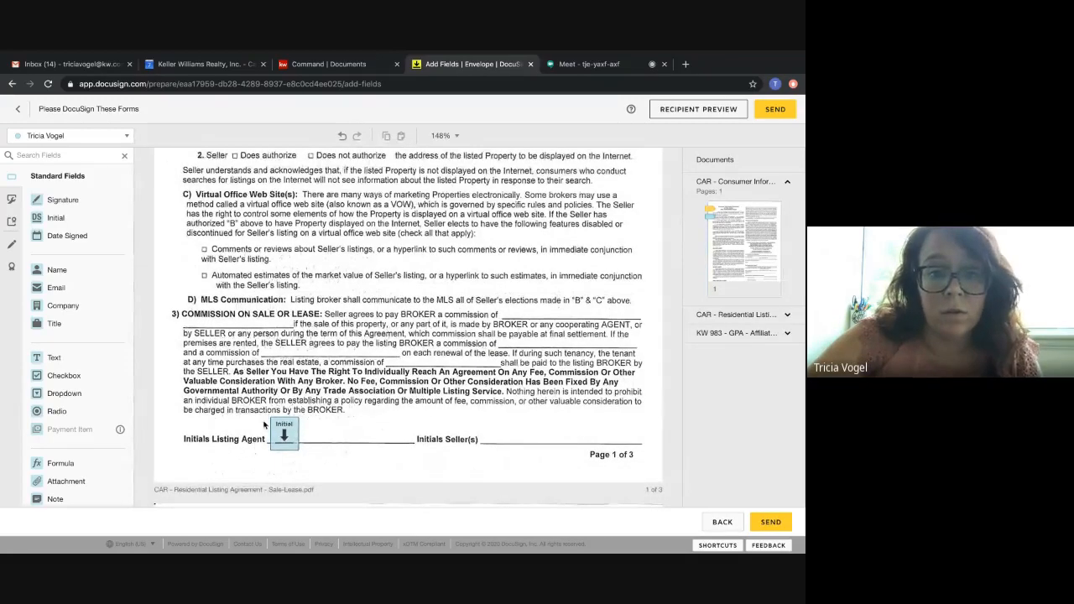
scroll(307, 349, up, 5)
scroll(307, 349, up, 1)
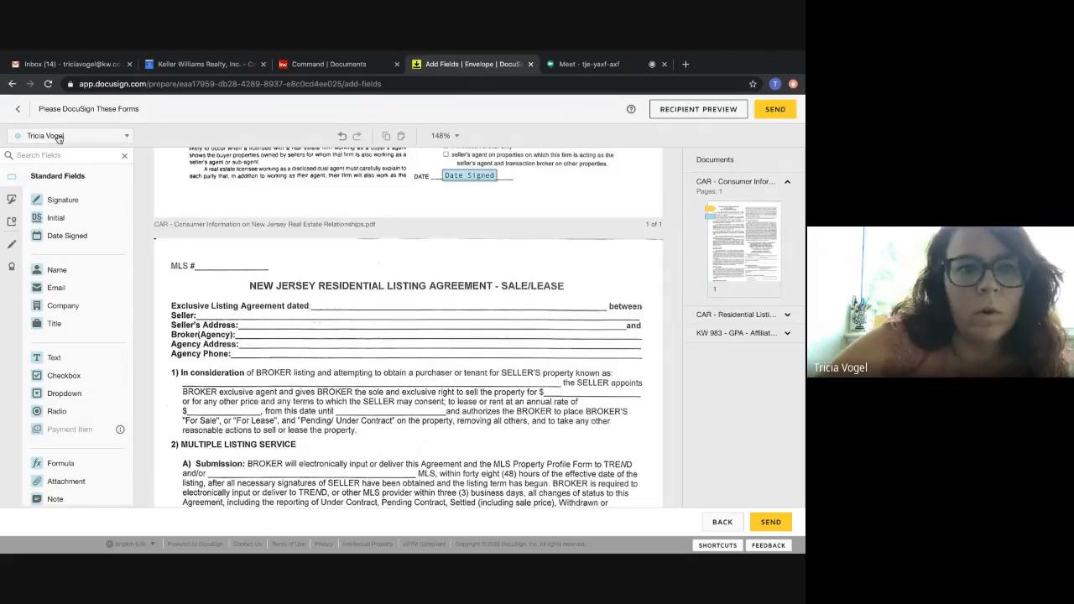
click(52, 307)
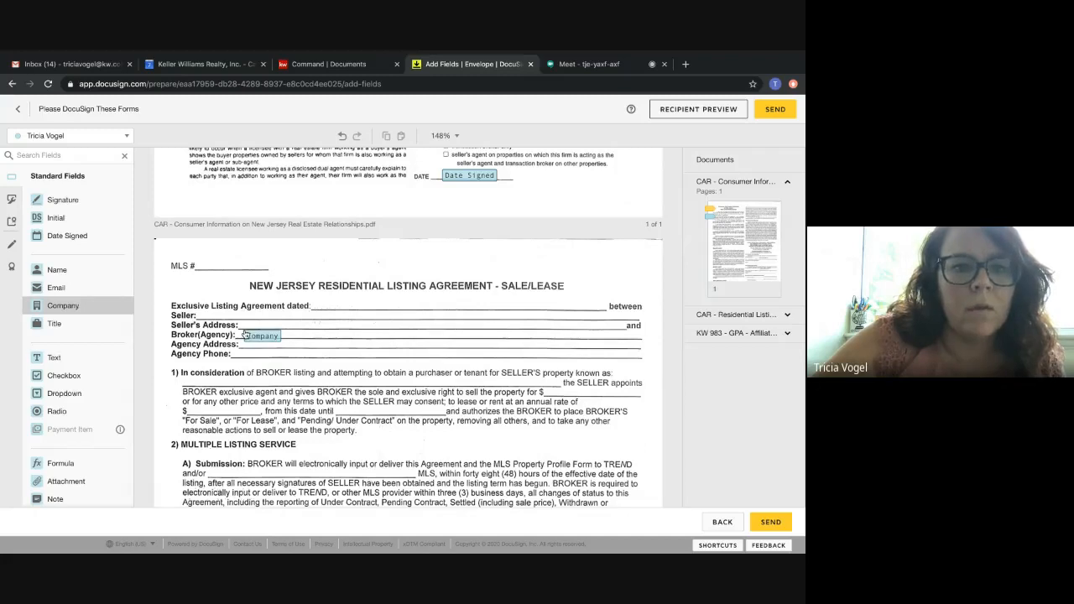
click(245, 334)
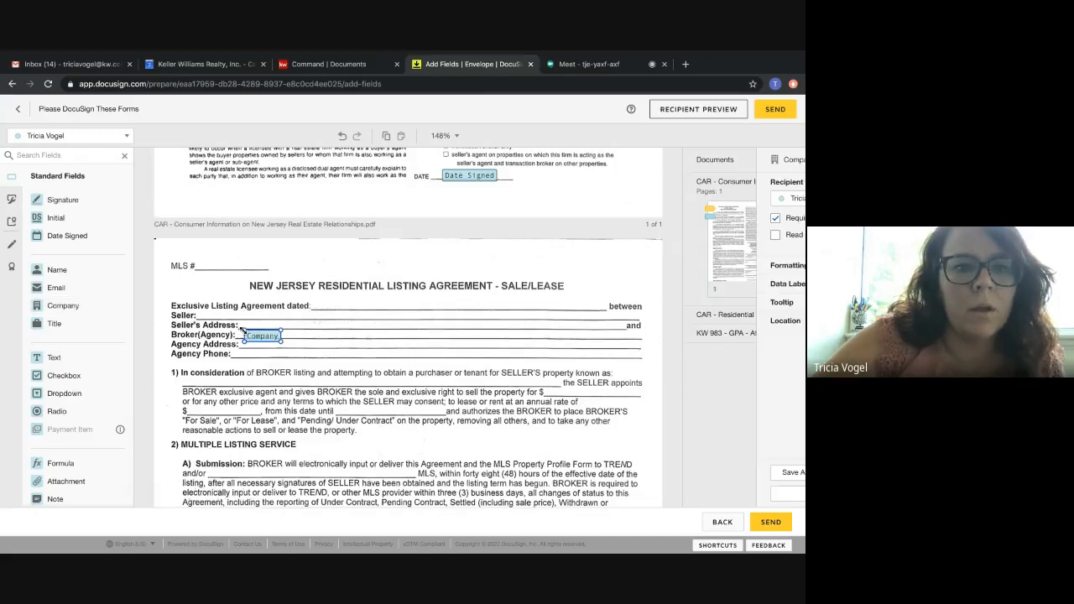
Add a text field for the agent on the Agency Address line and enter the agency's postal address.
click(73, 361)
click(285, 340)
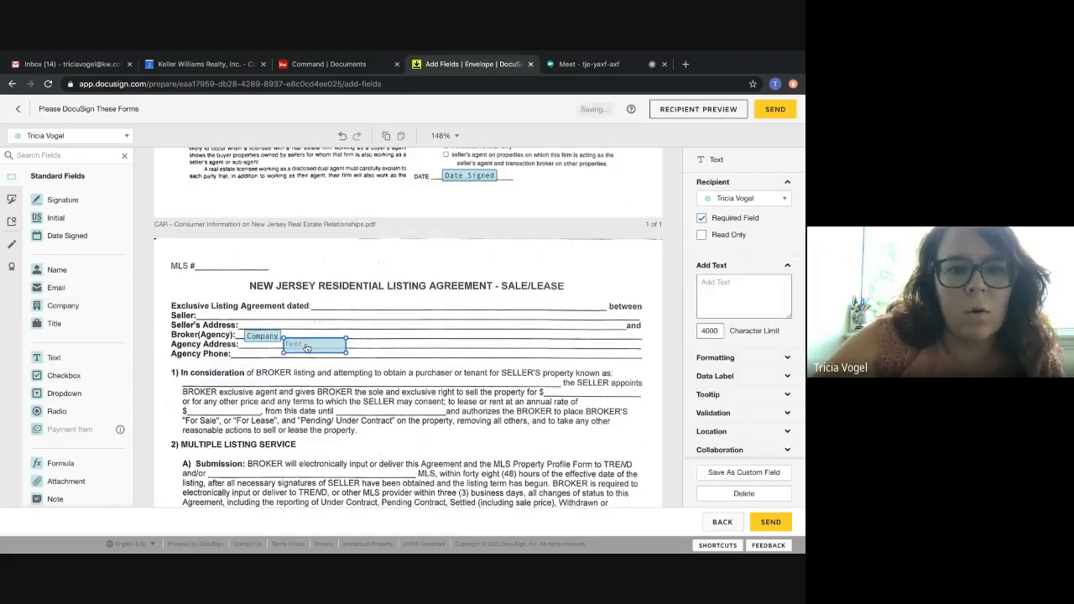
double_click(305, 346)
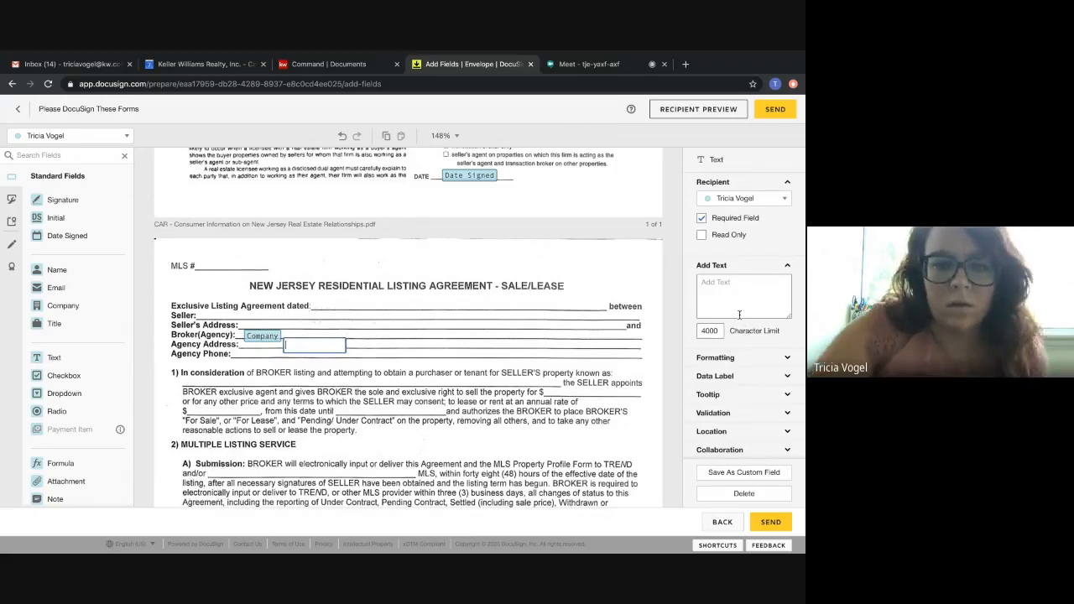
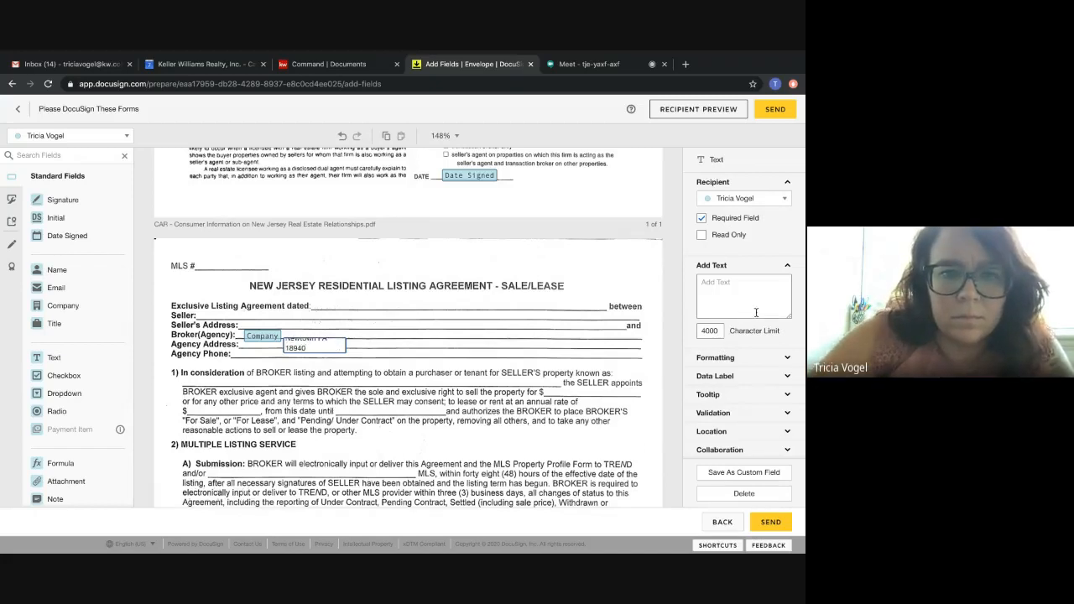
click(374, 349)
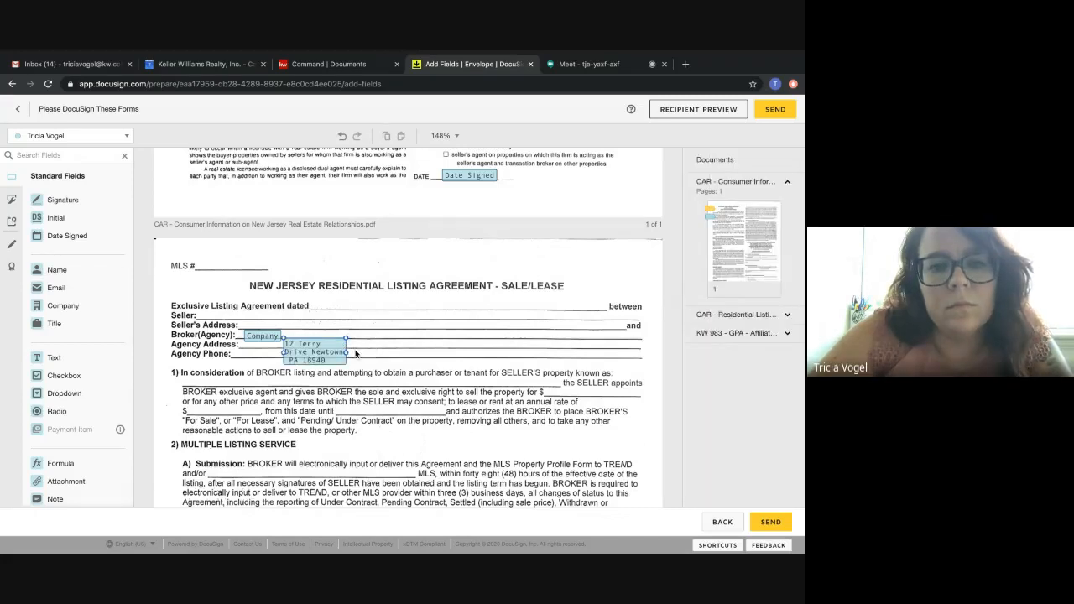
Widen and flatten the agency address text field so the address fits on a single line.
click(327, 361)
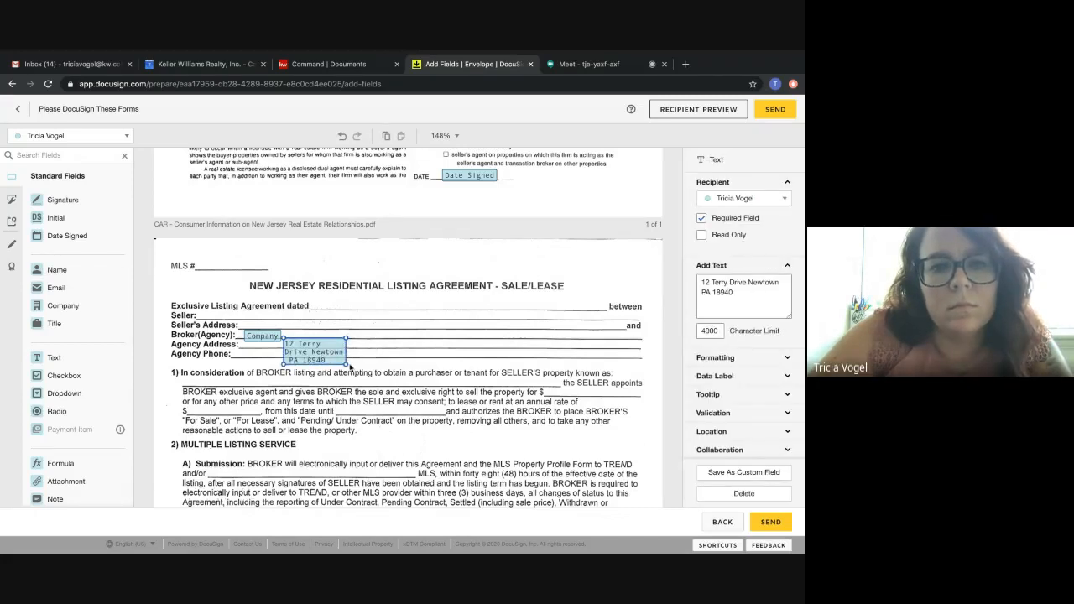
drag(344, 366, 424, 346)
click(474, 352)
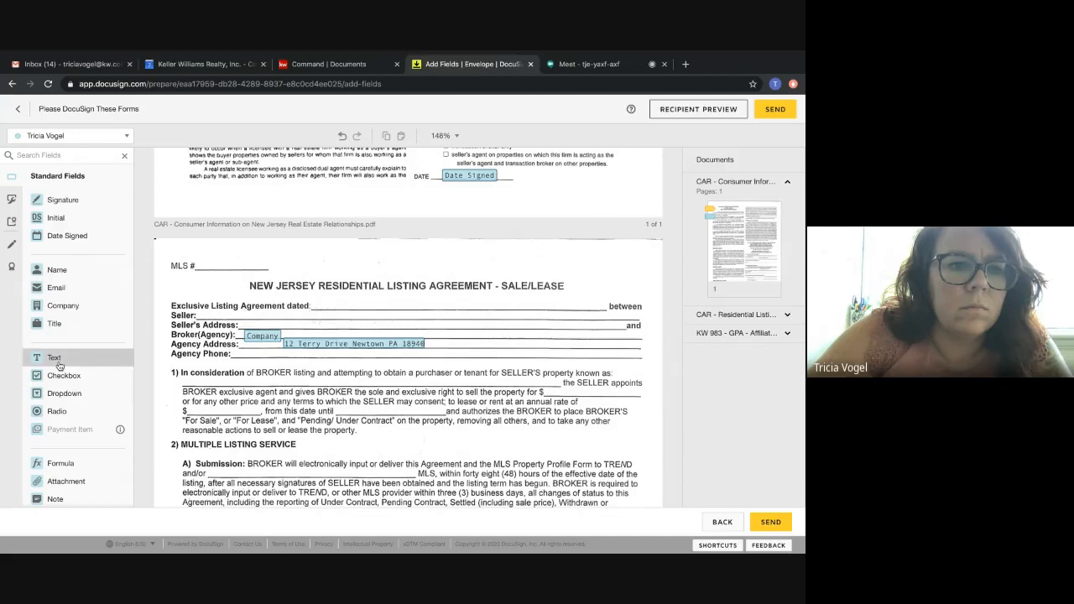
Add a text field on the Agency Phone line and enter the agency's phone number.
drag(49, 357, 239, 352)
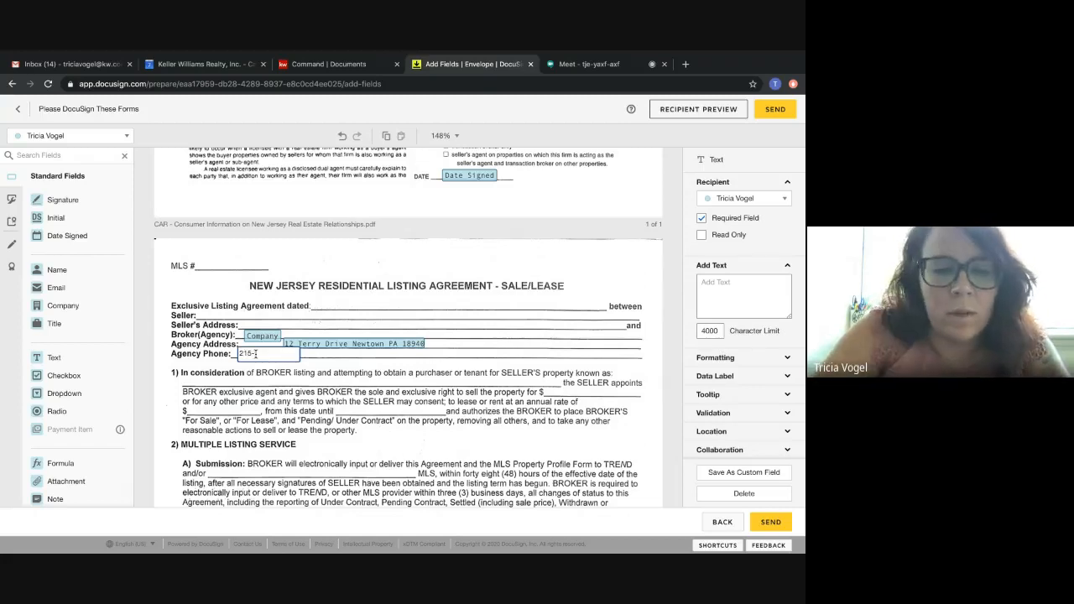
text(200)
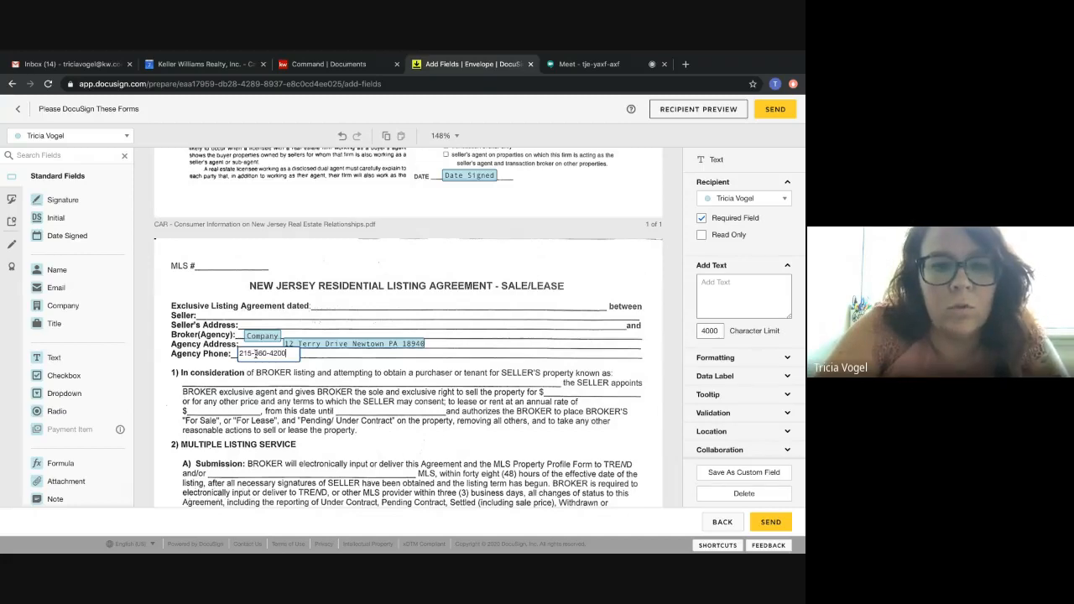
click(313, 363)
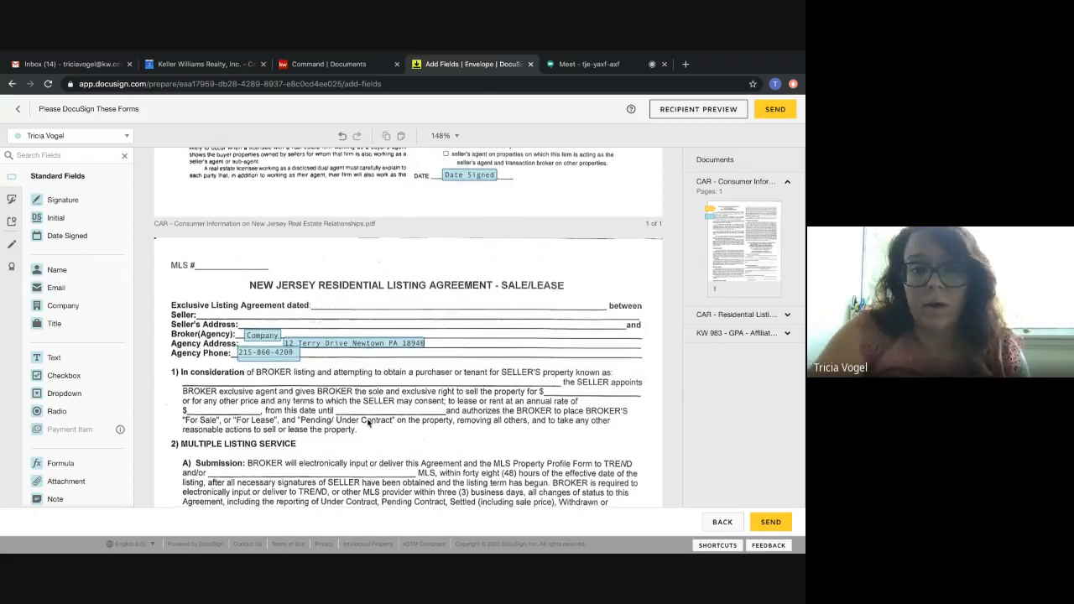
Place agent checkboxes at both "Does authorize" options under Listing of Address and Display of Property on the Internet.
scroll(368, 422, down, 2)
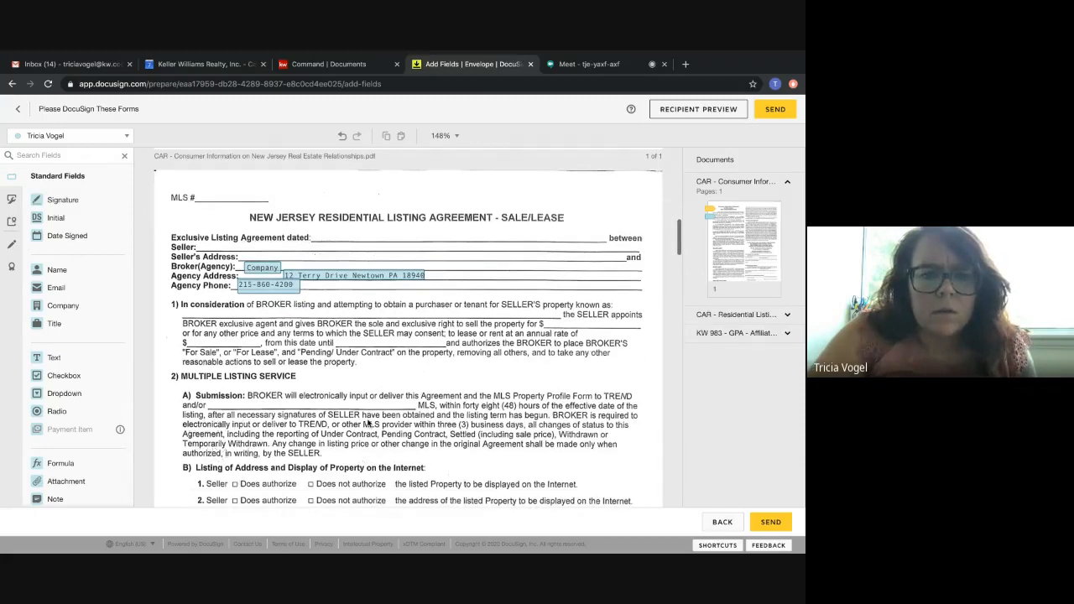
scroll(368, 421, down, 2)
drag(64, 375, 235, 418)
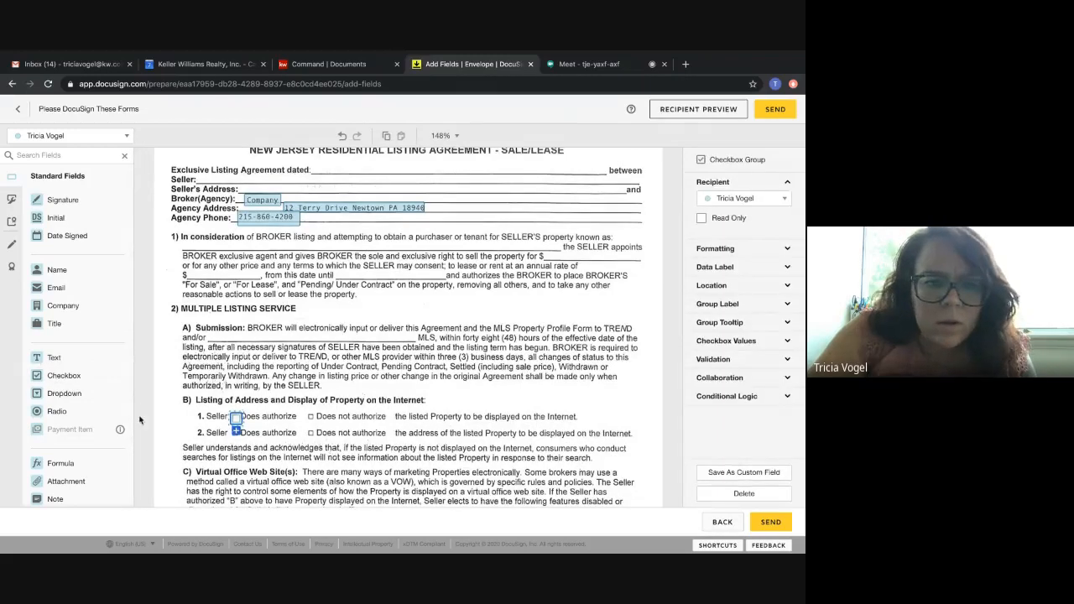
drag(62, 375, 235, 433)
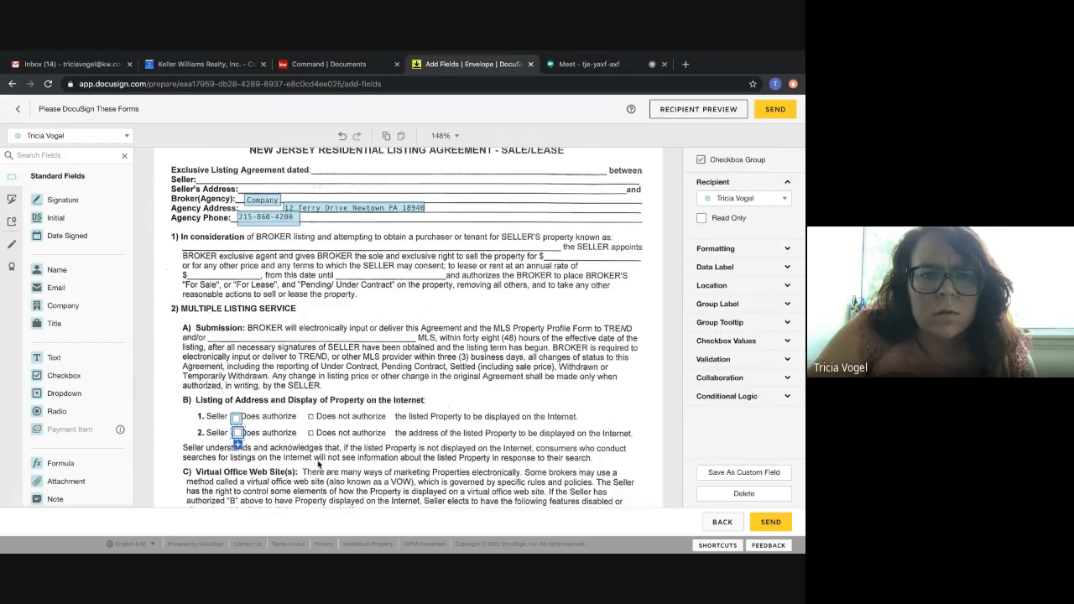
click(343, 369)
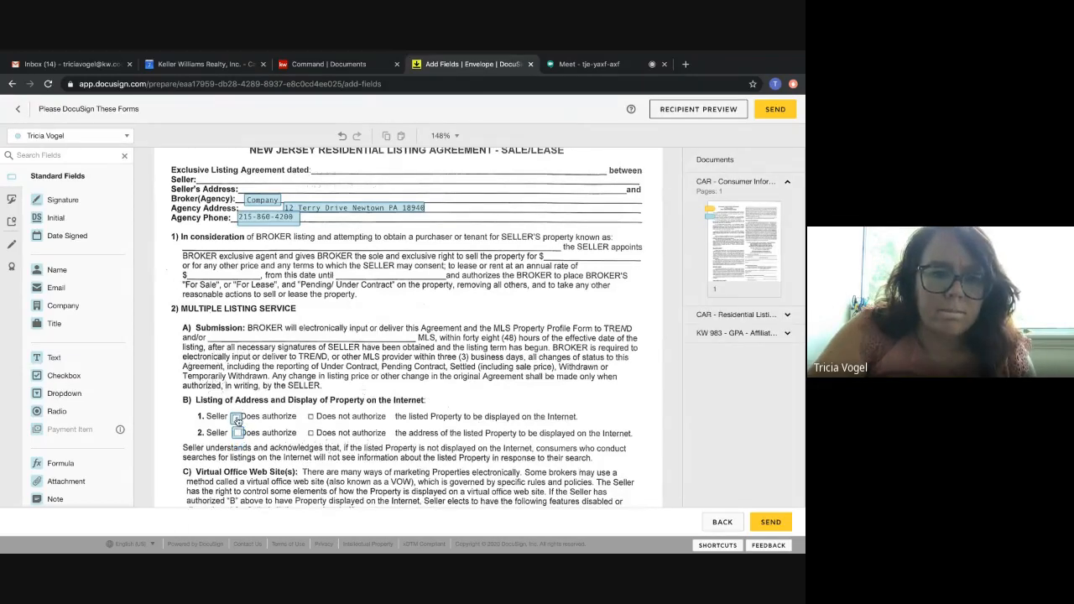
Switch the field recipient to the buyer and delete the agent's two checkboxes at the "Does authorize" options.
click(237, 421)
click(76, 135)
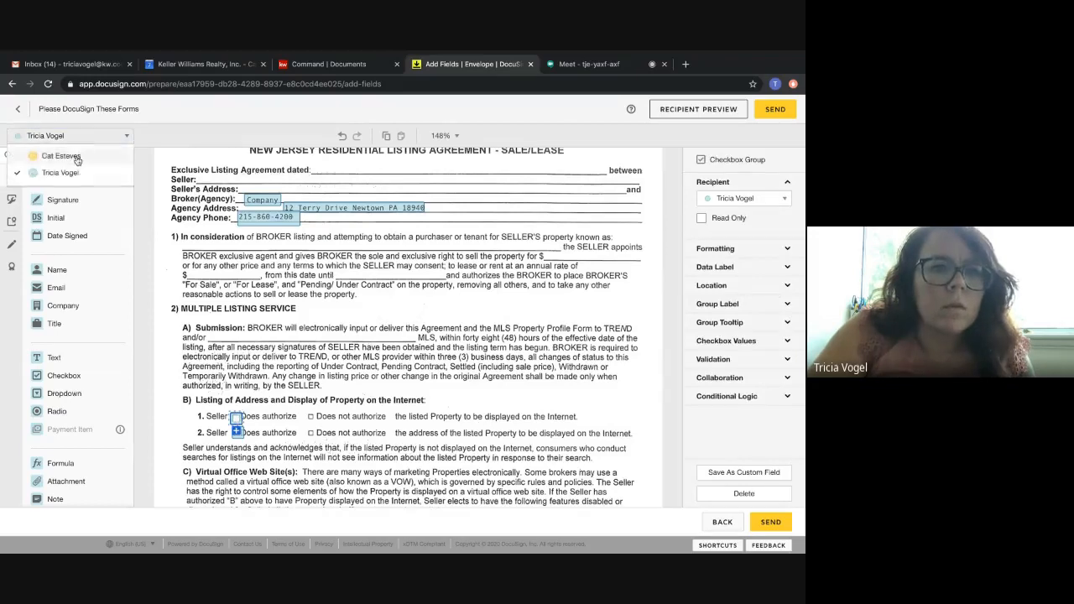
click(77, 158)
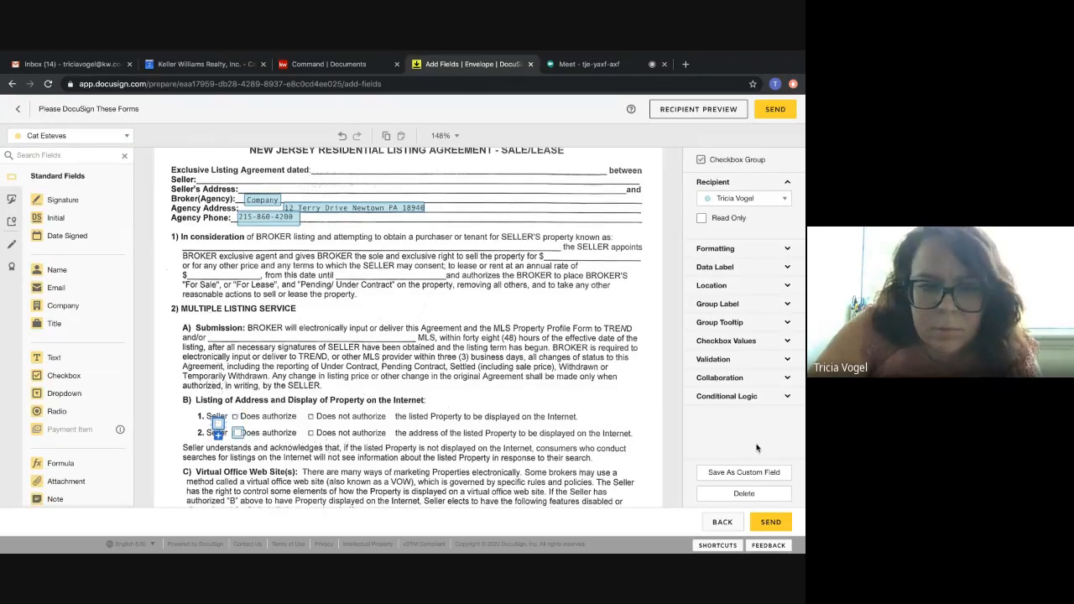
click(743, 493)
click(237, 434)
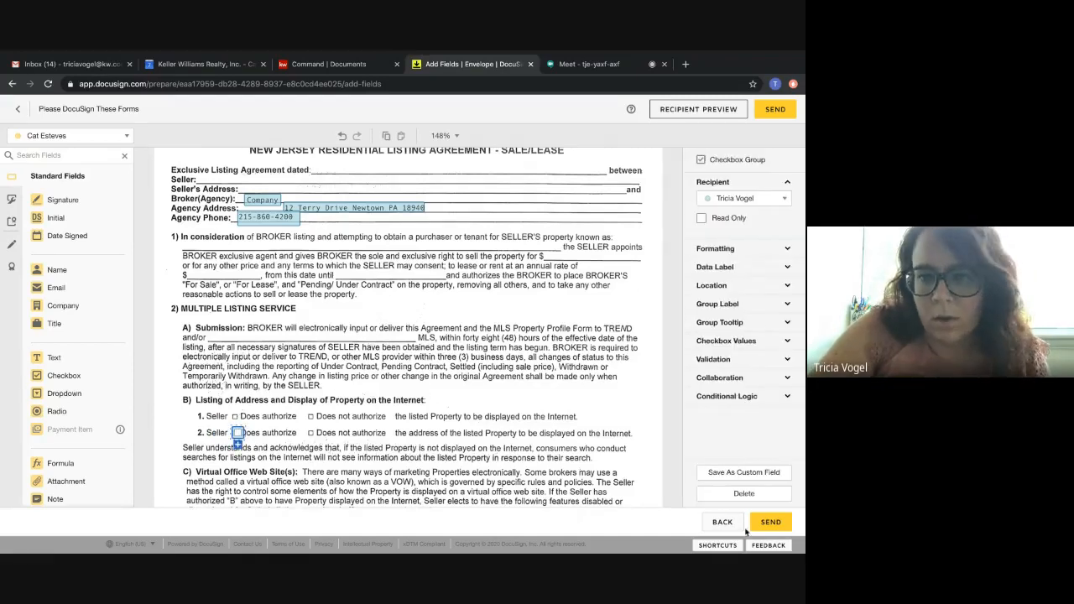
click(737, 495)
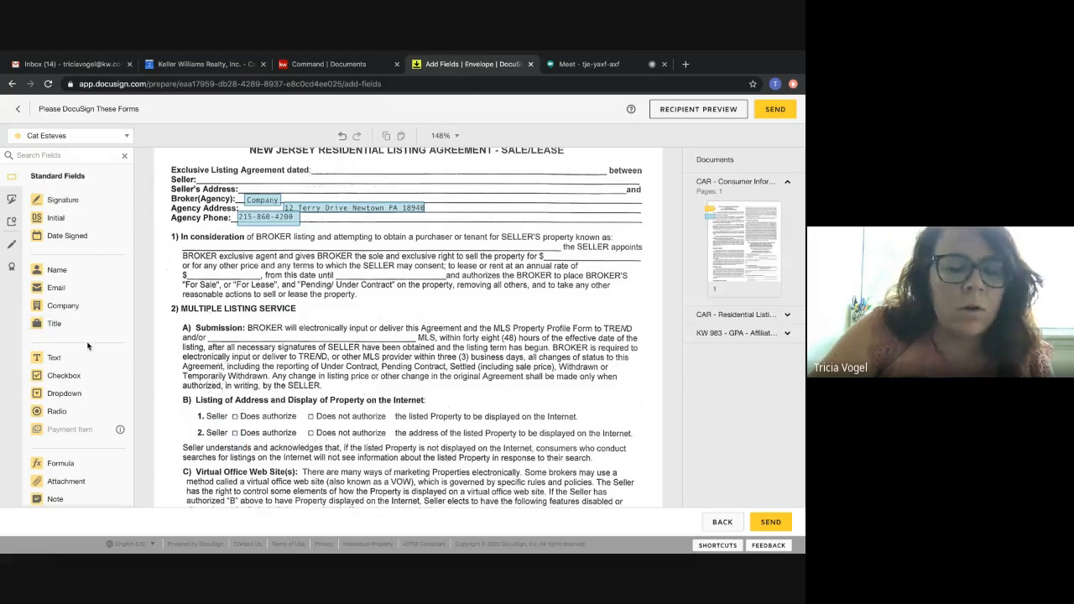
Place buyer checkboxes at the "Does authorize" options of items 1 and 2 in the internet display section.
click(60, 378)
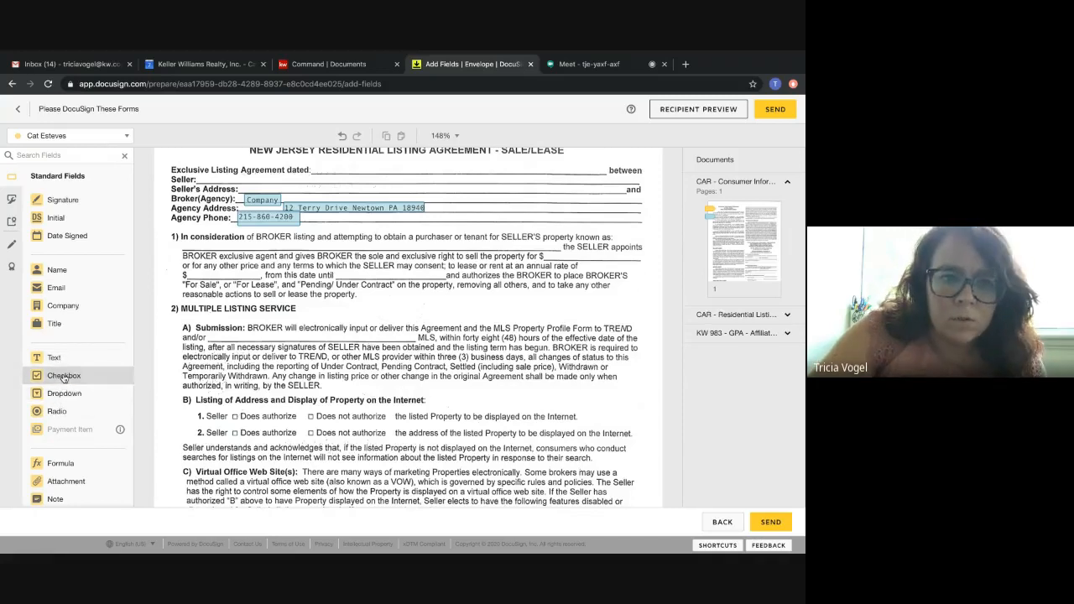
click(232, 416)
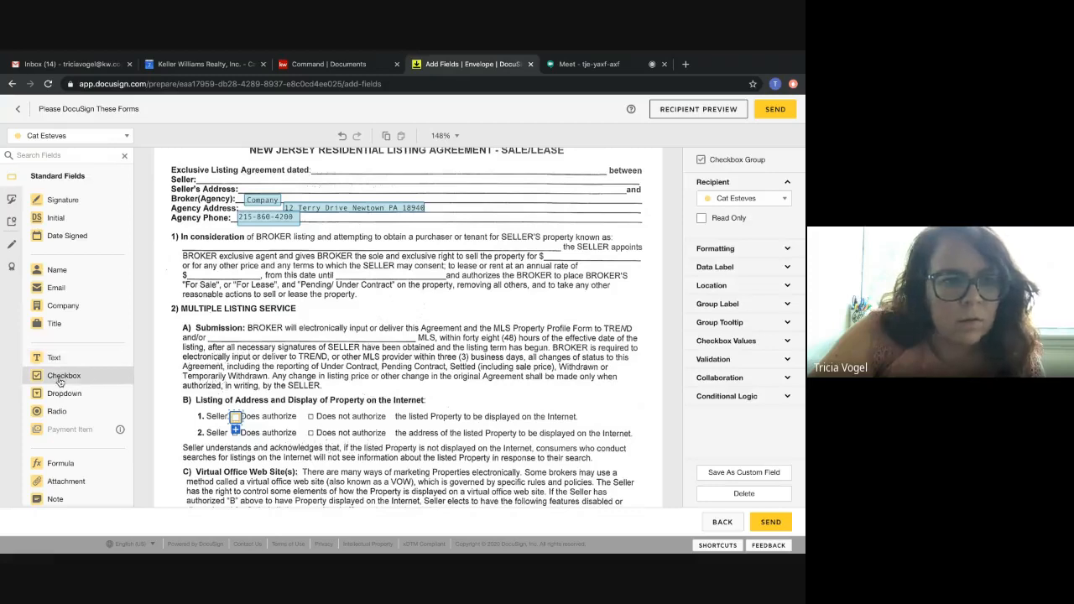
click(234, 433)
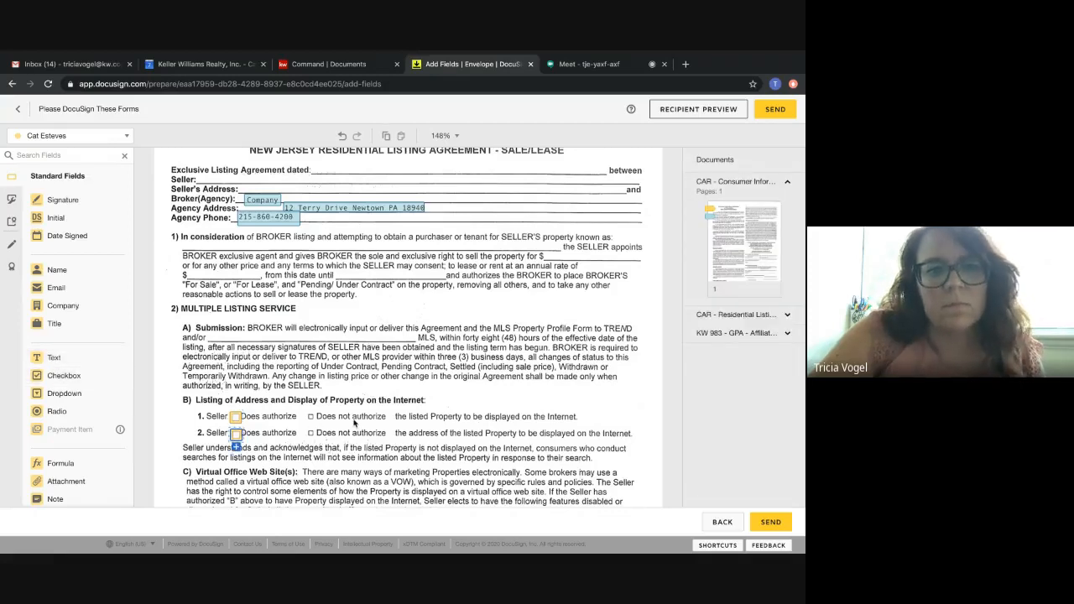
Place a buyer checkbox at "Buyer(s) SELECT Greater Penn Abstract, LLC to provide Title services" on the Affiliated Business Arrangement Disclosure.
scroll(353, 423, down, 3)
scroll(354, 423, down, 2)
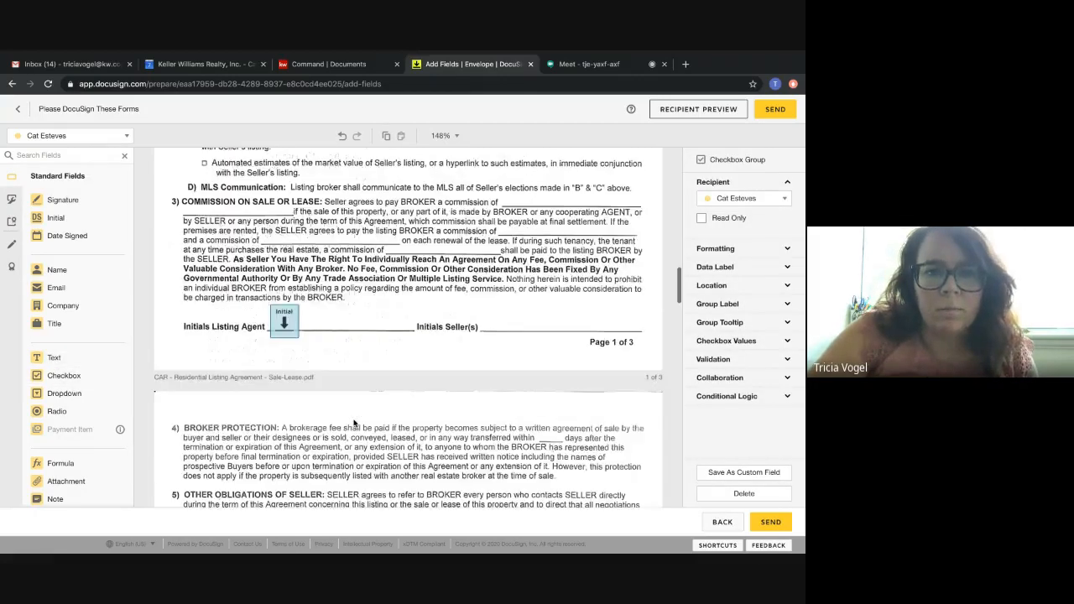
scroll(353, 423, down, 10)
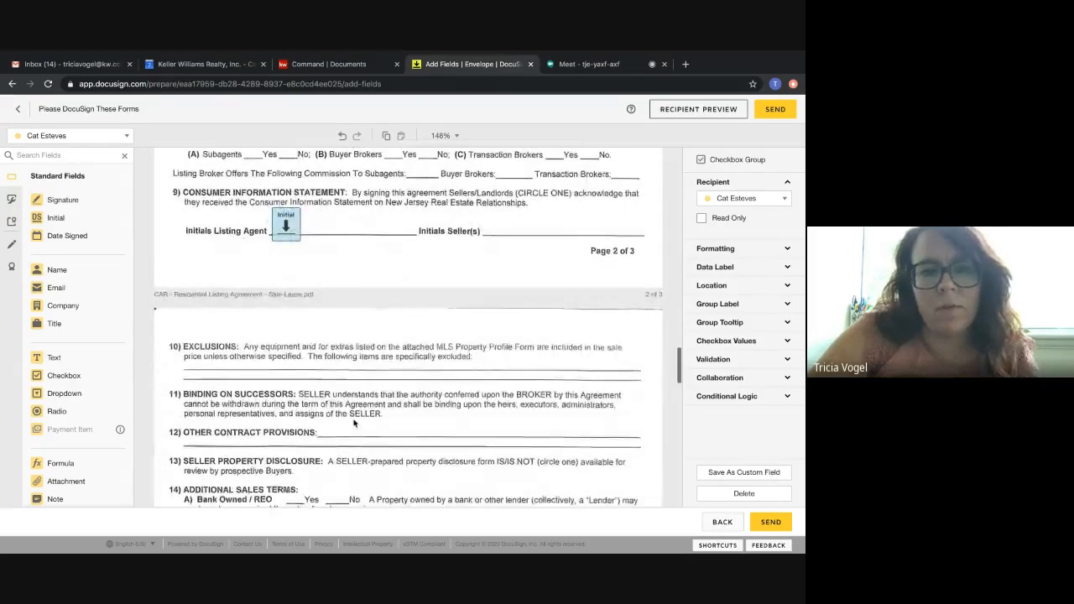
scroll(353, 423, down, 5)
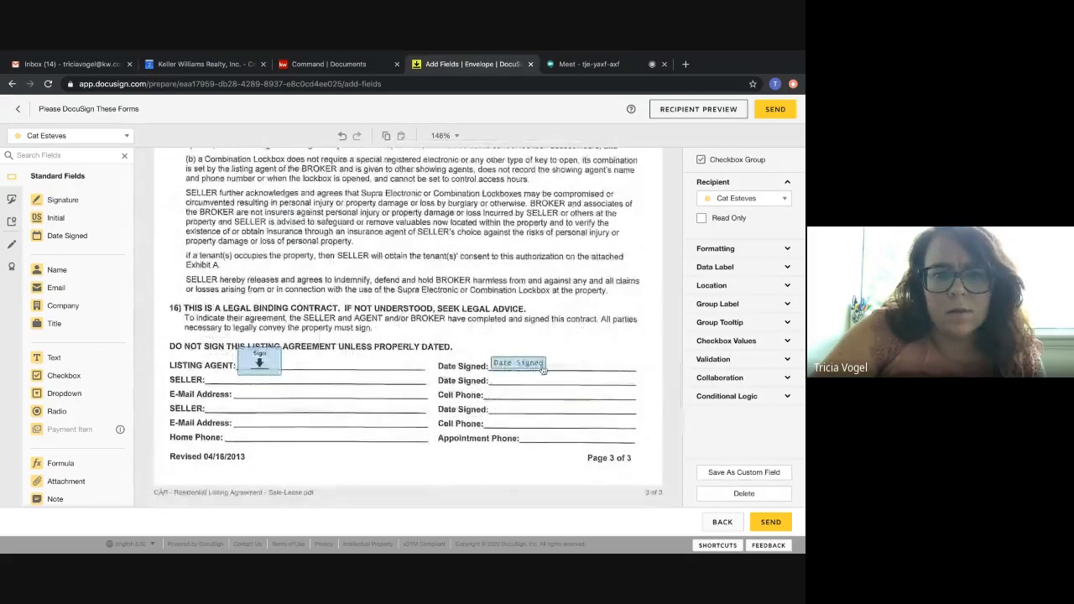
scroll(519, 373, down, 5)
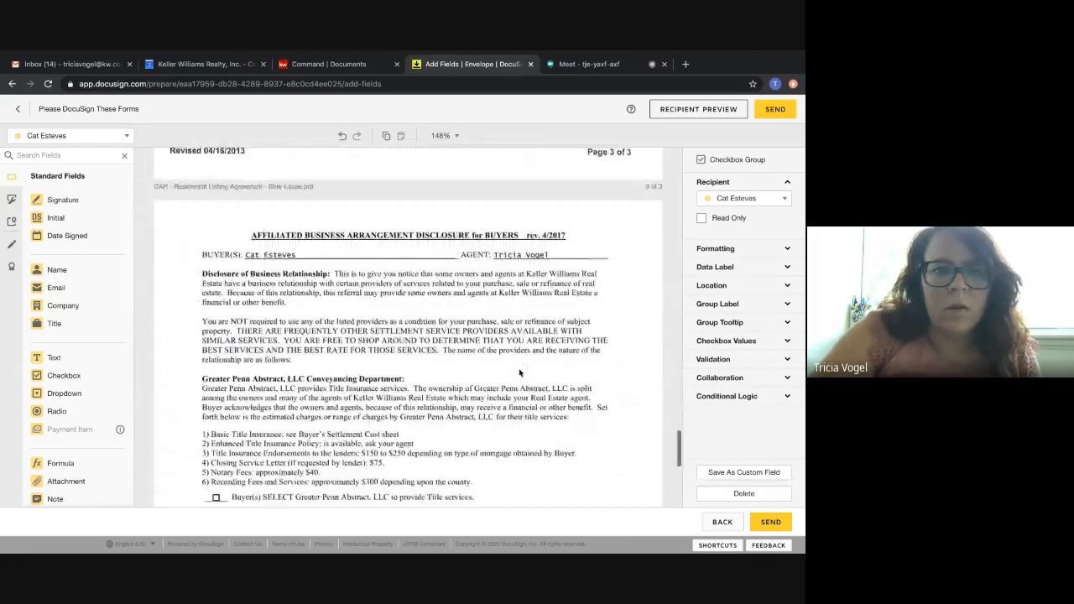
scroll(519, 374, down, 1)
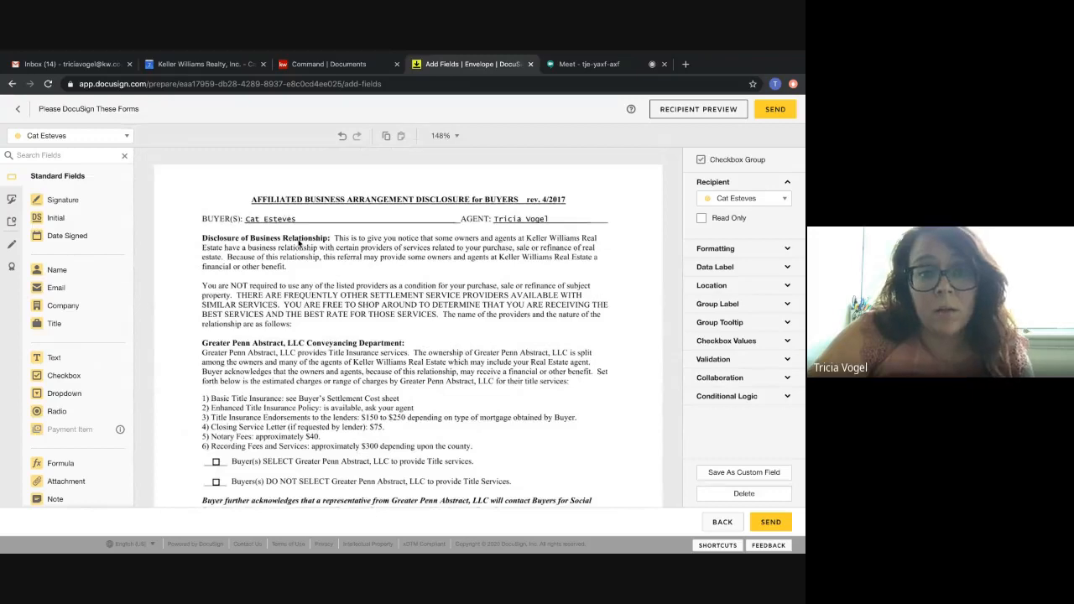
scroll(335, 394, down, 4)
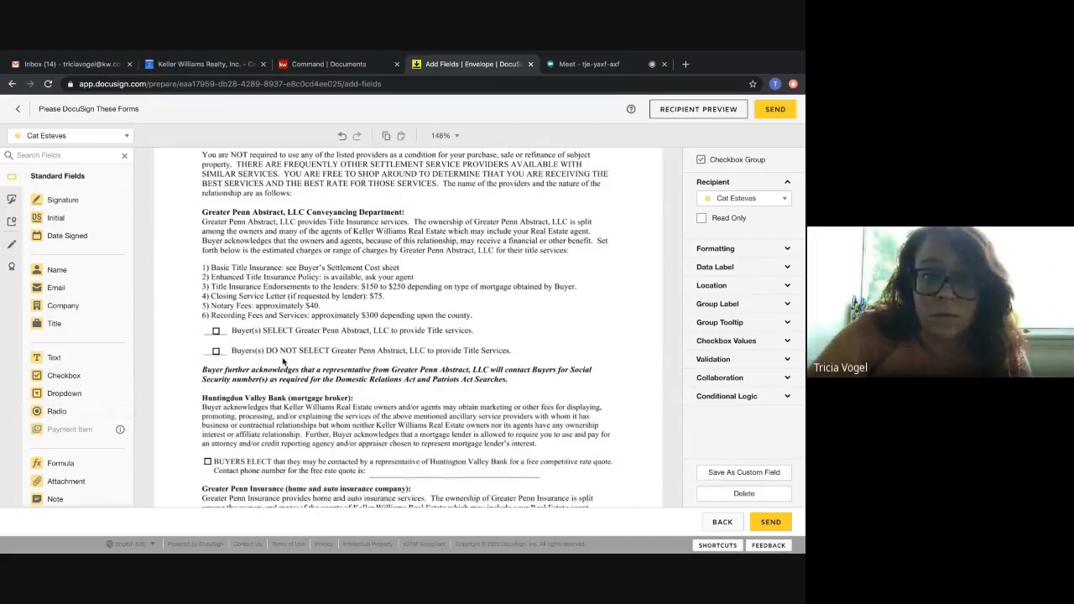
click(63, 375)
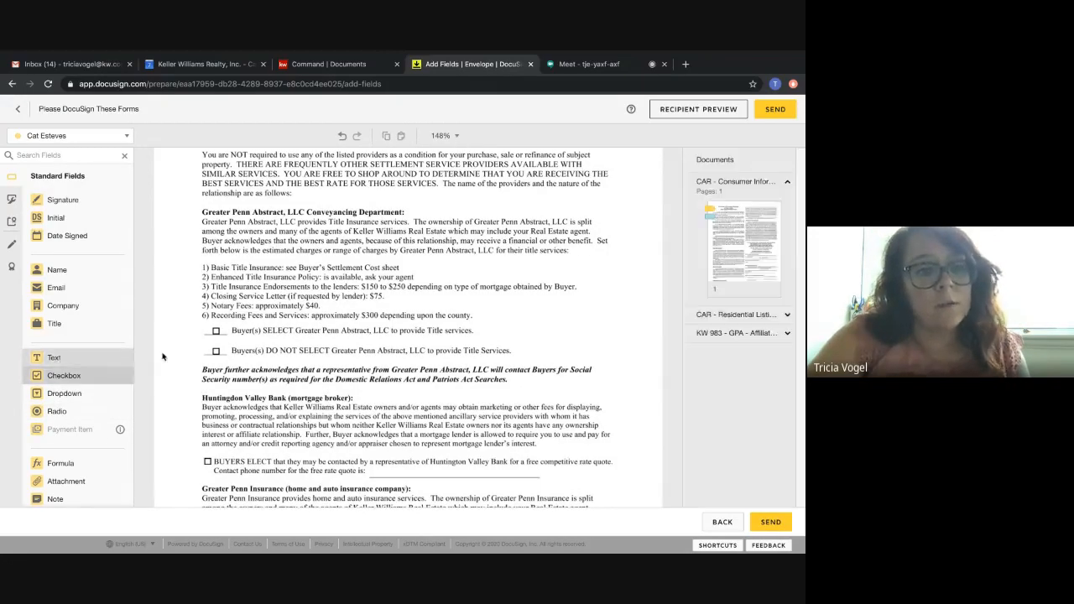
click(213, 330)
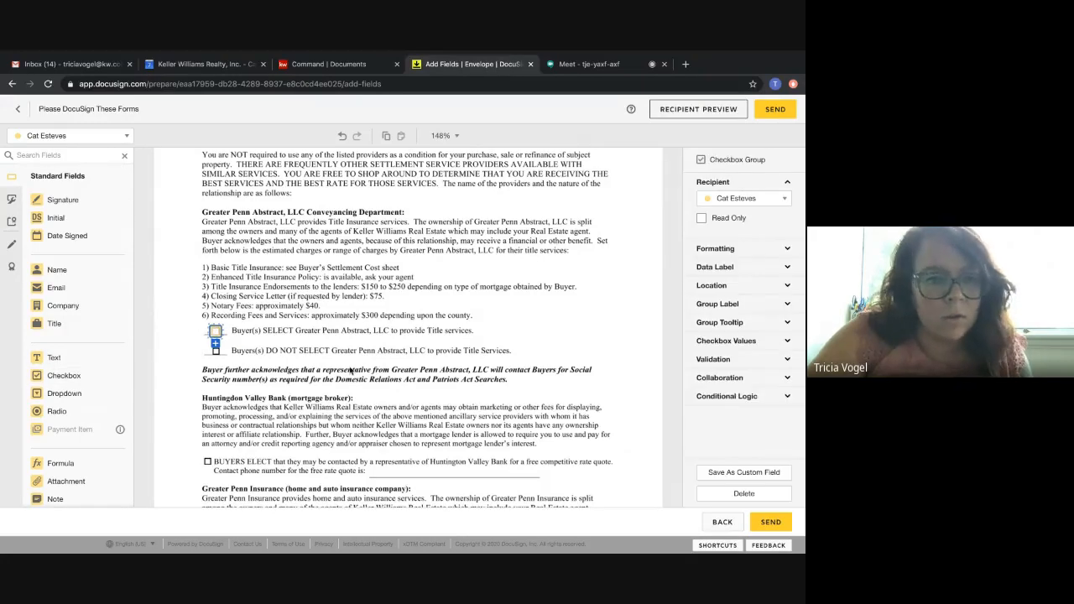
Add the buyer's Signature and Date Signed fields on the first Buyer line below the Buyer Acknowledgement.
scroll(351, 370, down, 3)
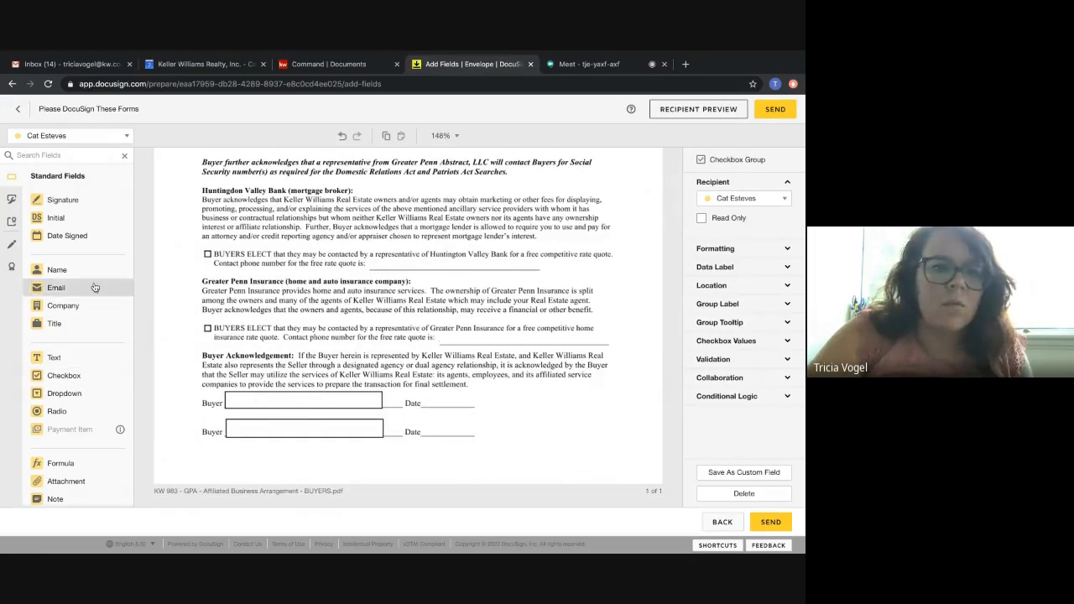
click(63, 199)
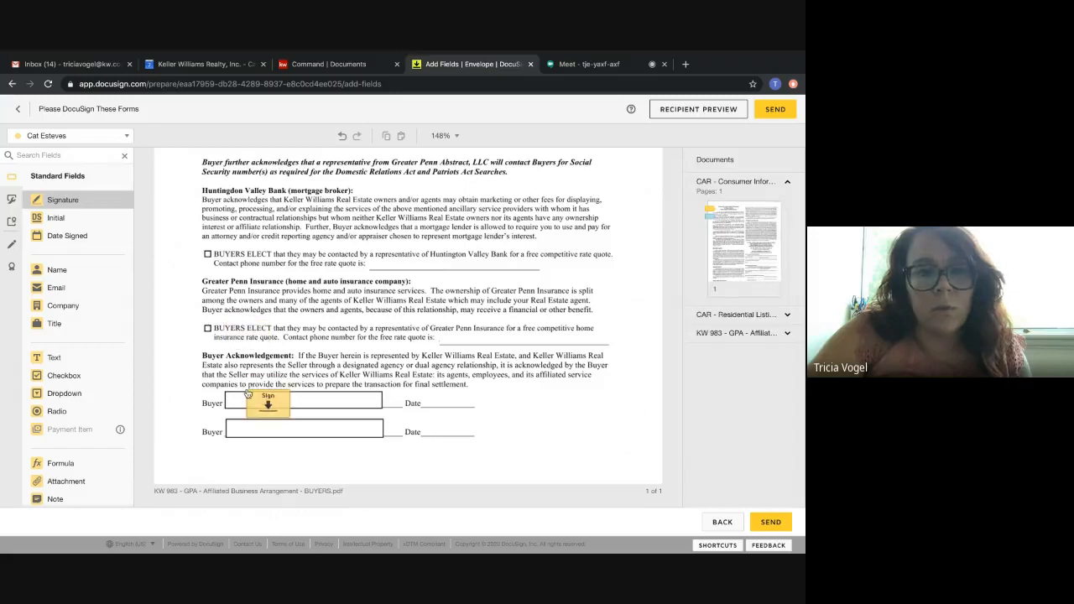
click(246, 385)
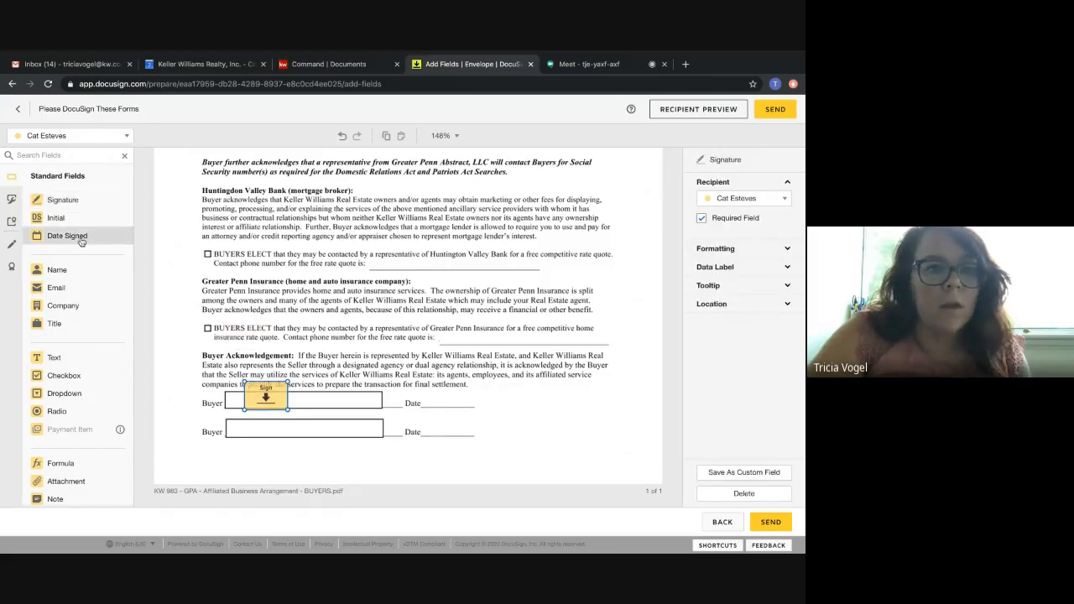
click(77, 238)
click(416, 392)
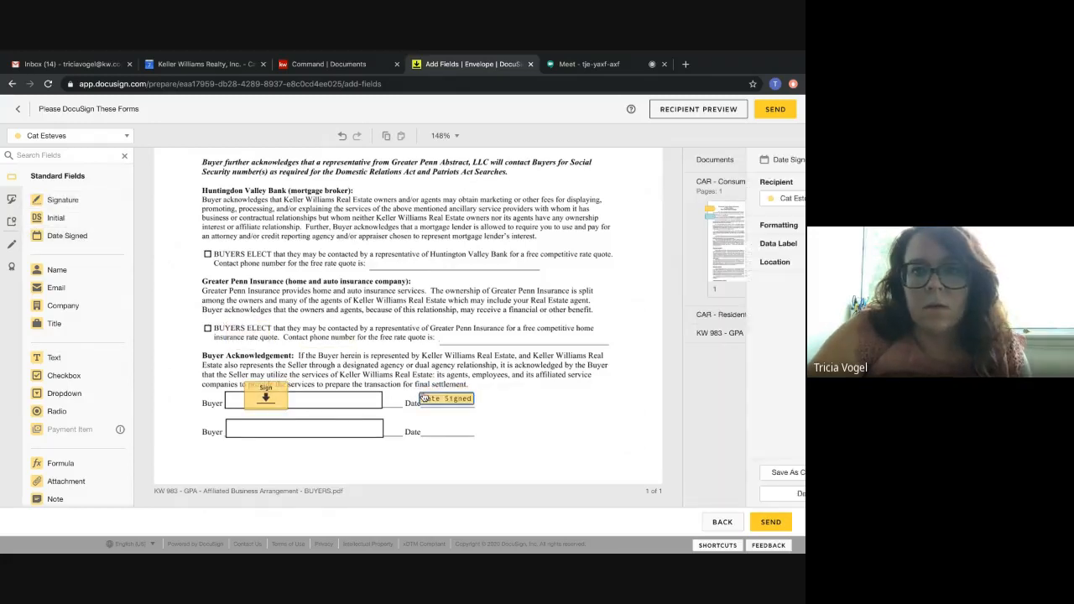
Preview the envelope as the buyer and check the signature and date fields across the forms.
scroll(518, 411, down, 1)
scroll(518, 411, up, 10)
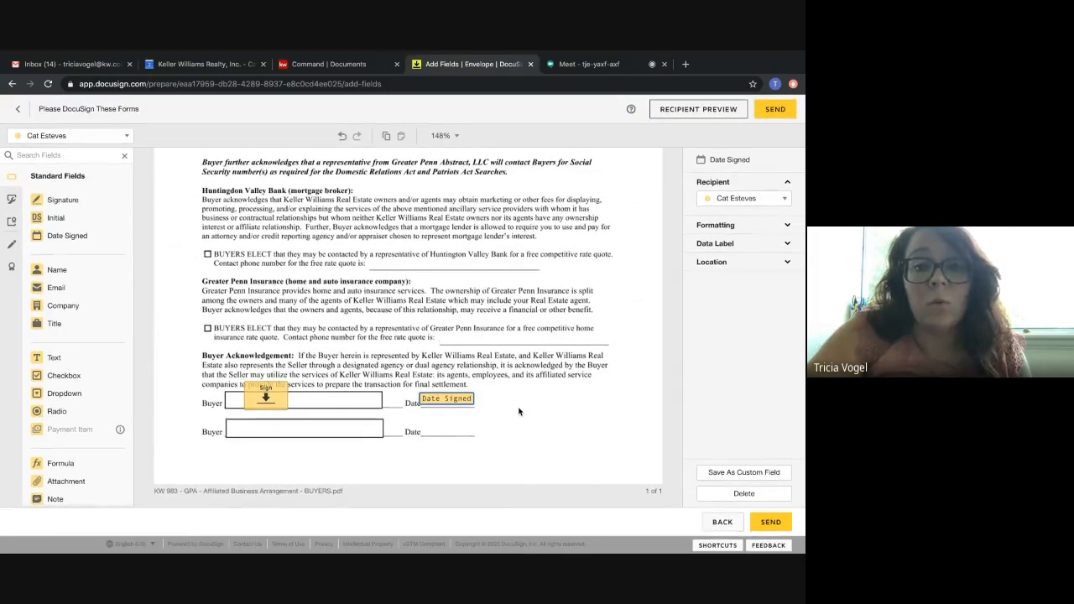
scroll(518, 411, up, 15)
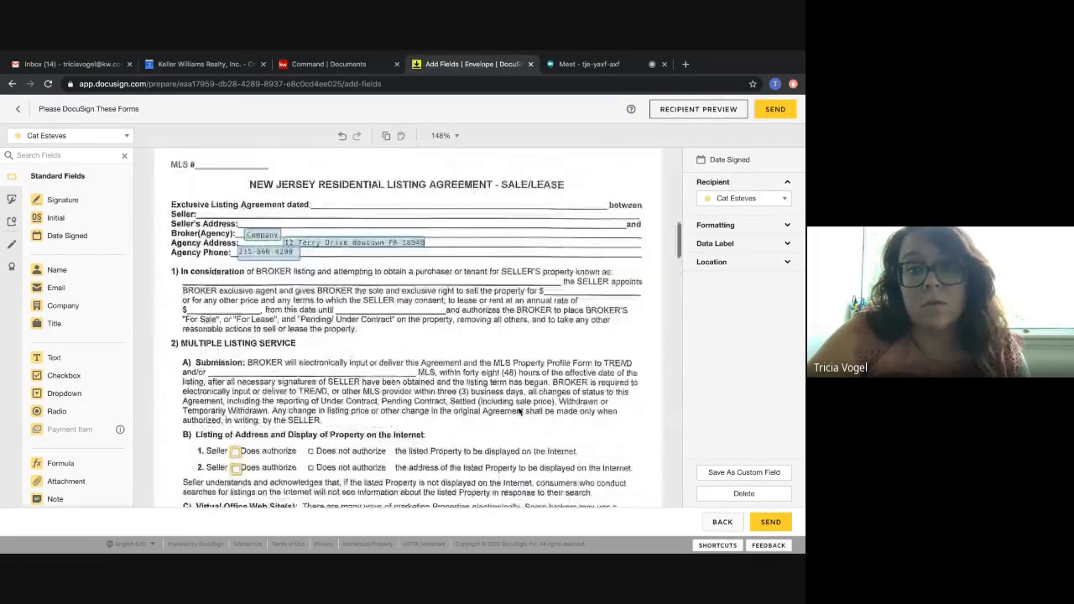
scroll(518, 411, down, 5)
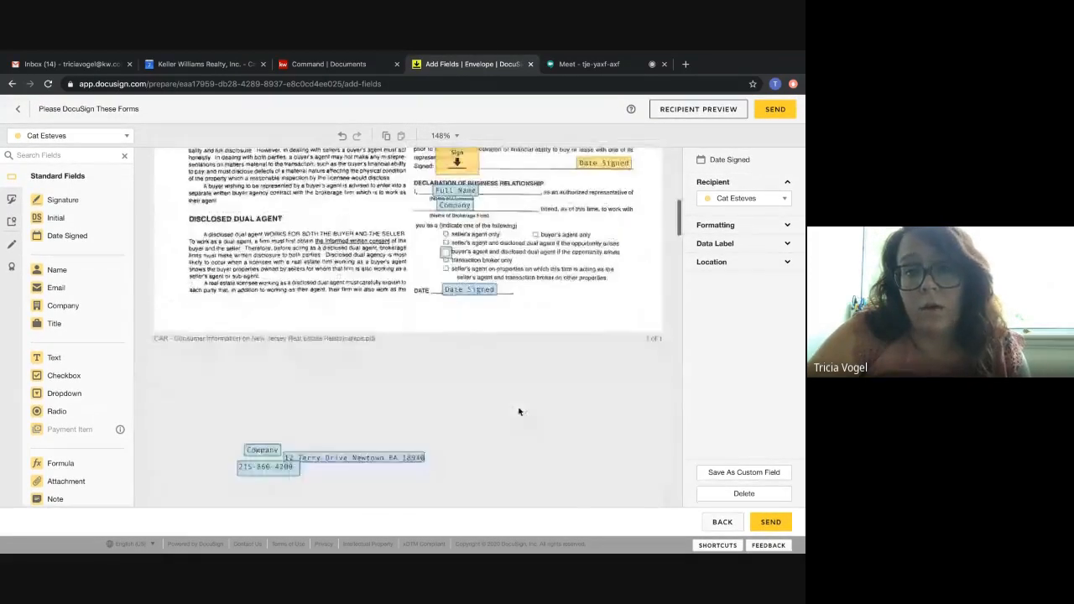
click(681, 111)
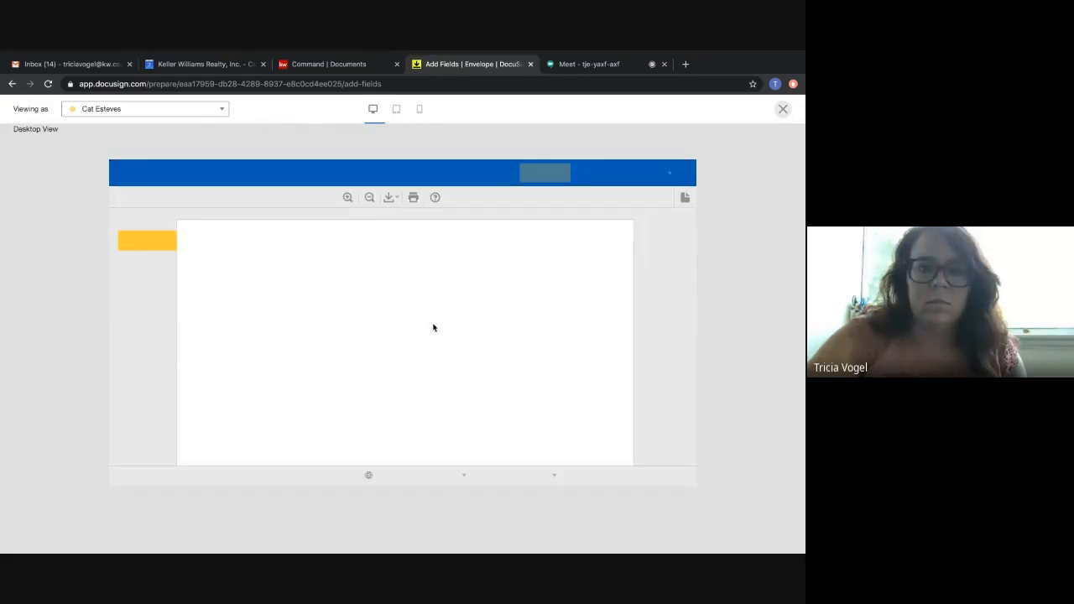
scroll(433, 327, down, 5)
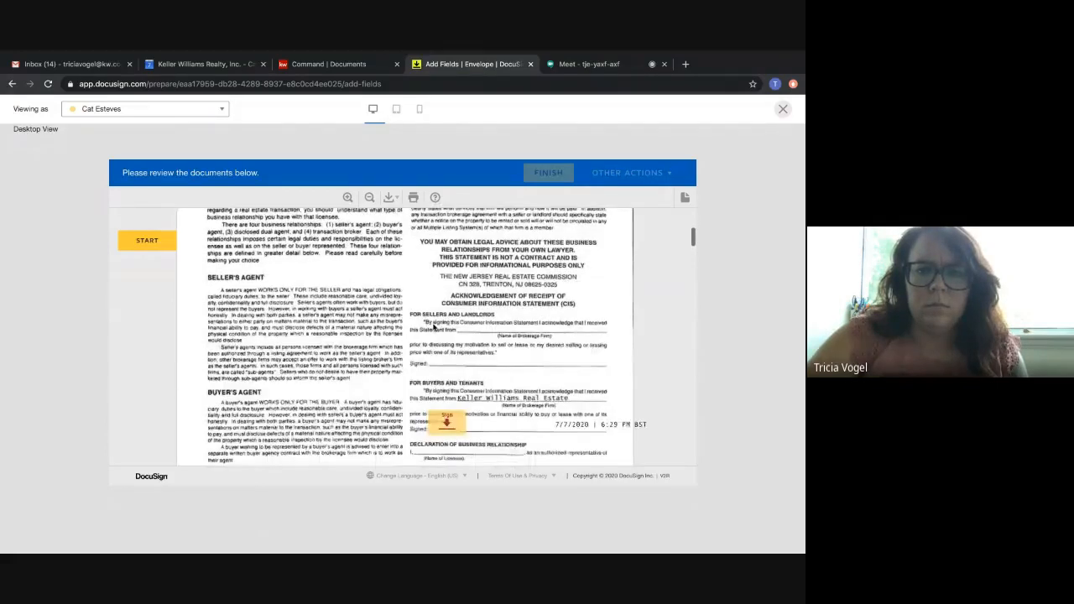
scroll(433, 328, down, 2)
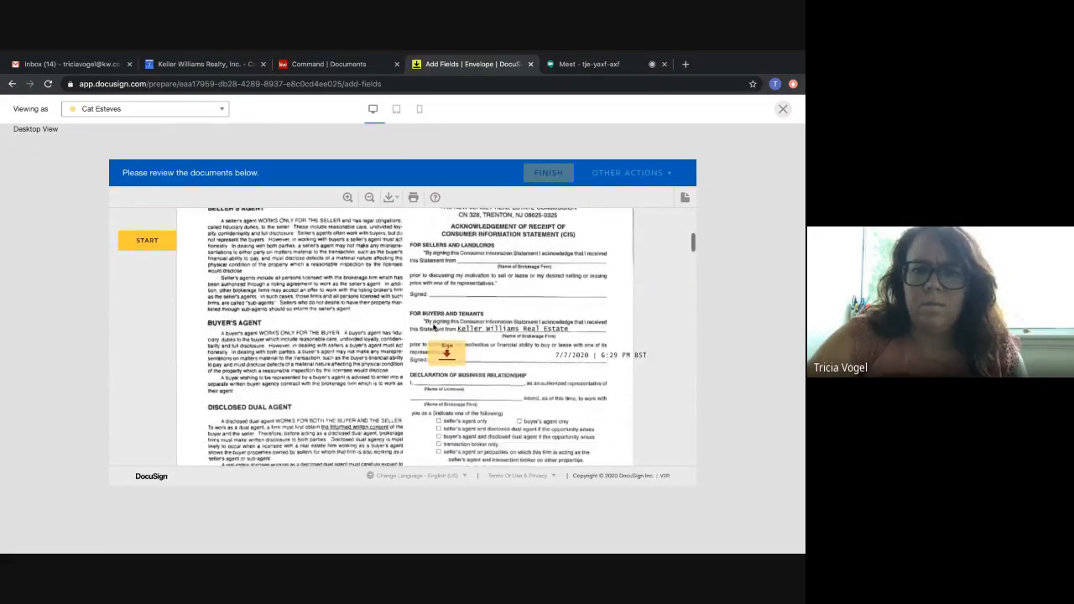
scroll(434, 328, down, 3)
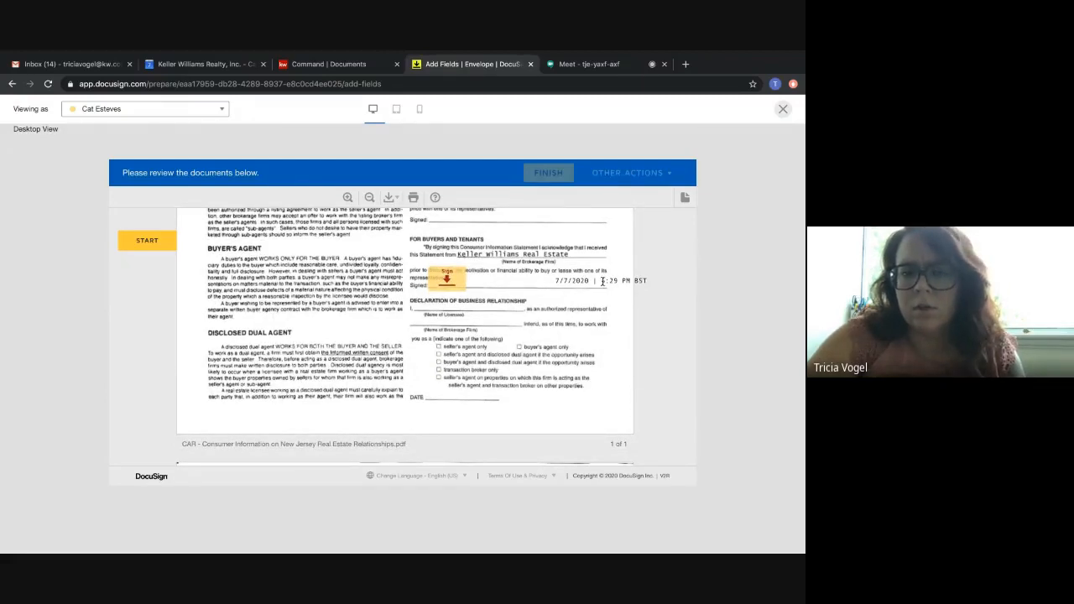
drag(601, 282, 637, 289)
click(604, 325)
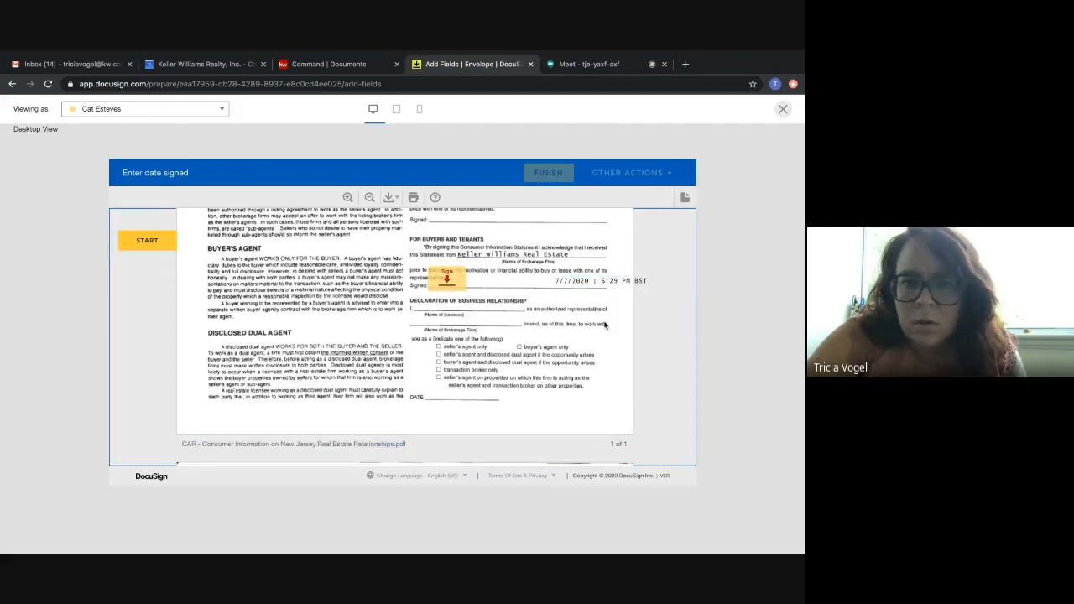
scroll(604, 325, down, 3)
scroll(604, 326, down, 5)
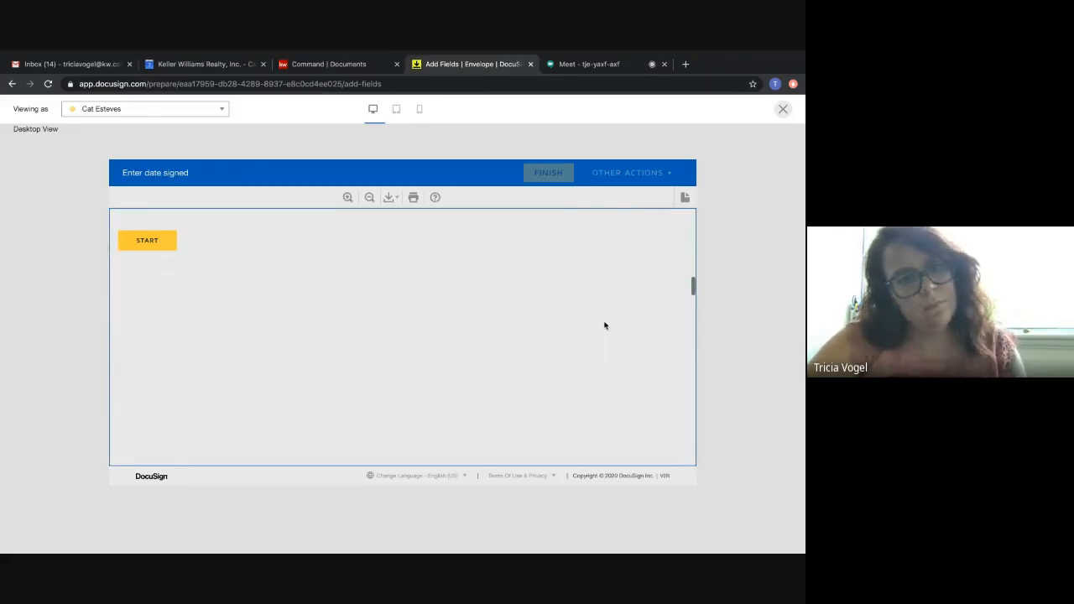
scroll(604, 325, down, 5)
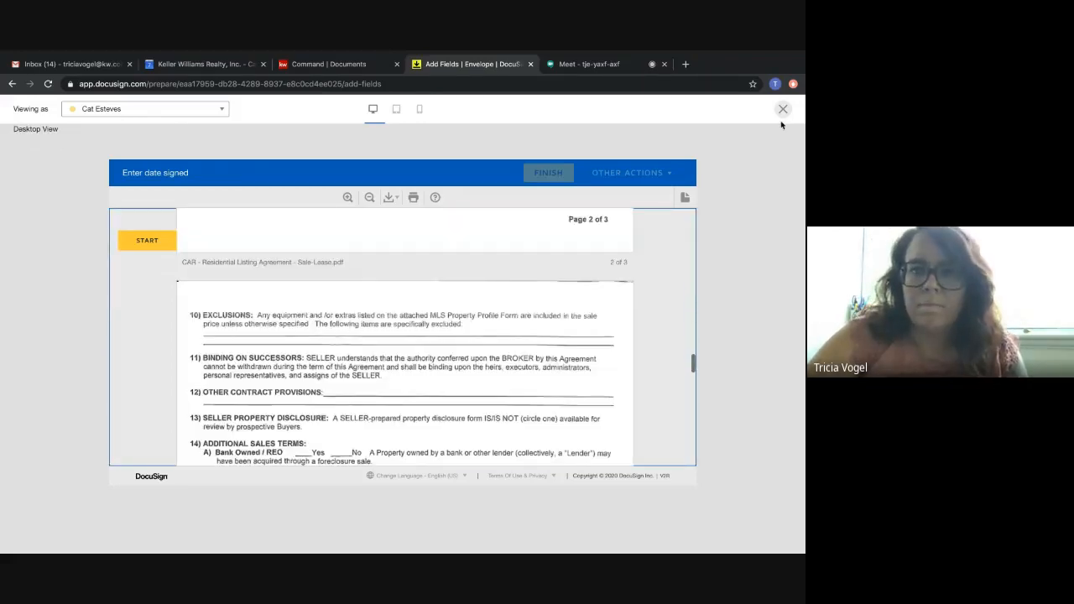
scroll(566, 330, down, 2)
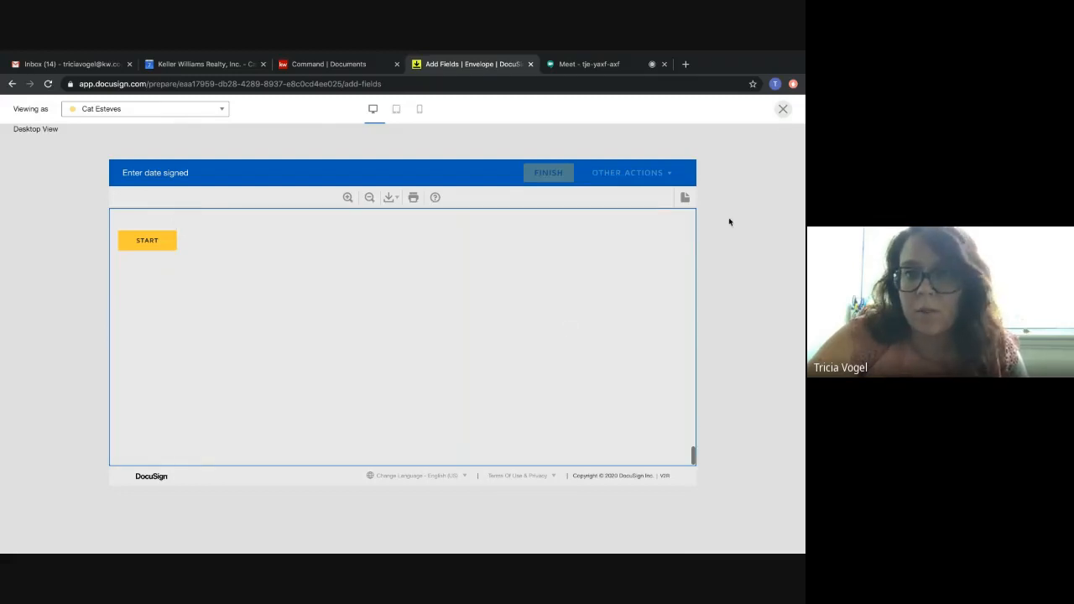
click(782, 109)
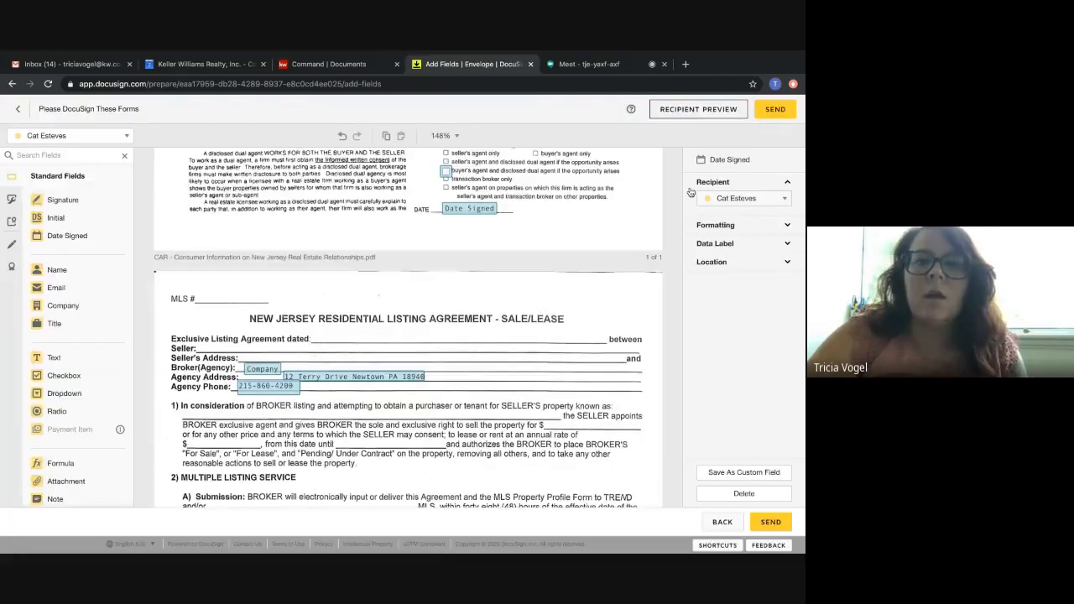
Send the tagged envelope to its recipients for signing.
click(776, 110)
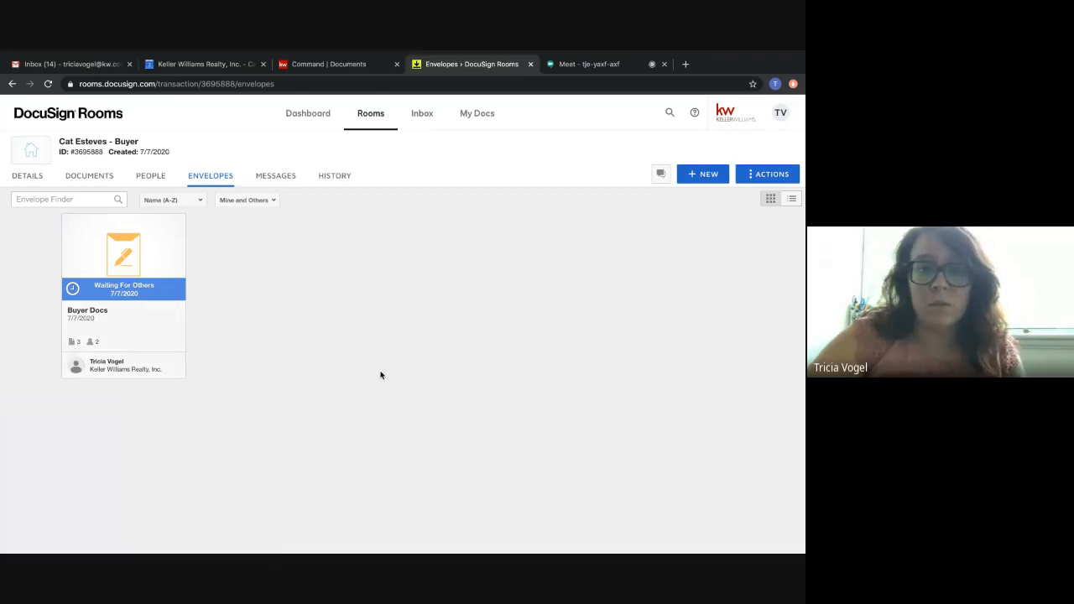
Switch to Gmail and read the DocuSign "You've been invited to a room" e-mail, including its recipient details.
click(88, 64)
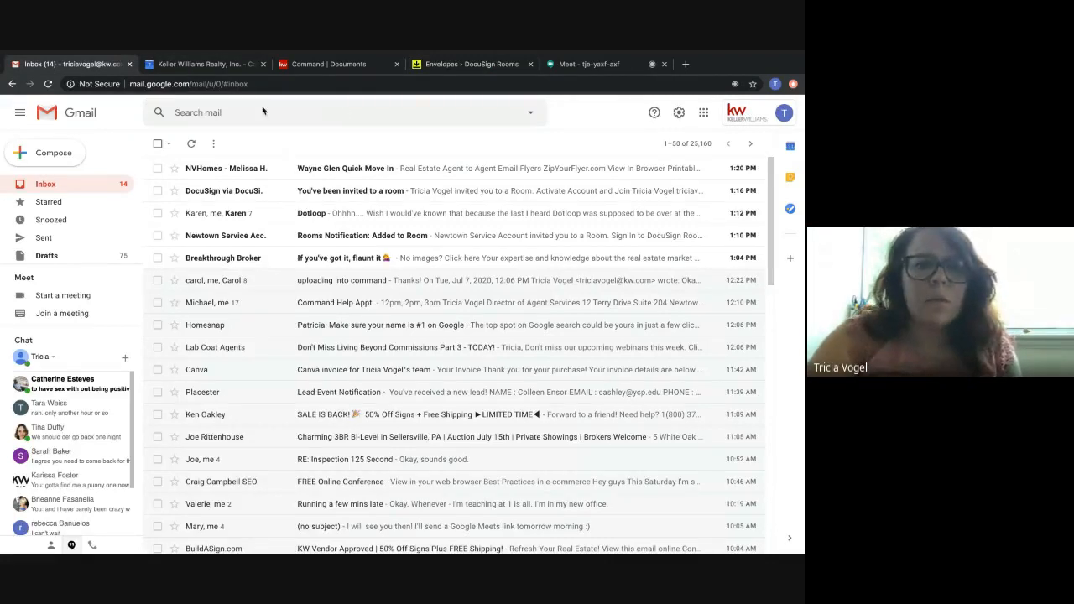
click(256, 194)
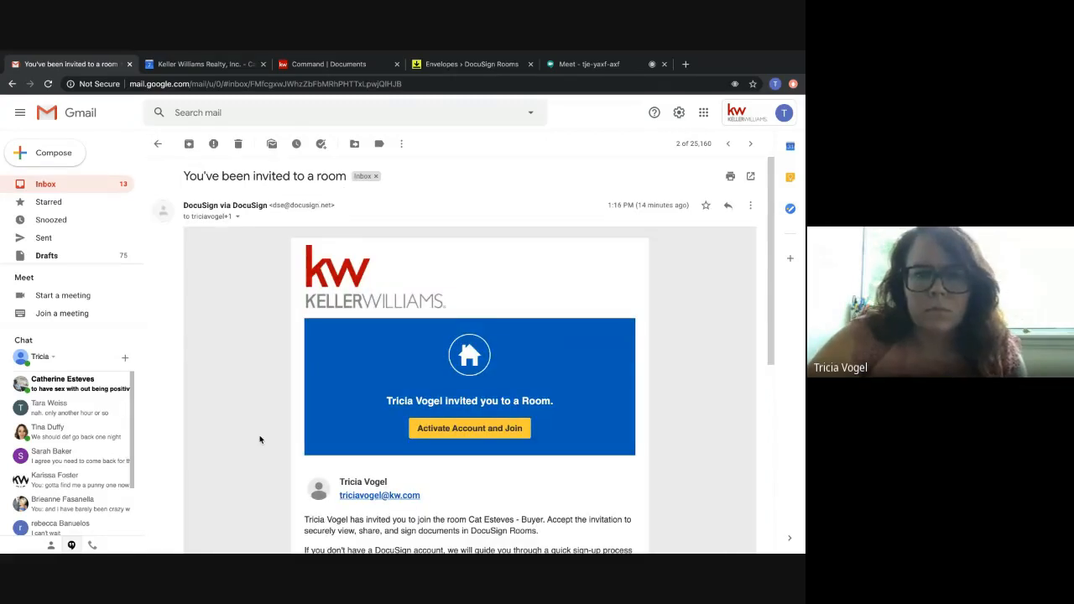
scroll(259, 438, down, 5)
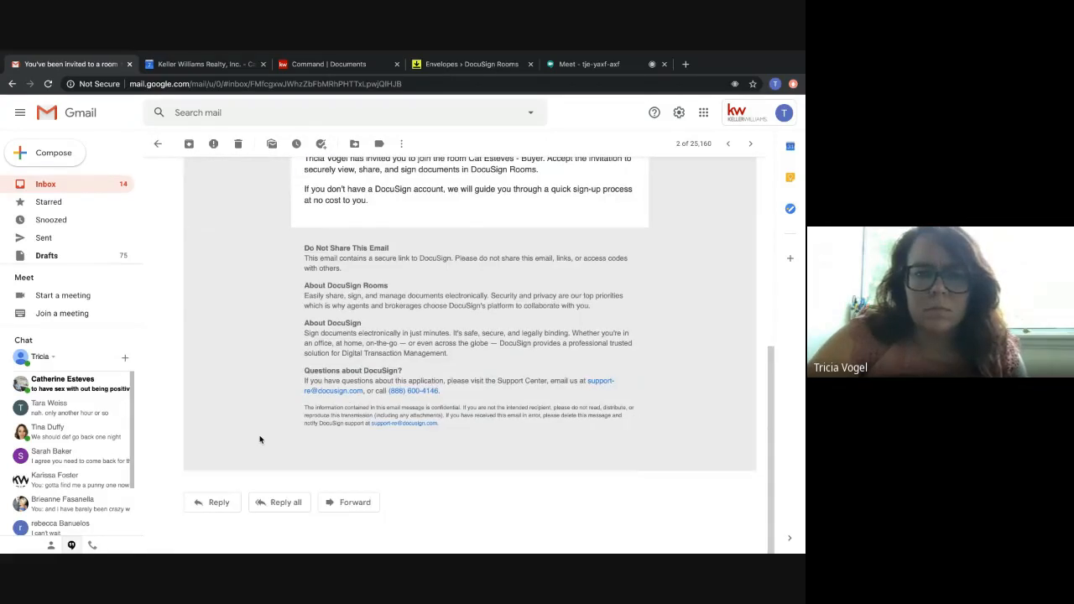
scroll(259, 439, up, 5)
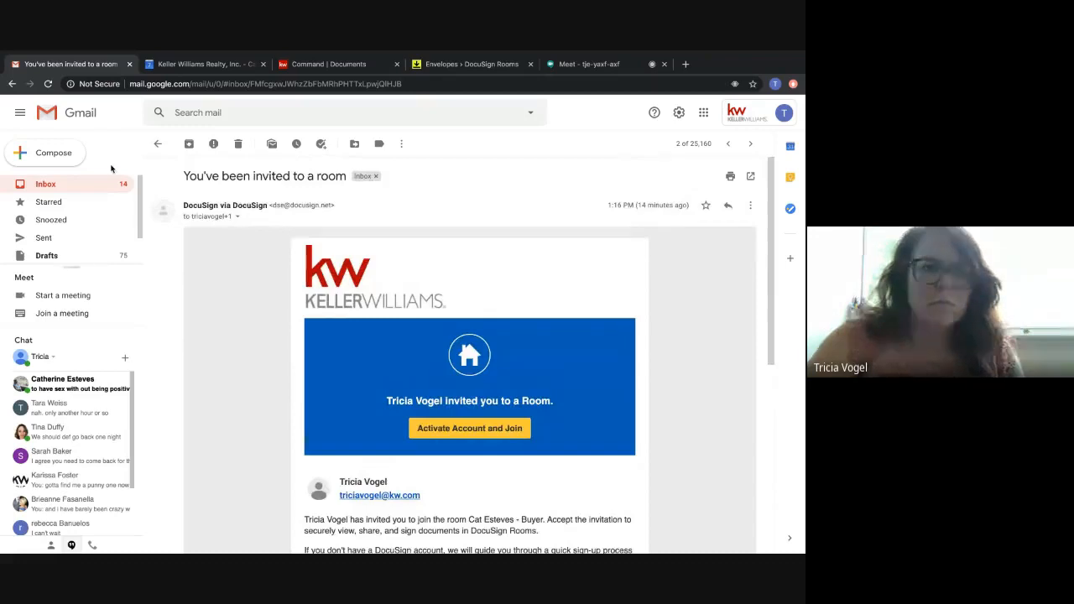
click(239, 218)
click(216, 413)
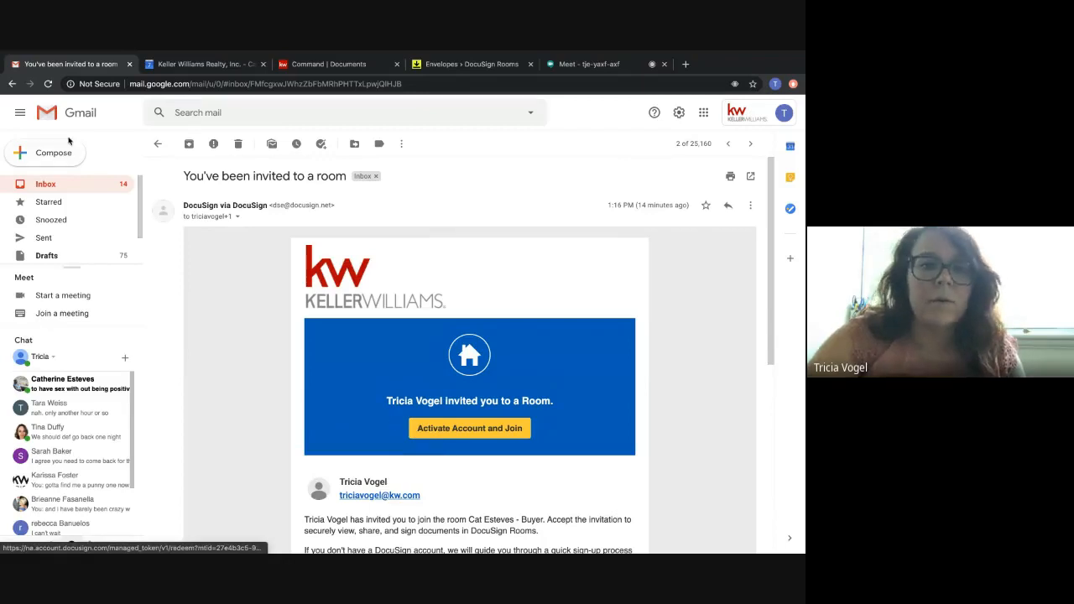
Open the documents from the "Please DocuSign These Forms" e-mail and agree to use electronic records and signatures.
click(59, 185)
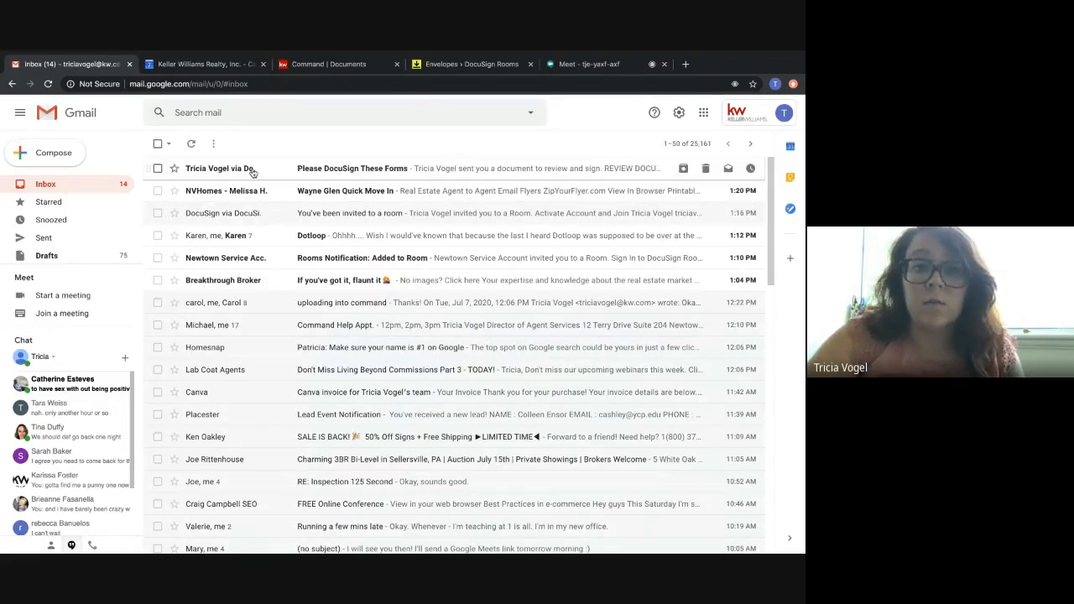
click(252, 172)
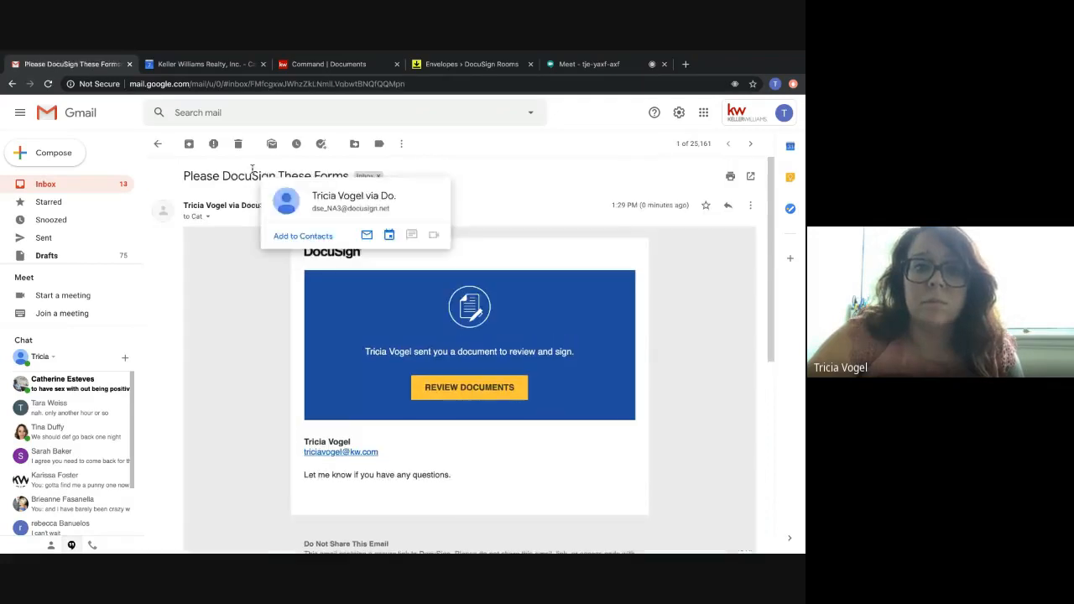
click(477, 394)
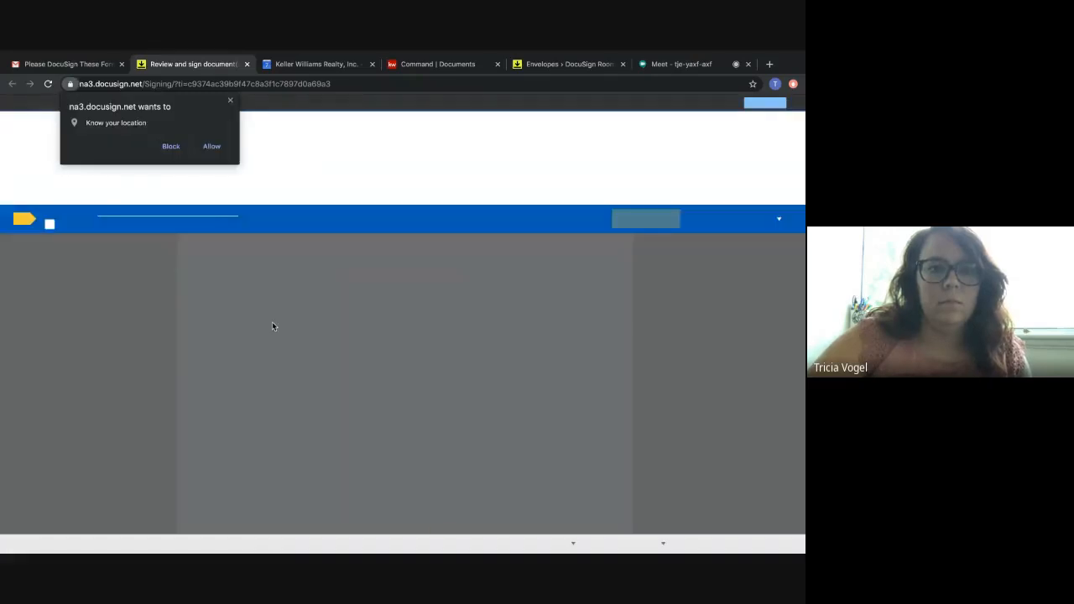
click(230, 100)
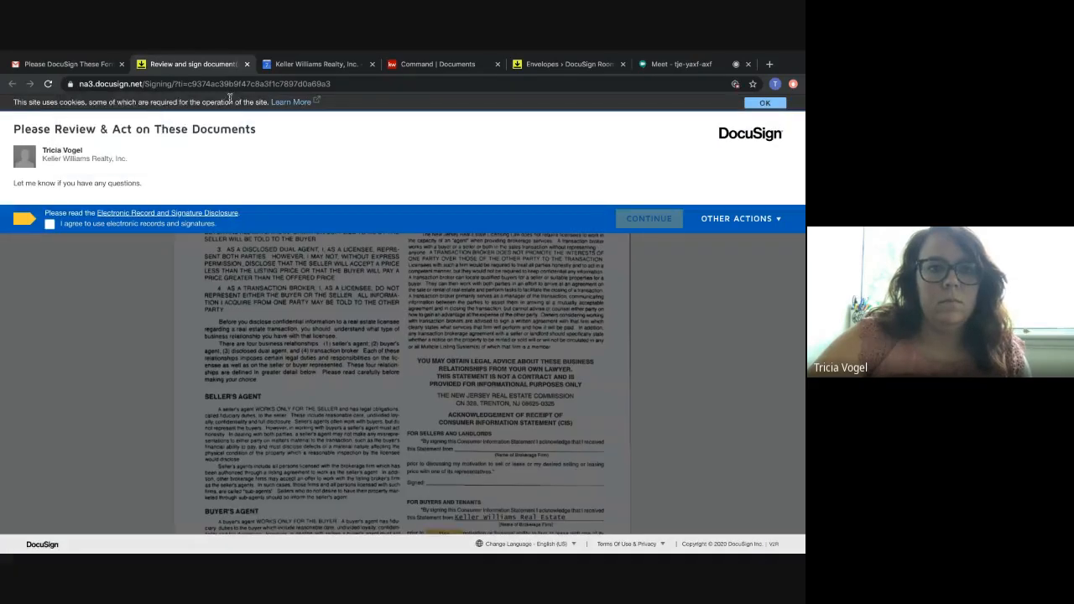
click(51, 225)
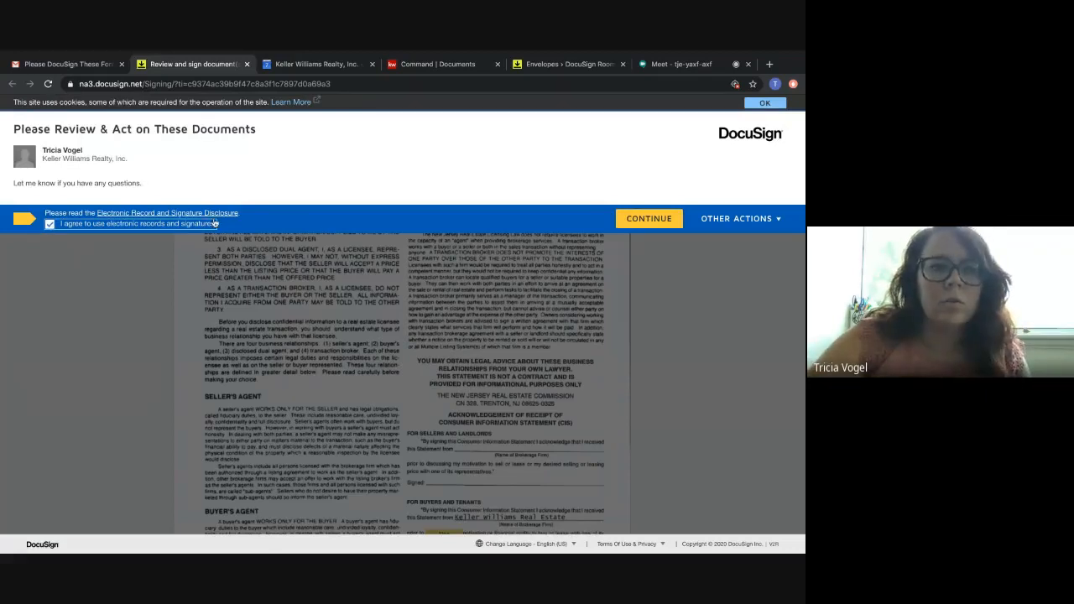
click(658, 220)
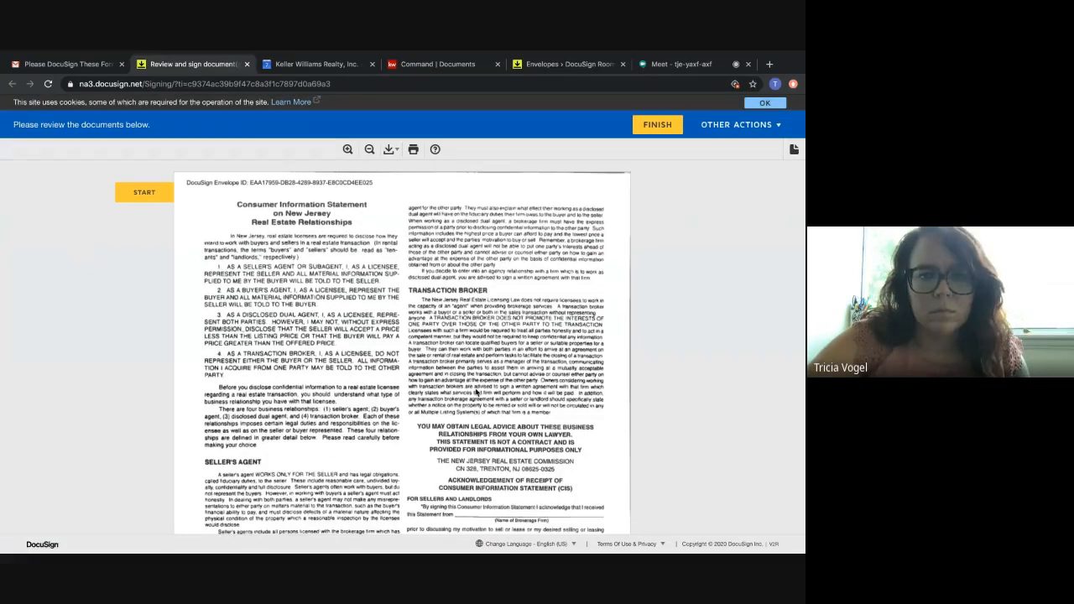
Adopt the buyer's signature in the preselected style and sign the buyers' line of the Consumer Information Statement.
scroll(477, 392, down, 3)
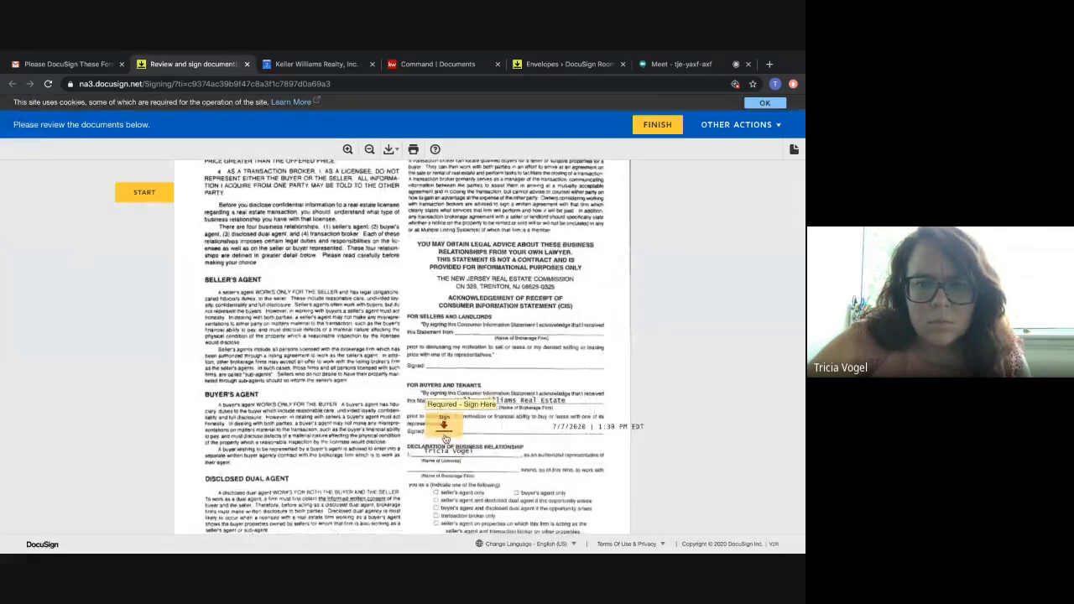
click(444, 426)
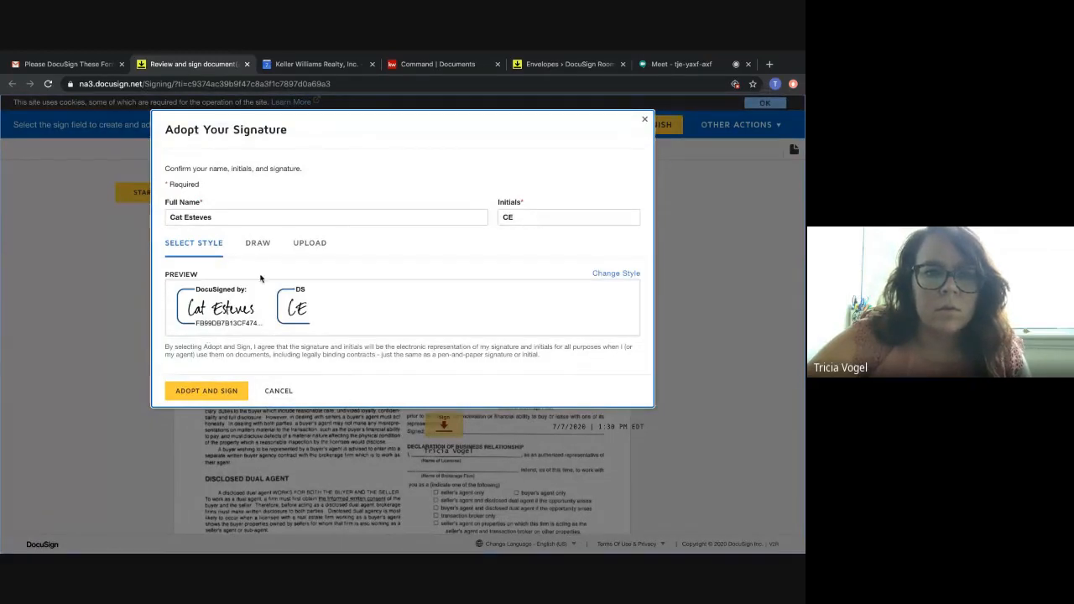
click(258, 242)
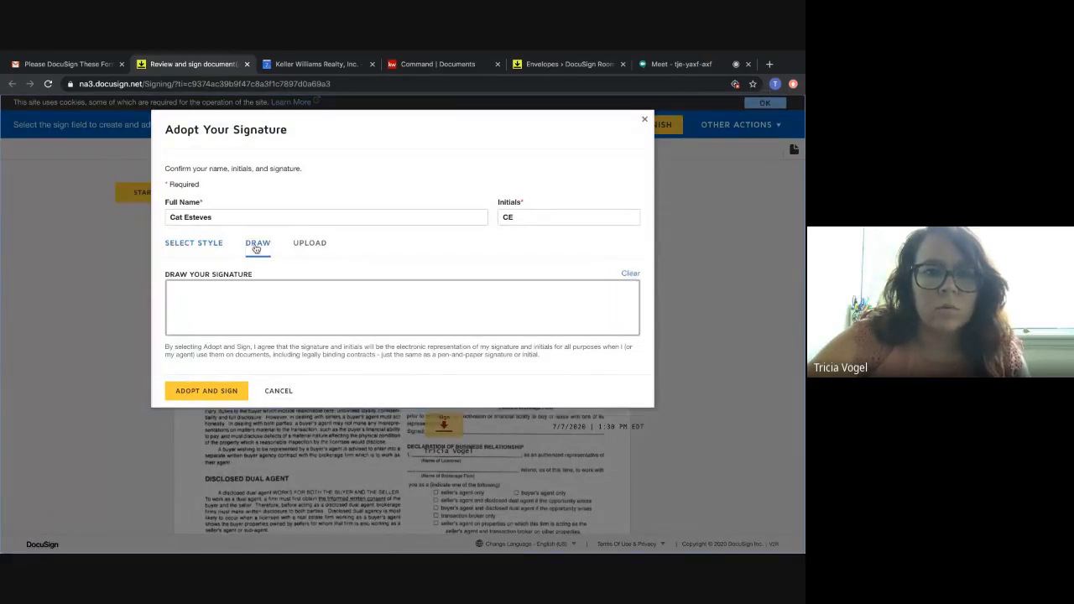
click(311, 245)
click(208, 242)
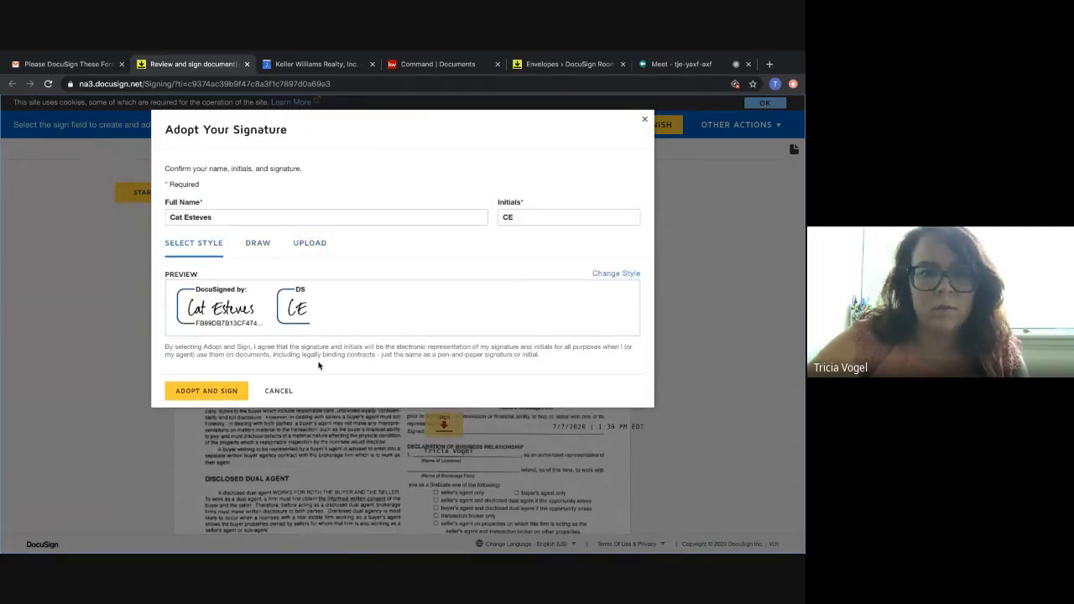
click(210, 392)
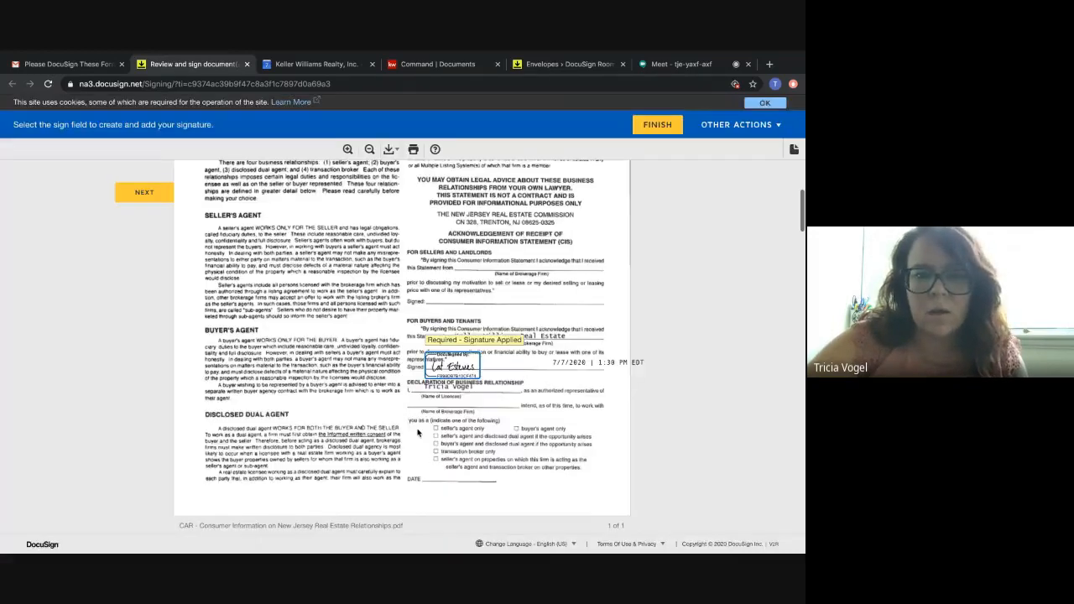
Sign the first Buyer line below the Buyer Acknowledgement on the Affiliated Business Arrangement Disclosure.
scroll(418, 433, down, 20)
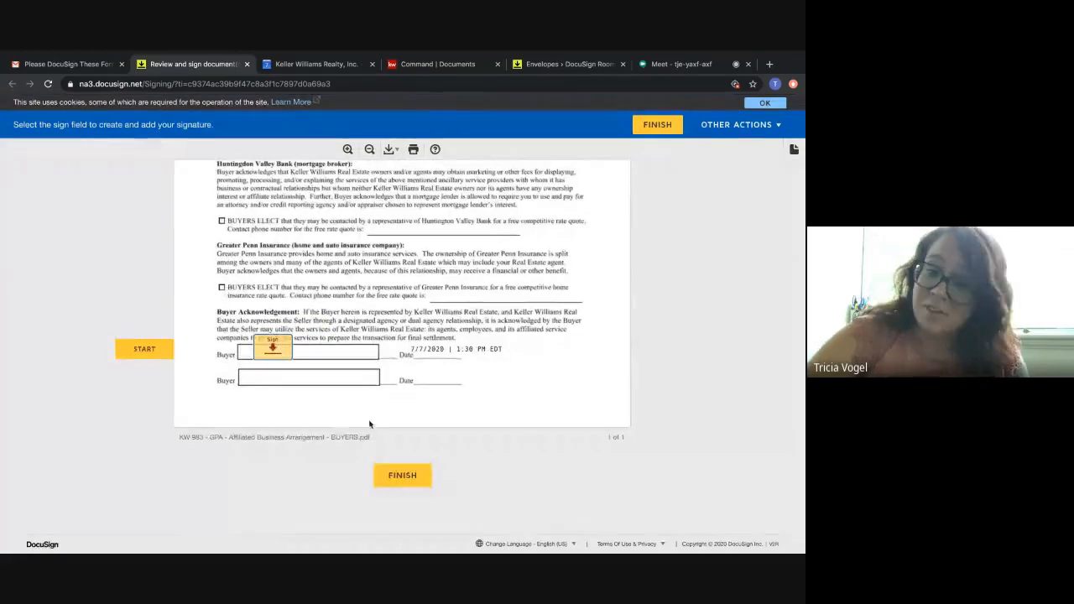
scroll(420, 346, up, 15)
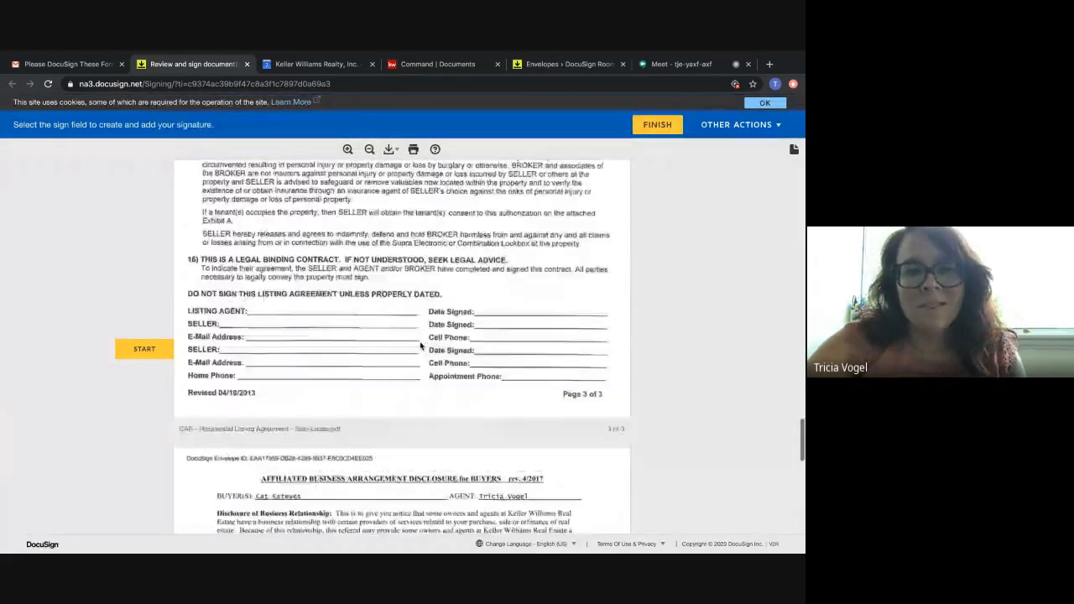
scroll(420, 346, up, 15)
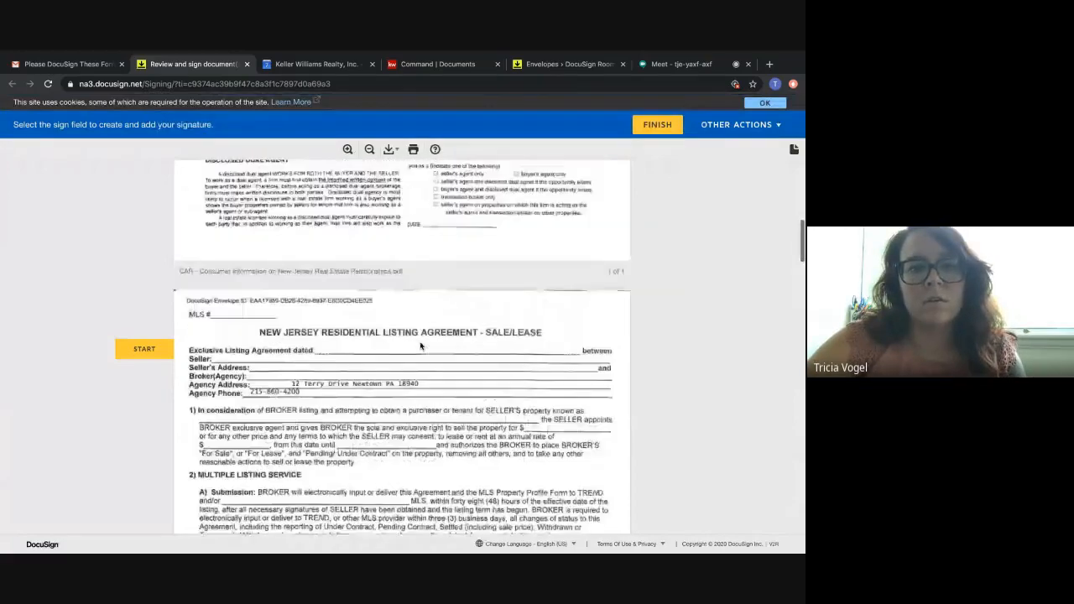
scroll(421, 346, up, 3)
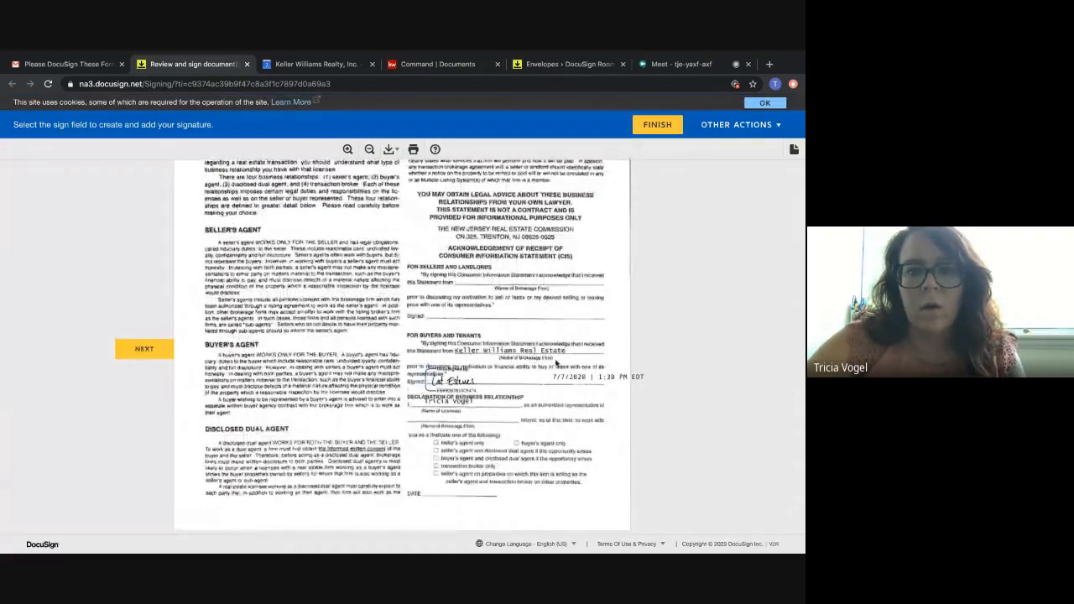
scroll(417, 411, down, 20)
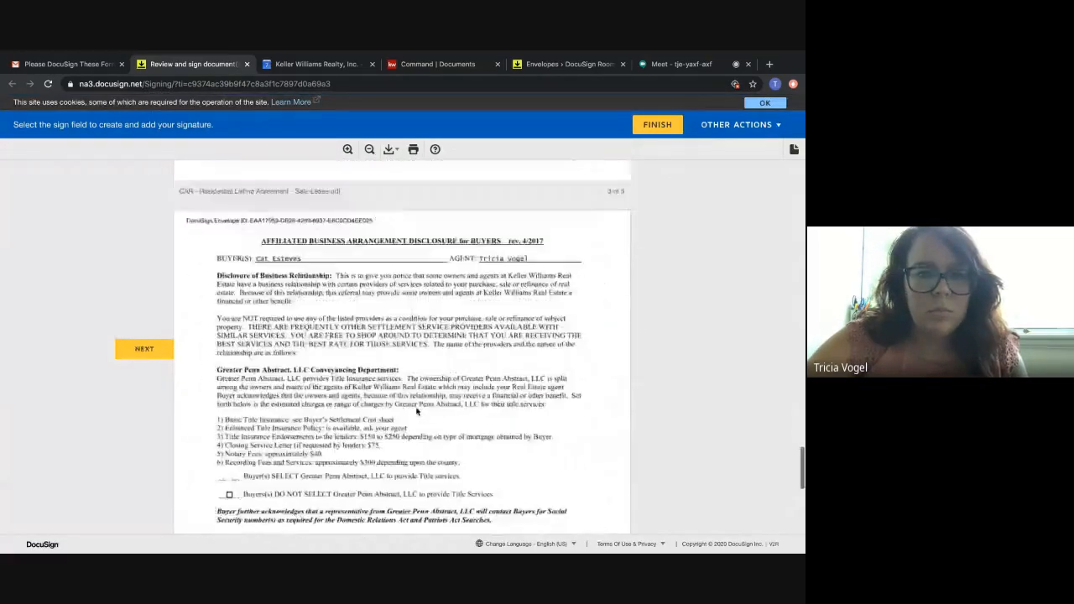
click(273, 344)
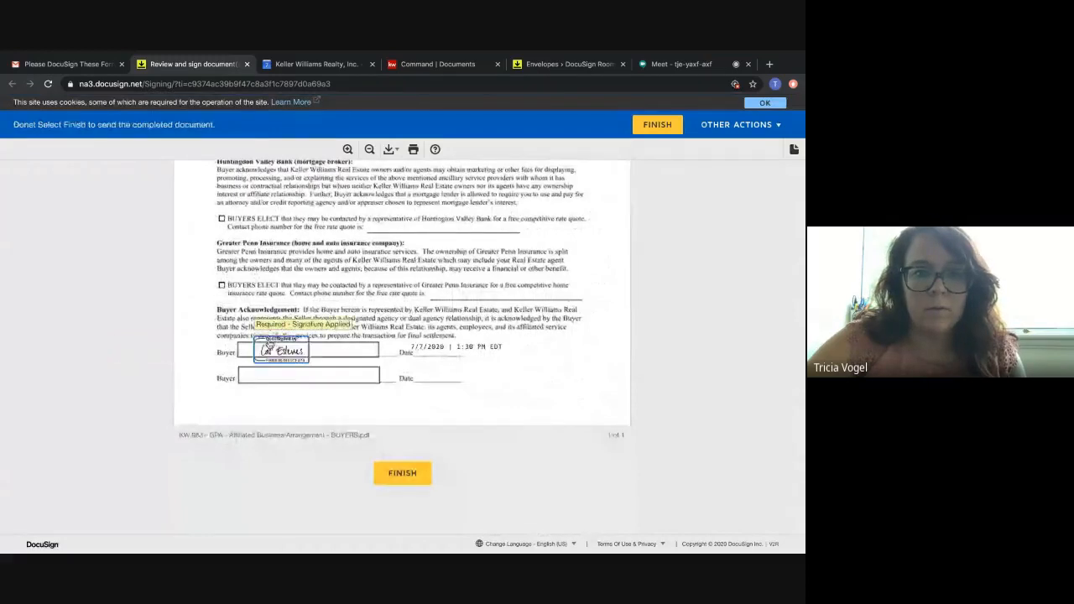
Finish the buyer's signing session, decline the free DocuSign account, and return to Gmail.
click(399, 479)
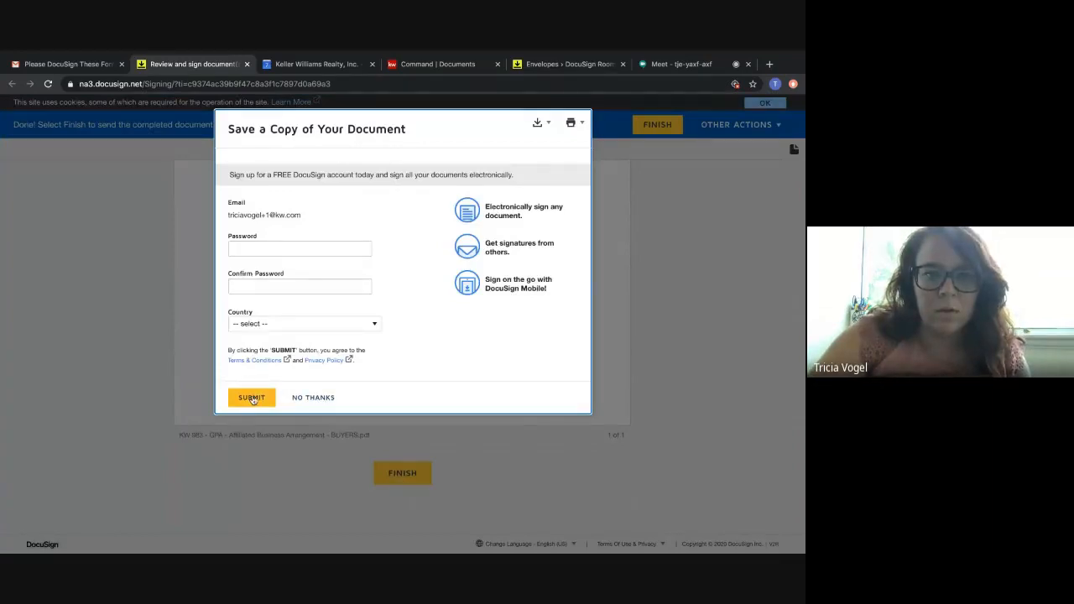
click(318, 399)
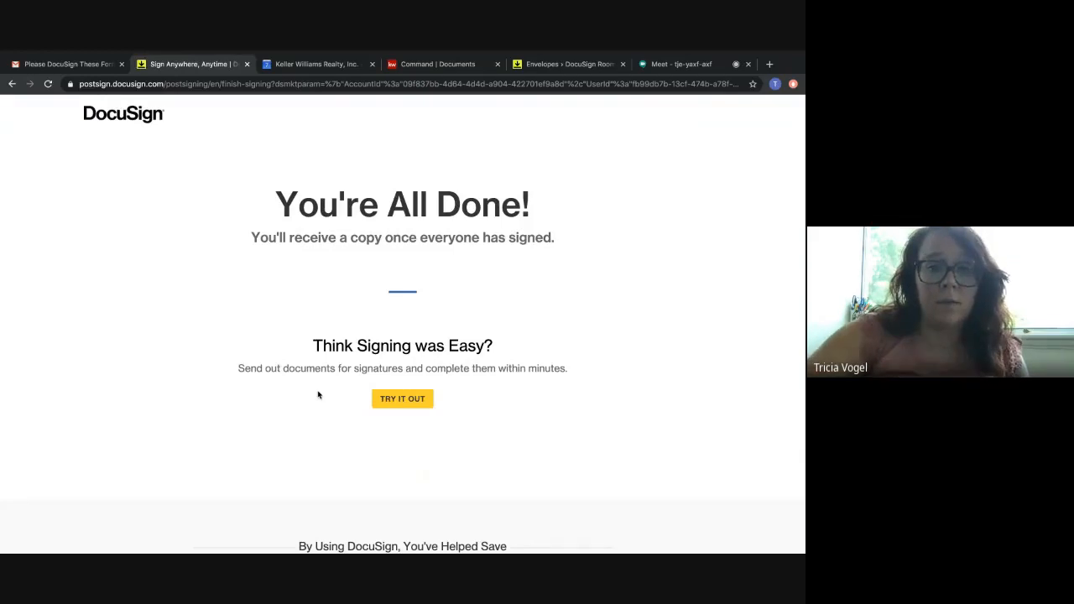
click(246, 64)
Open the agent's documents from the newest "Please DocuSign These Forms" e-mail and continue to the signing view.
click(45, 183)
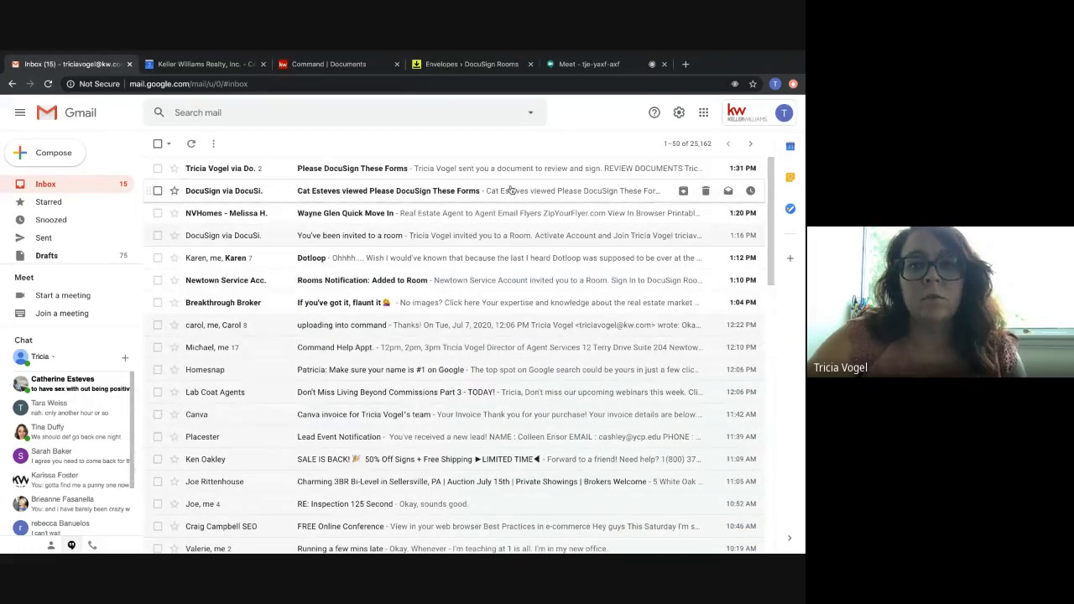
click(243, 176)
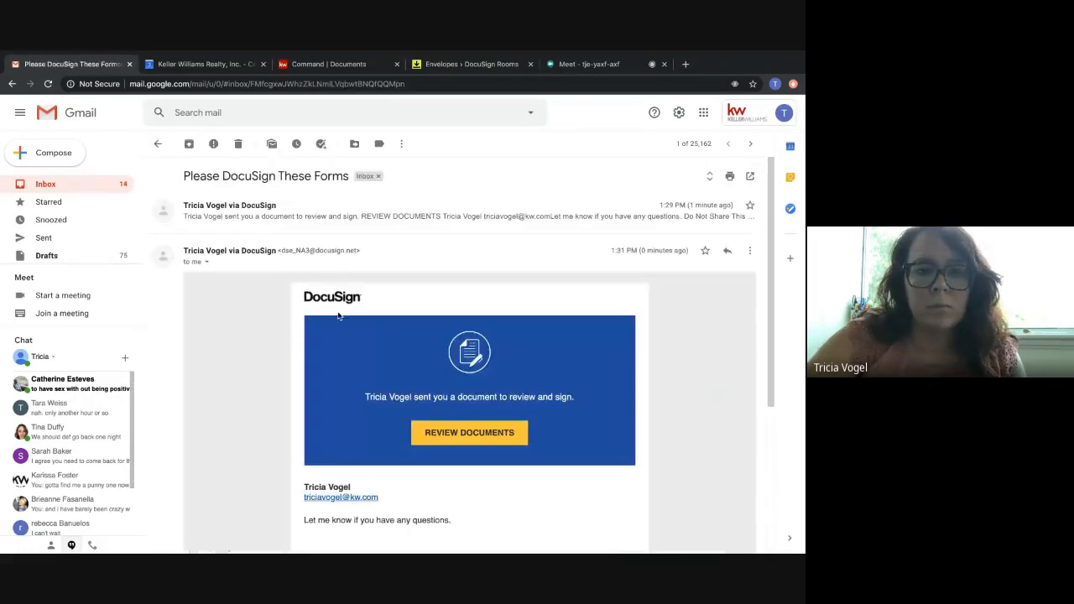
click(491, 442)
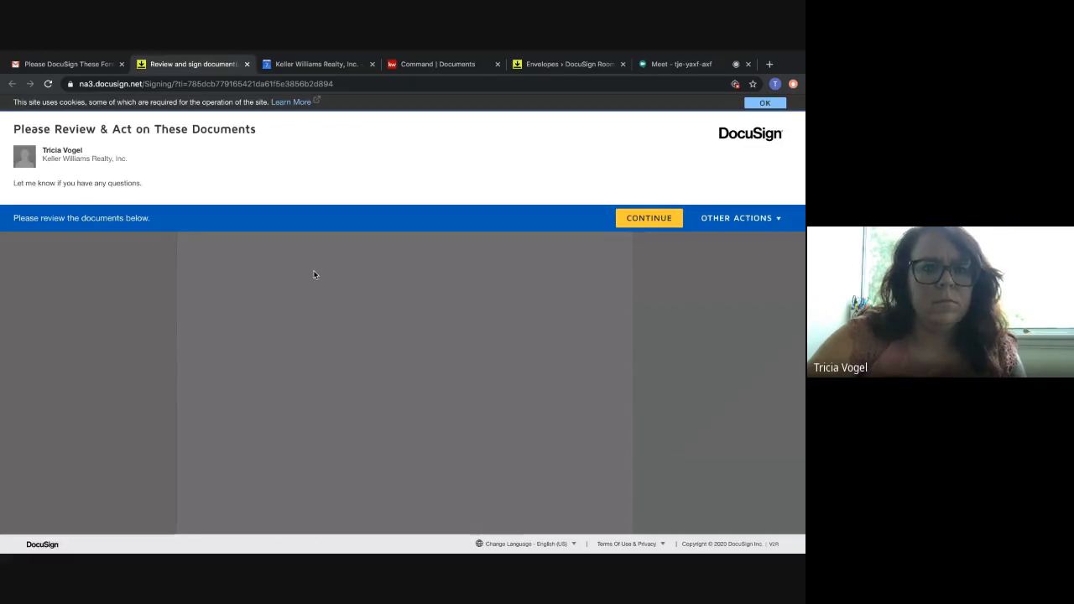
click(631, 219)
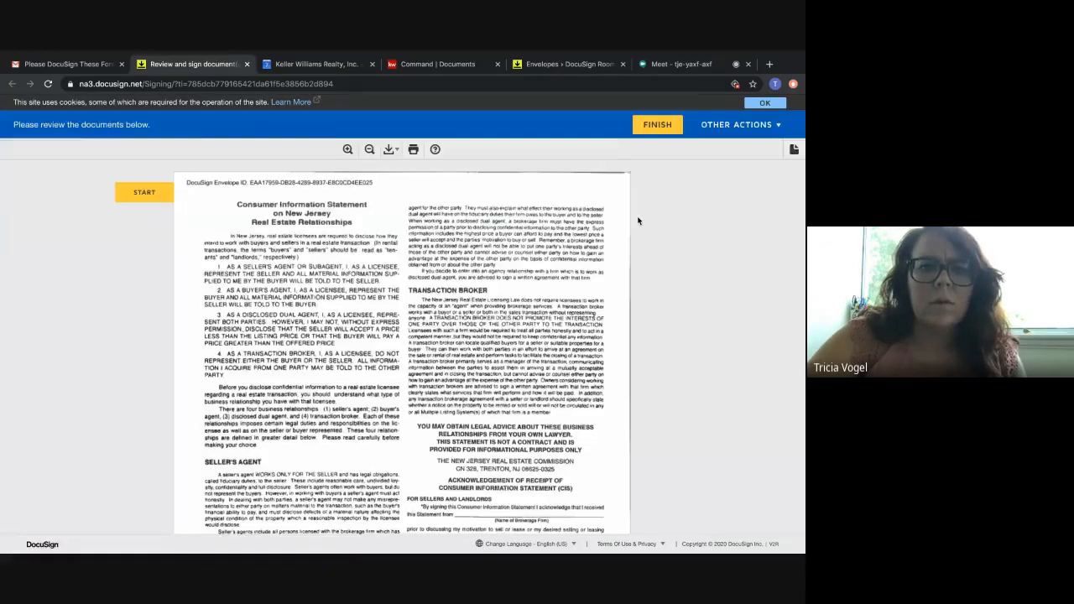
Tick "buyer's agent and disclosed dual agent if the opportunity arises" on the Consumer Information Statement.
scroll(503, 335, down, 4)
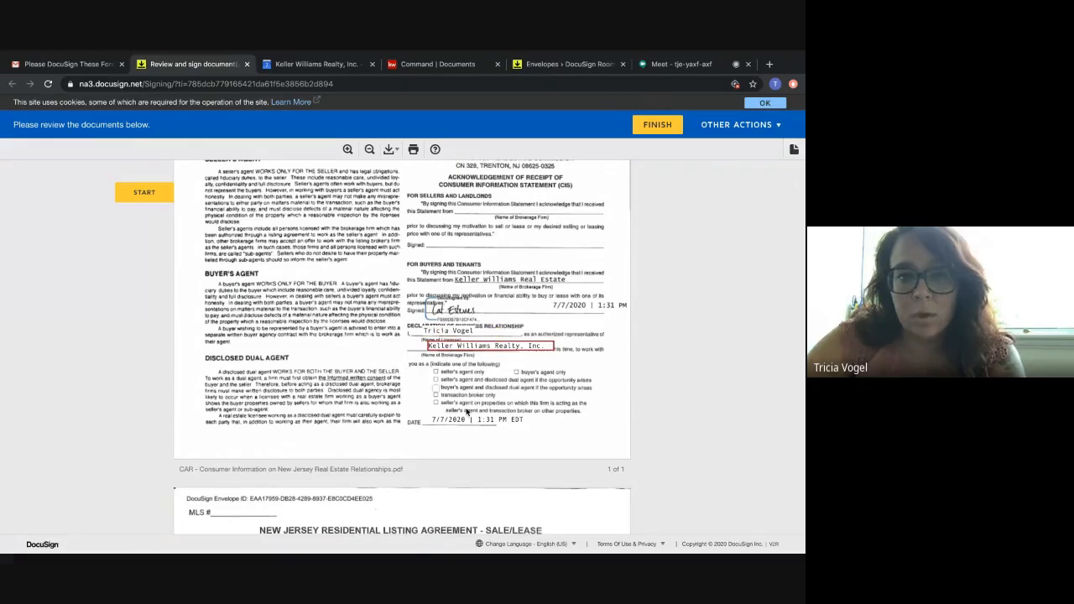
click(435, 390)
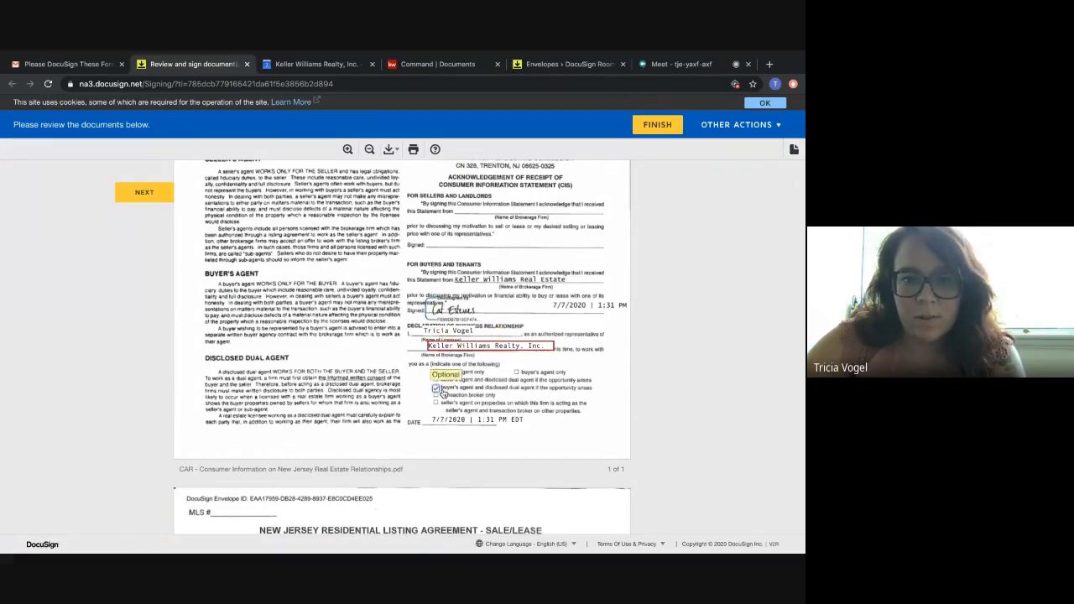
Initial the Listing Agent fields on pages 1 and 2 of the Residential Listing Agreement and sign its Listing Agent line on page 3.
scroll(477, 395, down, 1)
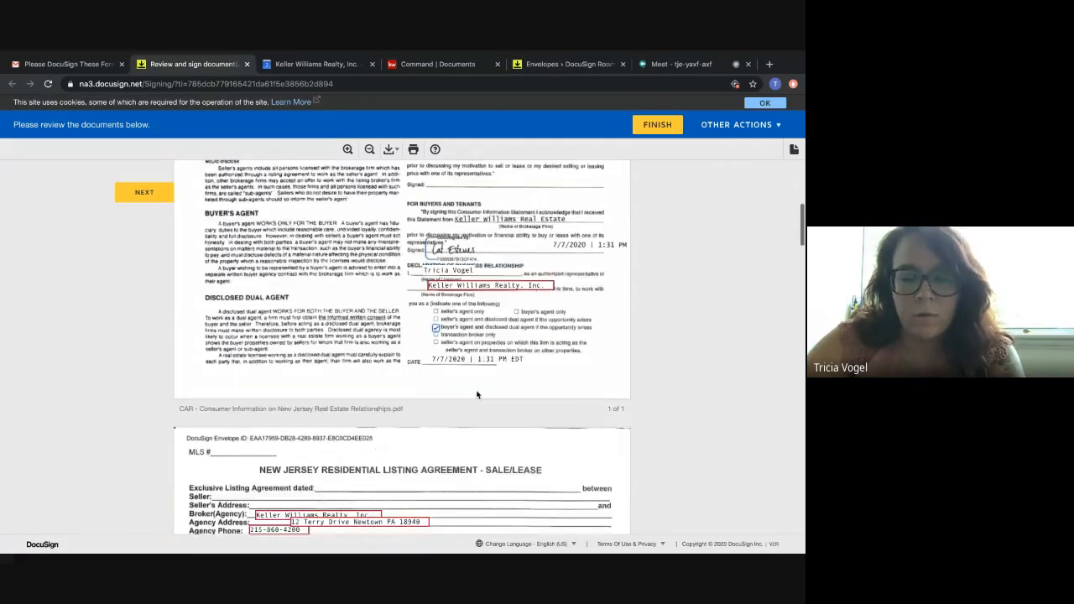
scroll(476, 394, down, 3)
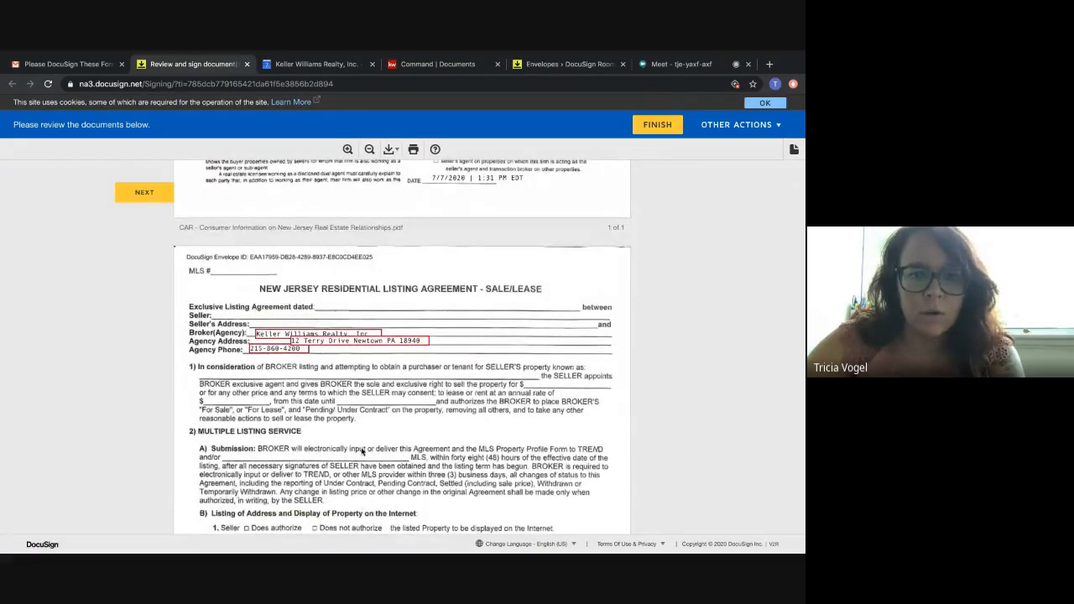
scroll(374, 454, down, 8)
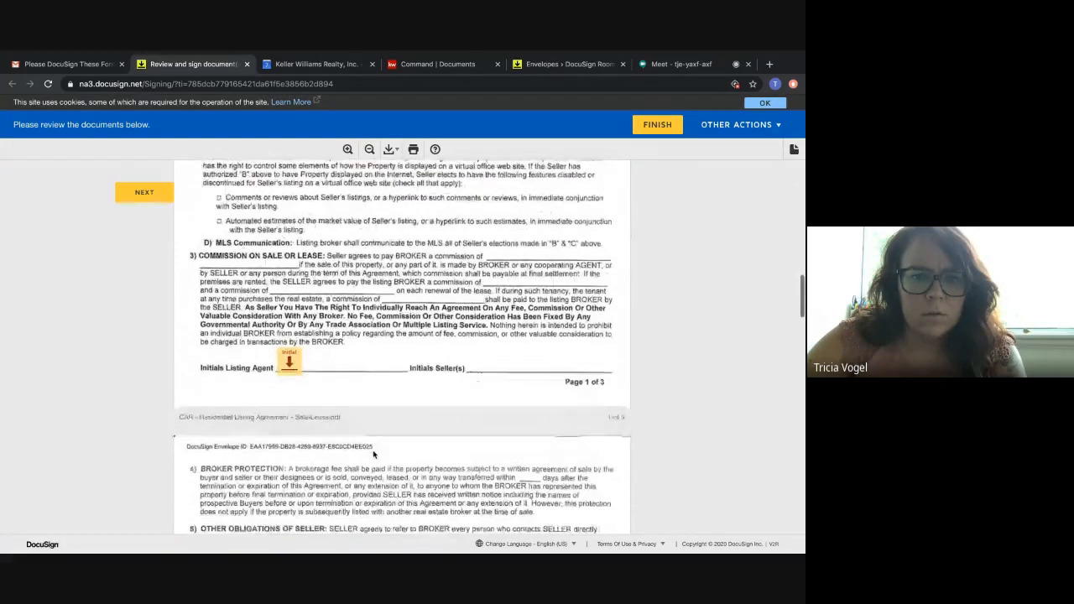
scroll(287, 356, down, 15)
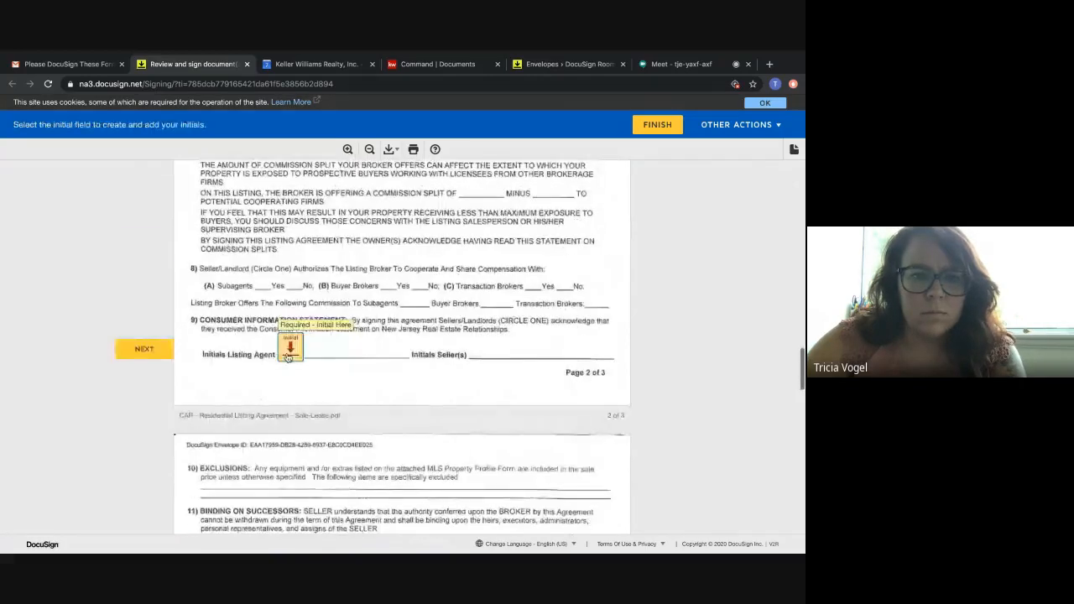
scroll(286, 357, down, 3)
click(273, 349)
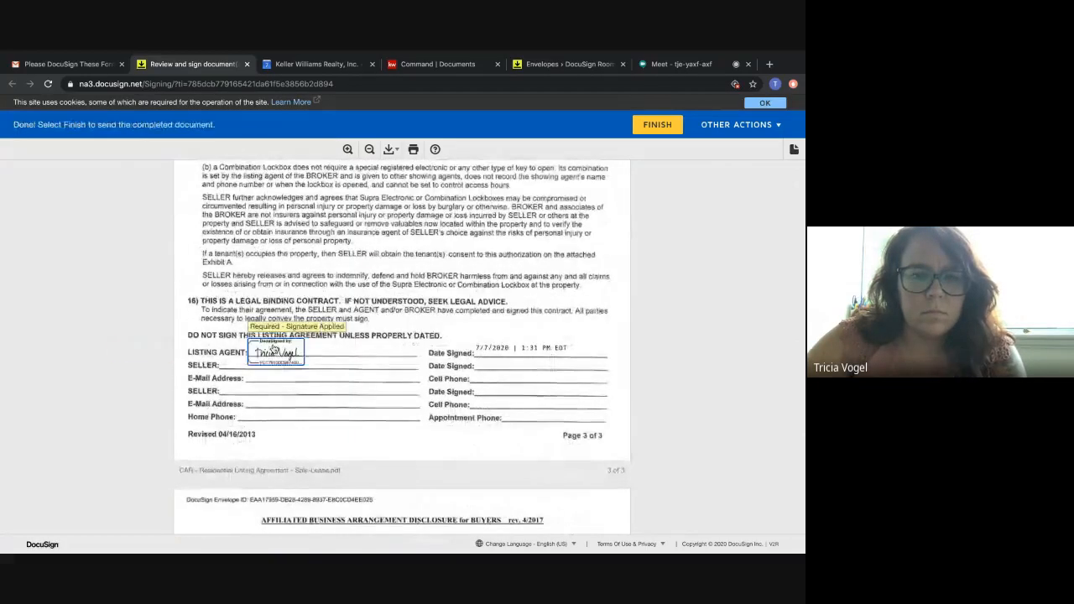
Finish the agent's signing session, decline logging in to DocuSign, and close the completion page.
scroll(335, 431, down, 15)
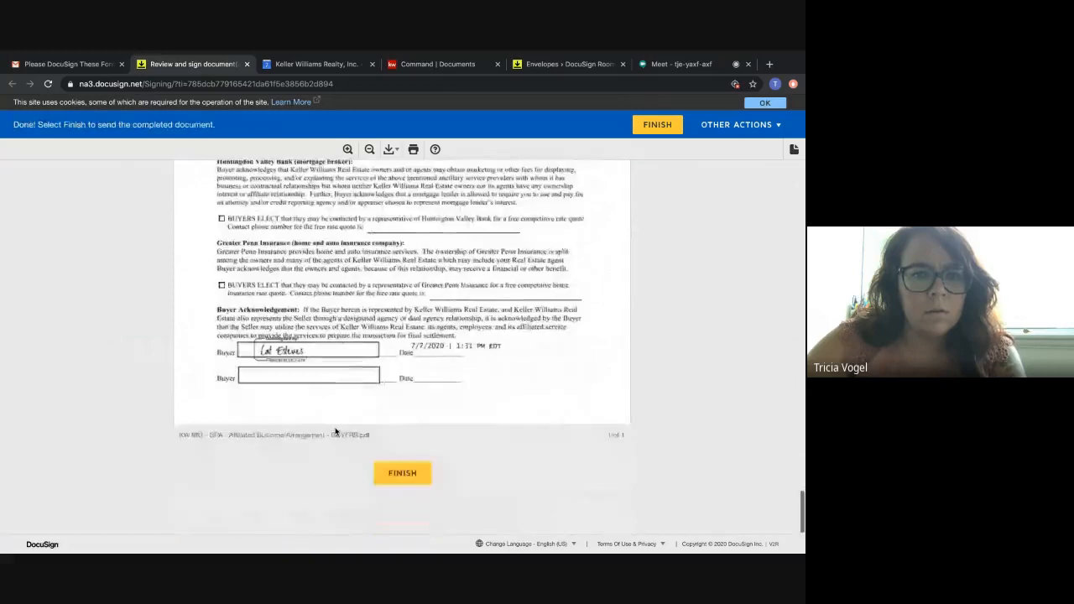
click(407, 475)
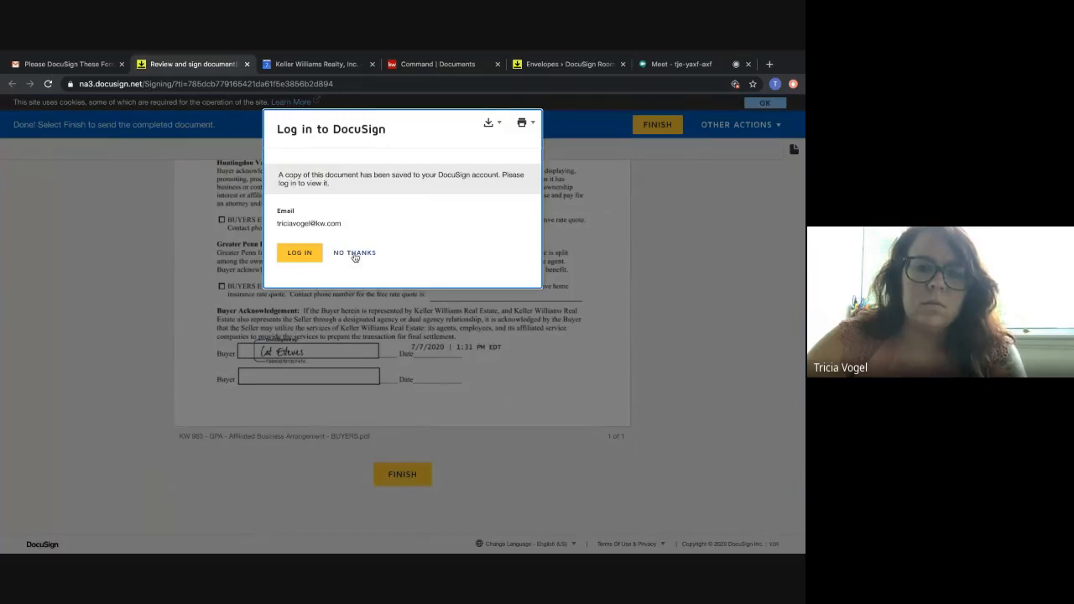
click(355, 253)
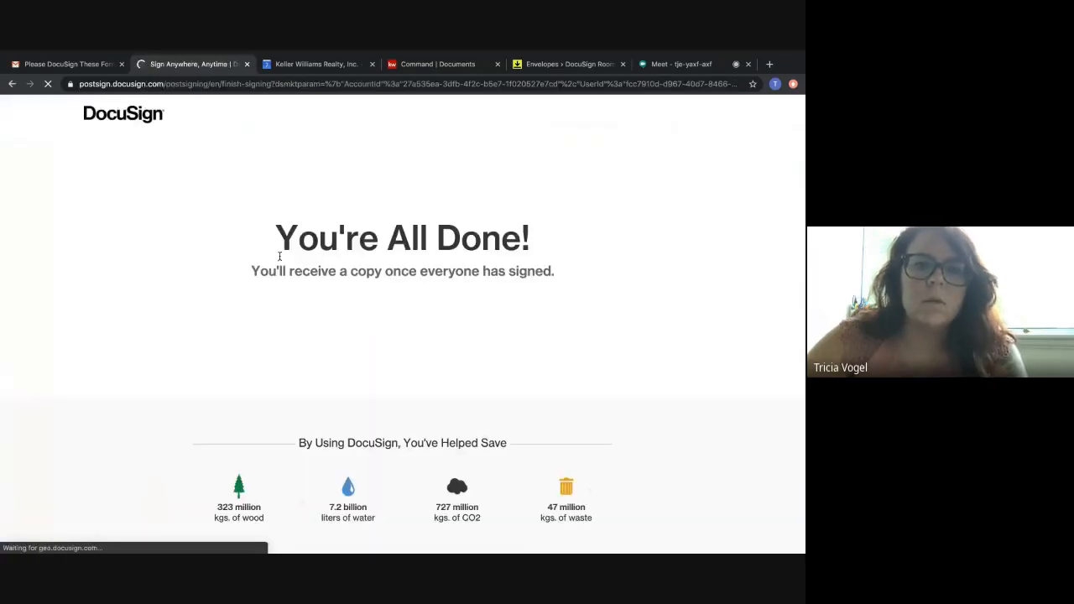
click(248, 65)
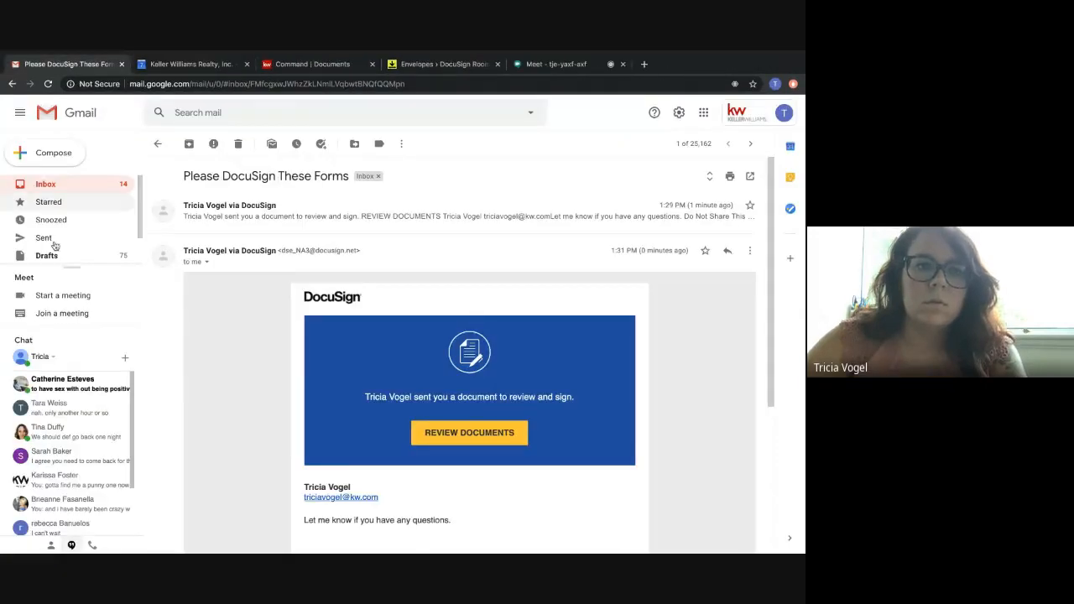
Check the Gmail inbox, then switch to DocuSign Rooms, refresh the buyer room's envelopes, and open the room's documents.
click(46, 185)
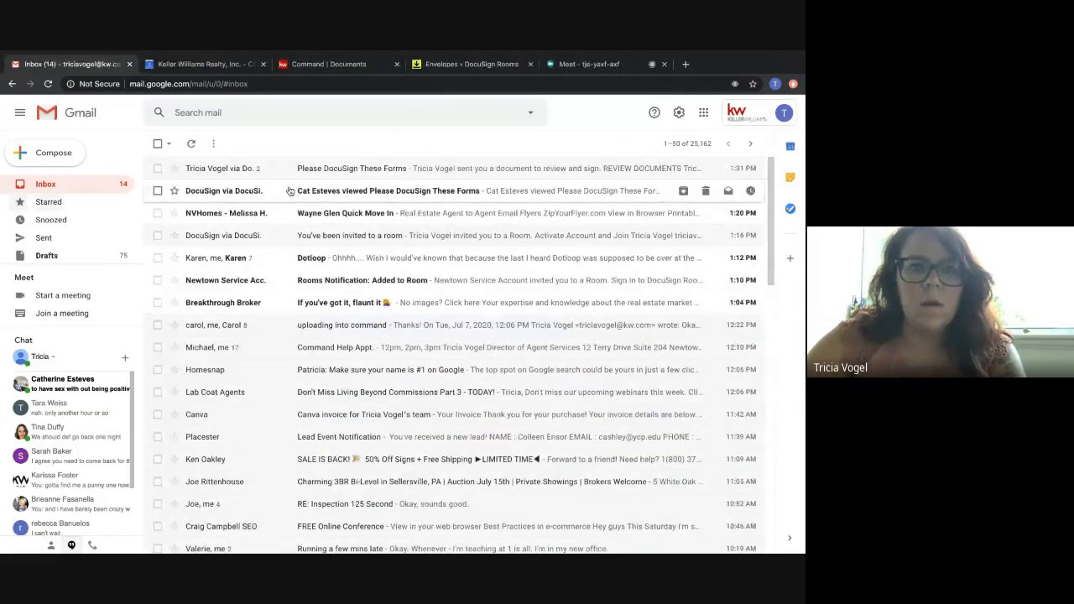
click(471, 64)
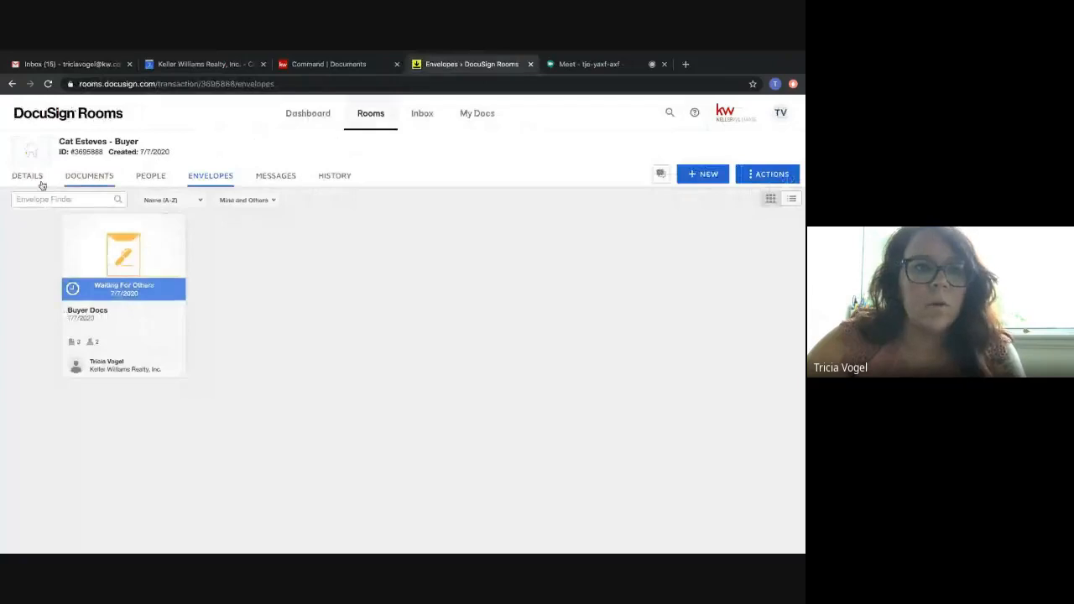
click(48, 85)
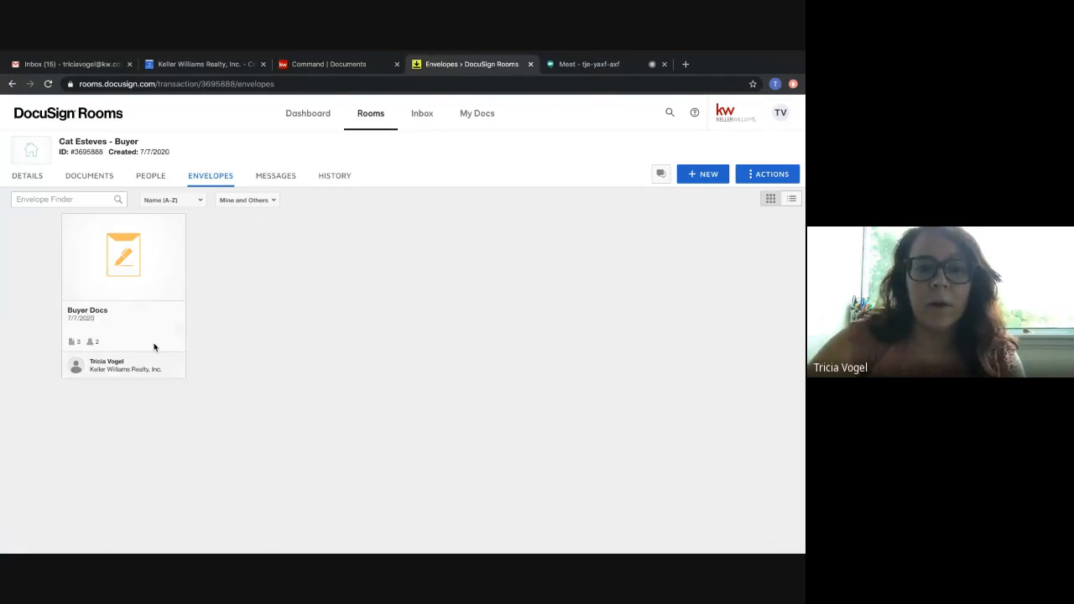
click(94, 177)
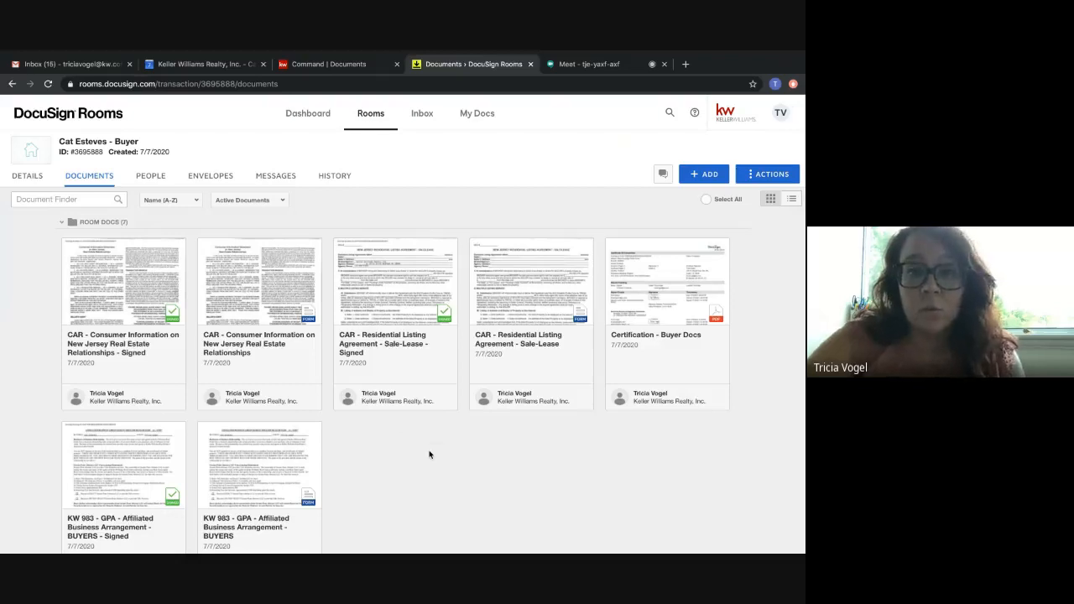
Archive the unsigned Consumer Information, Residential Listing Agreement - Sale-Lease and KW 983 Affiliated Business Arrangement - BUYERS forms.
scroll(428, 454, down, 1)
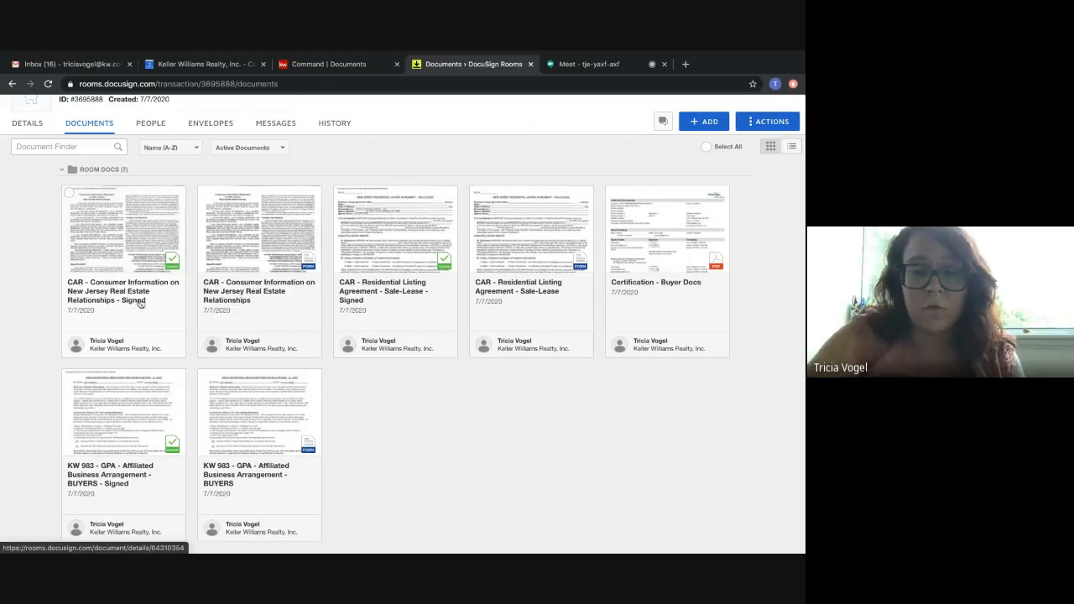
click(204, 194)
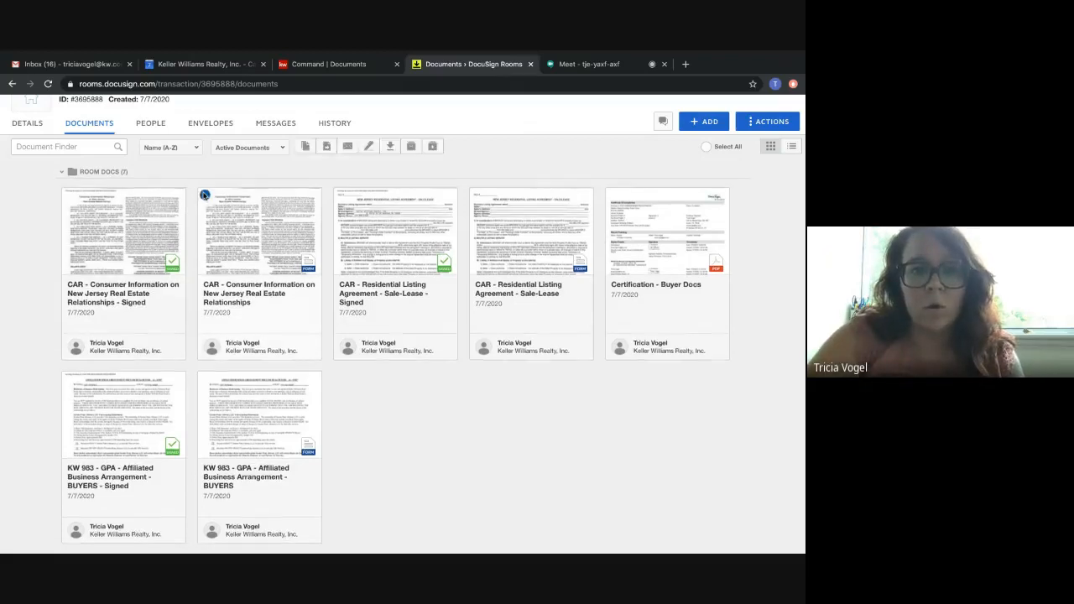
click(205, 379)
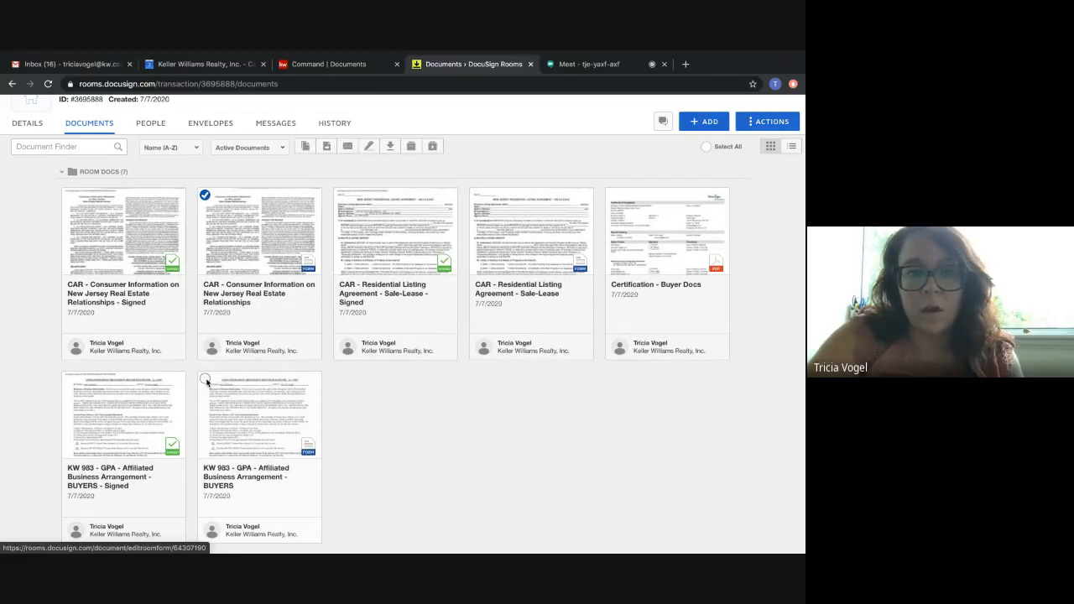
click(477, 195)
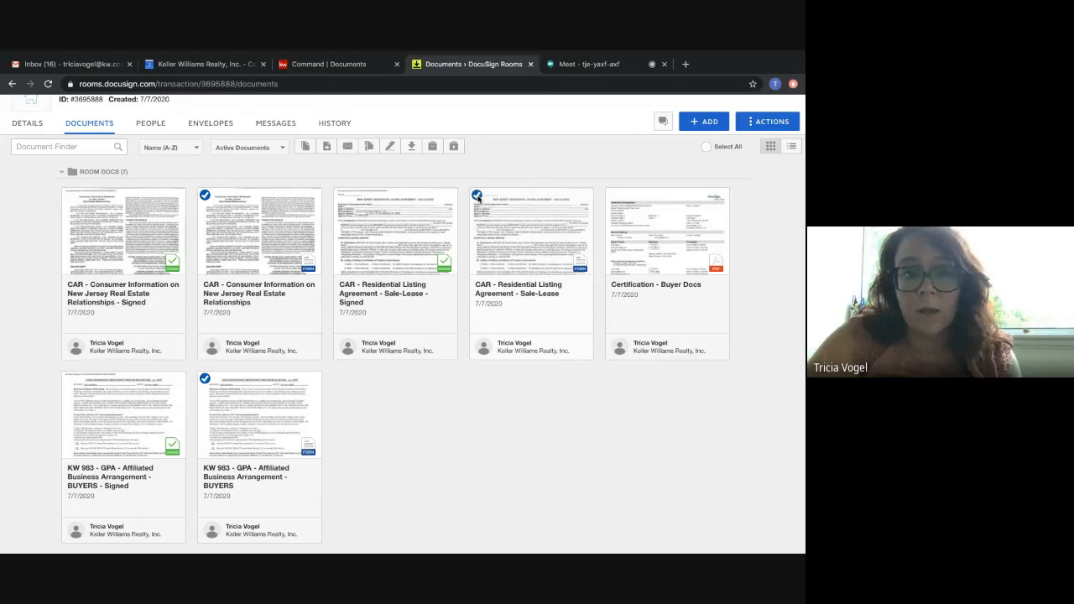
click(433, 147)
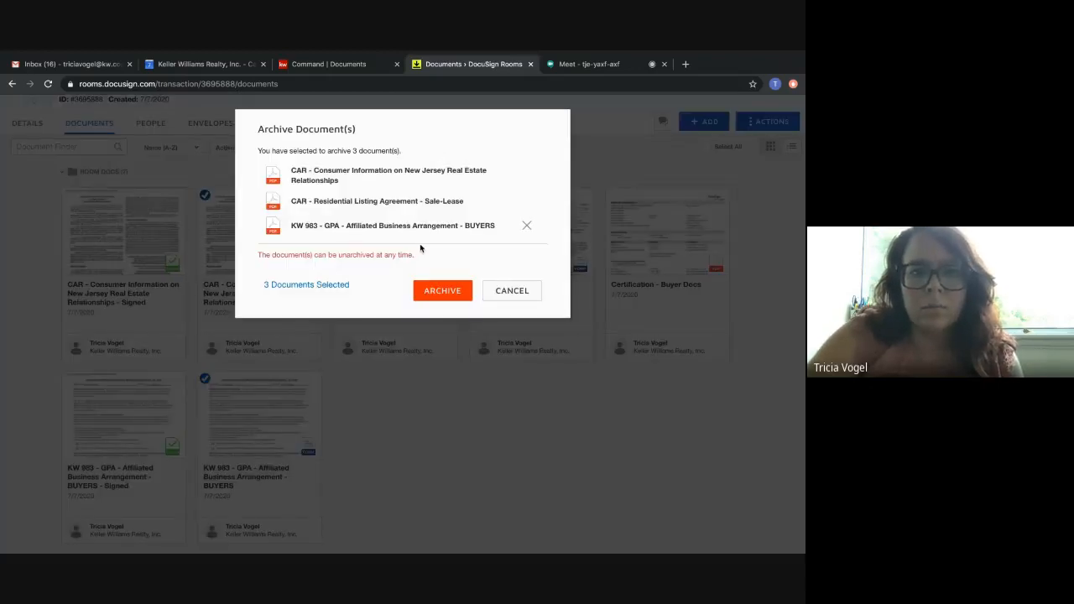
click(429, 293)
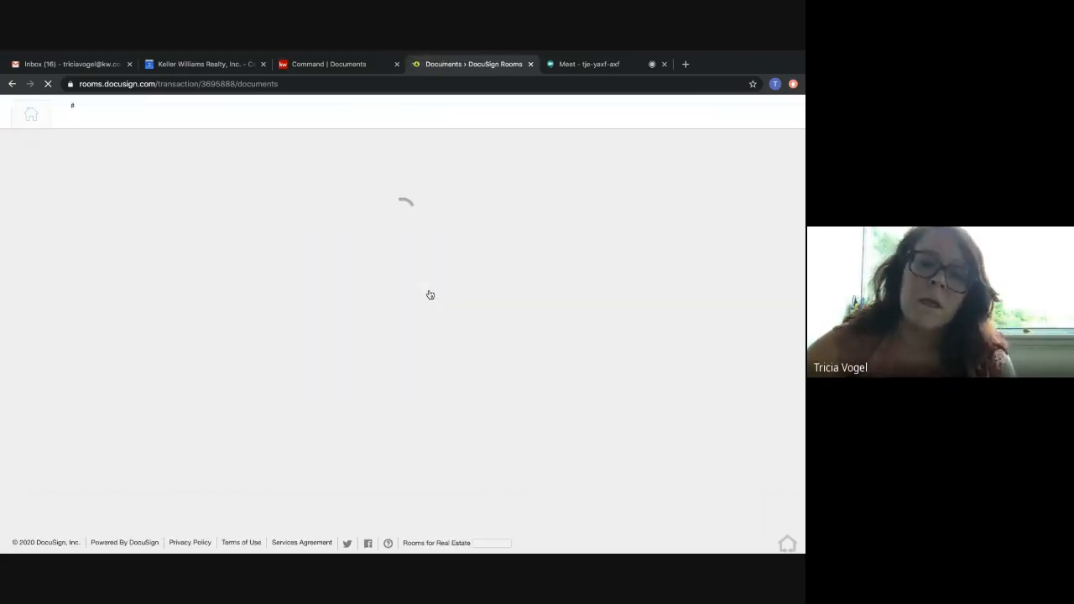
Switch to KW Command and change the opportunity's document checklist to New Jersey Residental.
click(349, 65)
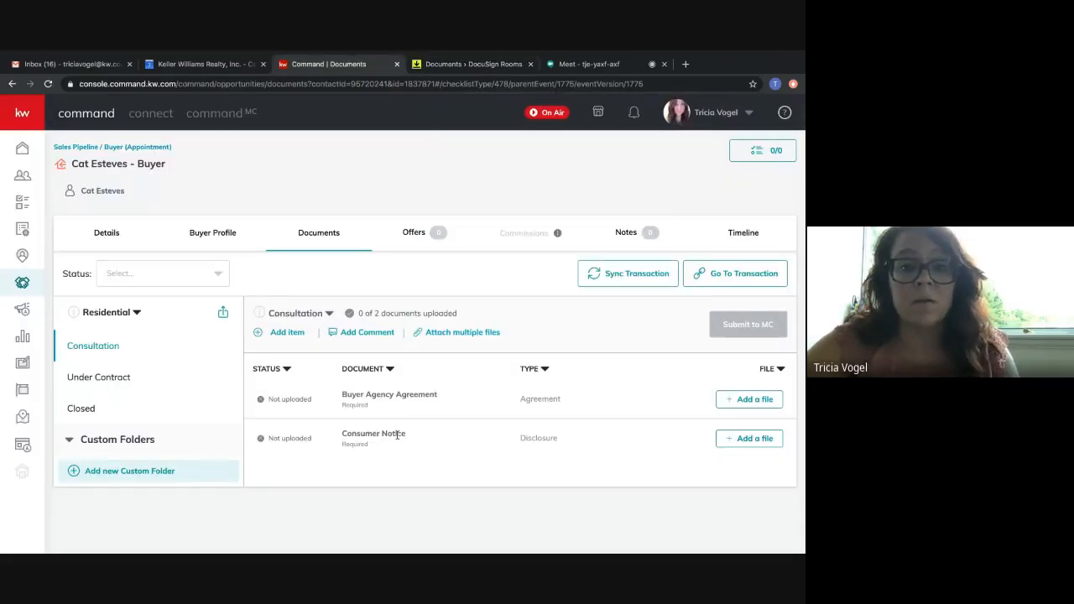
click(137, 312)
click(75, 364)
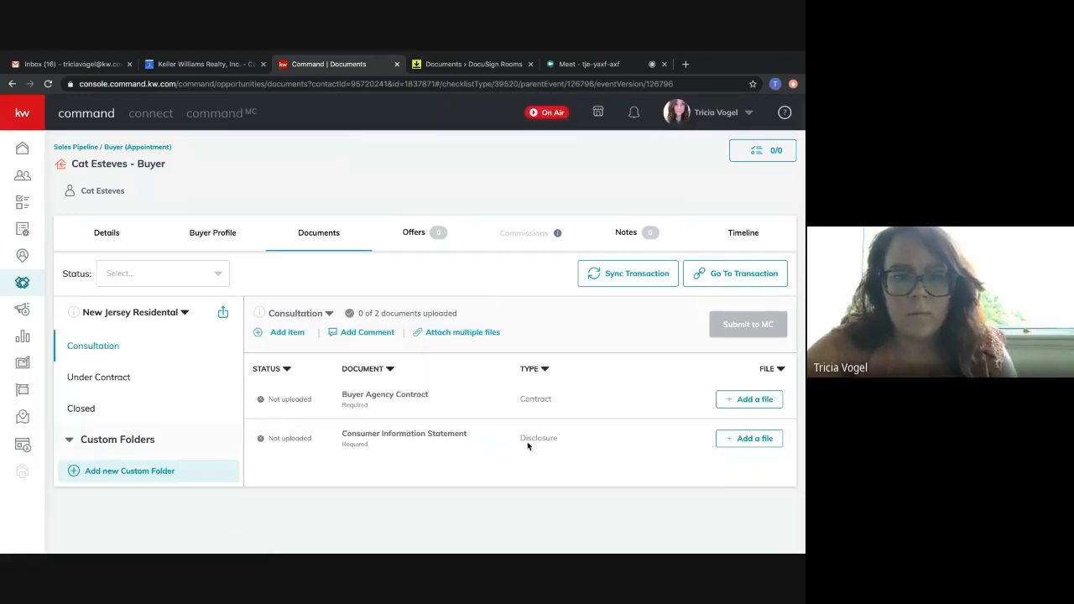
Assign the DocuSign file "CAR - Consumer Information on New Jersey Real Estate Relationships - Signed.pdf" to the Consumer Information Statement item.
click(739, 439)
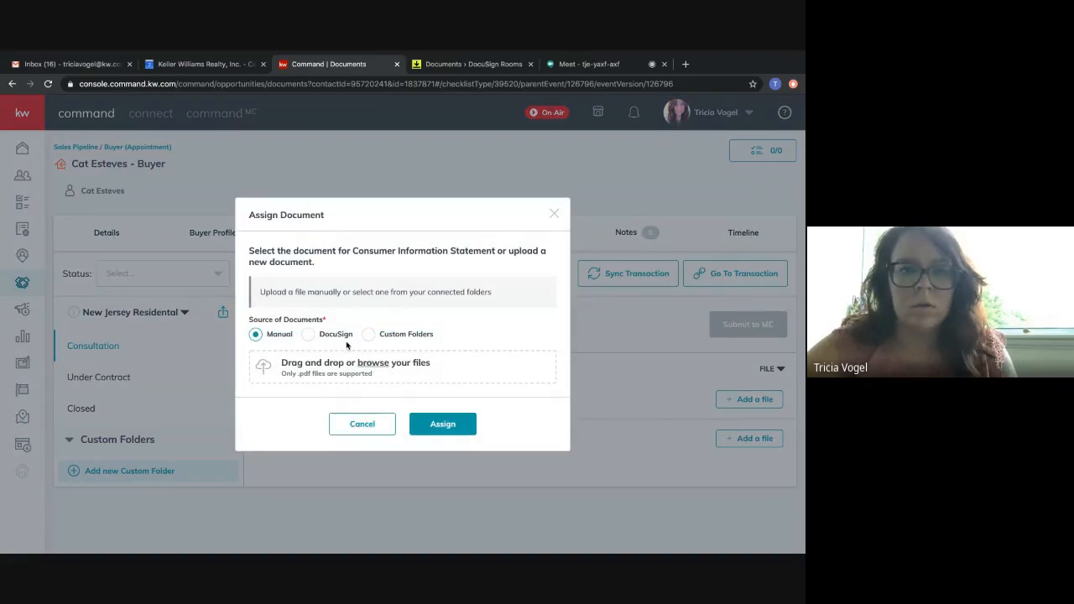
click(307, 334)
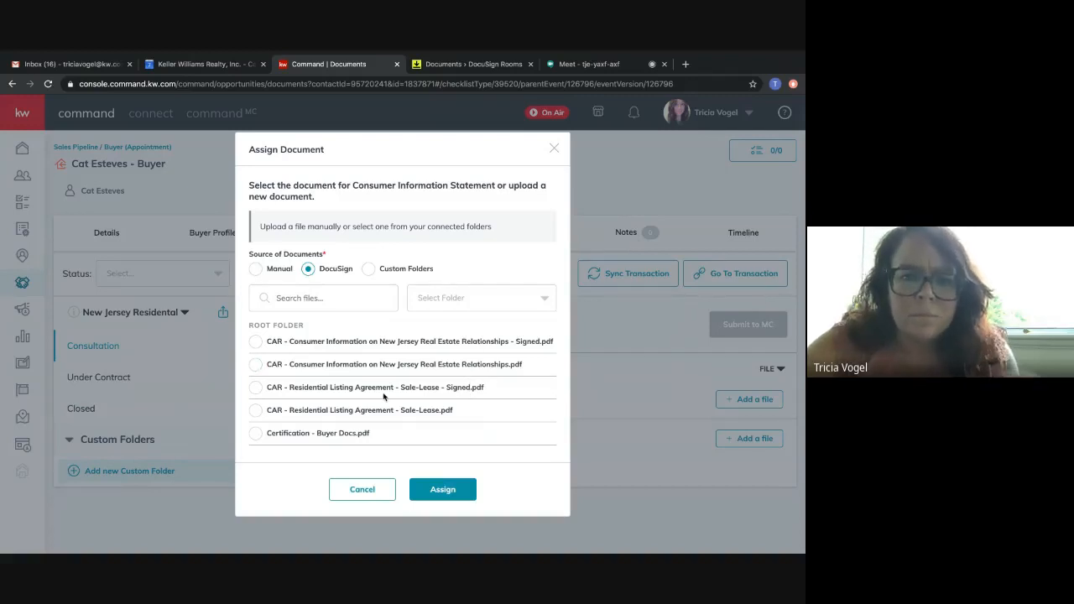
scroll(326, 358, down, 2)
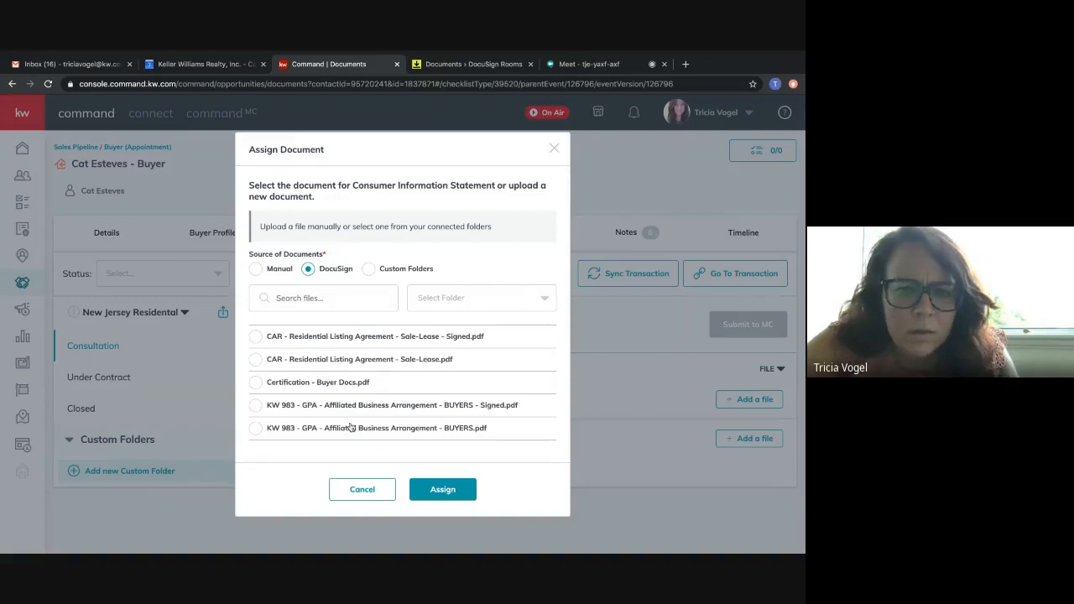
scroll(345, 400, up, 2)
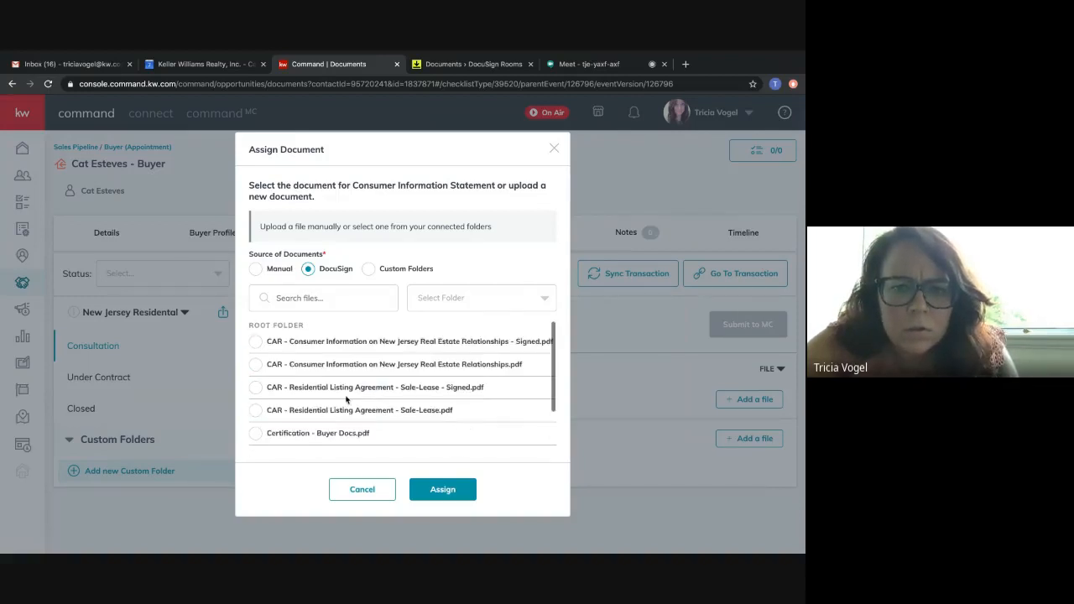
click(252, 343)
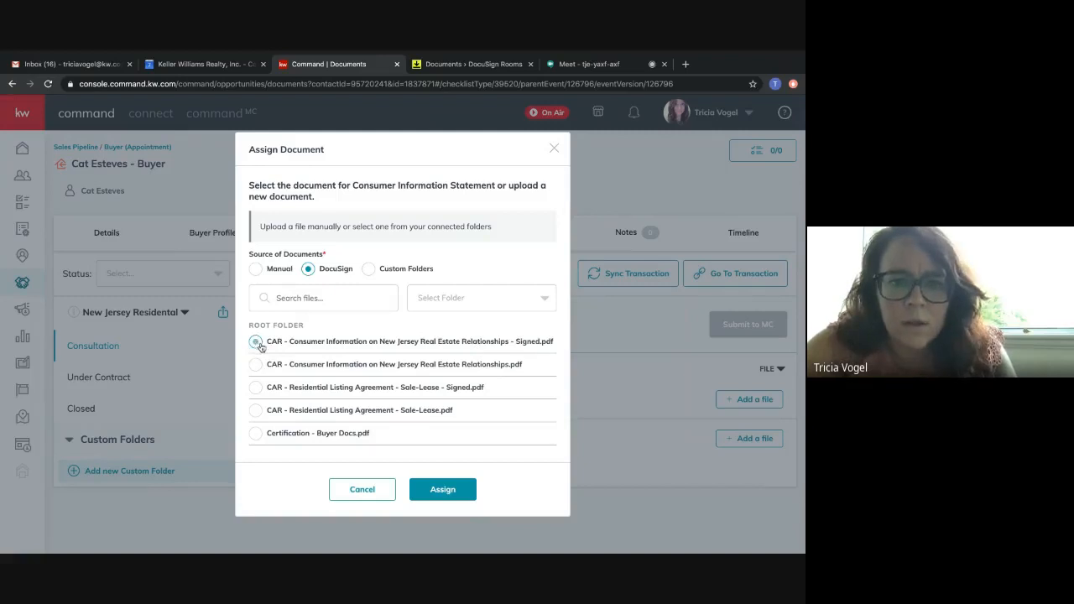
click(453, 491)
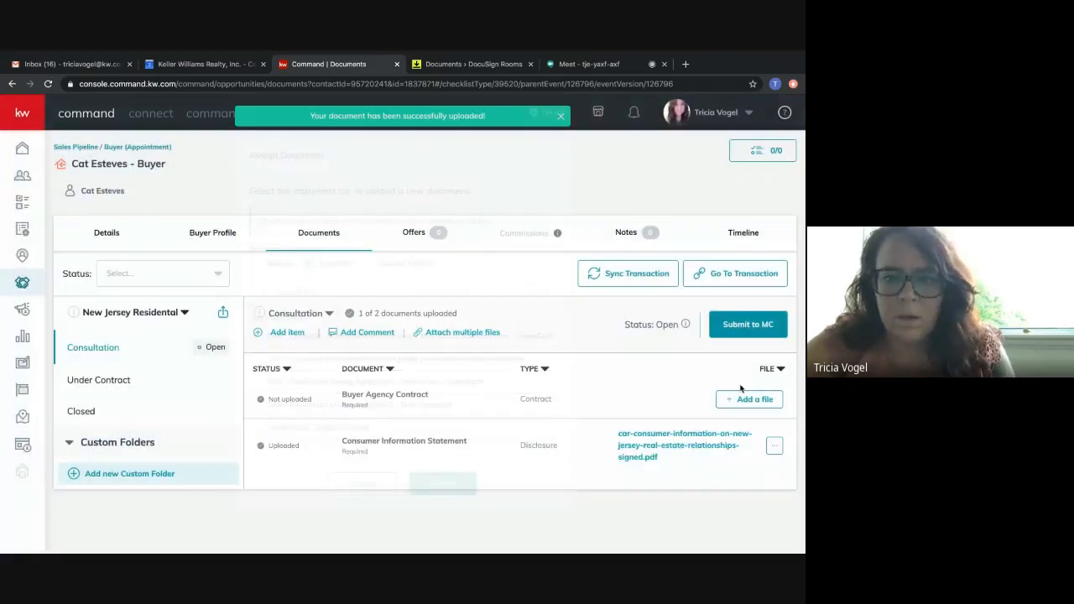
Assign the DocuSign file "CAR - Residential Listing Agreement - Sale-Lease - Signed.pdf" to the Buyer Agency Contract item.
click(745, 396)
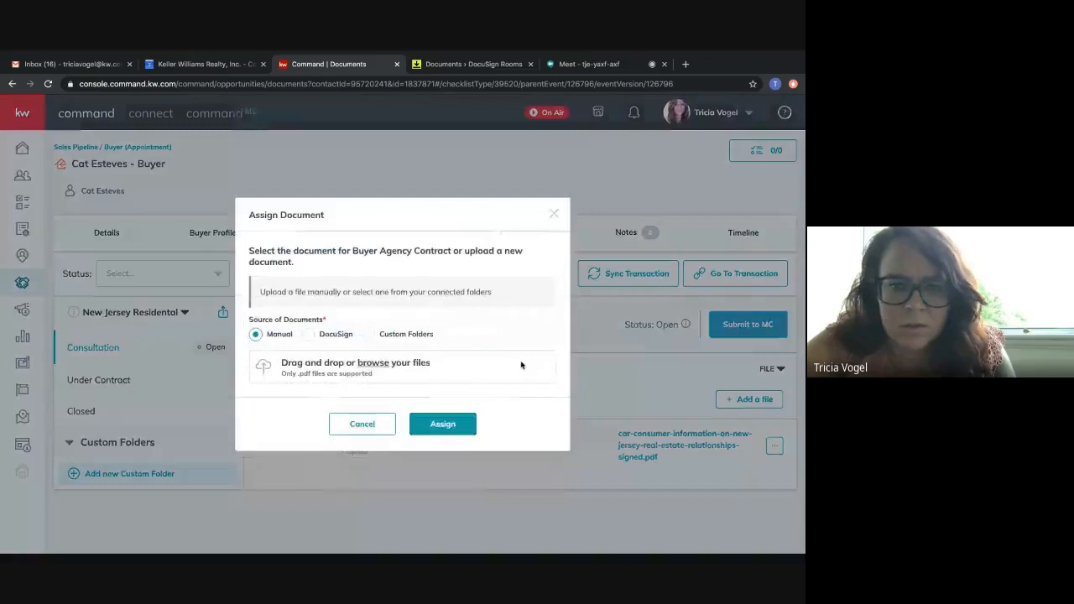
click(324, 337)
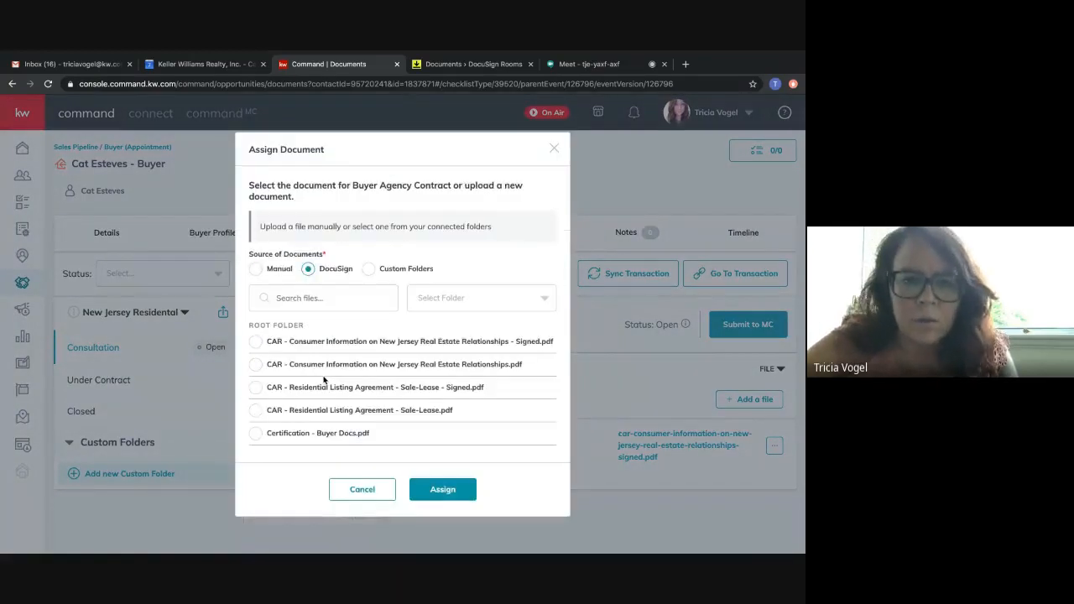
scroll(324, 382, down, 1)
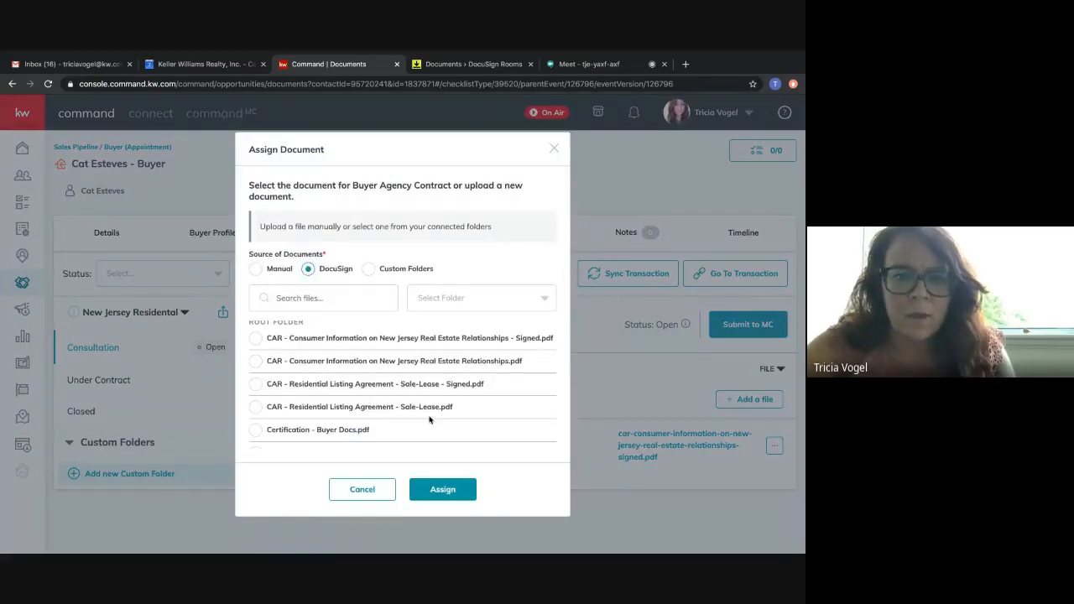
scroll(479, 384, down, 2)
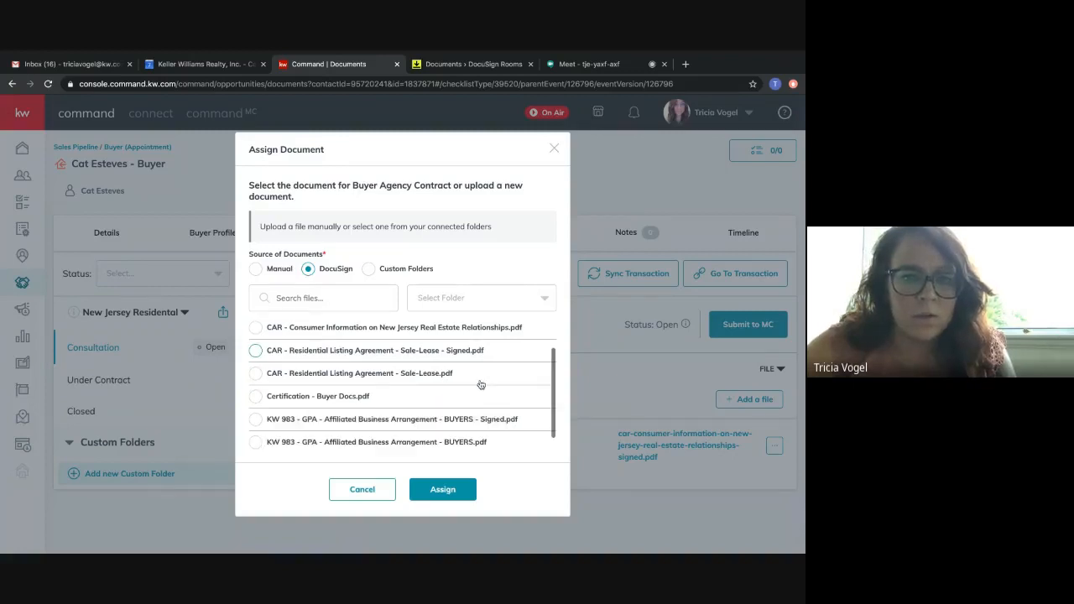
scroll(479, 383, up, 2)
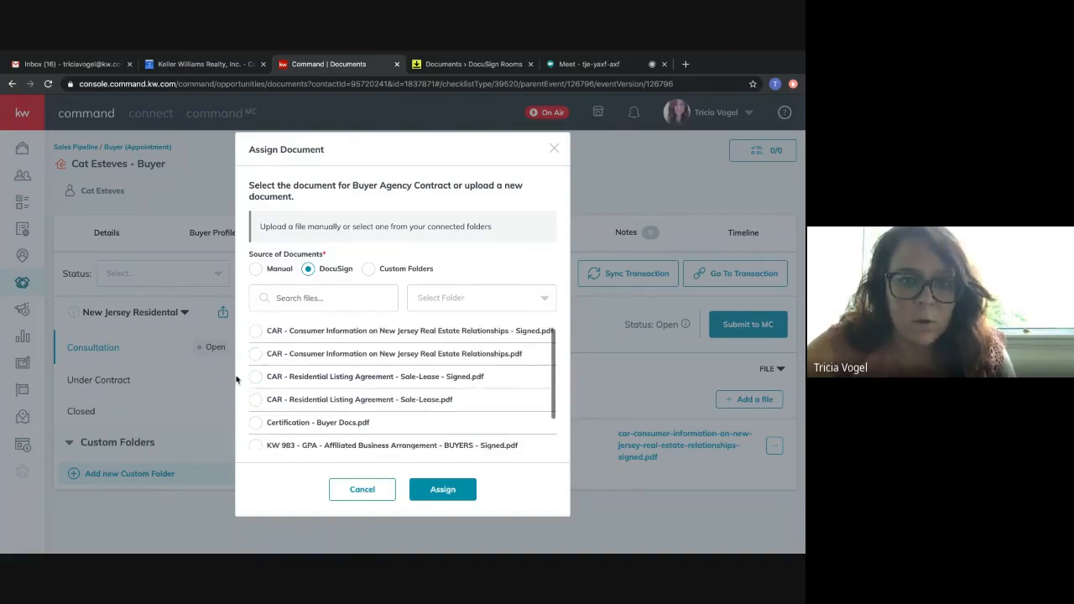
click(257, 379)
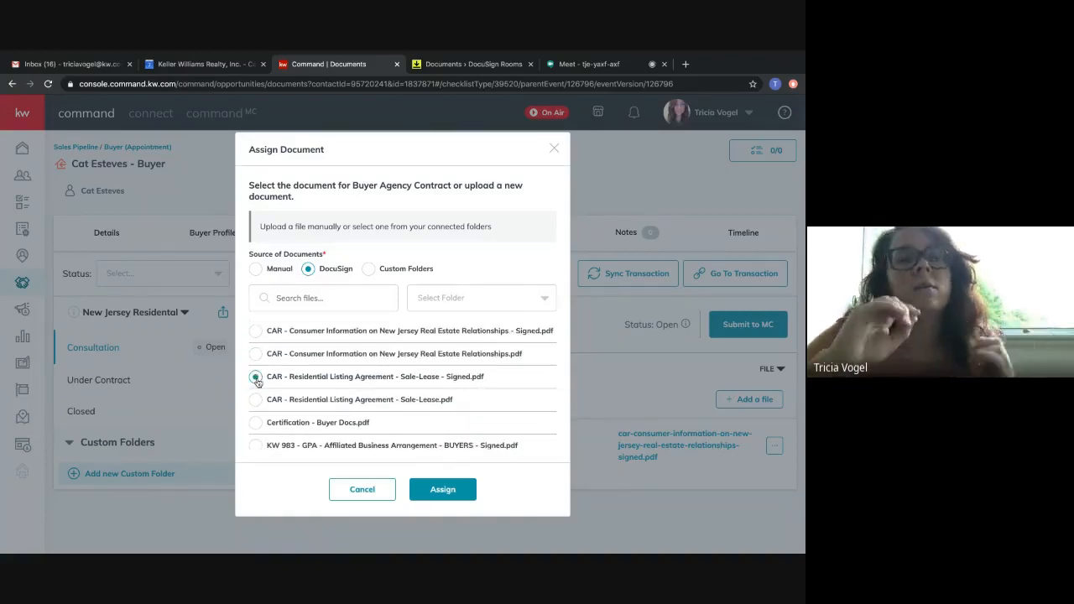
click(445, 490)
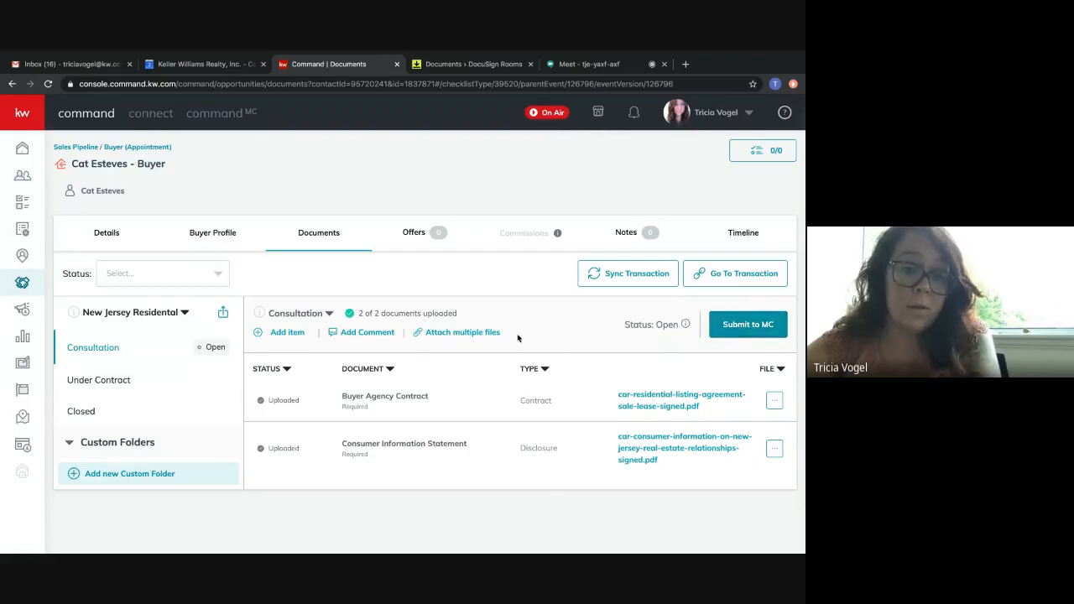
View the Under Contract checklist, then open the opportunity's transaction in DocuSign Rooms and close the duplicate Rooms page.
click(106, 381)
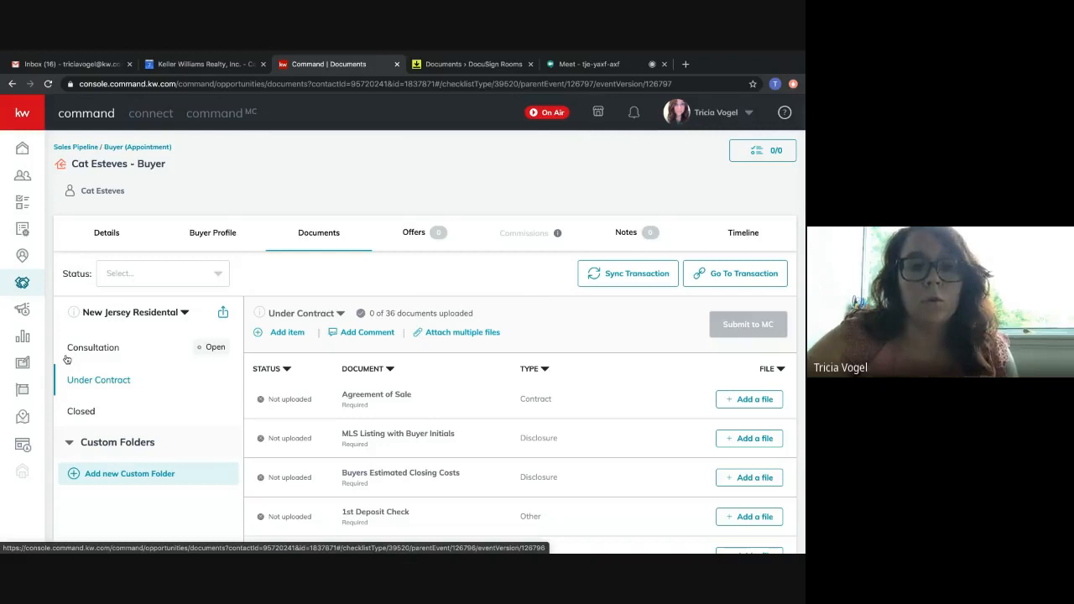
click(437, 92)
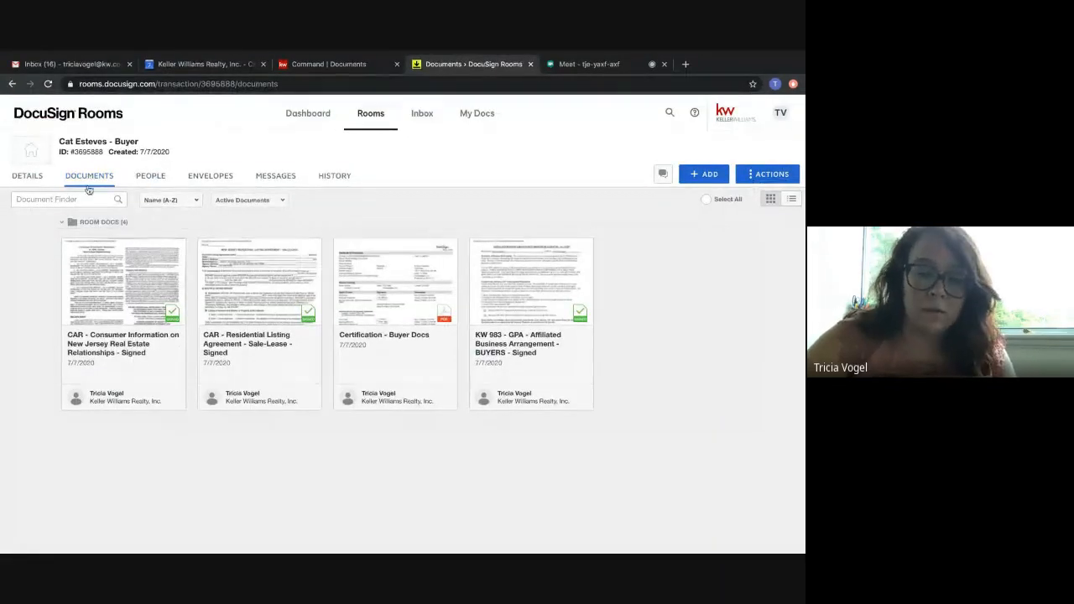
click(329, 64)
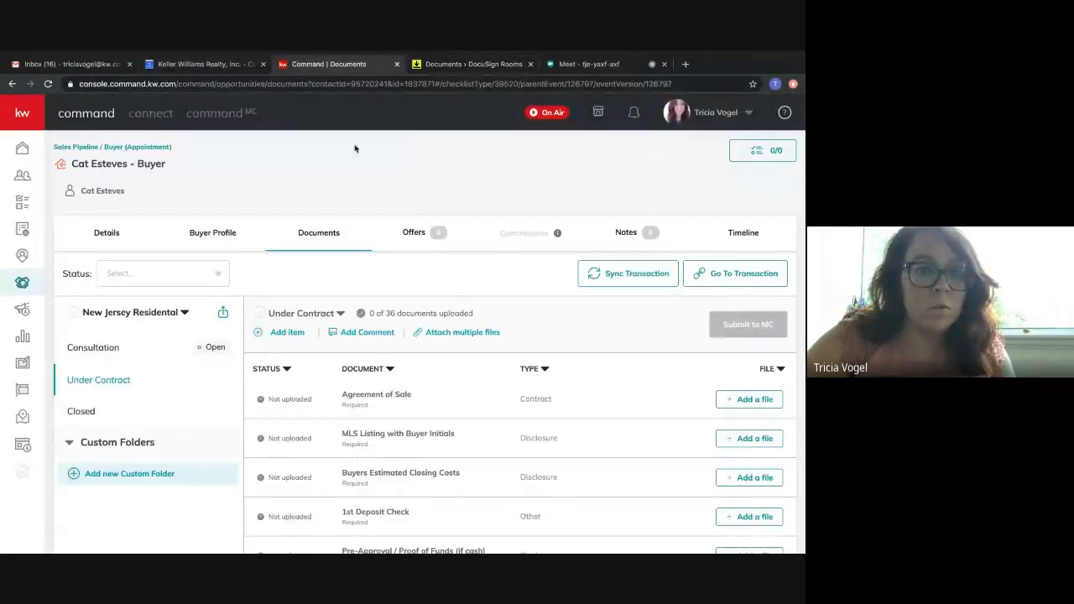
click(742, 280)
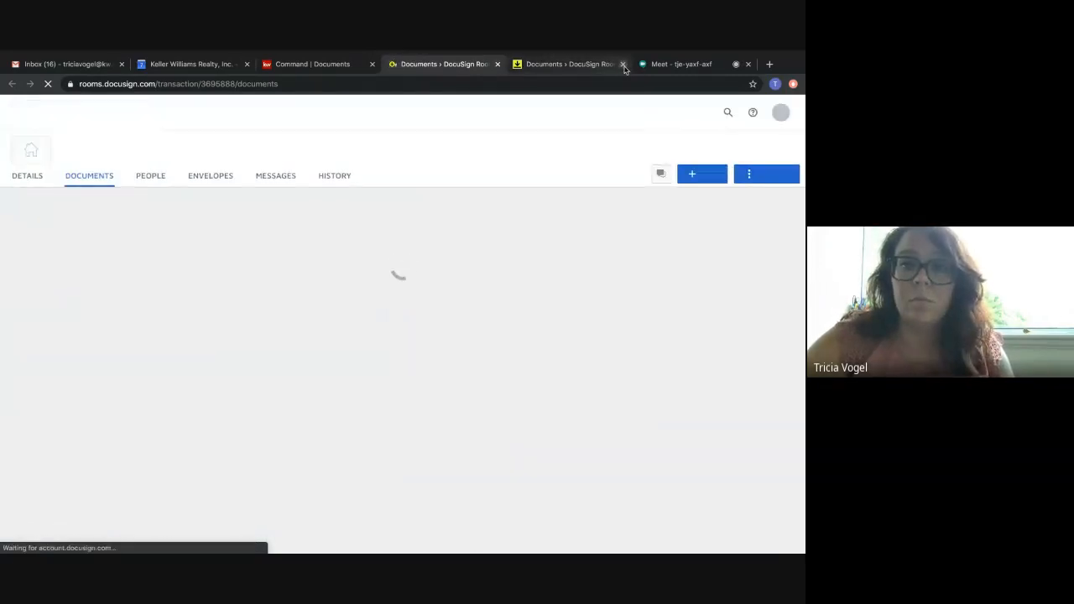
click(623, 64)
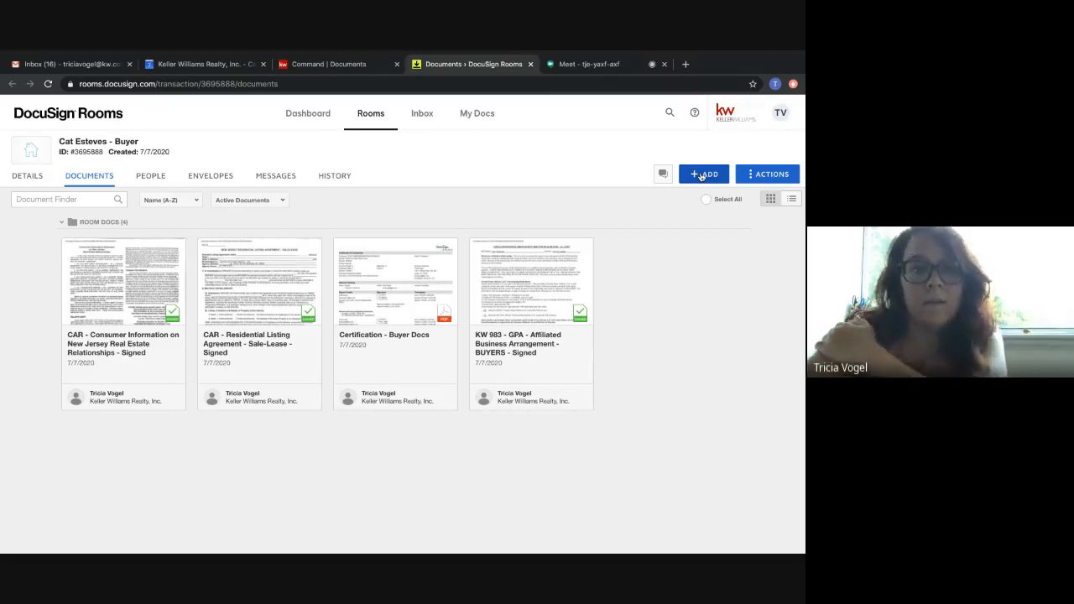
click(756, 180)
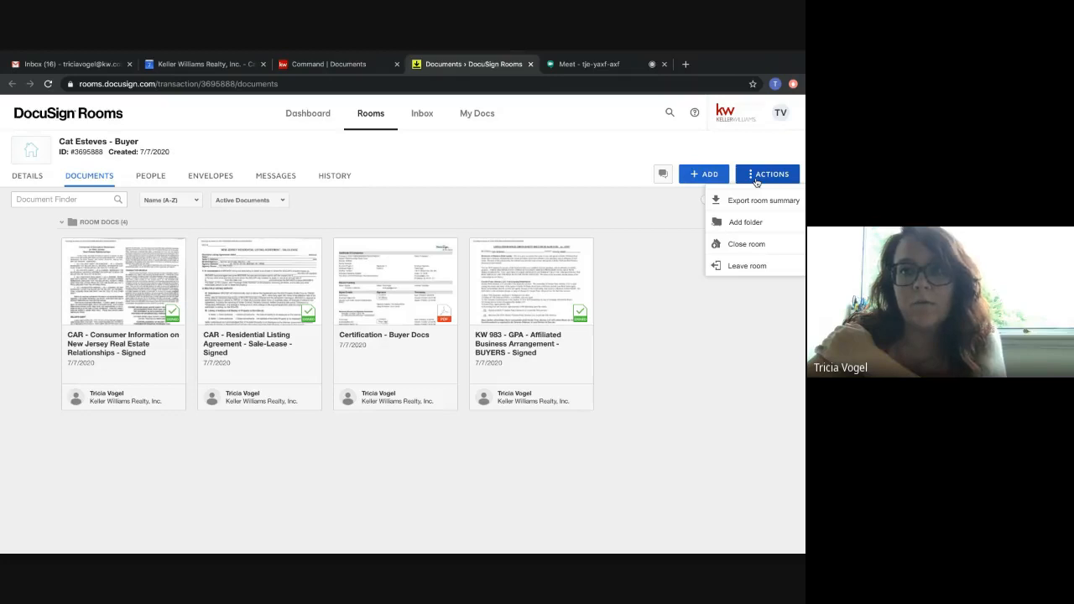
click(645, 285)
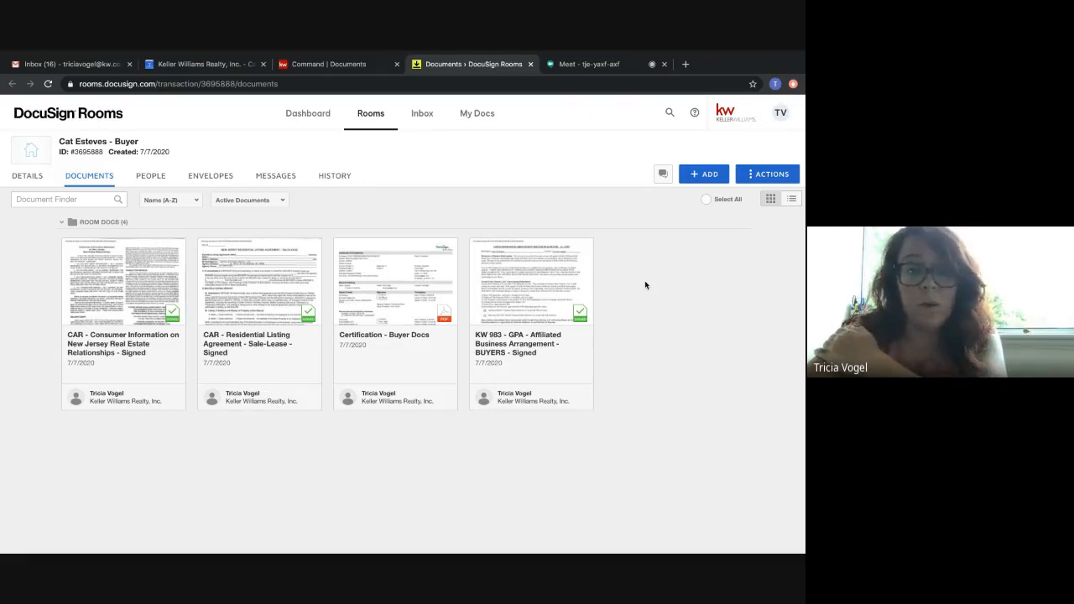
click(344, 64)
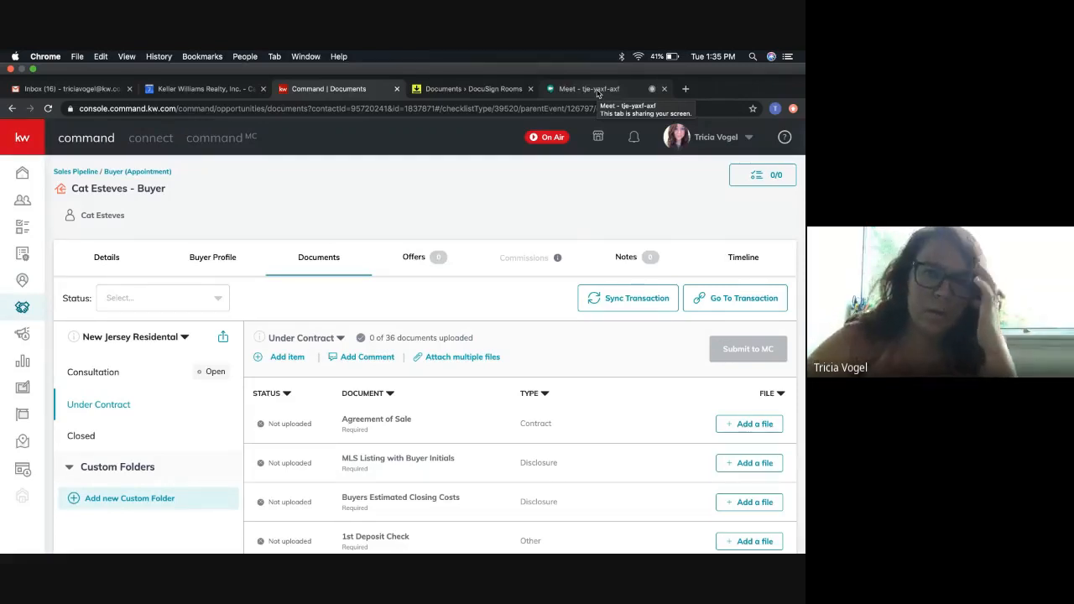
click(597, 88)
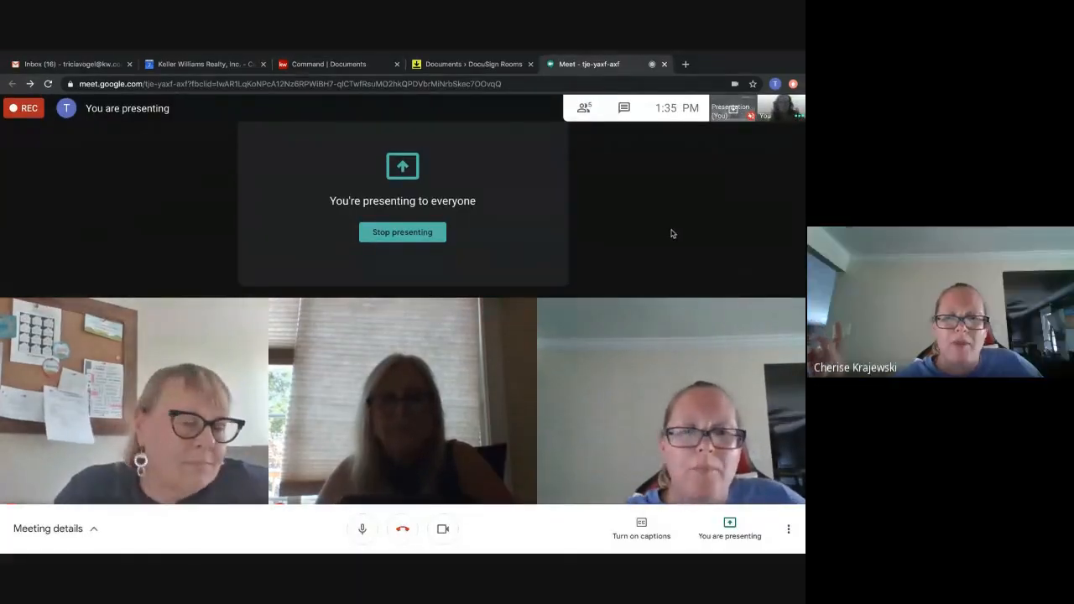
click(448, 66)
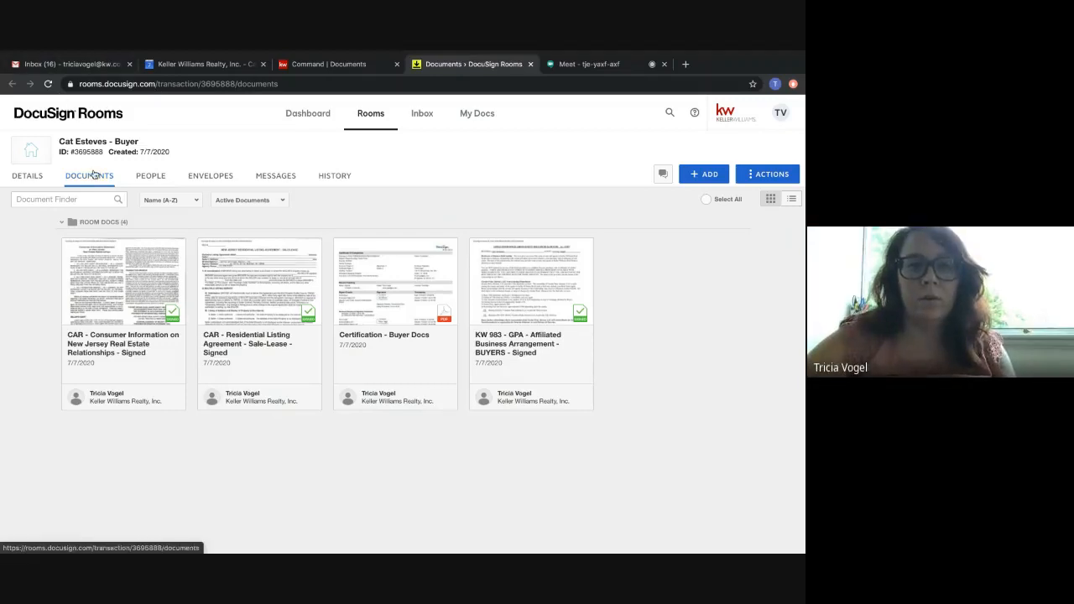
click(703, 173)
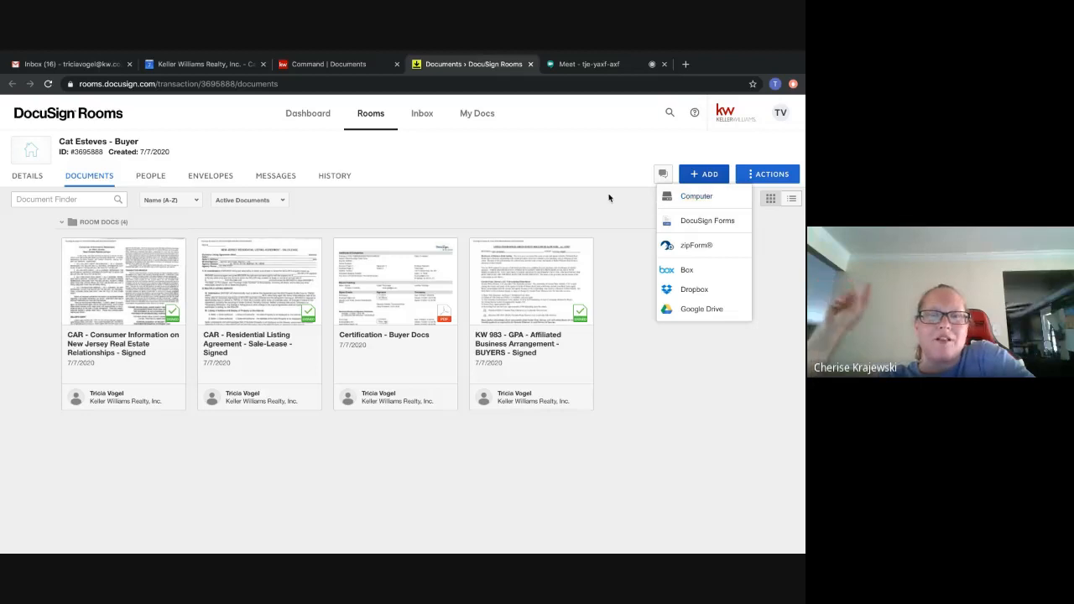
click(563, 209)
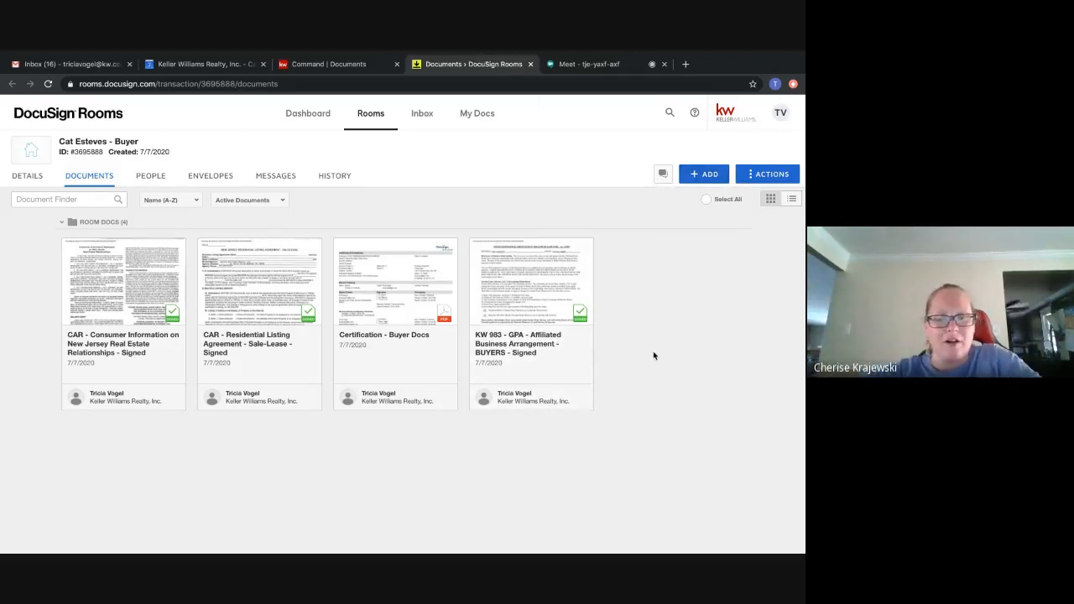
scroll(653, 355, down, 1)
scroll(652, 355, up, 1)
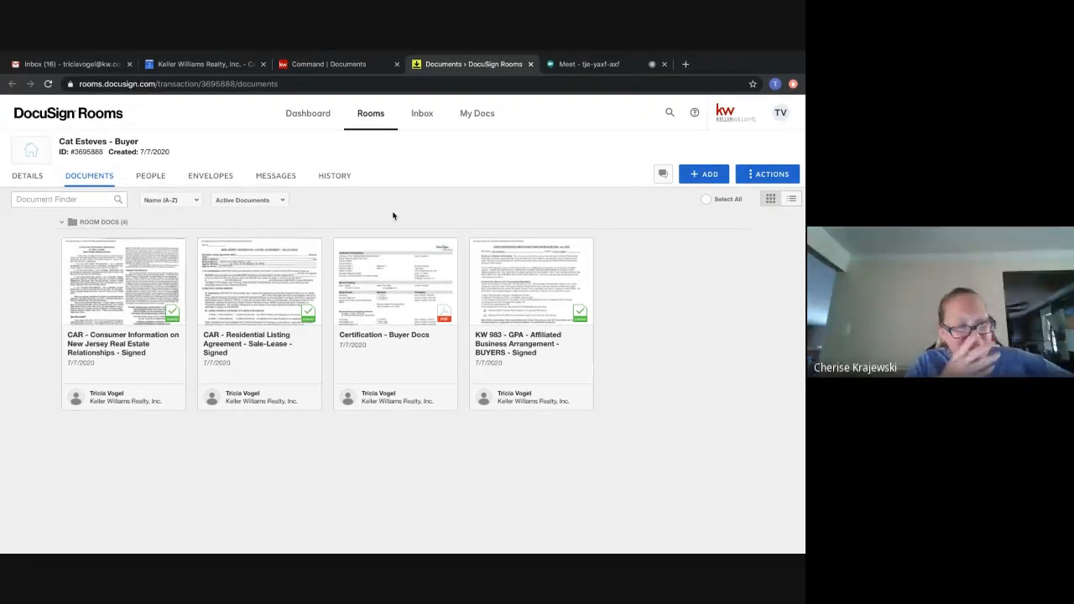
click(569, 67)
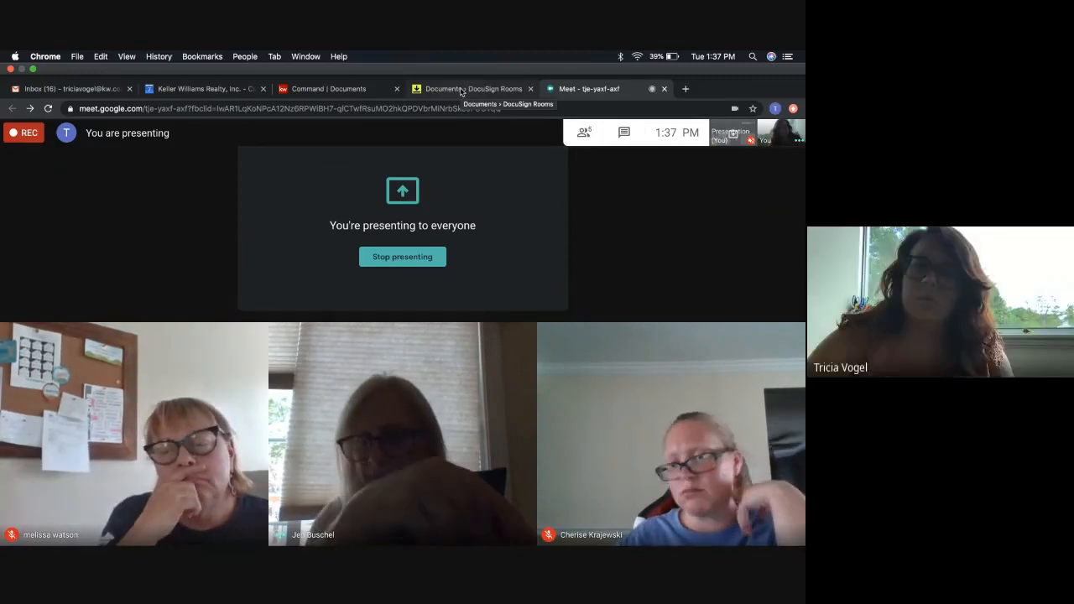
click(461, 89)
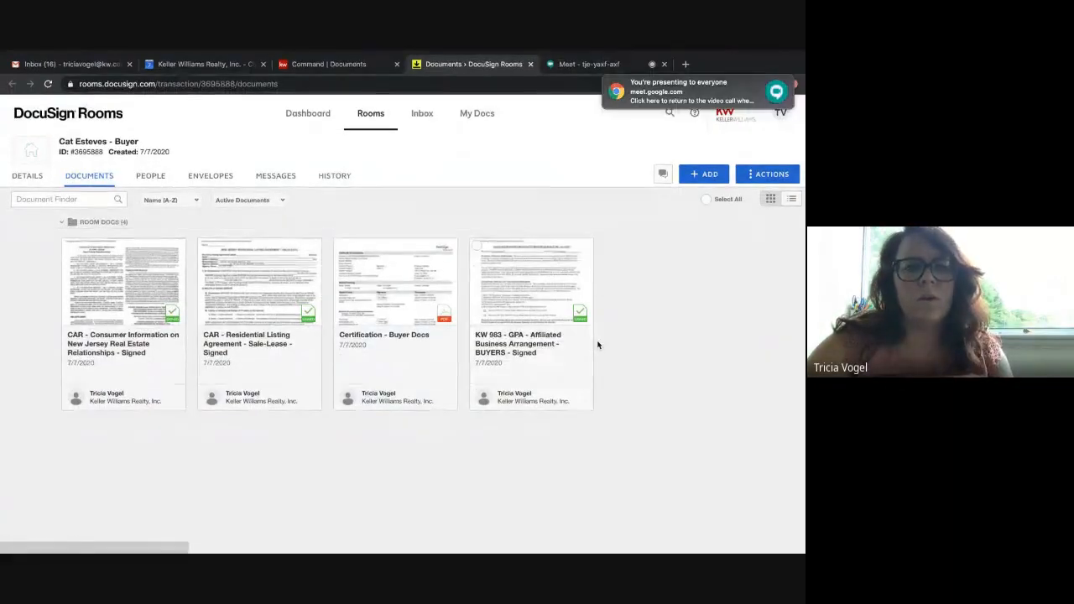
mouse_move(779, 81)
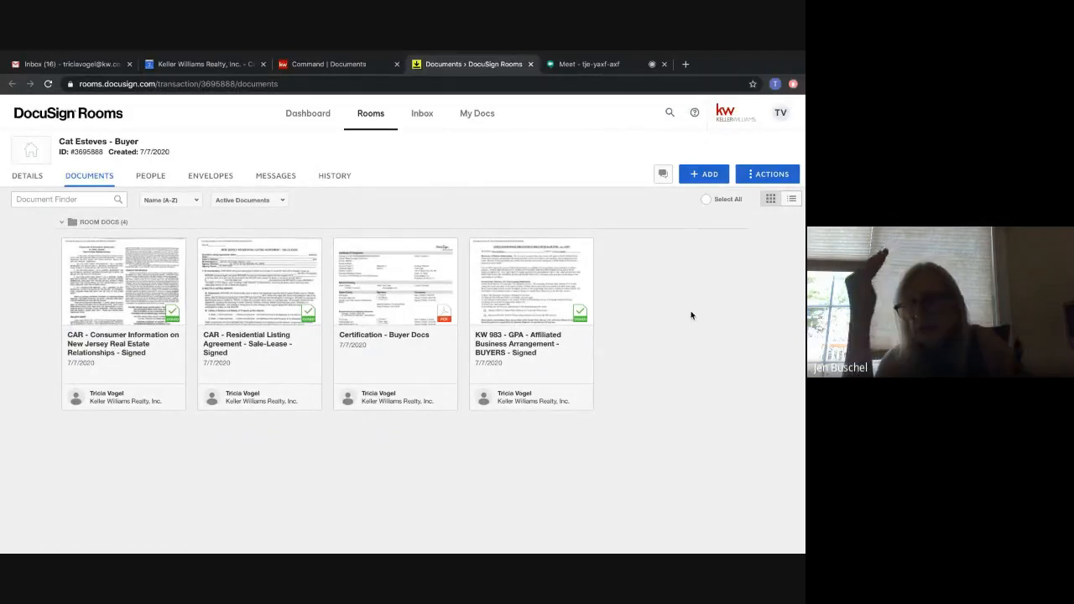
click(710, 175)
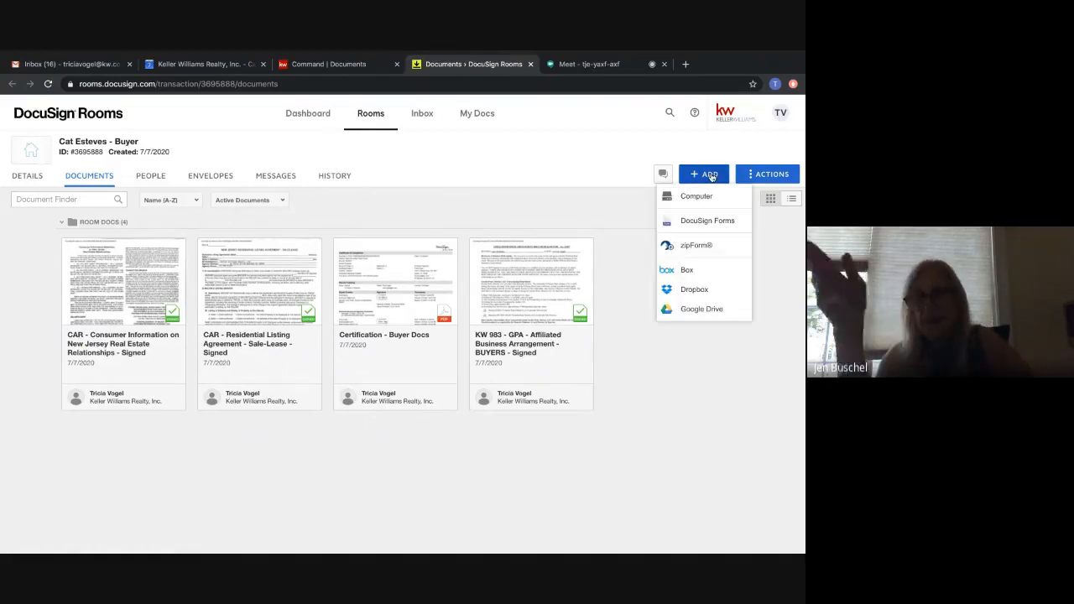
click(598, 225)
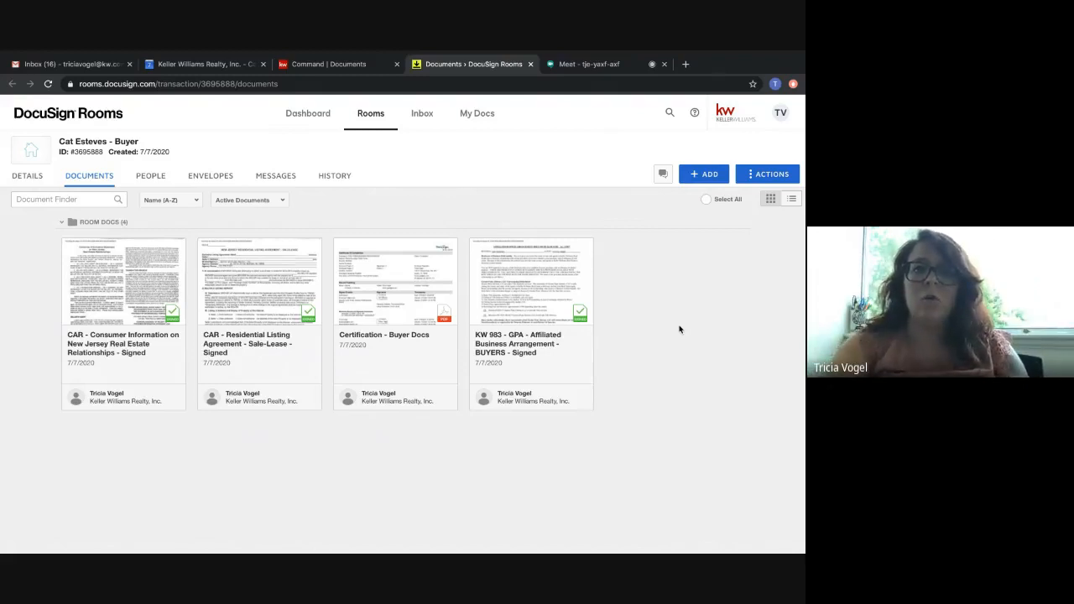
Upload the Voorhees Prequal v1.1 PDF from the computer's Documents folder to the buyer room.
click(696, 175)
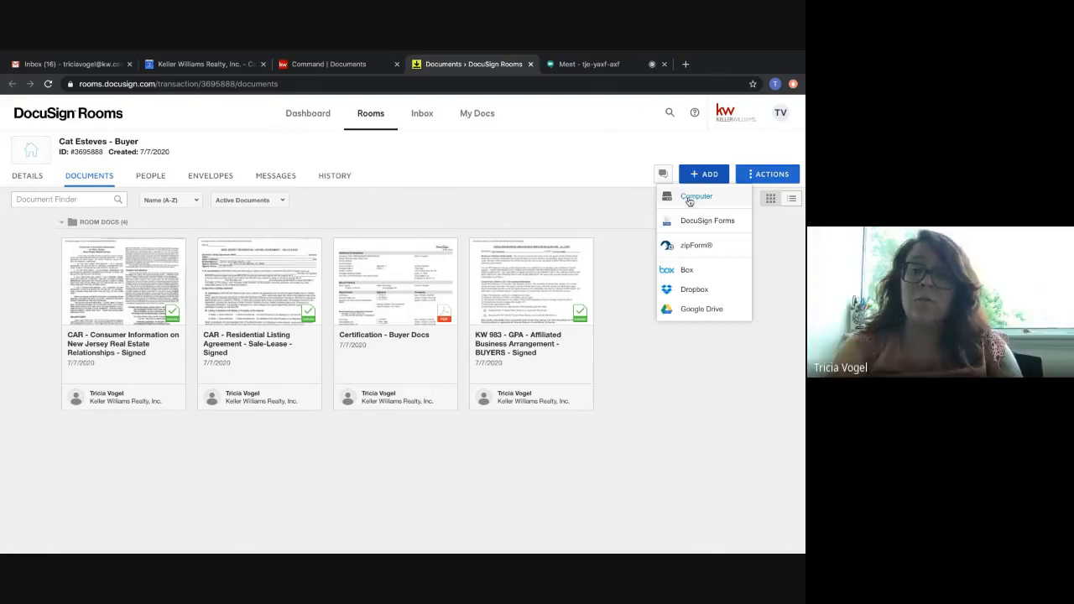
click(689, 199)
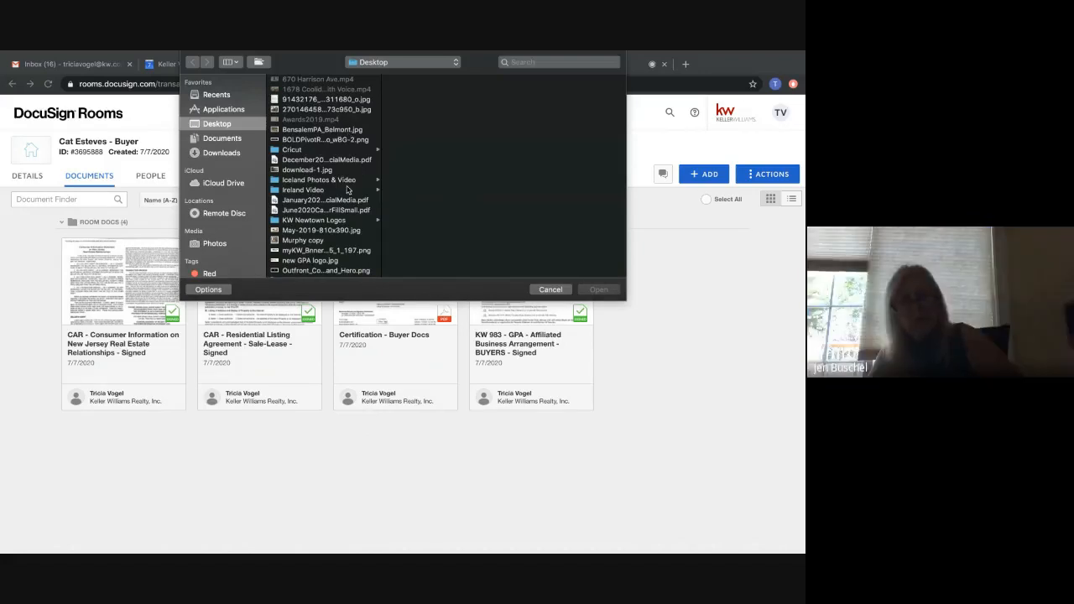
scroll(347, 214, down, 1)
scroll(346, 214, down, 4)
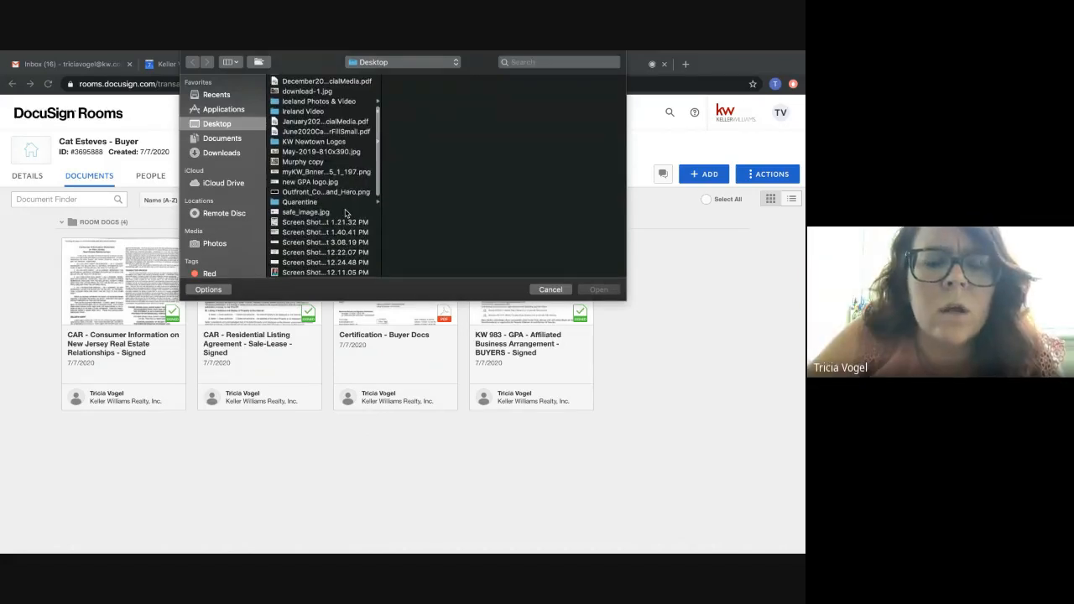
scroll(347, 214, down, 10)
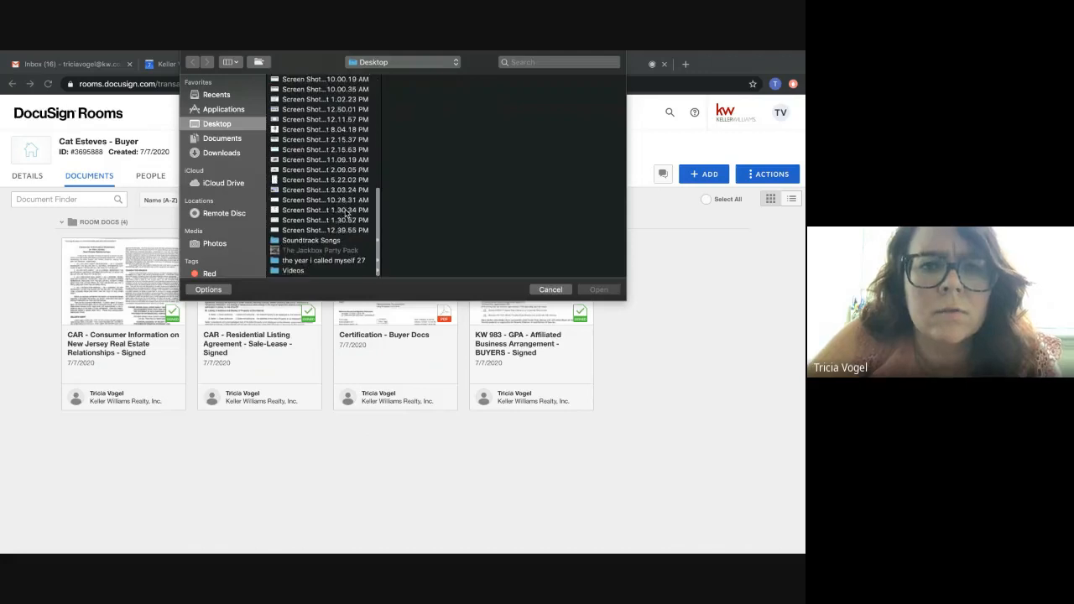
click(233, 142)
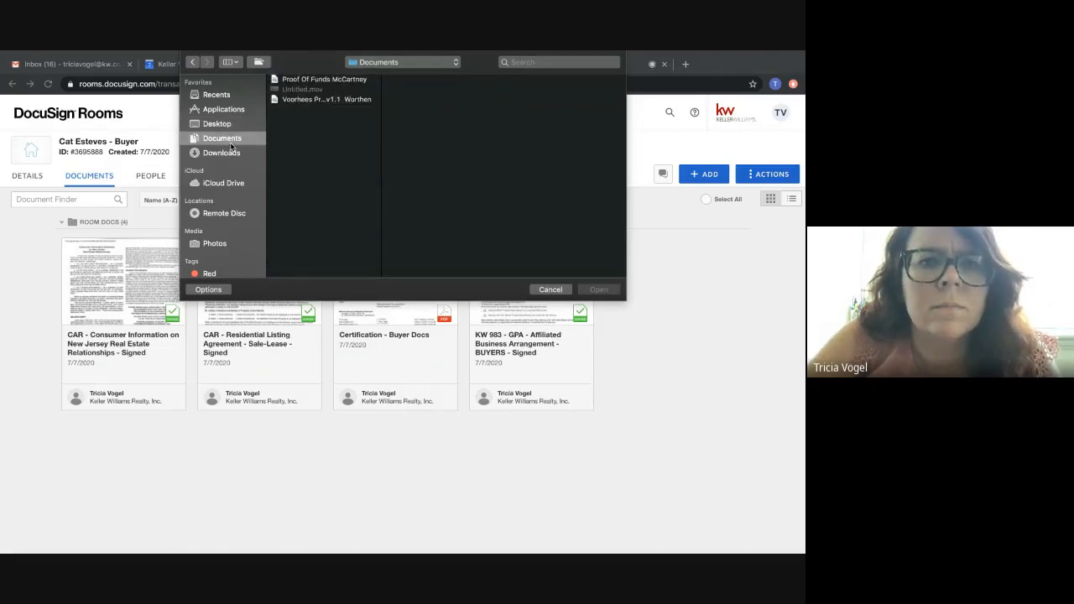
click(328, 100)
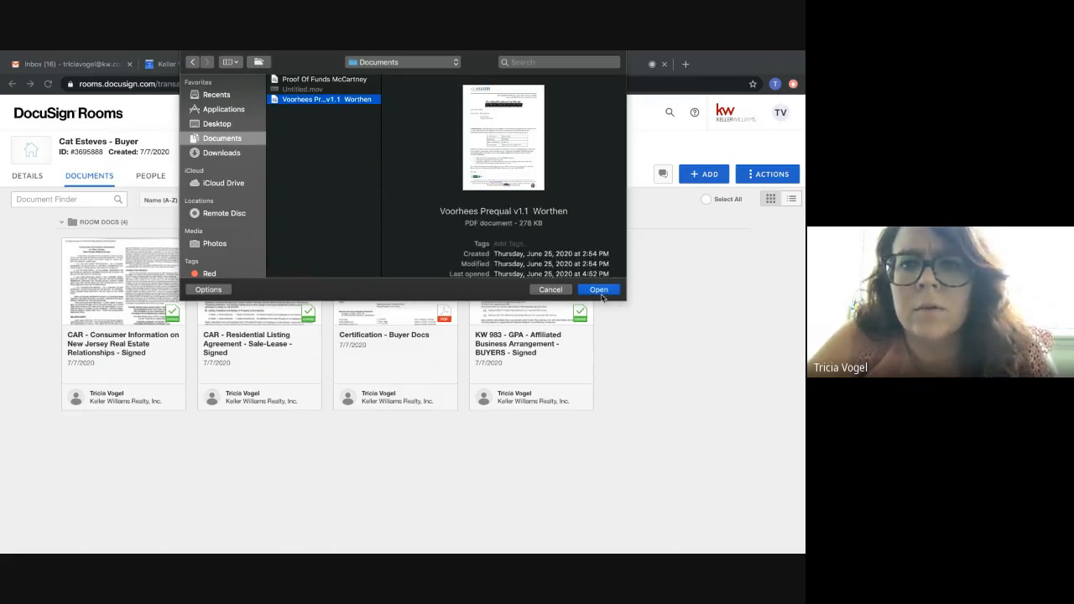
click(599, 291)
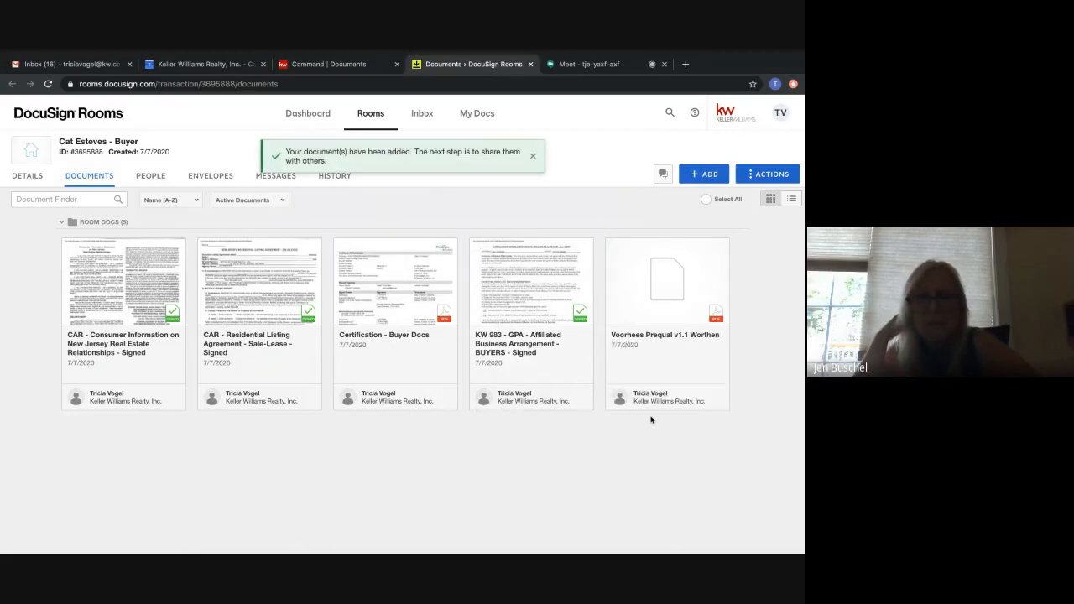
Open the Voorhees Prequal v1.1 PDF for page editing, select its first page, and close the editor without saving.
click(613, 248)
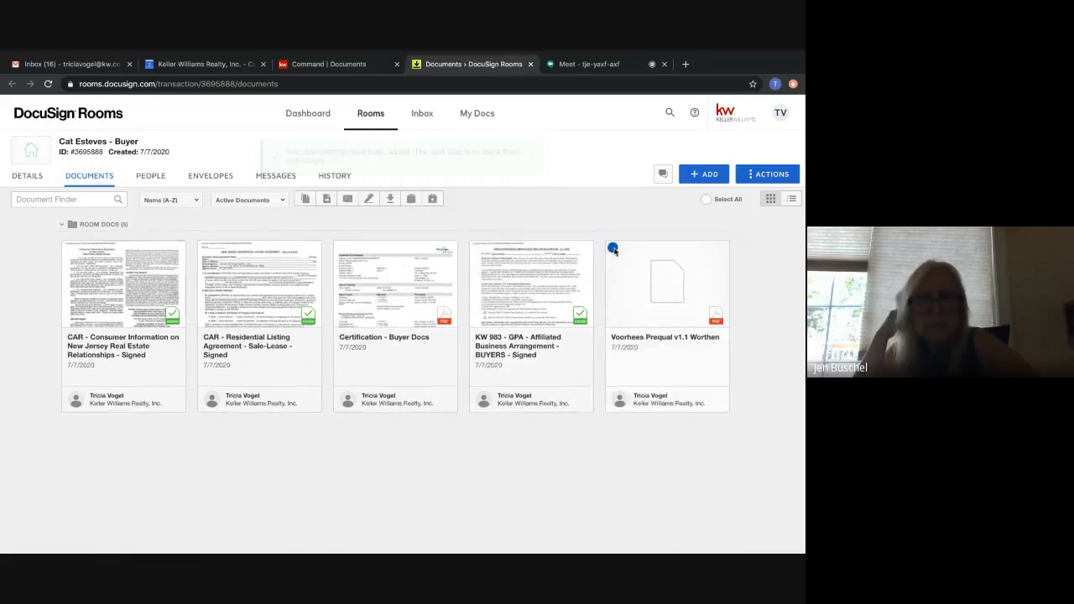
click(651, 286)
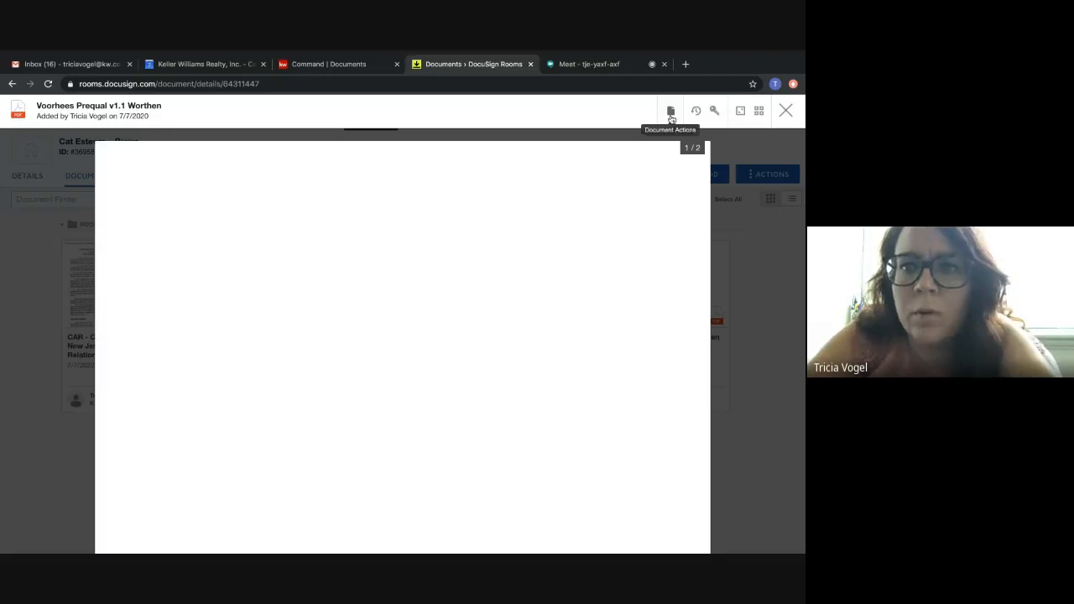
click(671, 117)
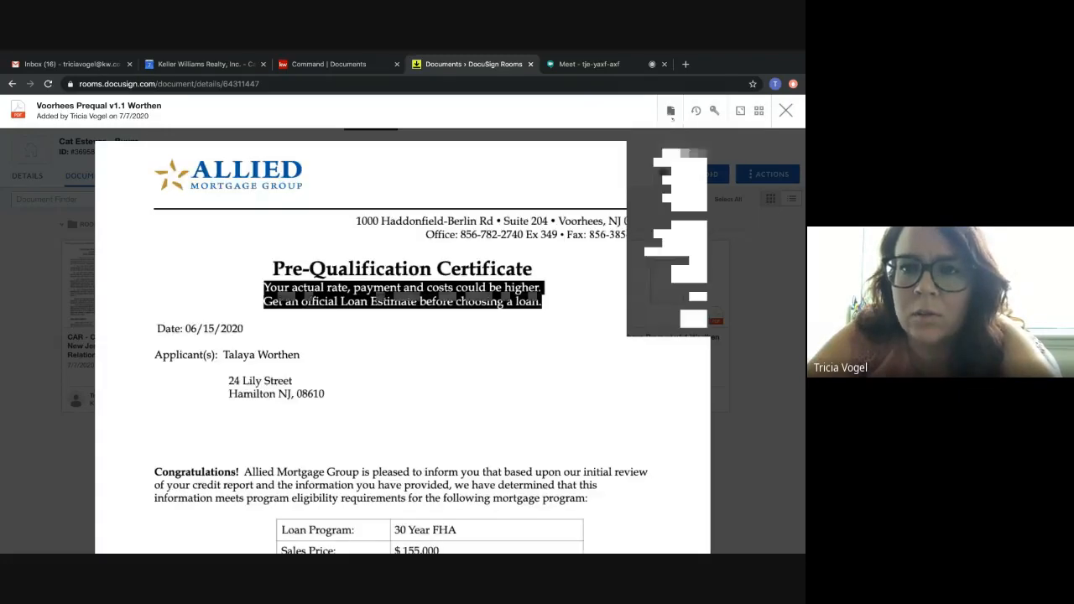
click(656, 155)
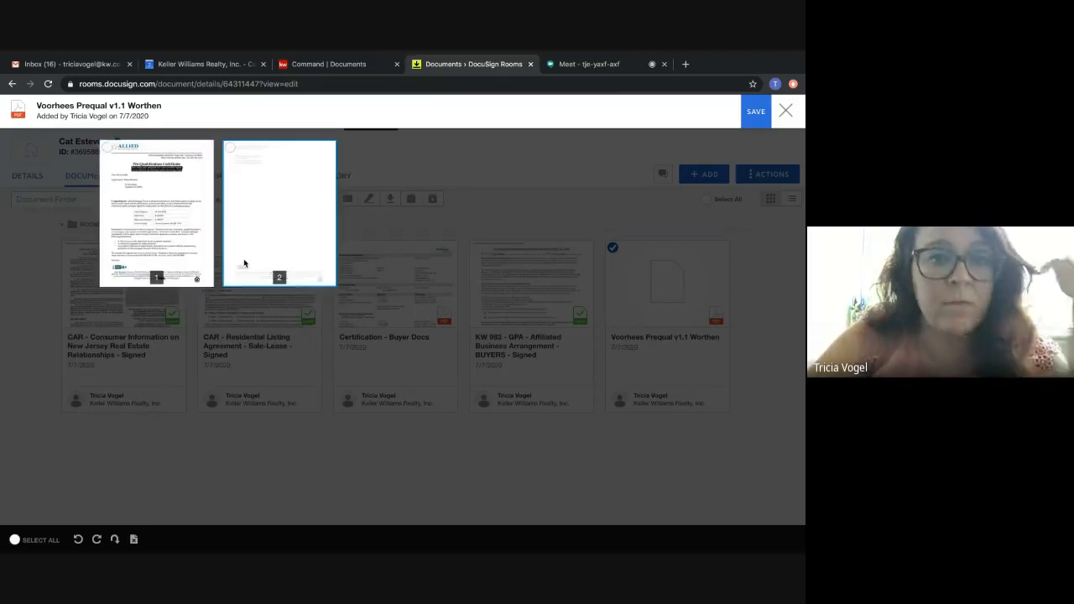
click(136, 193)
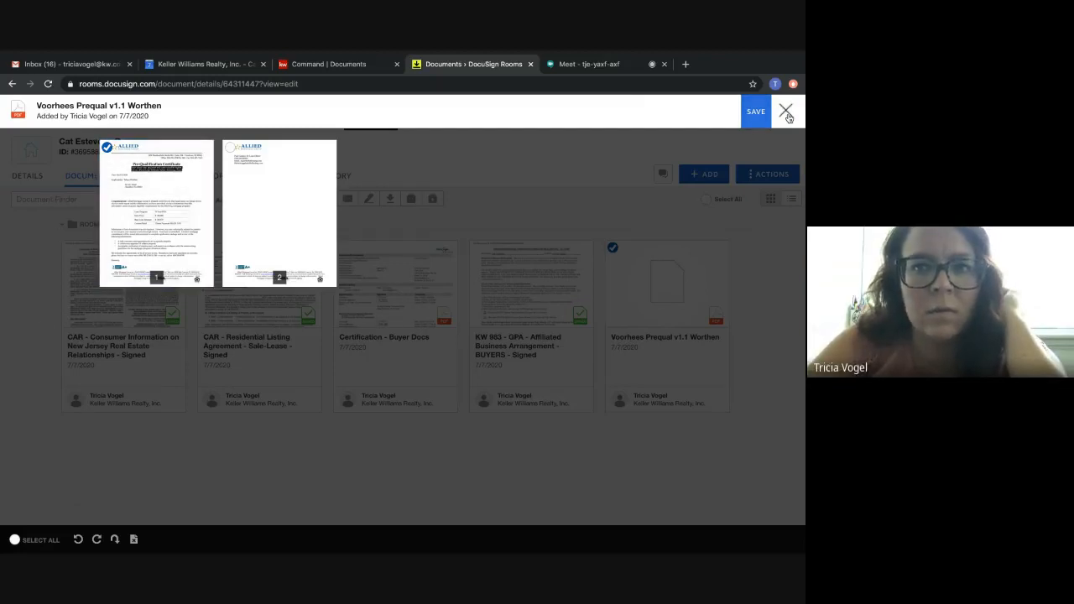
click(787, 113)
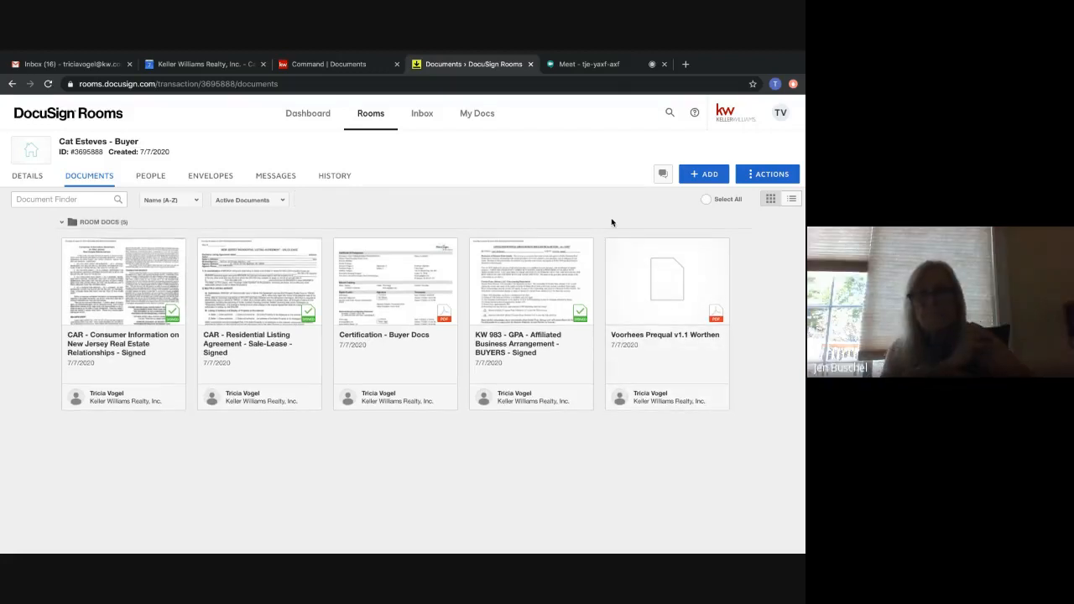
Open the Voorhees Prequal v1.1 PDF for splitting and define a new document named AOS with pages 1-13.
click(586, 64)
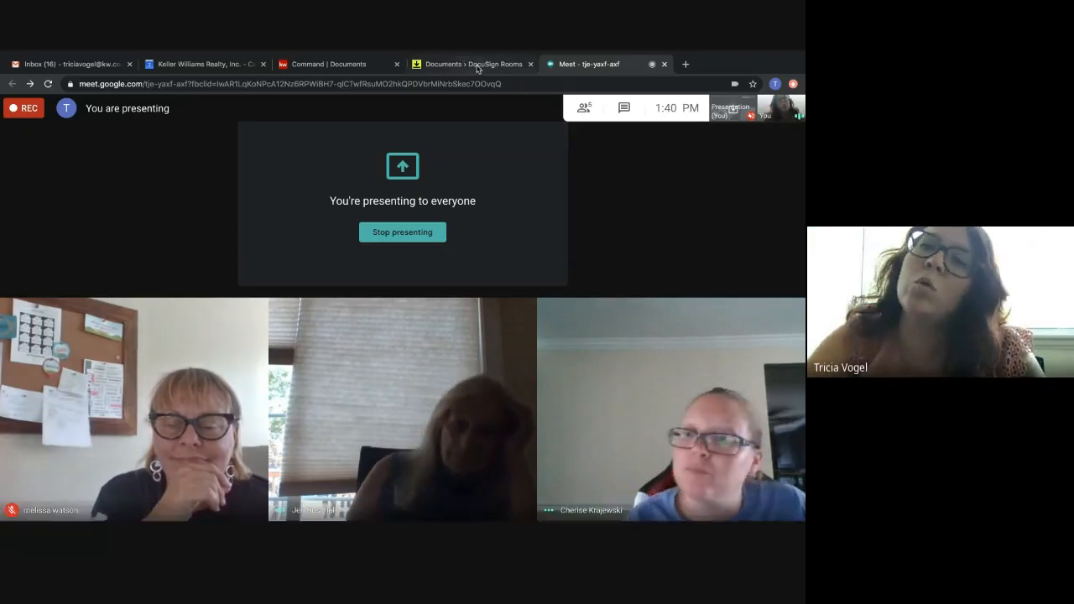
click(474, 63)
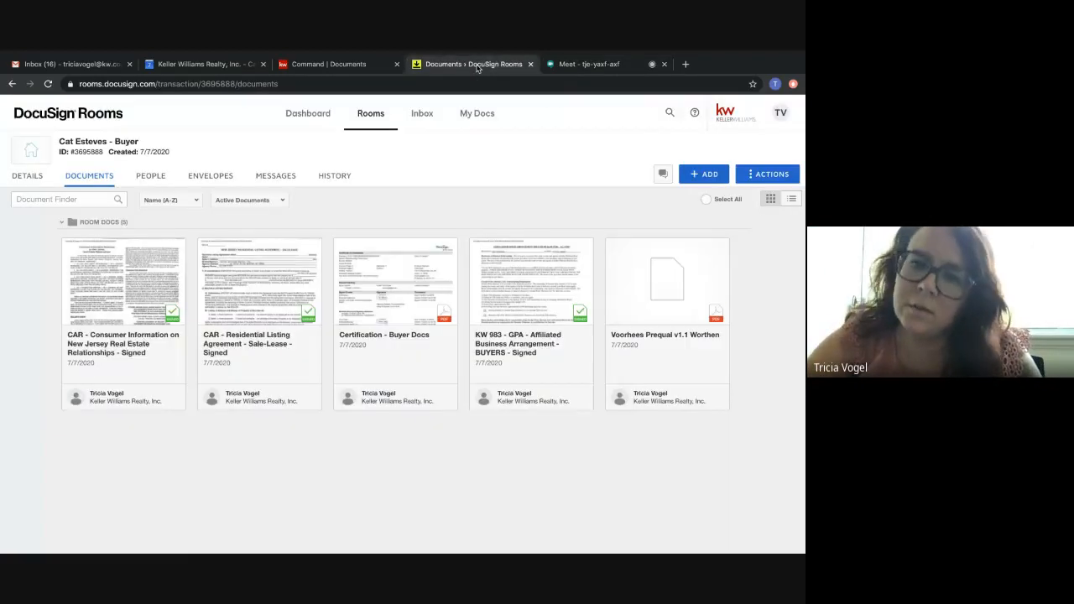
click(653, 297)
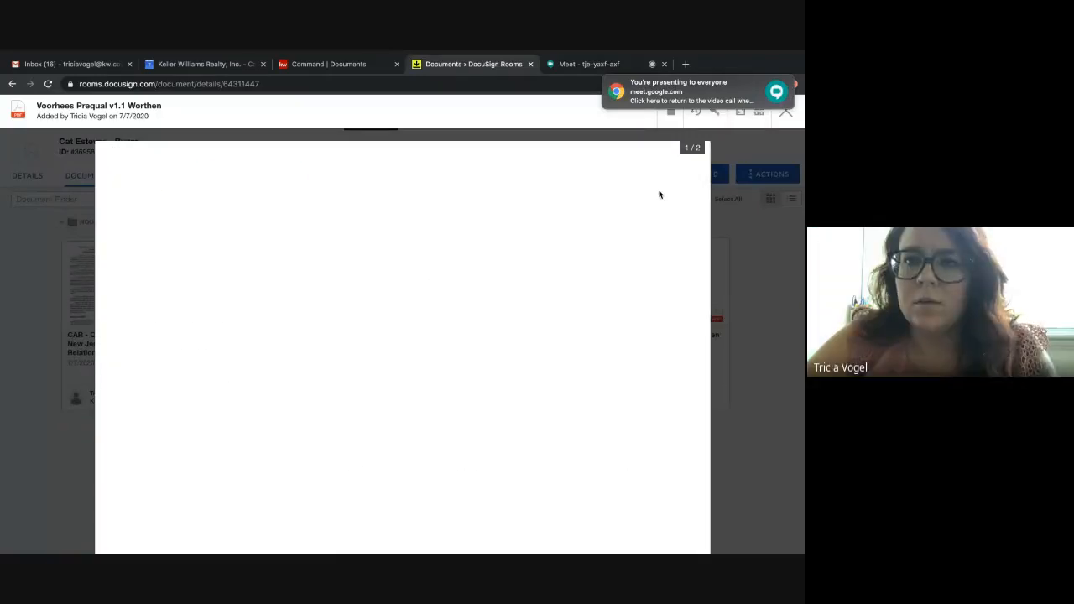
click(671, 116)
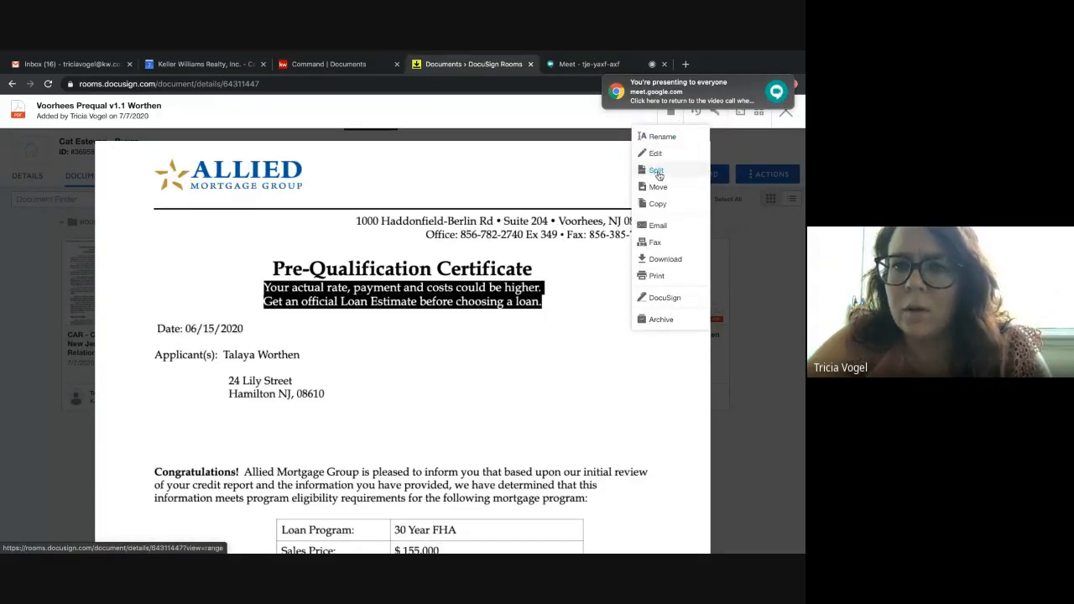
click(657, 171)
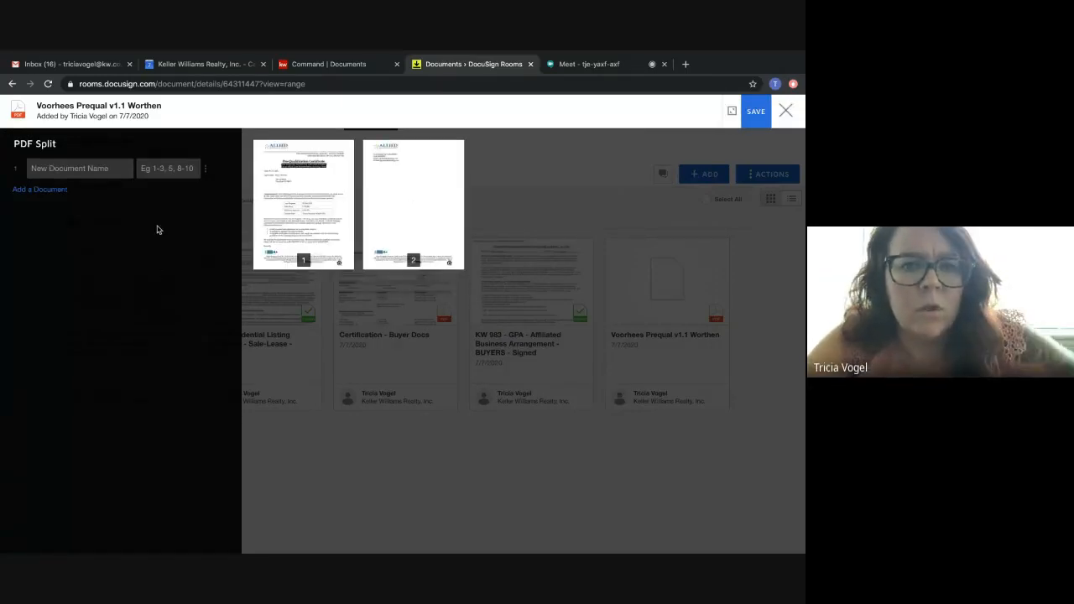
click(57, 170)
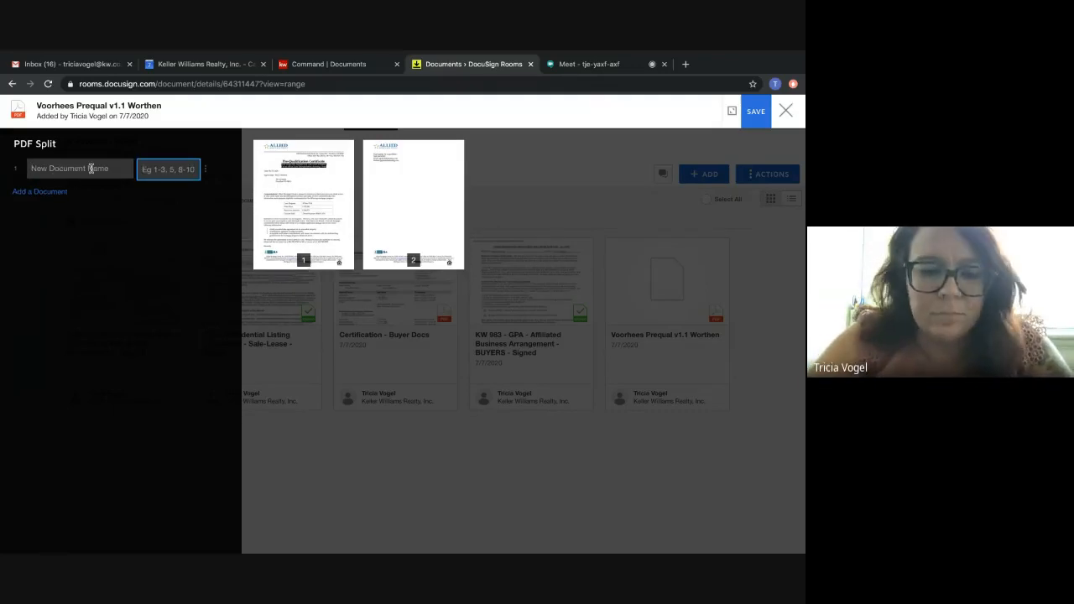
text(AOS)
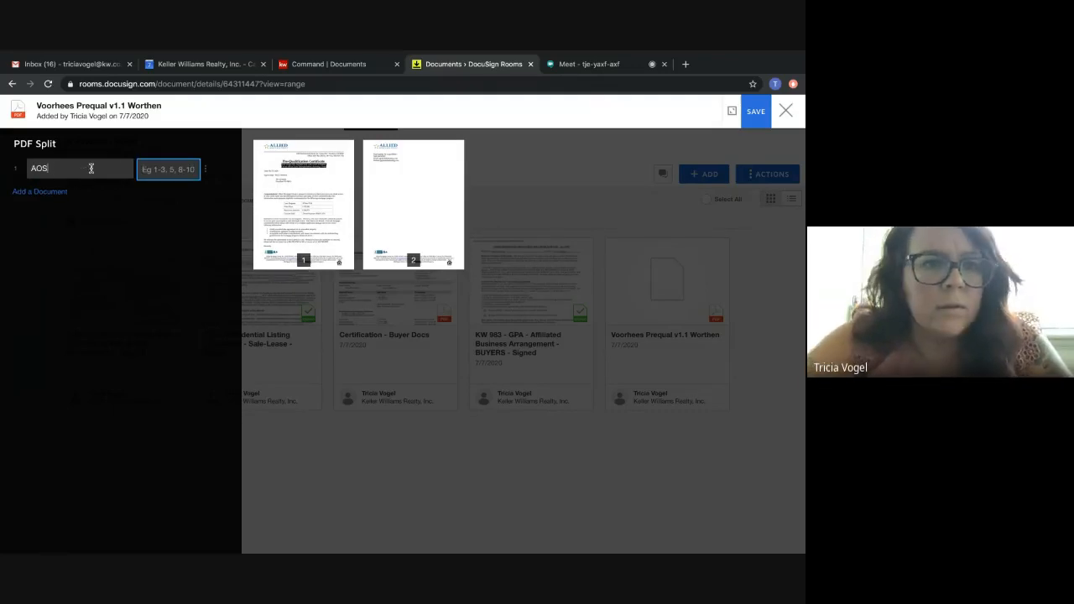
click(174, 170)
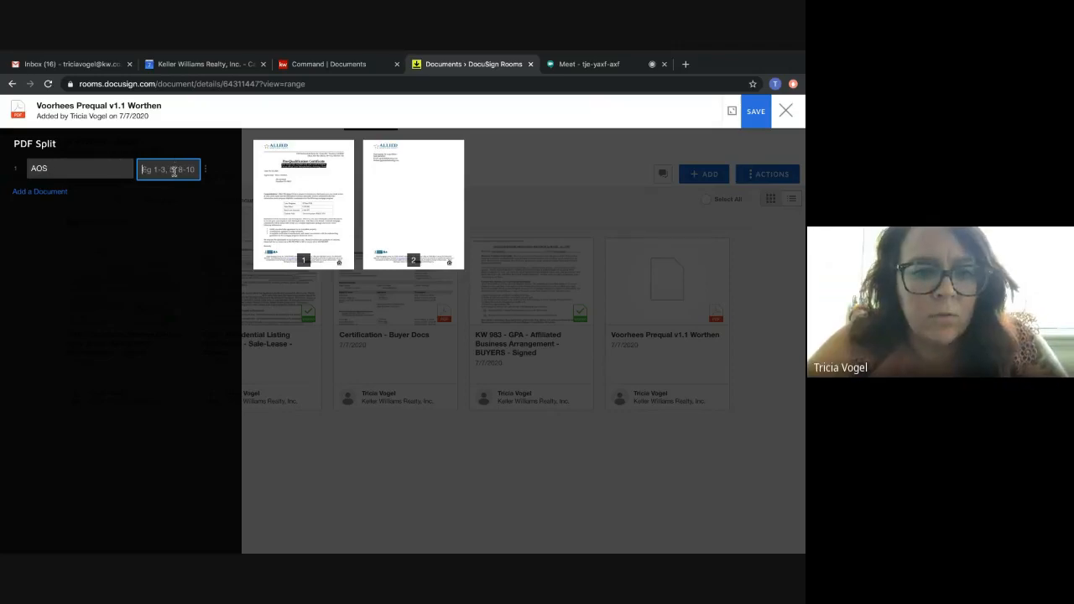
text(1-1)
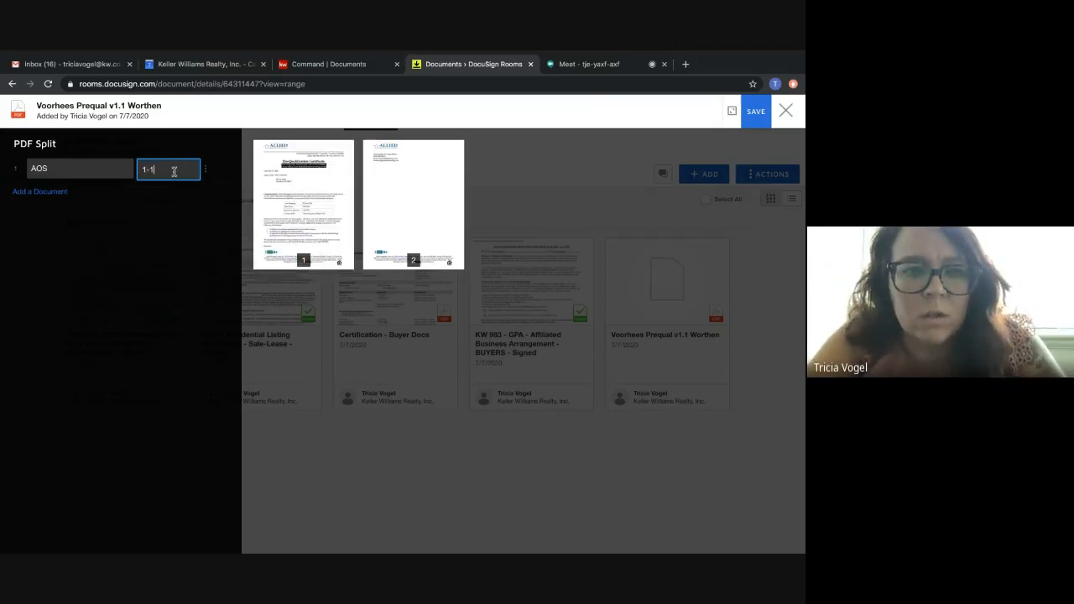
text(3)
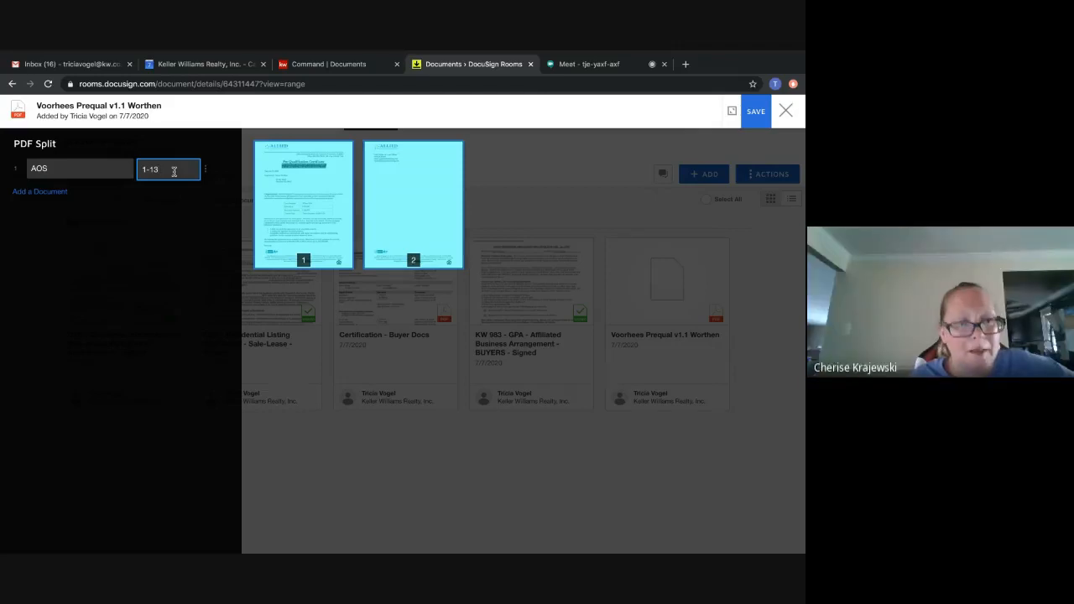
Add a second document to the PDF split, named SPD, with pages 14-20.
click(59, 193)
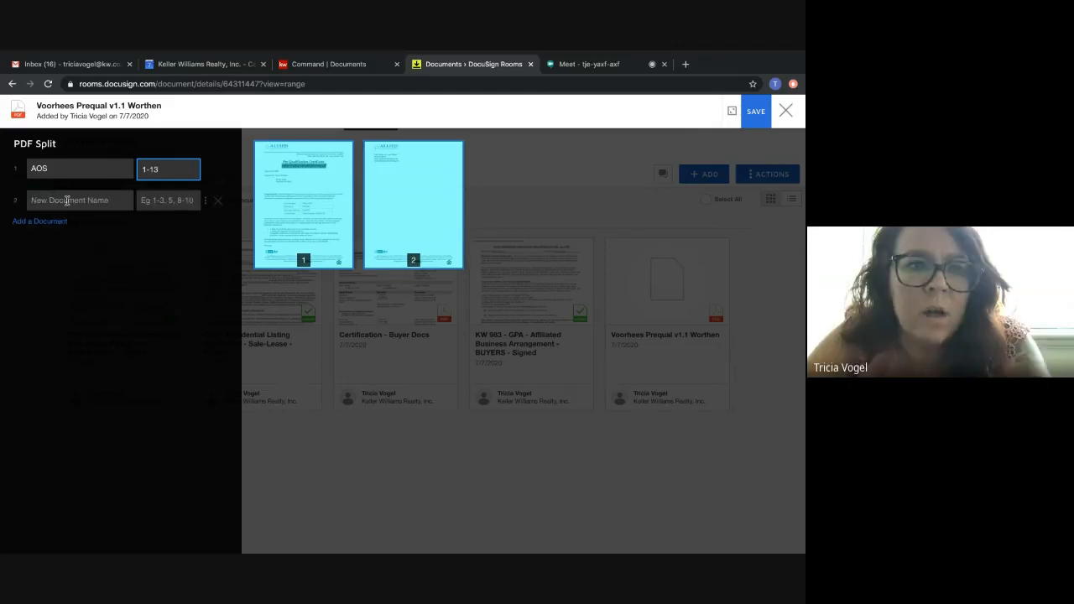
click(155, 201)
text(14)
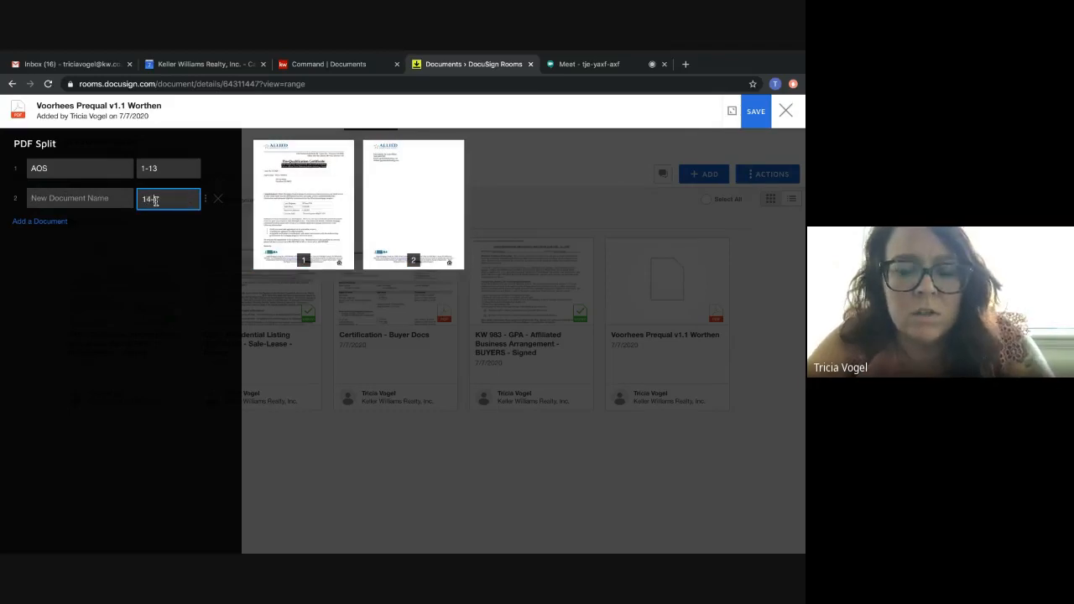
text(-20)
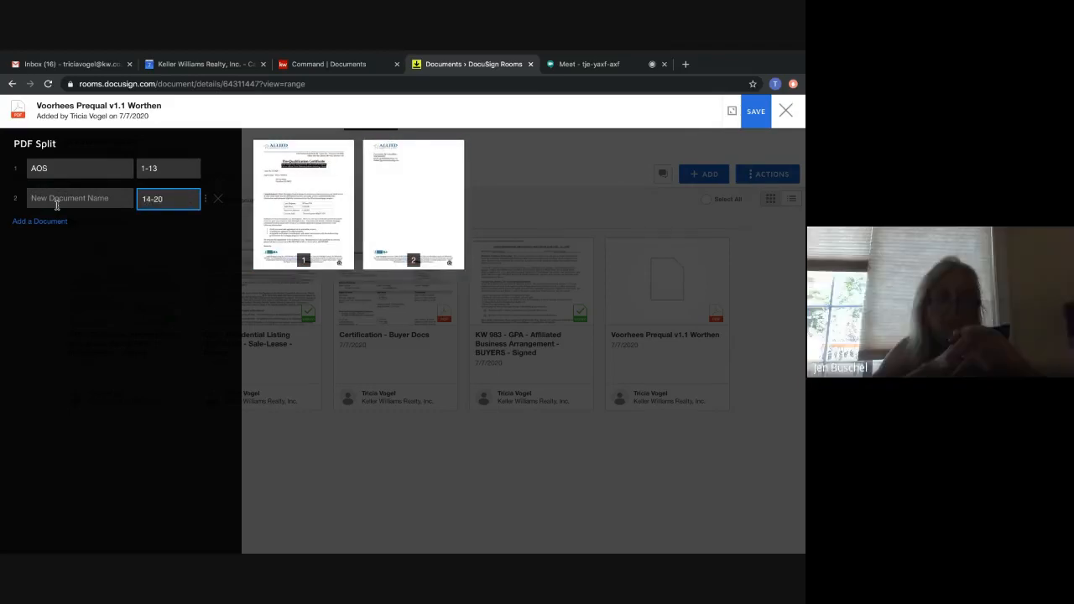
text(SPD)
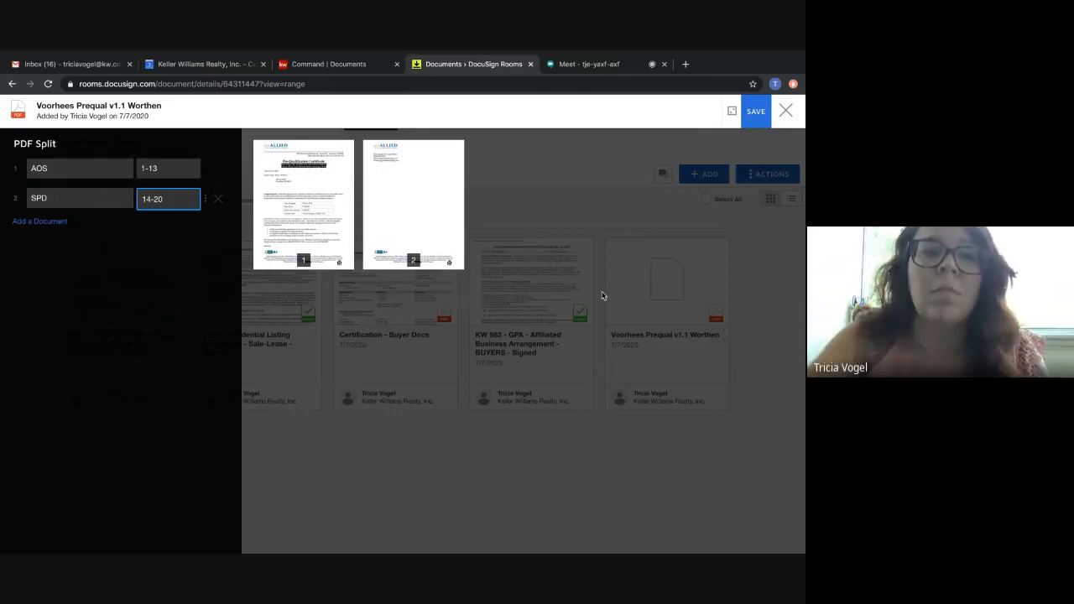
Remove the SPD document from the PDF split and close the split view without saving.
click(217, 198)
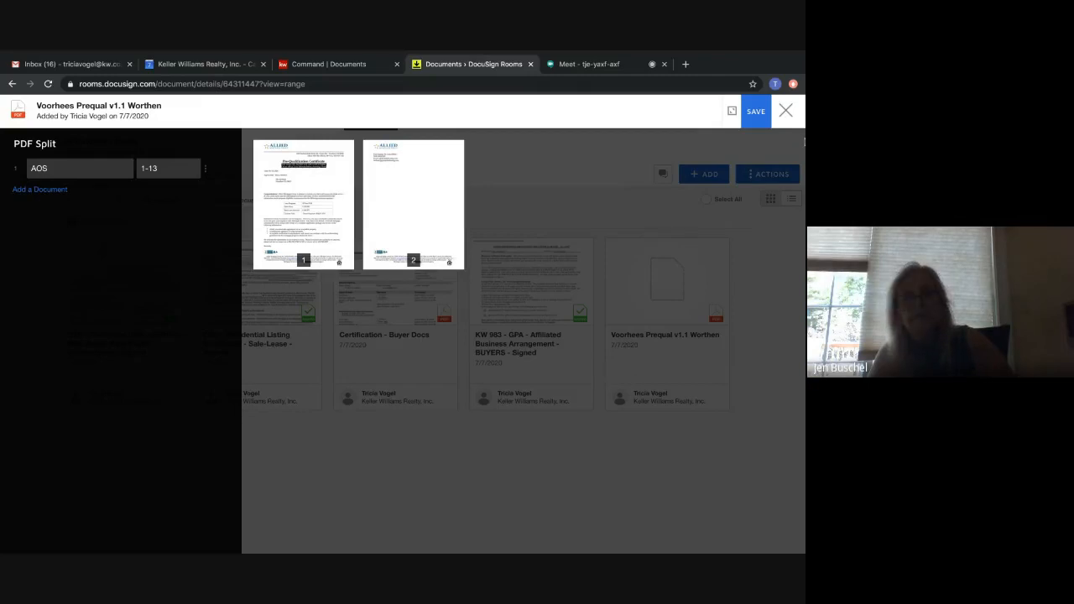
click(786, 111)
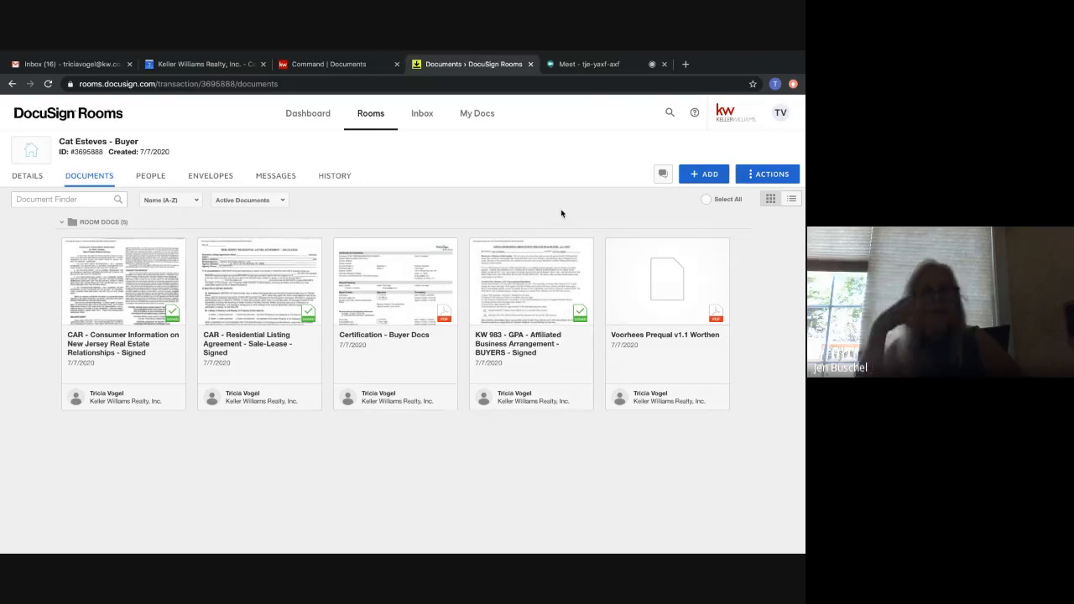
Switch back to KW Command and view the buyer opportunity's offers.
click(294, 64)
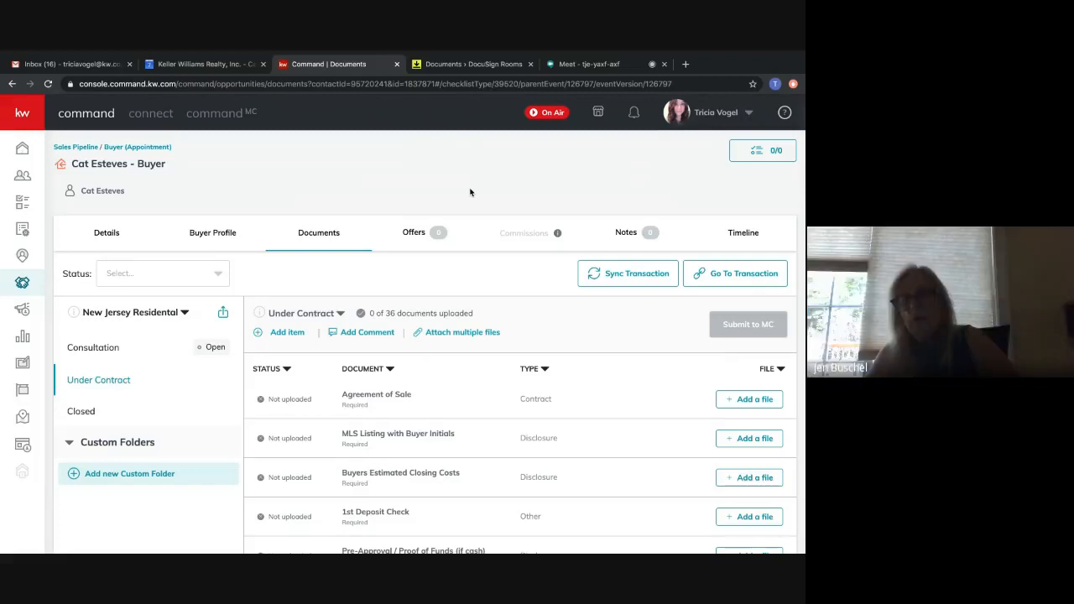
click(583, 64)
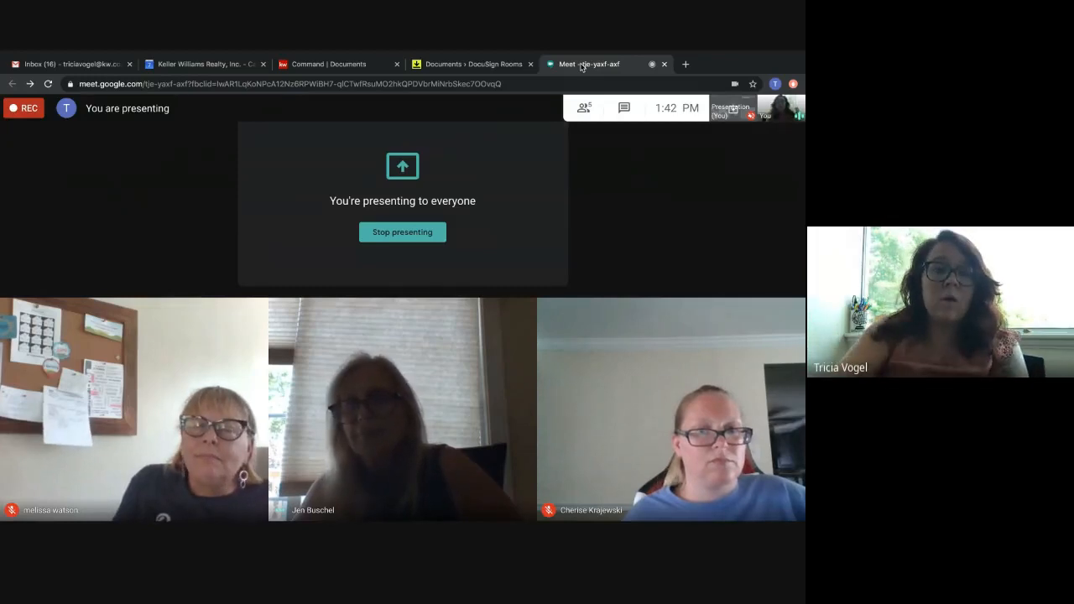
click(335, 64)
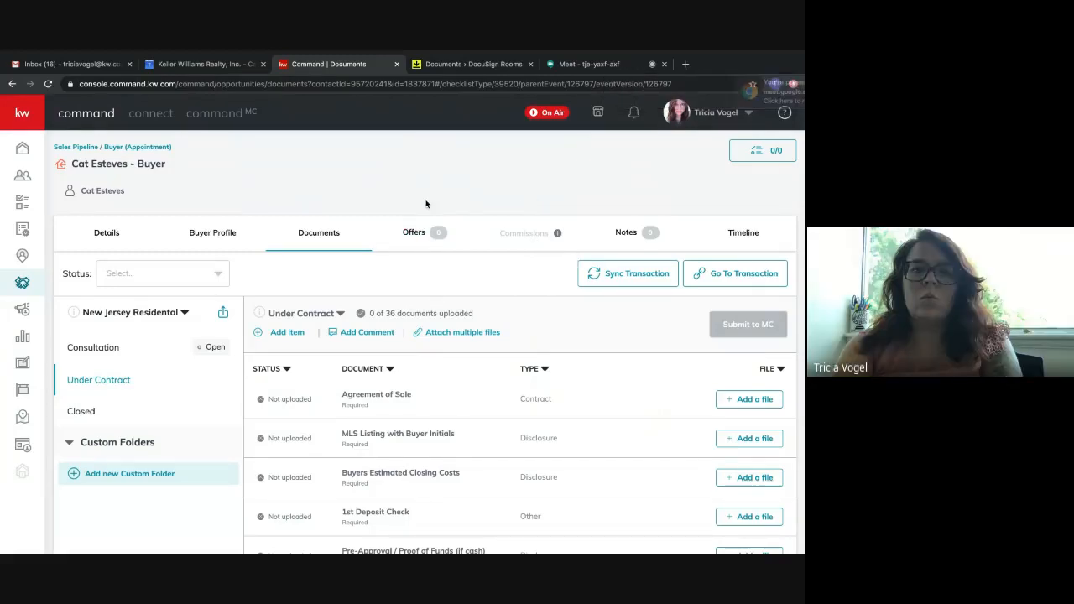
click(413, 234)
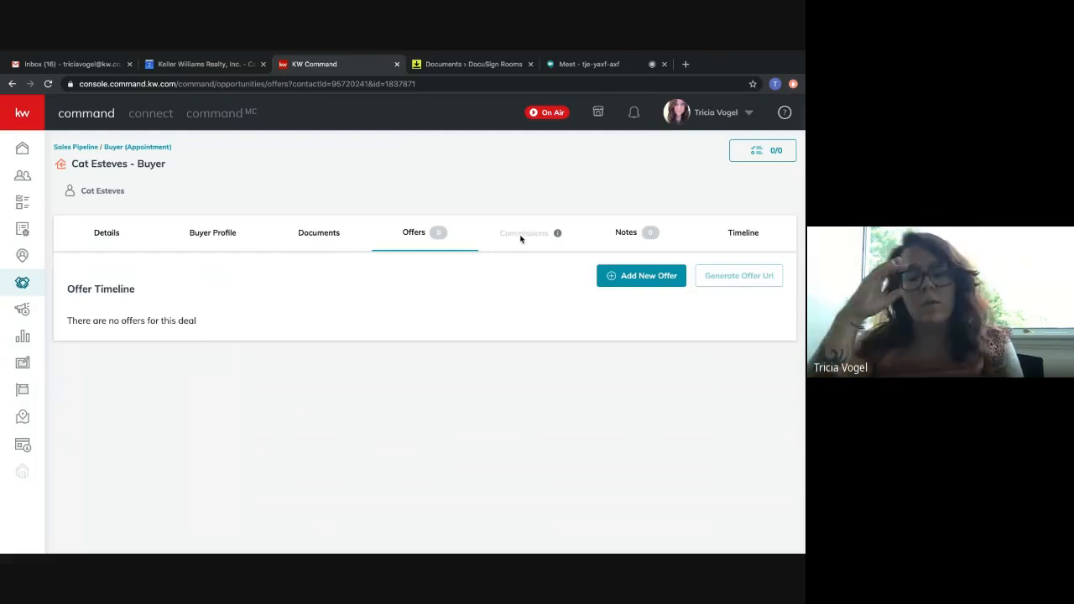
Switch to the Google Meet call and open its additional options, including the one to stop recording.
click(573, 64)
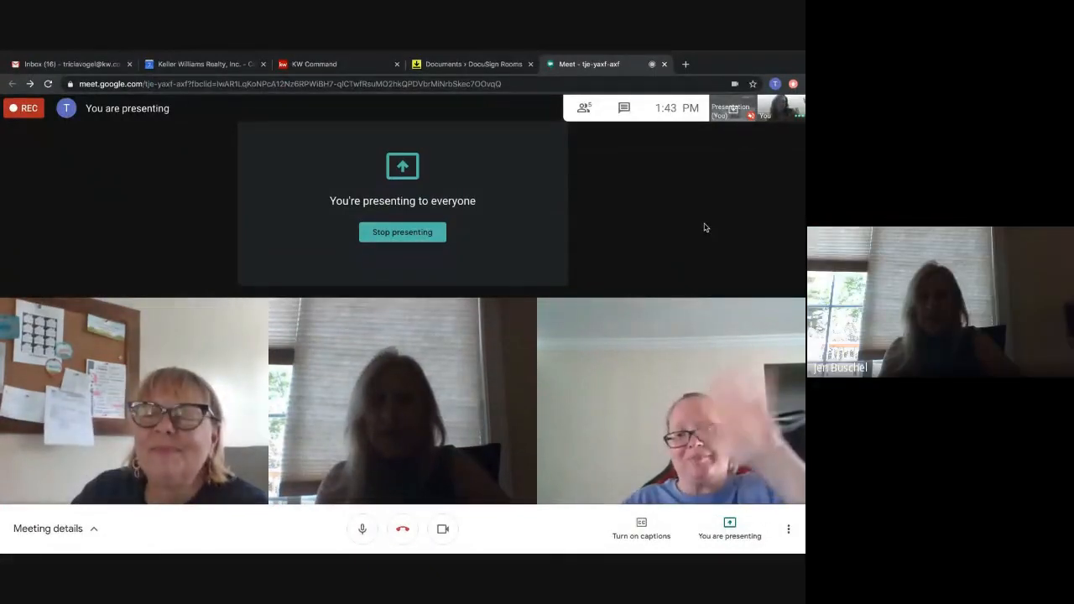
click(787, 529)
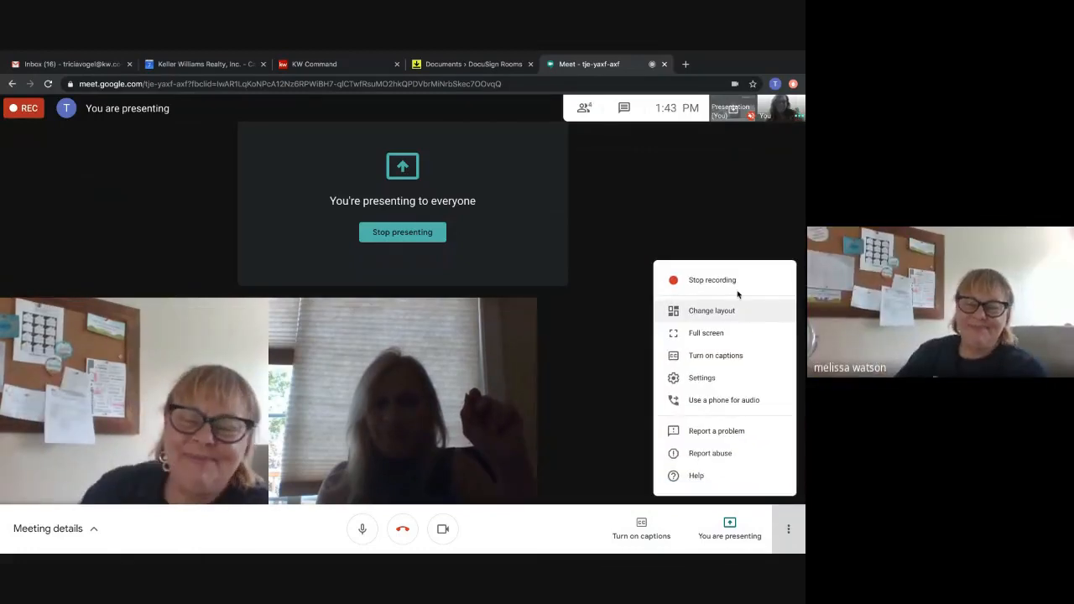